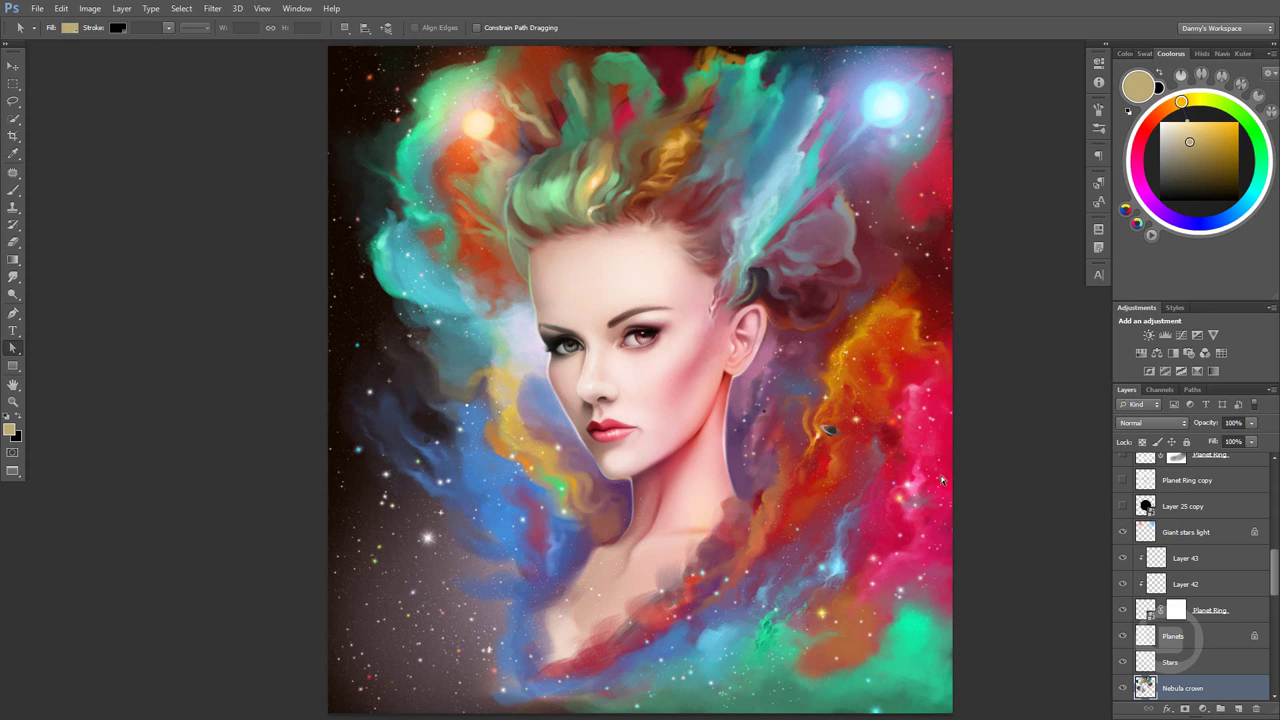
# Zoom in on the hairline and sample a dark red-brown from the hair with the Brush tool
pyautogui.scroll(5, 750, 393)
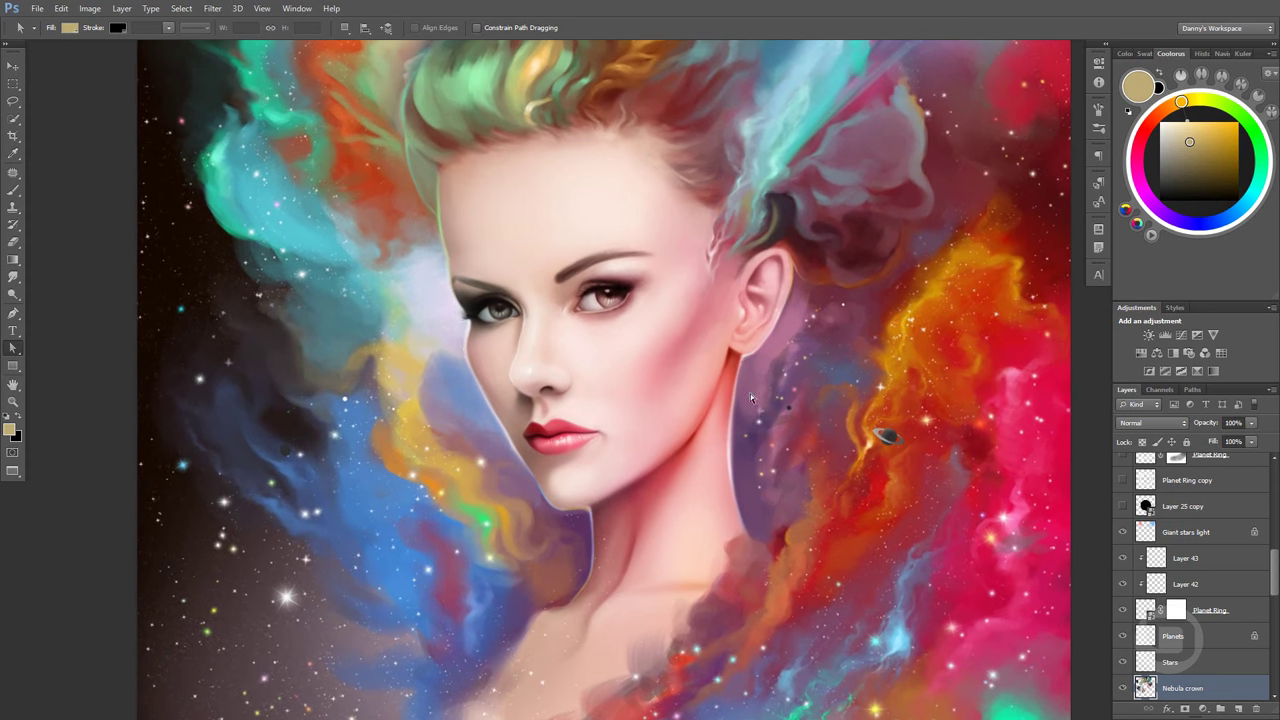
pyautogui.press('b')
pyautogui.scroll(2, 687, 283)
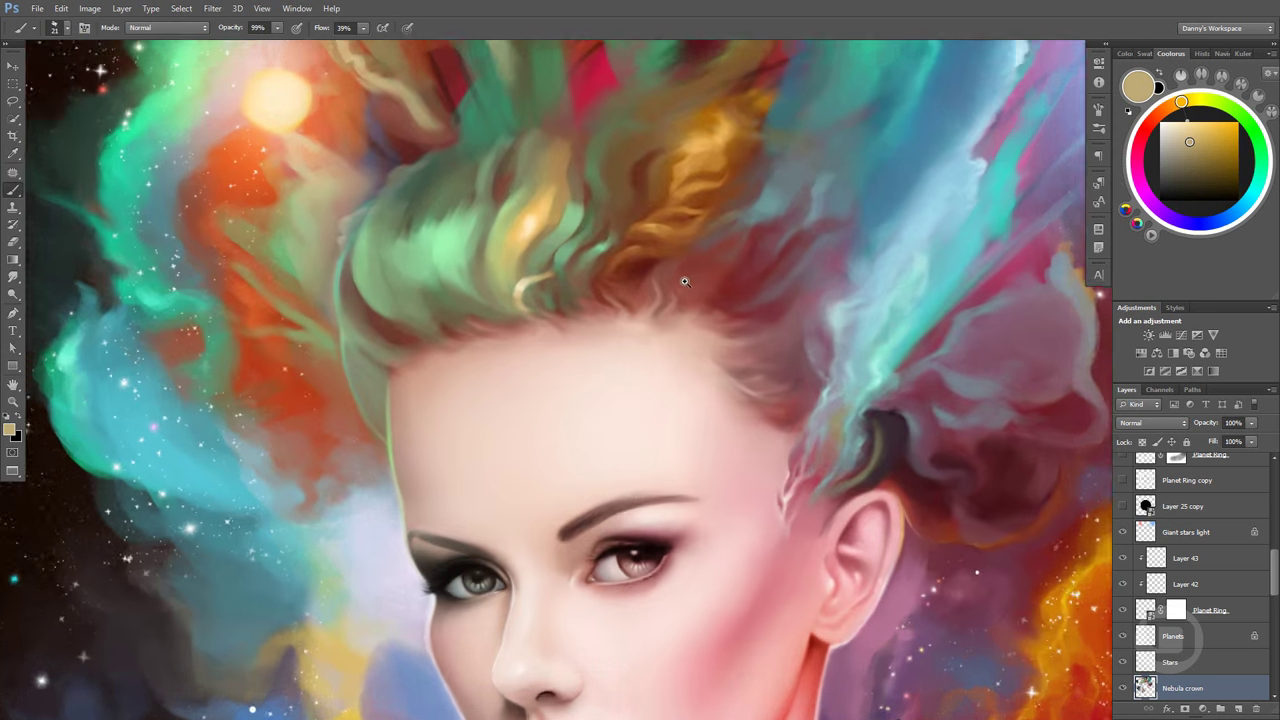
pyautogui.scroll(2, 687, 283)
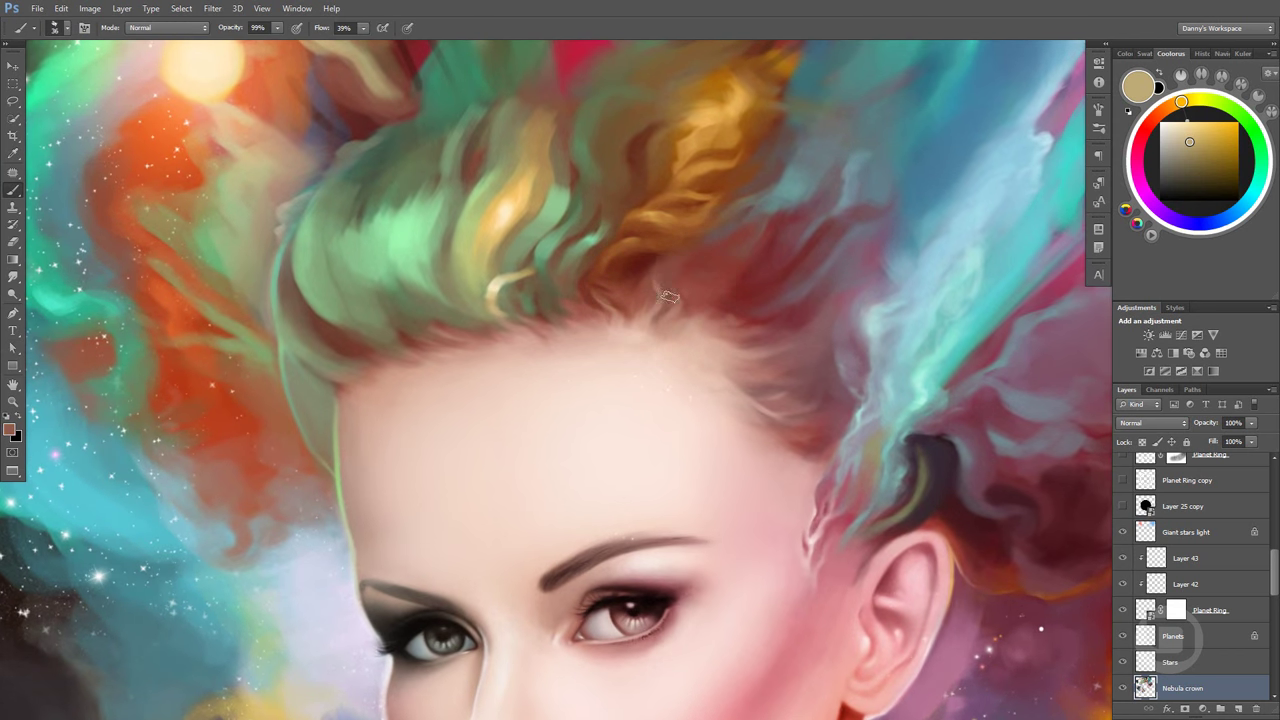
pyautogui.keyDown('alt'); pyautogui.click(676, 298); pyautogui.keyUp('alt')
pyautogui.keyDown('alt'); pyautogui.click(680, 258); pyautogui.keyUp('alt')
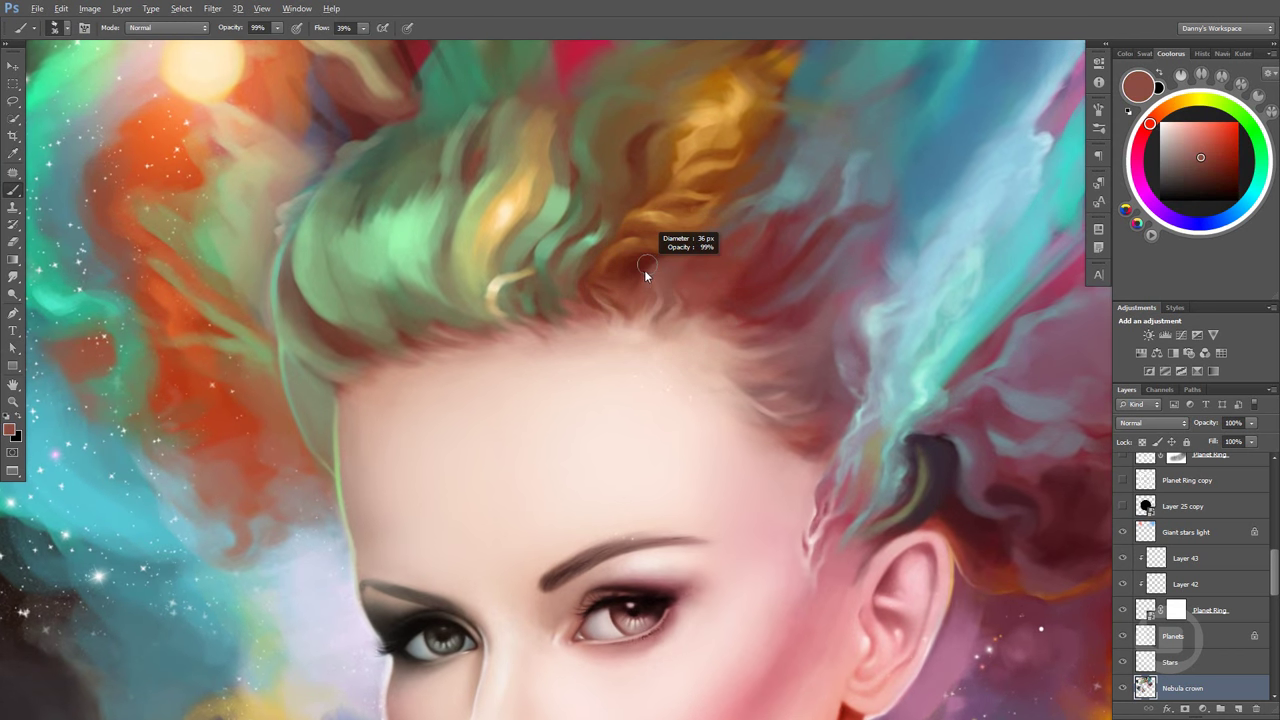
pyautogui.keyDown('alt'); pyautogui.click(638, 268); pyautogui.keyUp('alt')
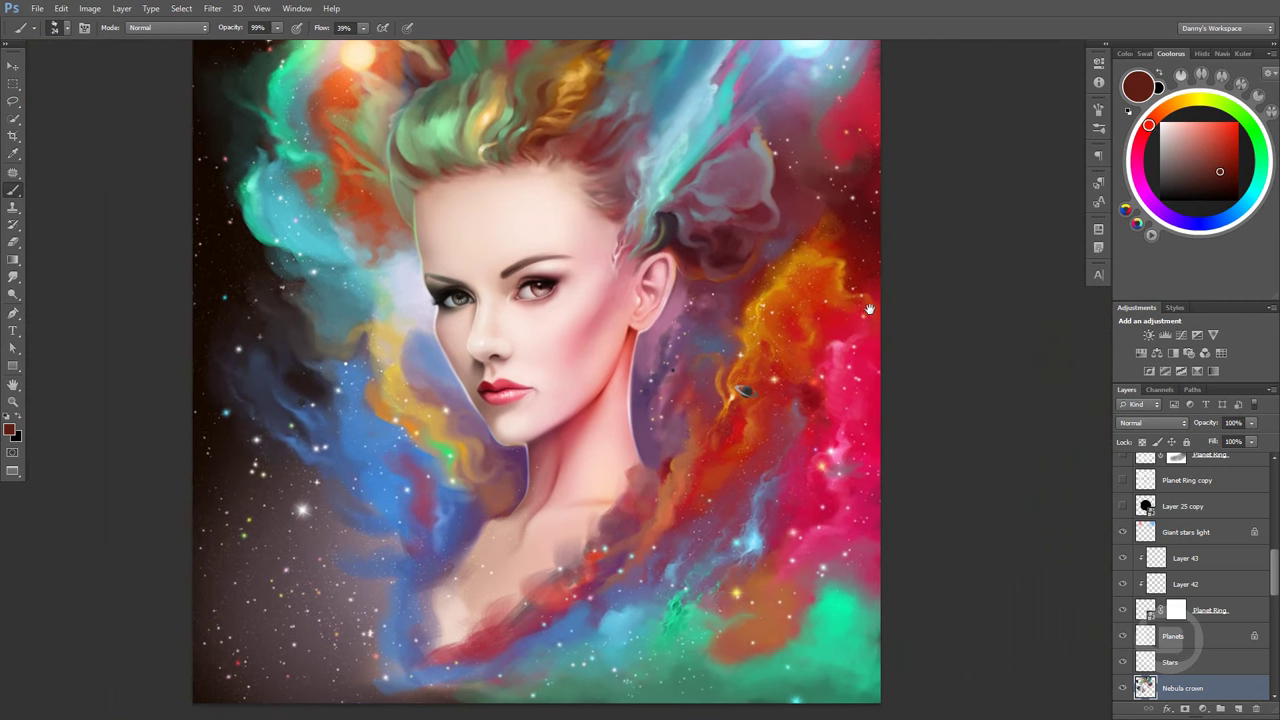
pyautogui.scroll(2, 795, 343)
pyautogui.moveTo(672, 217); pyautogui.dragTo(760, 332)
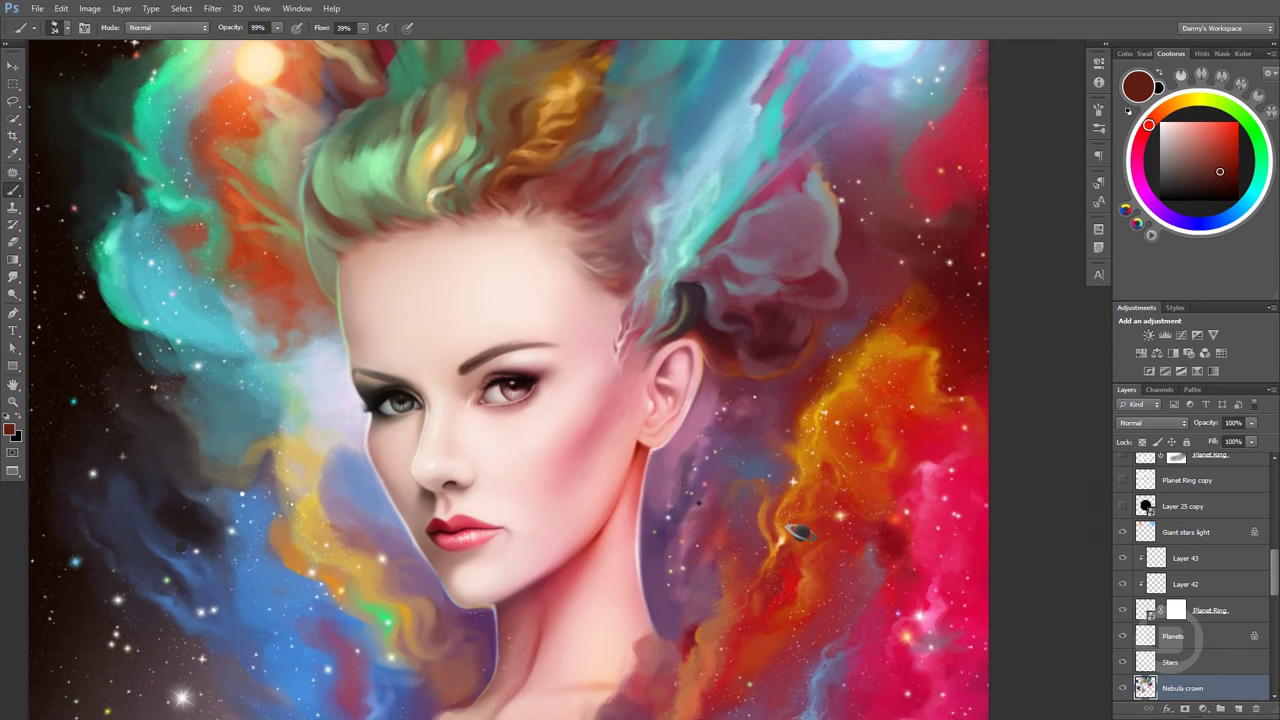
# Sample skin tones, mauve-pink and greyish mauve along the hairline
pyautogui.scroll(2, 603, 272)
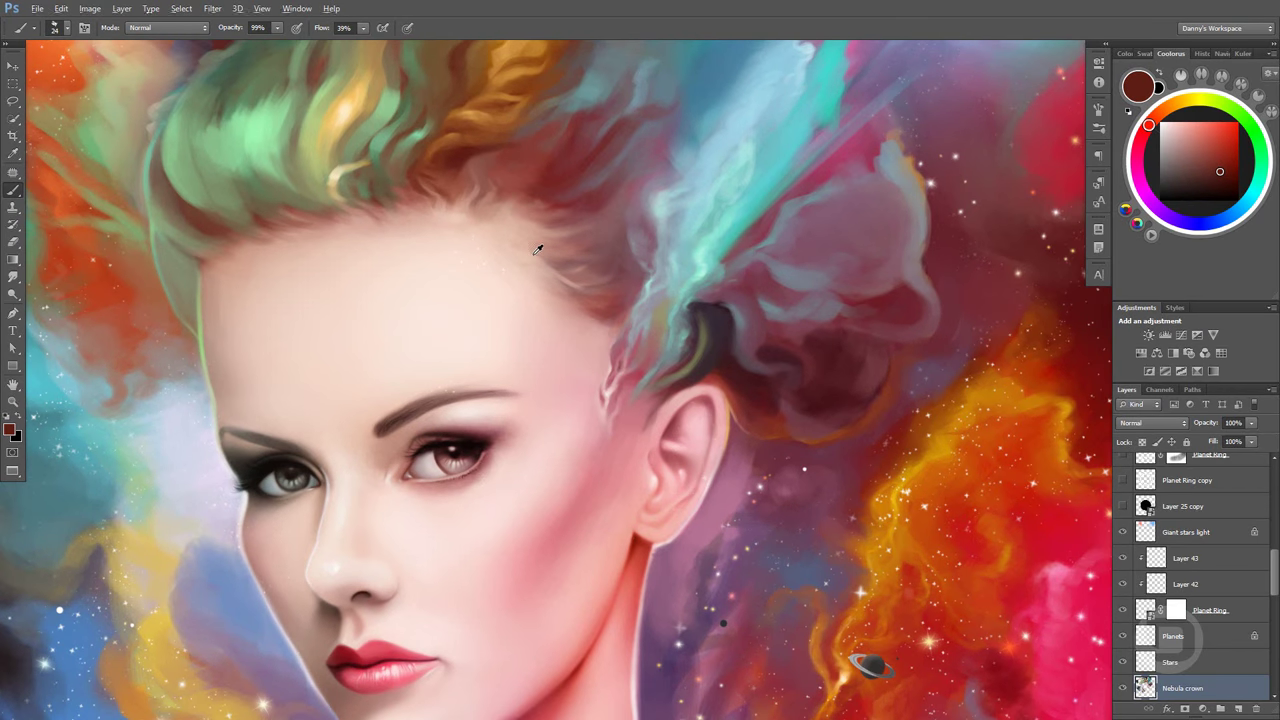
pyautogui.keyDown('alt'); pyautogui.click(566, 281); pyautogui.keyUp('alt')
pyautogui.keyDown('alt'); pyautogui.click(602, 284); pyautogui.keyUp('alt')
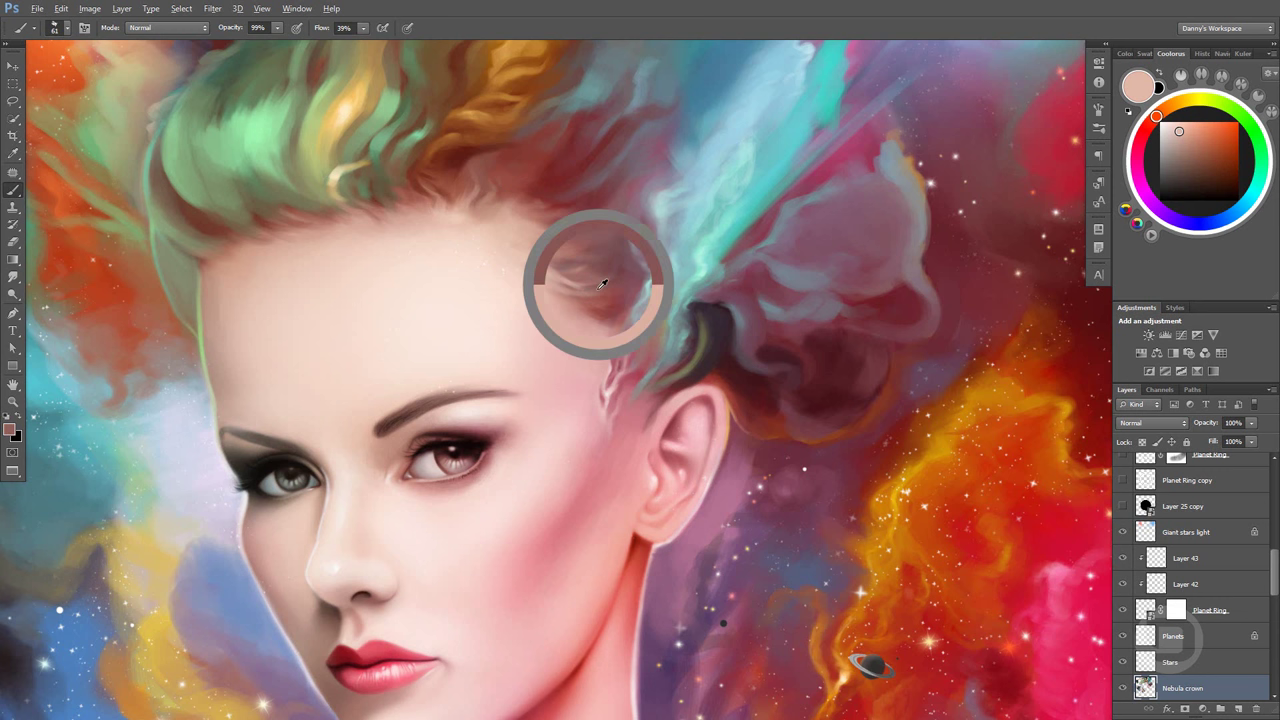
pyautogui.keyDown('alt'); pyautogui.click(551, 279); pyautogui.keyUp('alt')
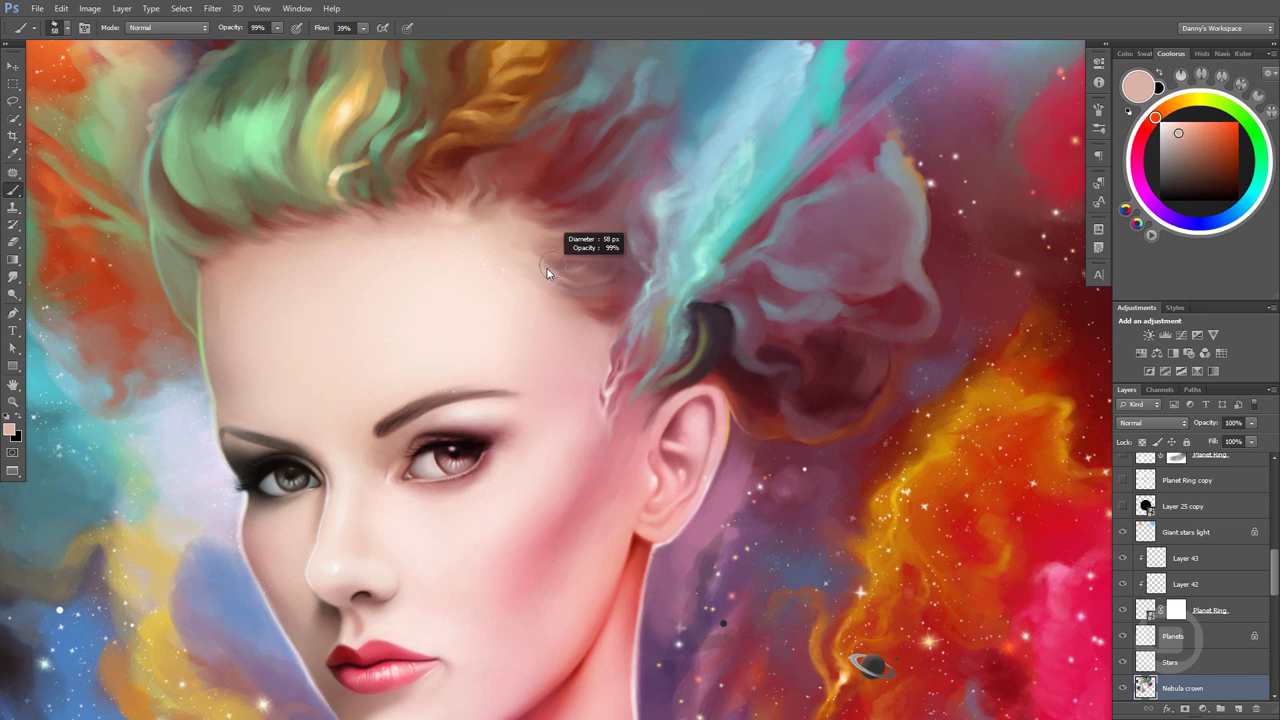
pyautogui.keyDown('alt'); pyautogui.click(559, 266); pyautogui.keyUp('alt')
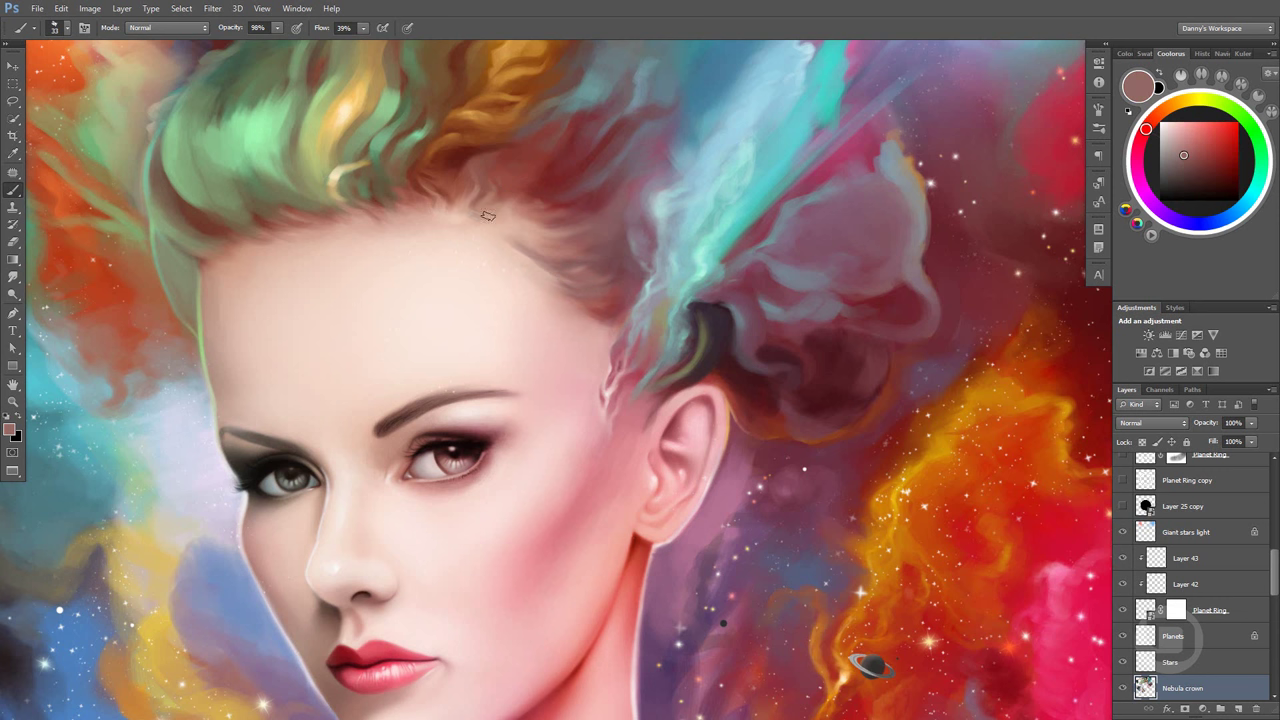
pyautogui.keyDown('alt'); pyautogui.click(504, 236); pyautogui.keyUp('alt')
pyautogui.keyDown('alt'); pyautogui.click(585, 258); pyautogui.keyUp('alt')
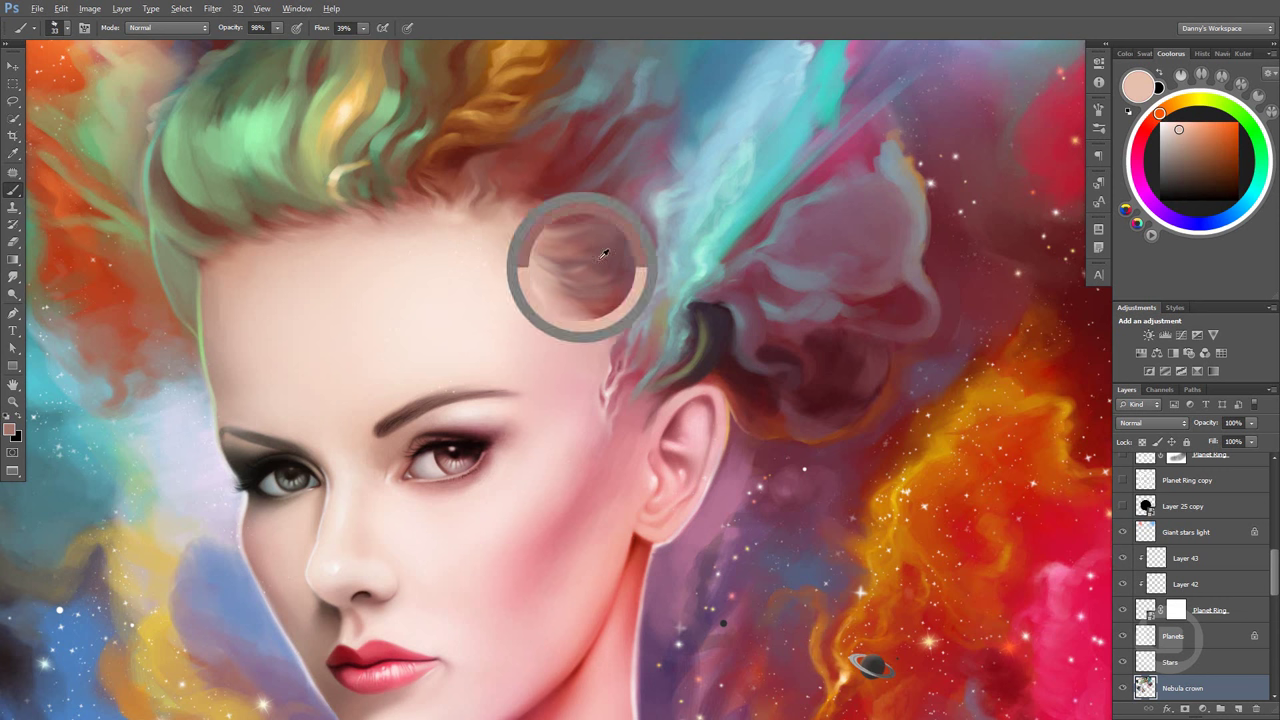
# Set brush opacity to 98% and sample mauves, light cyan and greyish lavender from the hair
pyautogui.press('9')
pyautogui.press('8')
pyautogui.keyDown('alt'); pyautogui.click(617, 236); pyautogui.keyUp('alt')
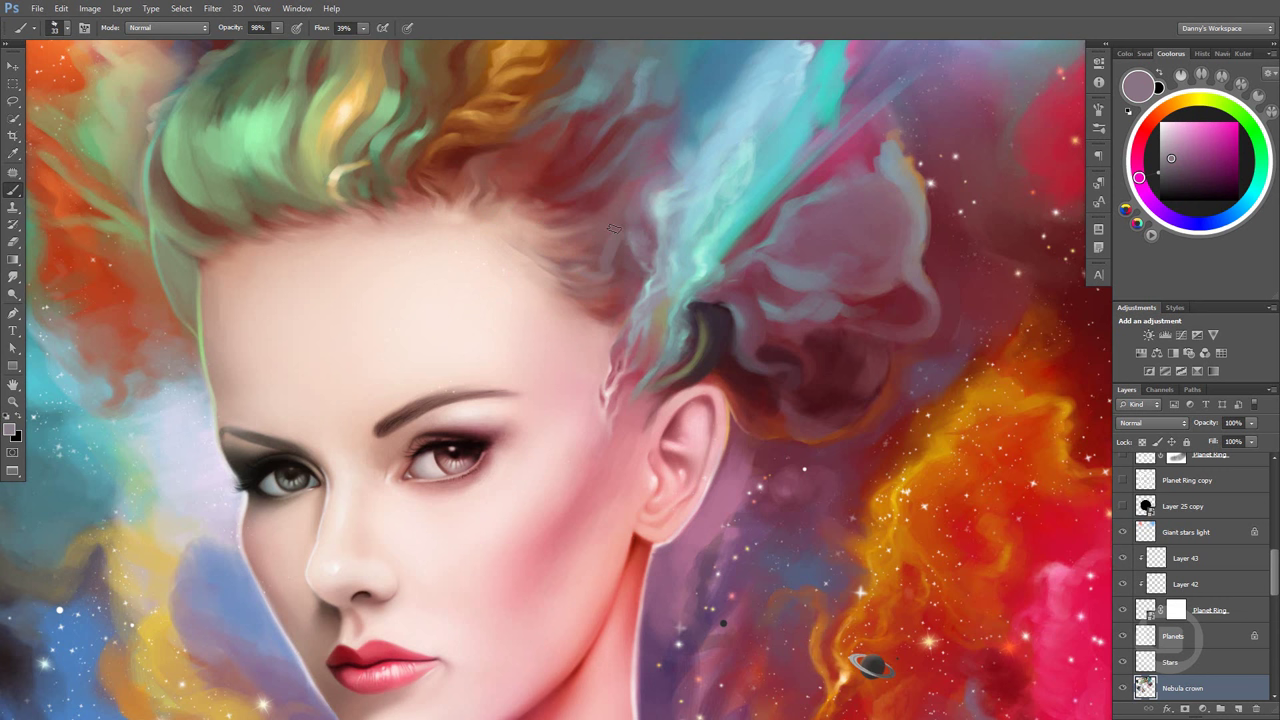
pyautogui.keyDown('alt'); pyautogui.click(588, 276); pyautogui.keyUp('alt')
pyautogui.keyDown('alt'); pyautogui.click(610, 259); pyautogui.keyUp('alt')
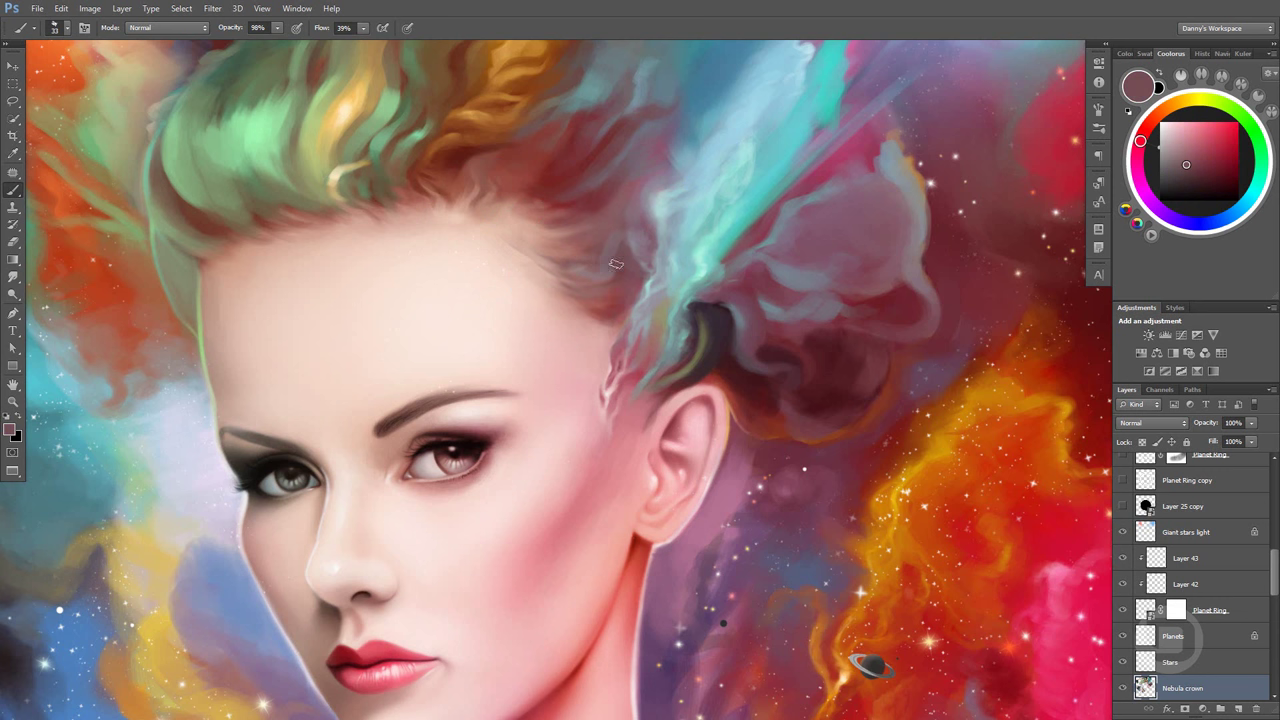
pyautogui.keyDown('alt'); pyautogui.click(659, 204); pyautogui.keyUp('alt')
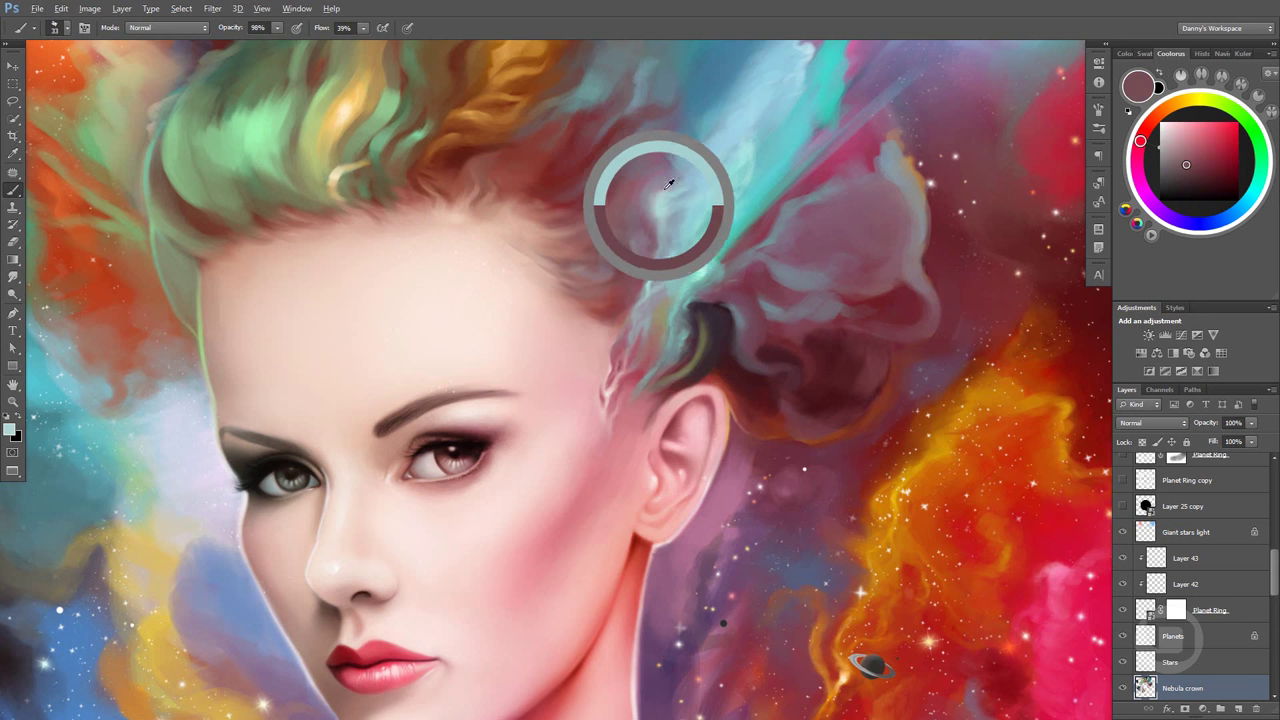
pyautogui.keyDown('alt'); pyautogui.click(644, 245); pyautogui.keyUp('alt')
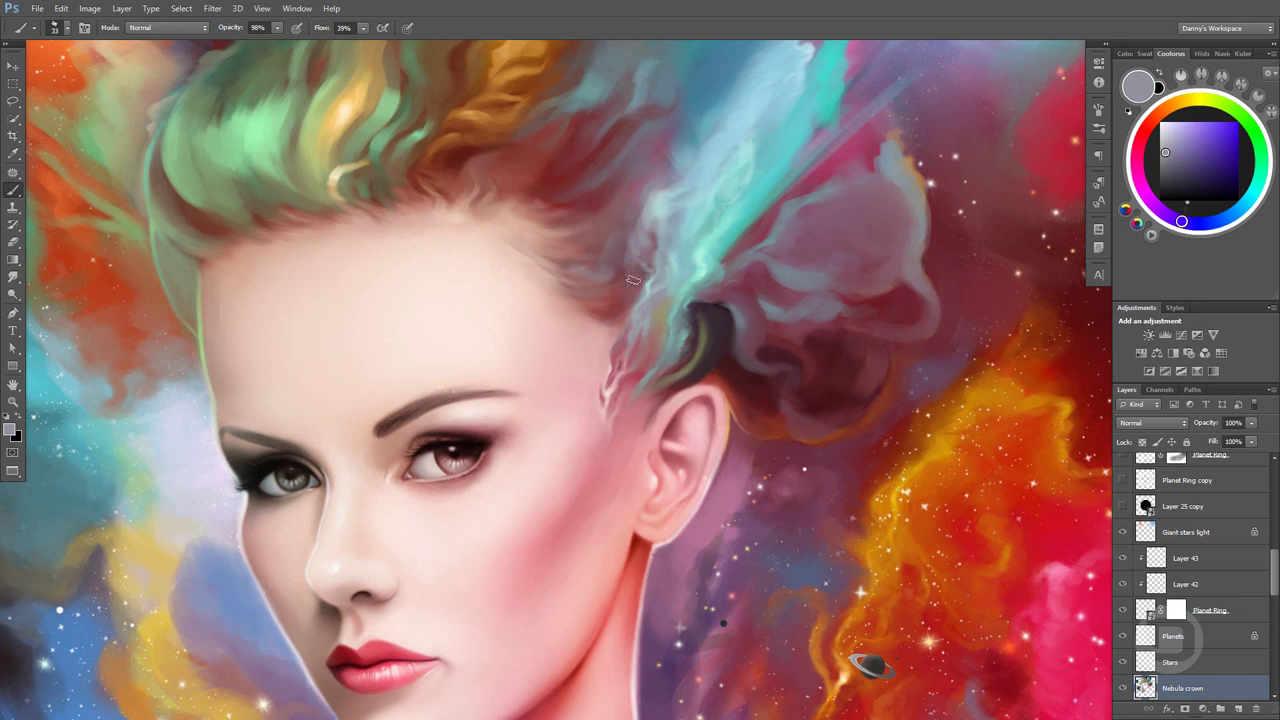
pyautogui.keyDown('alt'); pyautogui.click(607, 289); pyautogui.keyUp('alt')
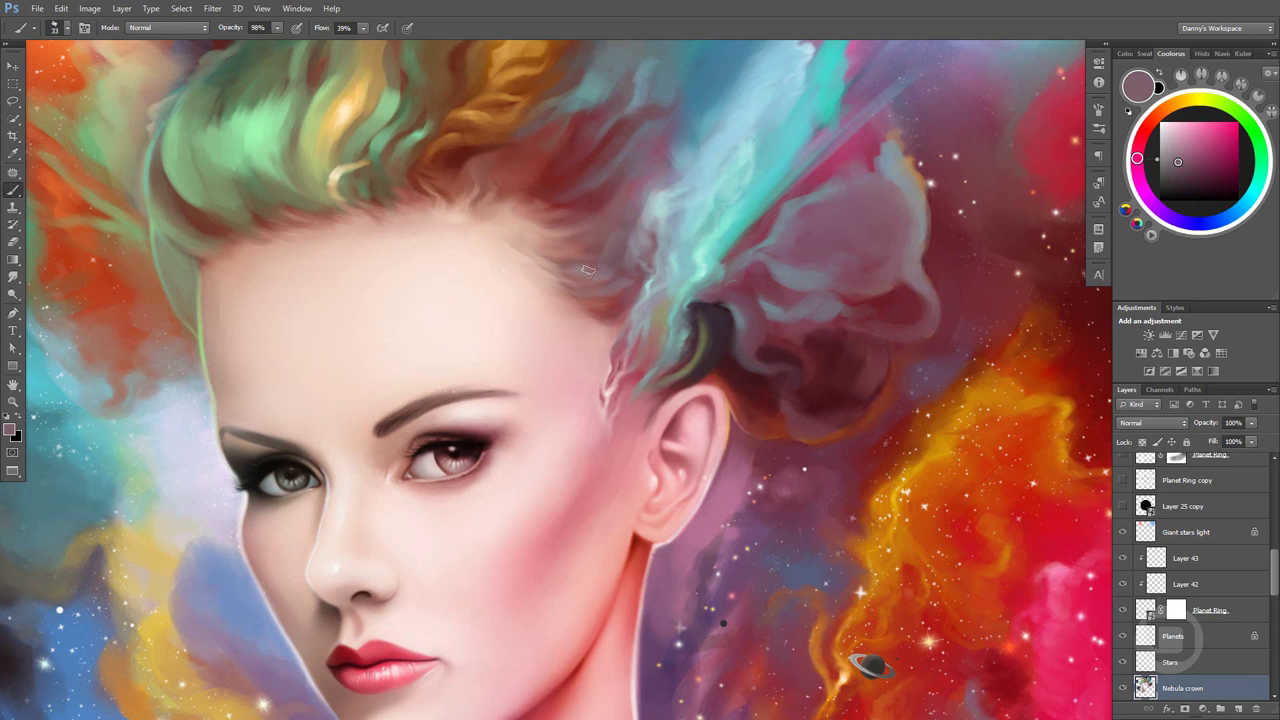
pyautogui.keyDown('alt'); pyautogui.click(648, 204); pyautogui.keyUp('alt')
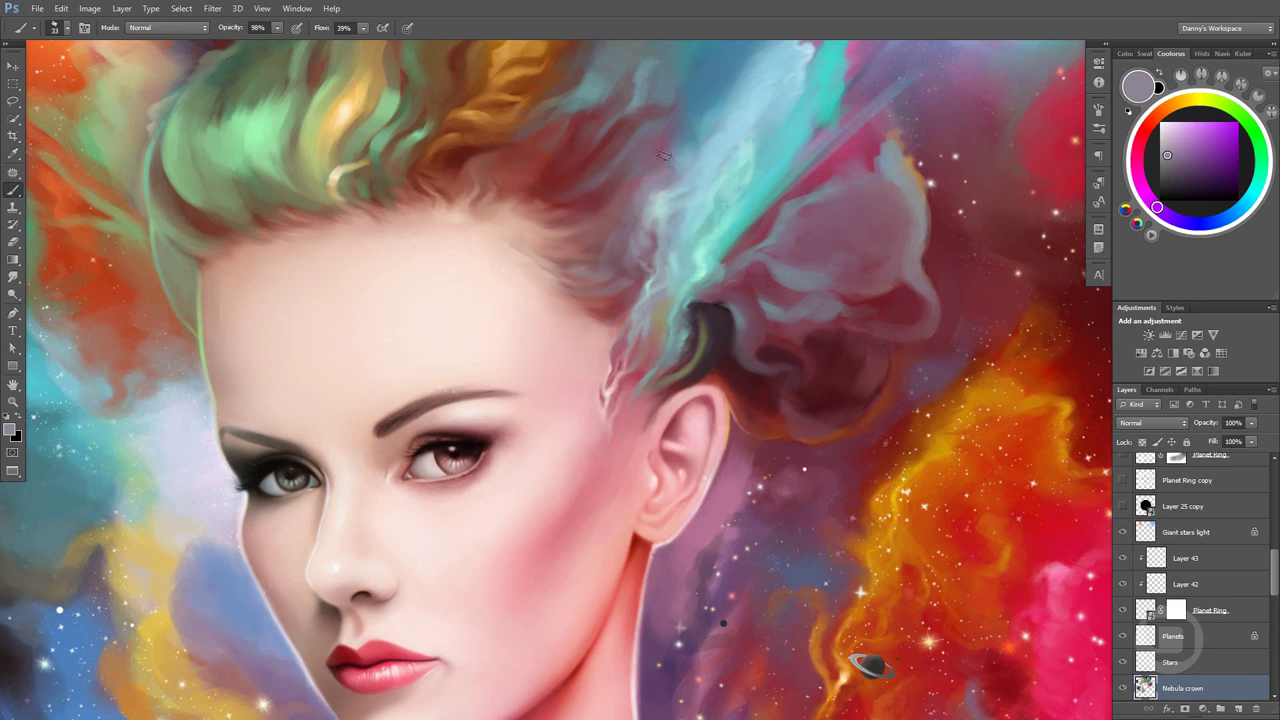
# Paint soft lavender-grey and reddish mauve strokes into the hairline
pyautogui.moveTo(641, 213)
pyautogui.mouseDown()
pyautogui.moveTo(622, 200)
pyautogui.moveTo(620, 222)
pyautogui.moveTo(615, 199)
pyautogui.mouseUp()
pyautogui.keyDown('alt'); pyautogui.click(620, 228); pyautogui.keyUp('alt')
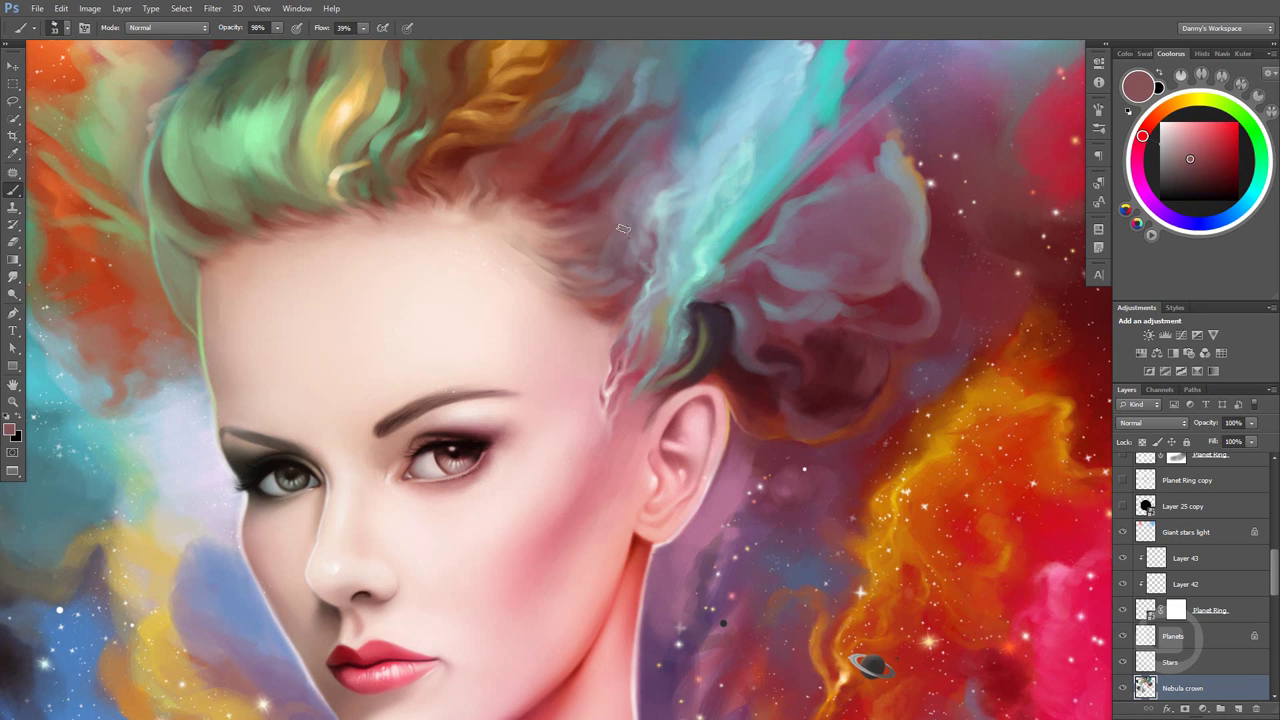
pyautogui.keyDown('alt'); pyautogui.click(606, 218); pyautogui.keyUp('alt')
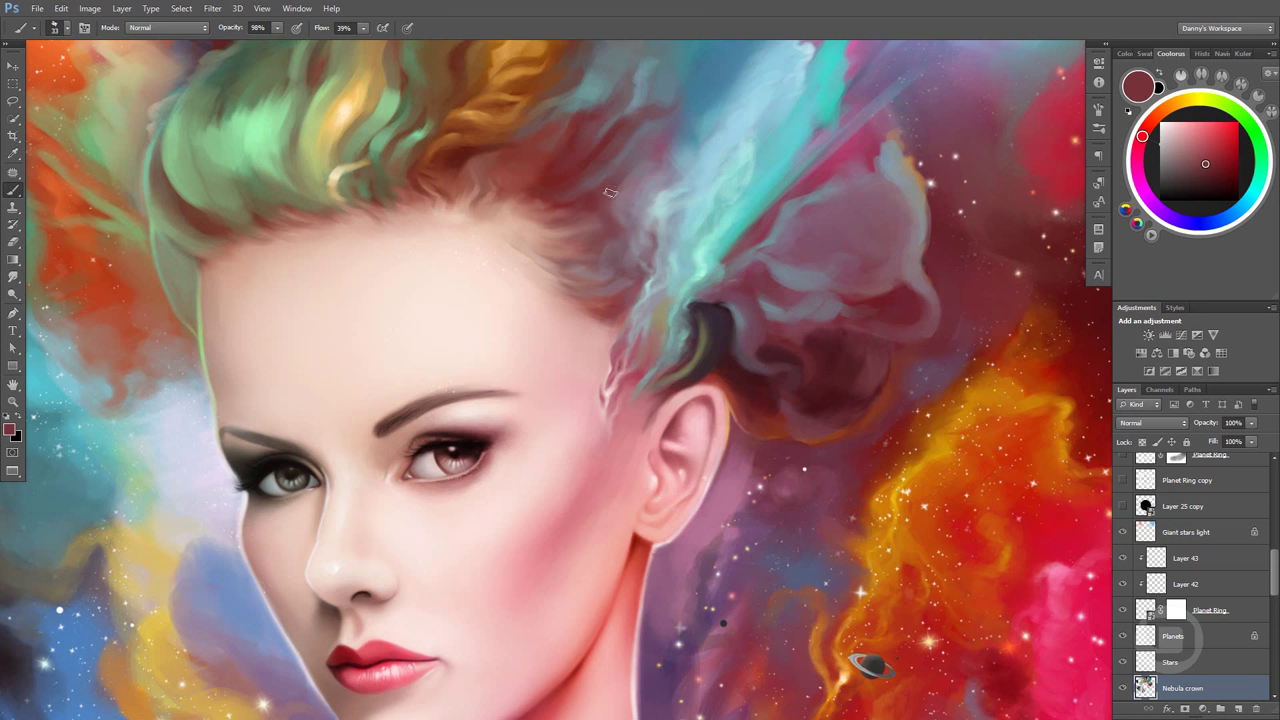
pyautogui.keyDown('alt'); pyautogui.click(622, 180); pyautogui.keyUp('alt')
pyautogui.keyDown('alt'); pyautogui.click(608, 218); pyautogui.keyUp('alt')
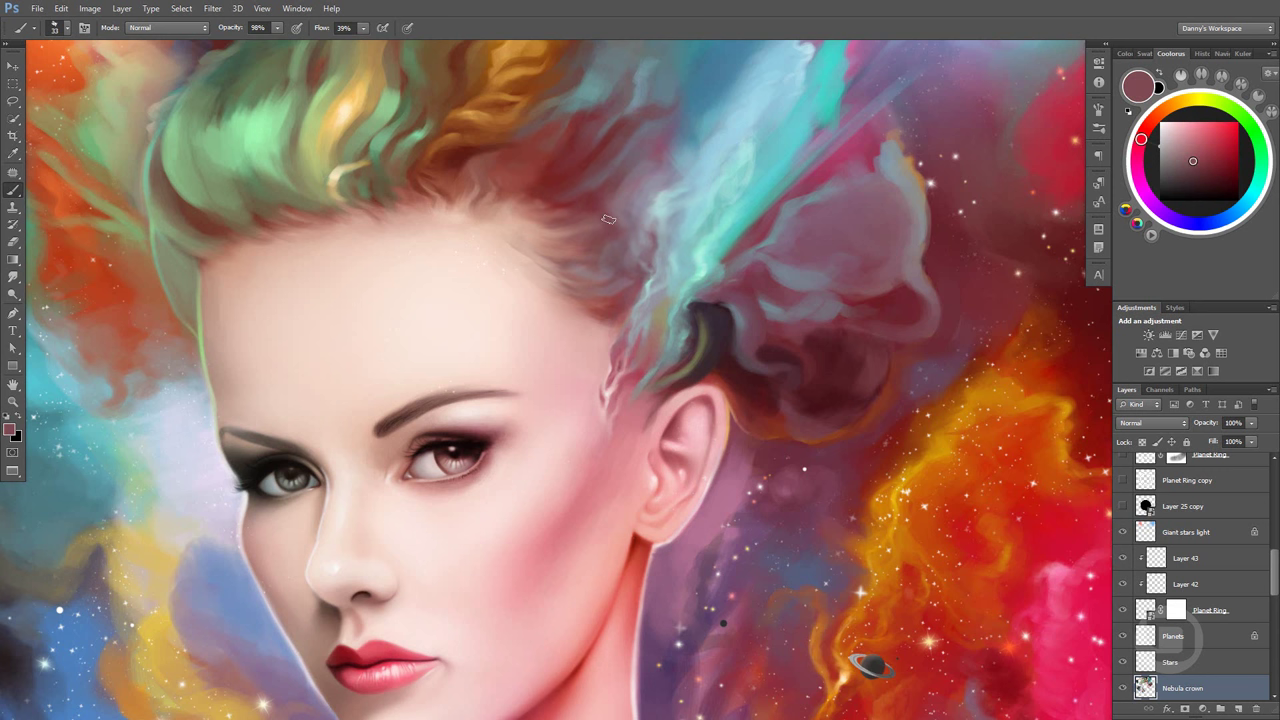
pyautogui.keyDown('alt'); pyautogui.click(593, 213); pyautogui.keyUp('alt')
# Set opacity to 100%, resize the brush, and sample light pink forehead skin tones
pyautogui.keyDown('alt'); pyautogui.click(521, 250); pyautogui.keyUp('alt')
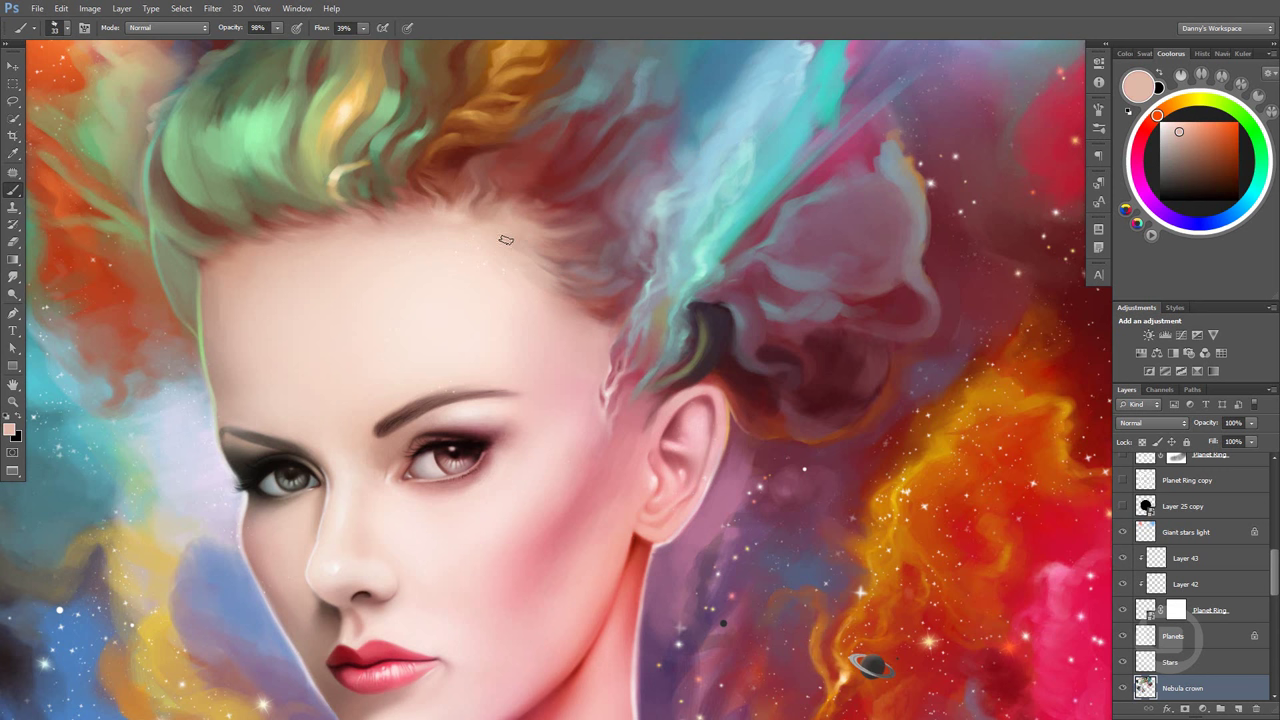
pyautogui.keyDown('alt'); pyautogui.click(511, 245); pyautogui.keyUp('alt')
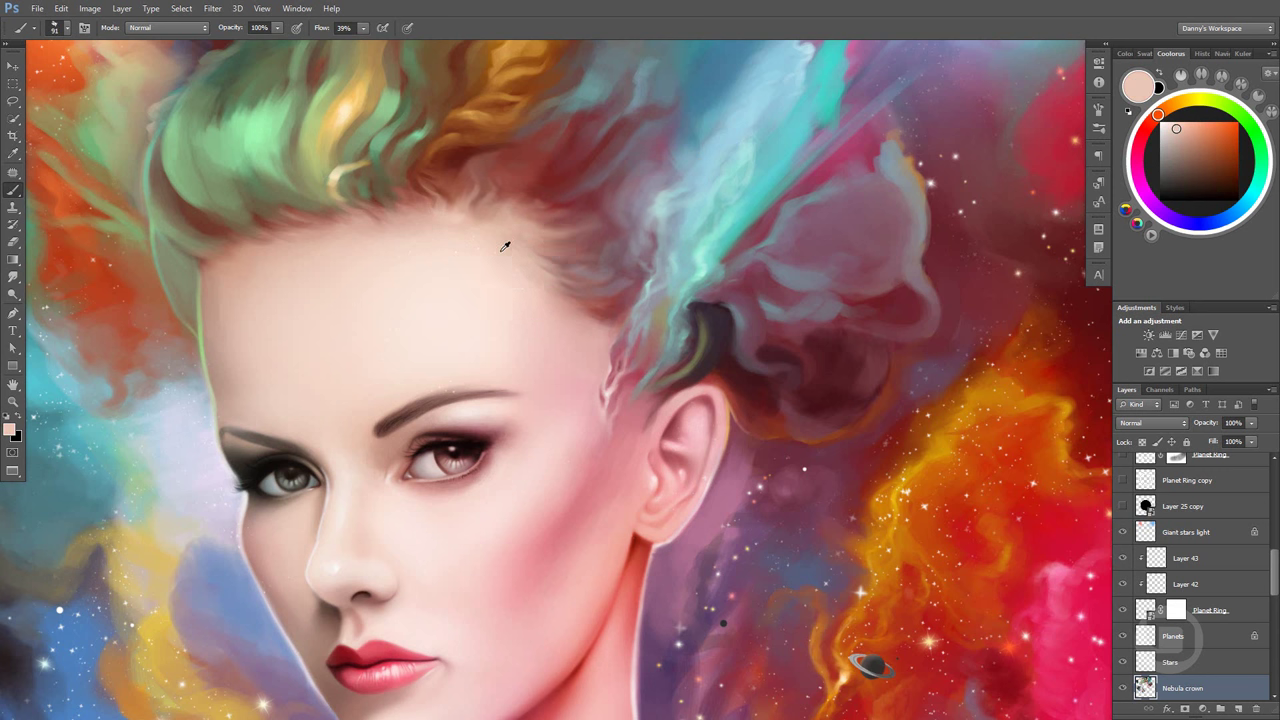
pyautogui.press('0')
pyautogui.keyDown('alt'); pyautogui.rightClick(557, 281); pyautogui.keyUp('alt')
pyautogui.keyDown('alt'); pyautogui.click(549, 285); pyautogui.keyUp('alt')
pyautogui.keyDown('alt'); pyautogui.click(549, 287); pyautogui.keyUp('alt')
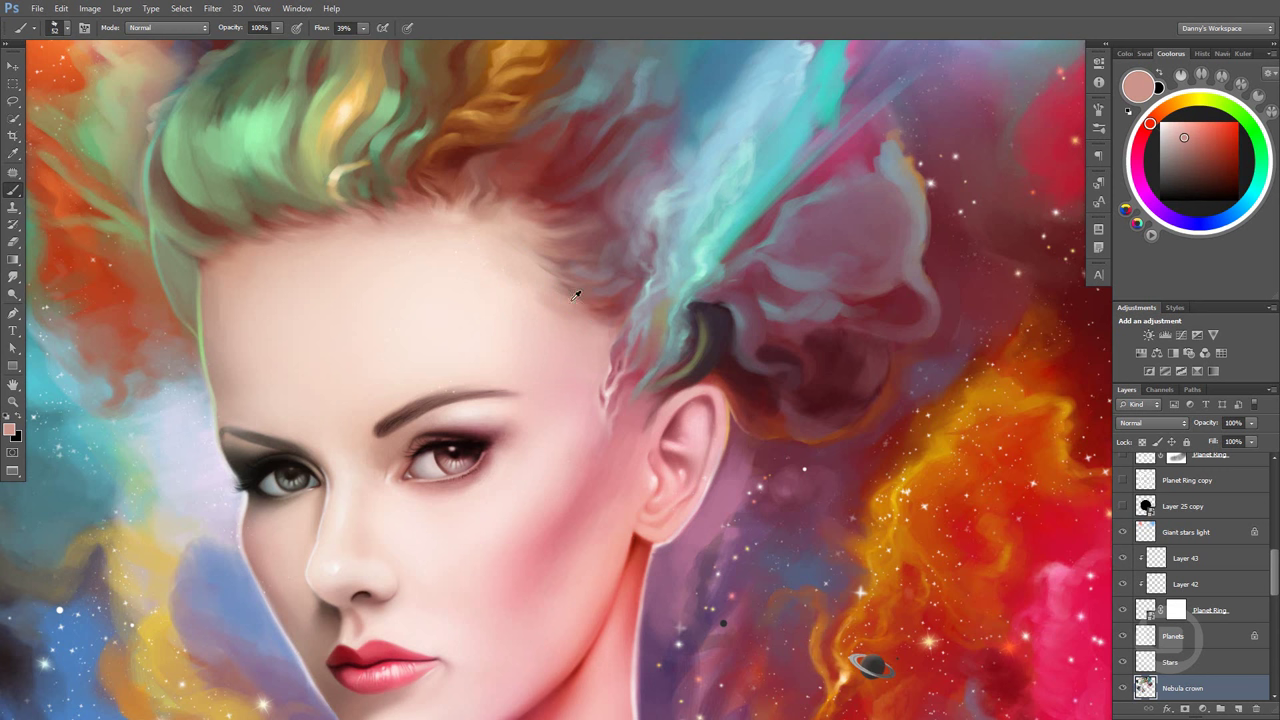
pyautogui.keyDown('alt'); pyautogui.click(534, 297); pyautogui.keyUp('alt')
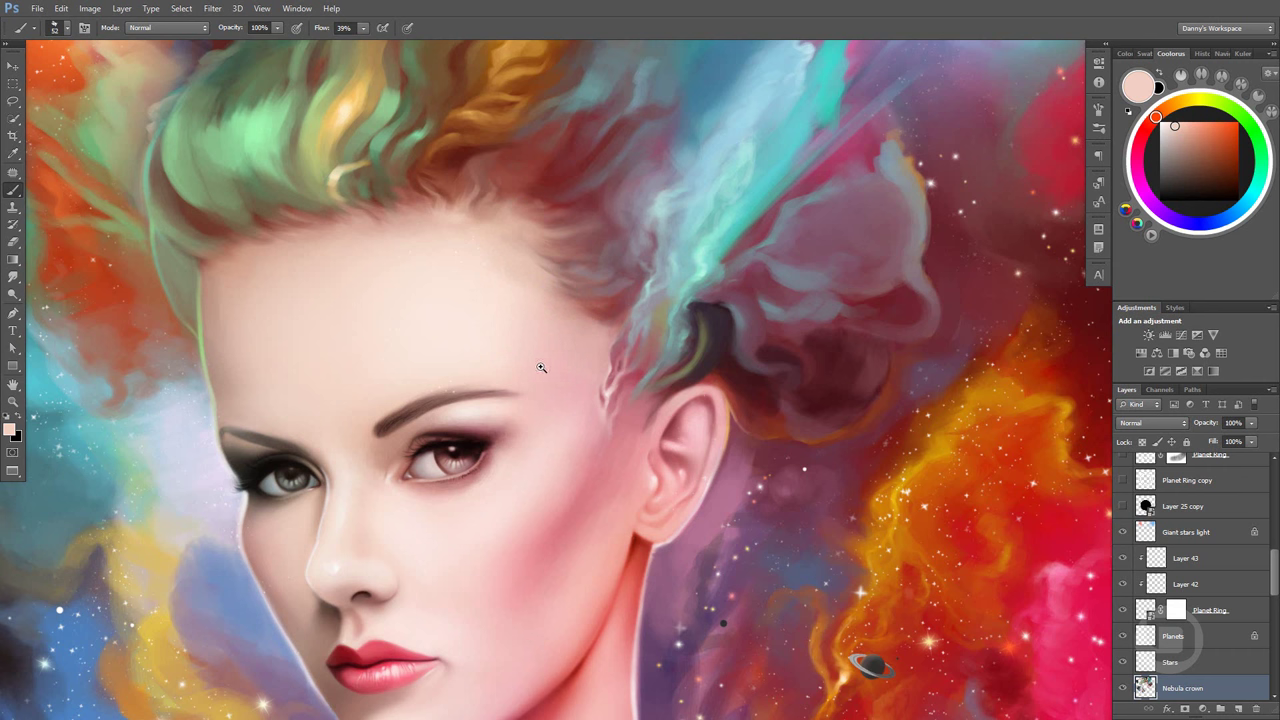
# Zoom closer on the forehead and sample light and dark pinks near the temple
pyautogui.moveTo(542, 368); pyautogui.dragTo(572, 372)
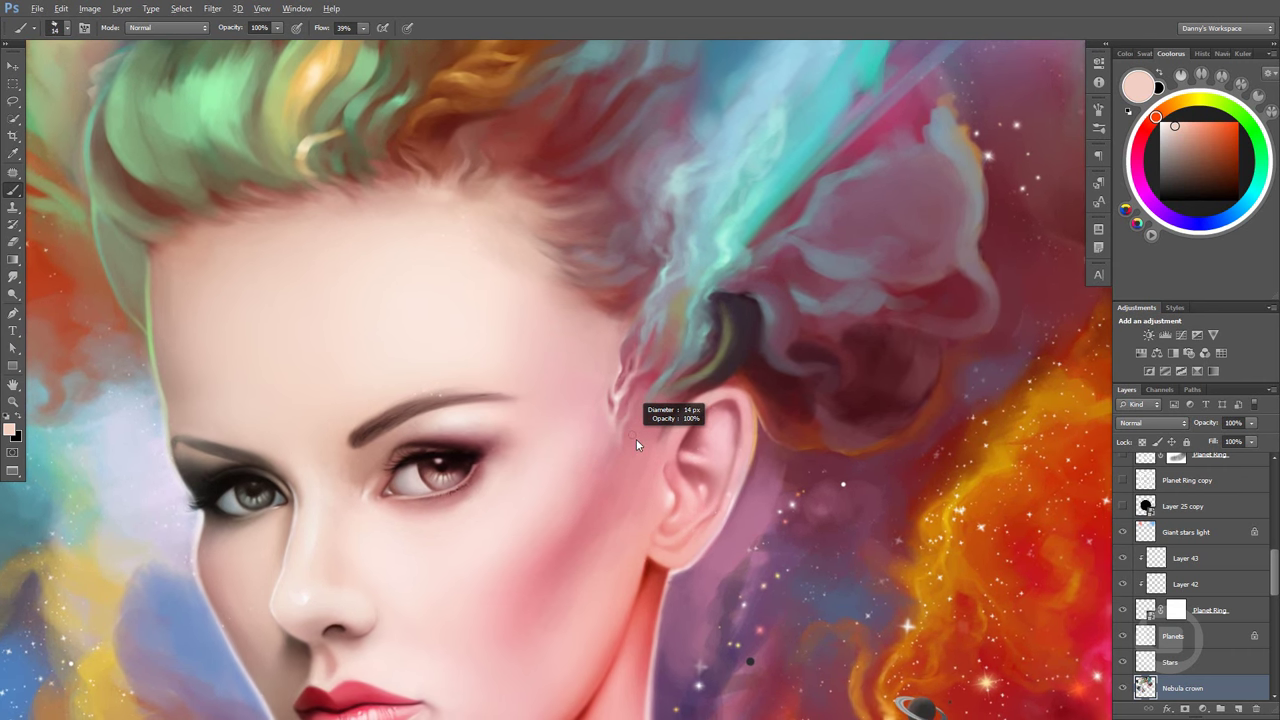
pyautogui.keyDown('alt'); pyautogui.click(631, 425); pyautogui.keyUp('alt')
pyautogui.keyDown('alt'); pyautogui.click(619, 397); pyautogui.keyUp('alt')
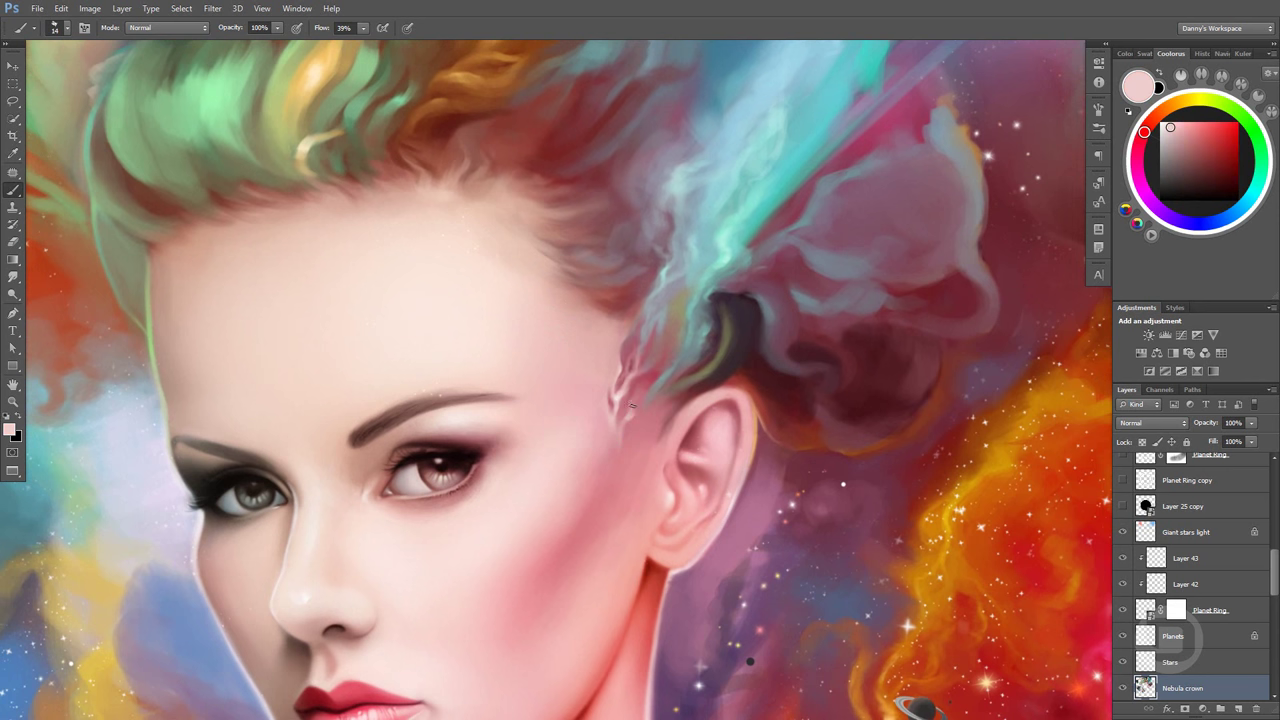
pyautogui.keyDown('alt'); pyautogui.click(636, 418); pyautogui.keyUp('alt')
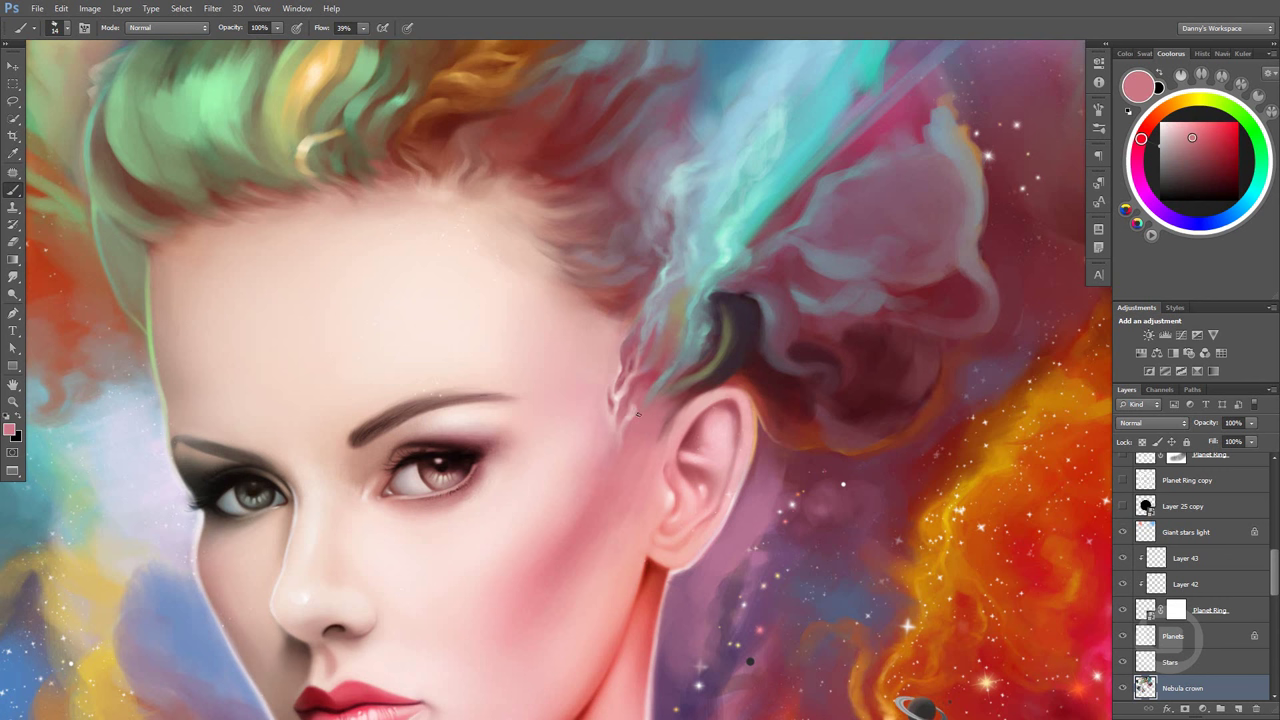
pyautogui.keyDown('alt'); pyautogui.click(641, 398); pyautogui.keyUp('alt')
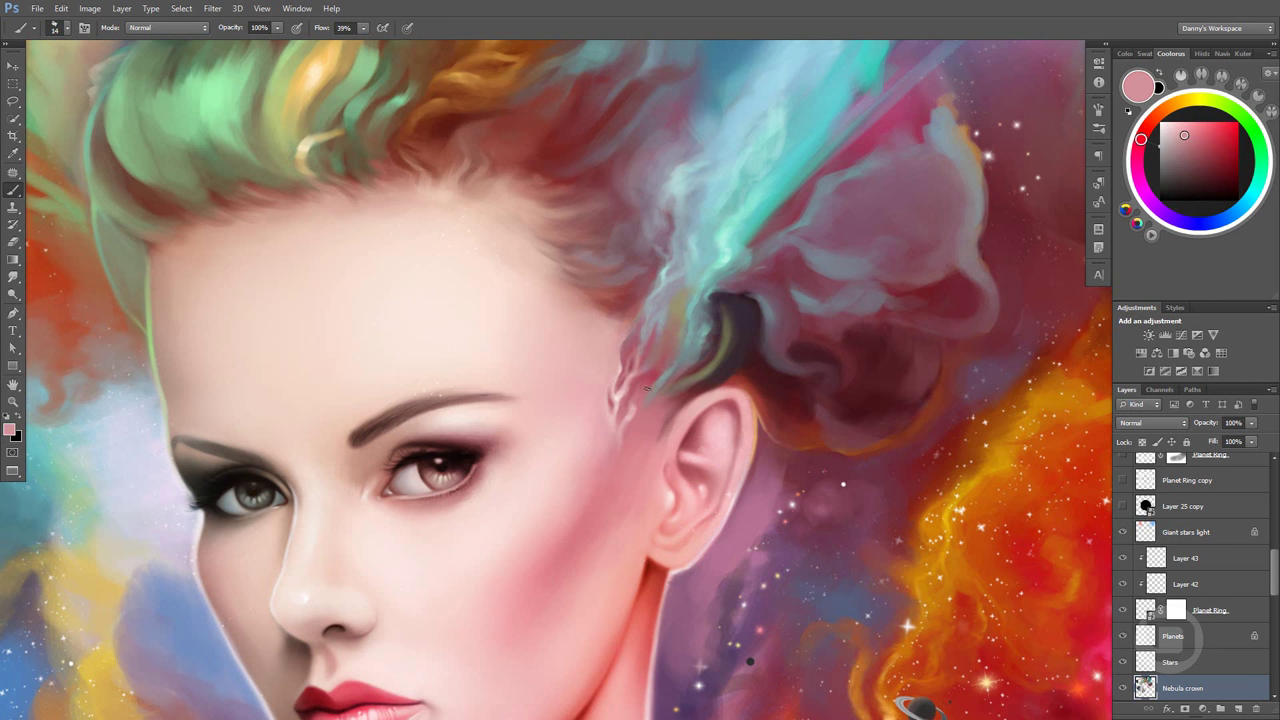
pyautogui.keyDown('alt'); pyautogui.click(636, 413); pyautogui.keyUp('alt')
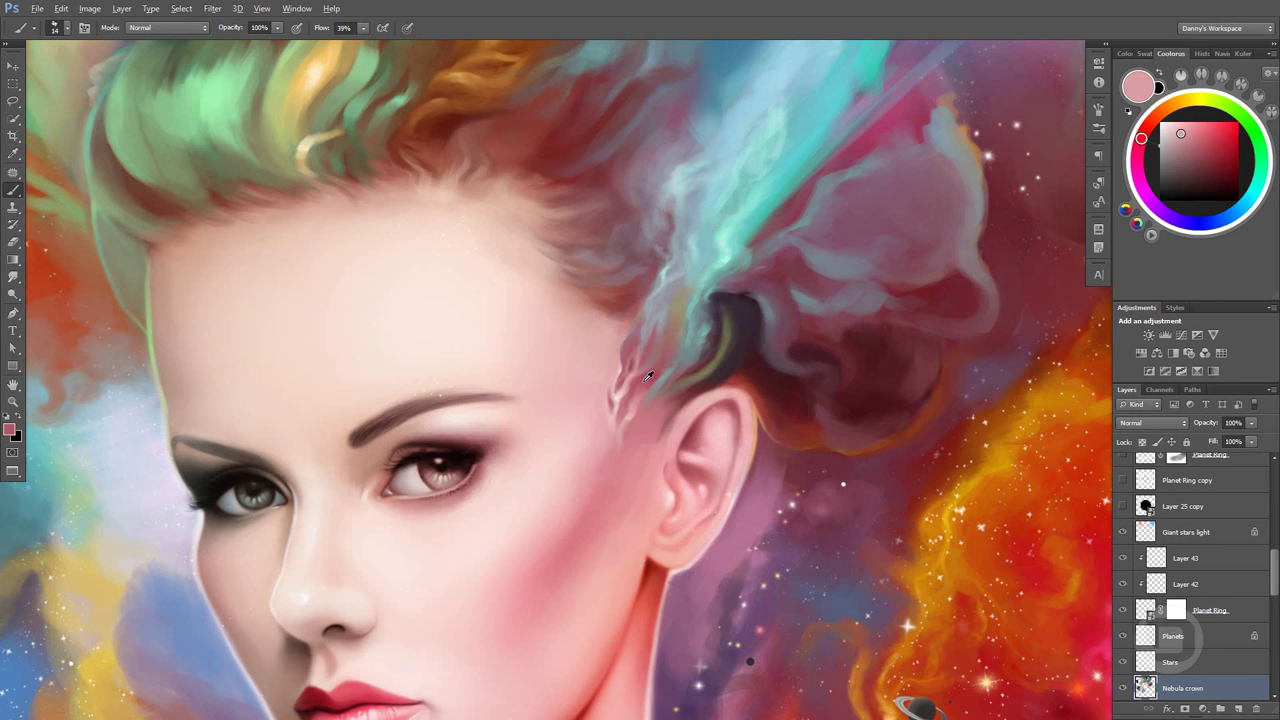
pyautogui.keyDown('alt'); pyautogui.click(645, 380); pyautogui.keyUp('alt')
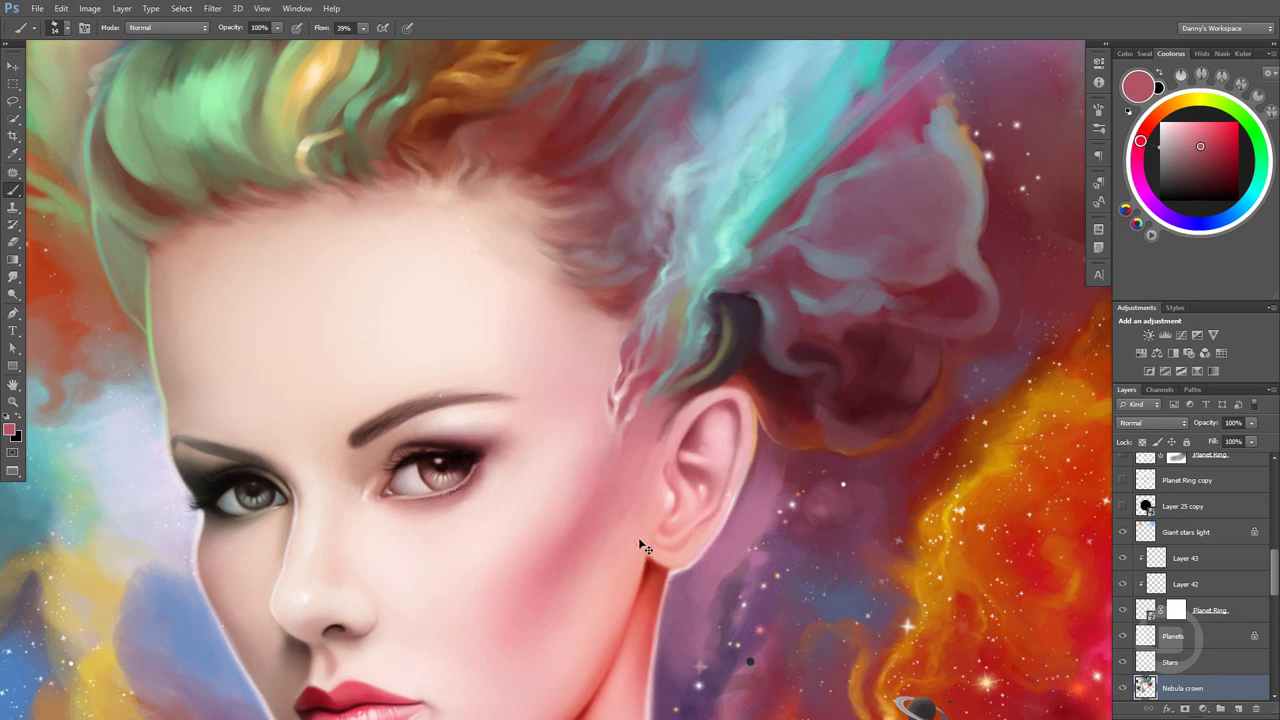
# Paint dark plum, tan and pink wisps above the ear, then magnify the ear
pyautogui.keyDown('alt'); pyautogui.click(731, 318); pyautogui.keyUp('alt')
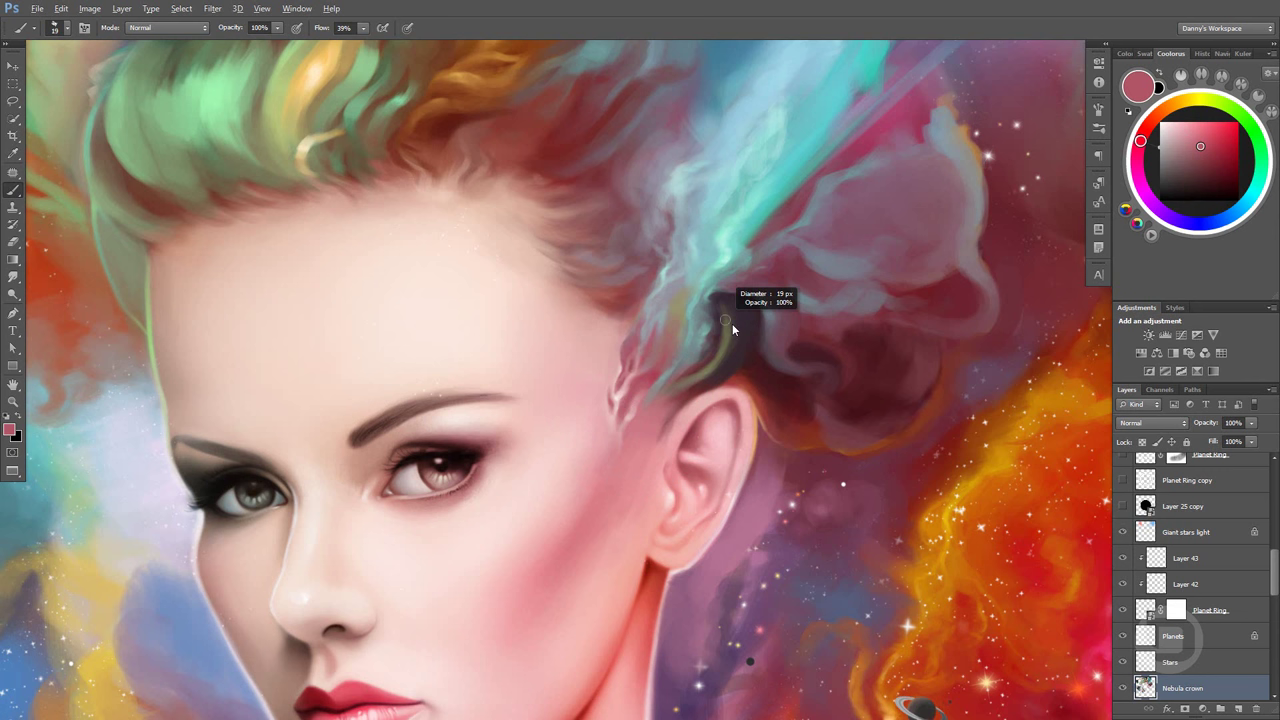
pyautogui.keyDown('alt'); pyautogui.click(711, 371); pyautogui.keyUp('alt')
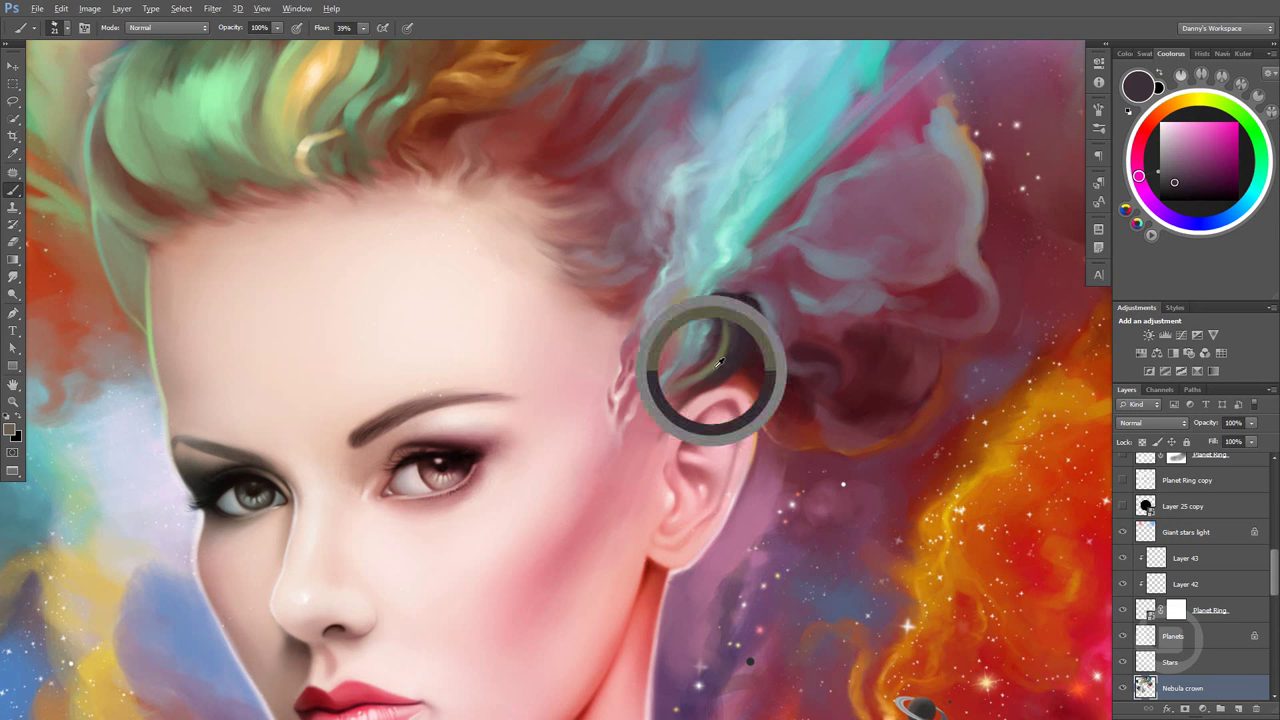
pyautogui.keyDown('alt'); pyautogui.click(643, 416); pyautogui.keyUp('alt')
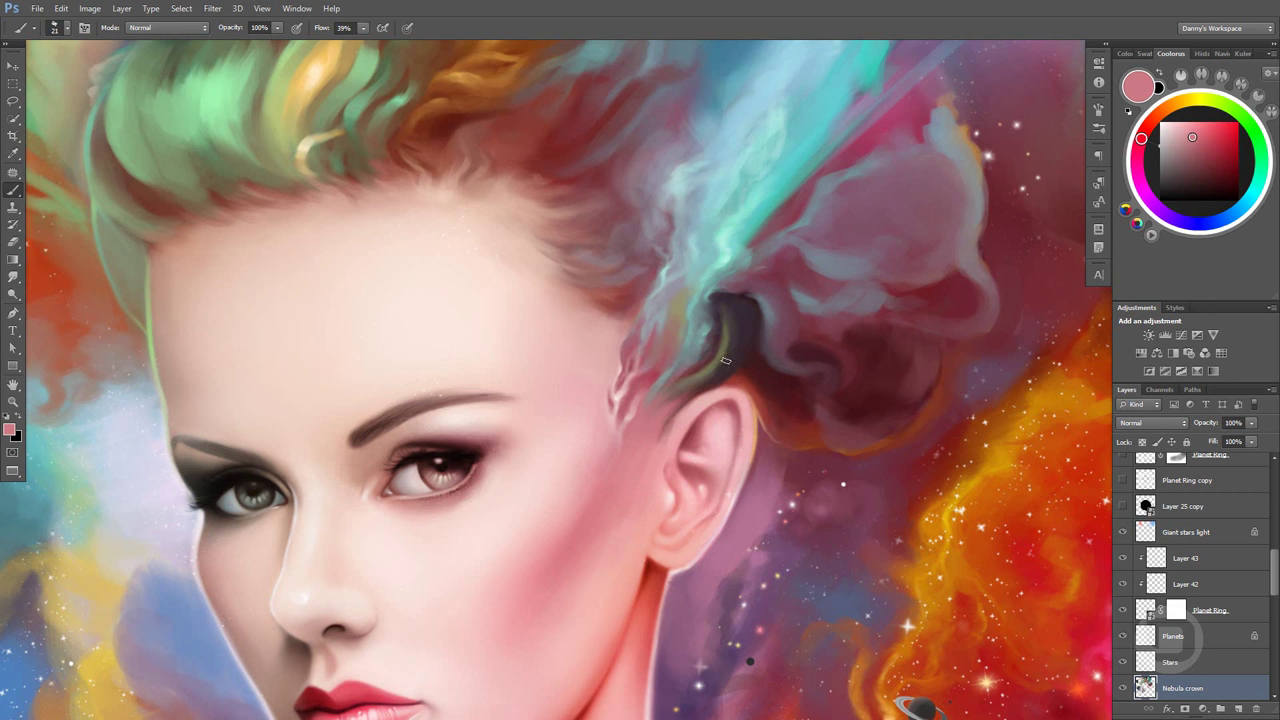
pyautogui.moveTo(691, 405); pyautogui.dragTo(709, 407)
# Soften the hair strands over the upper ear with pale and deeper pinks sampled from the ear
pyautogui.keyDown('alt'); pyautogui.click(680, 430); pyautogui.keyUp('alt')
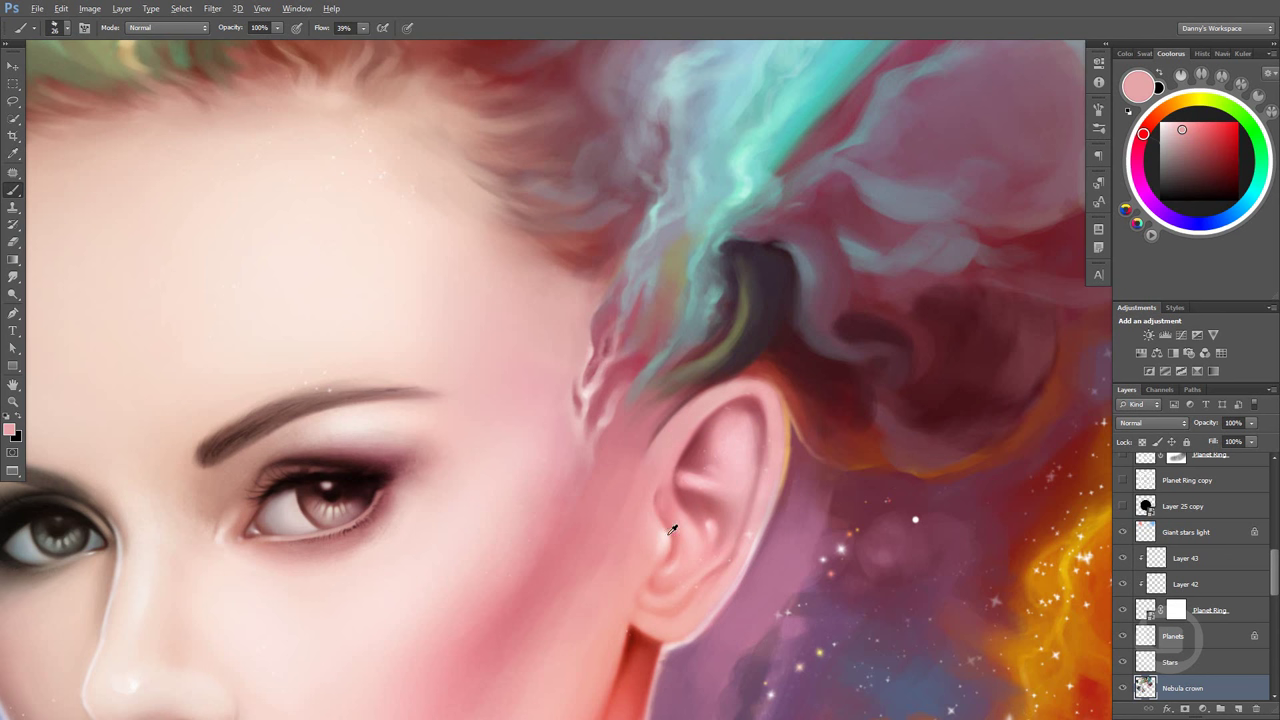
pyautogui.keyDown('alt'); pyautogui.click(682, 470); pyautogui.keyUp('alt')
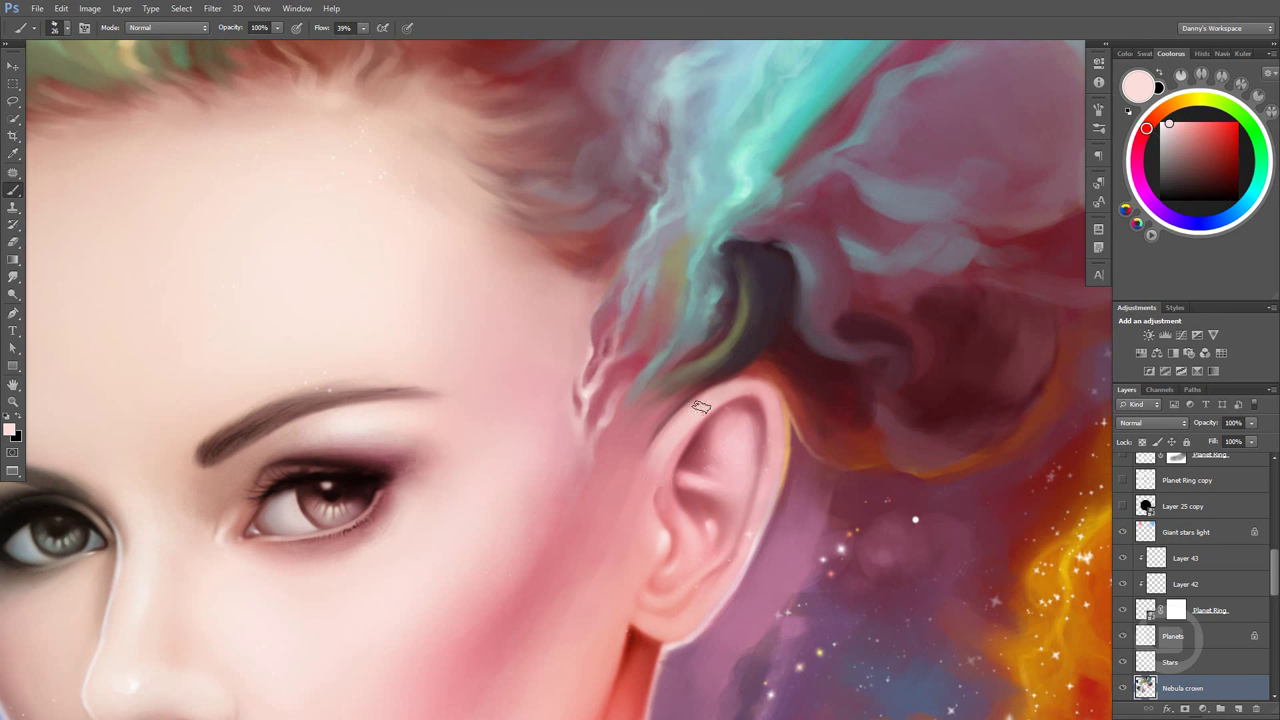
pyautogui.keyDown('alt'); pyautogui.click(658, 465); pyautogui.keyUp('alt')
pyautogui.keyDown('alt'); pyautogui.click(690, 428); pyautogui.keyUp('alt')
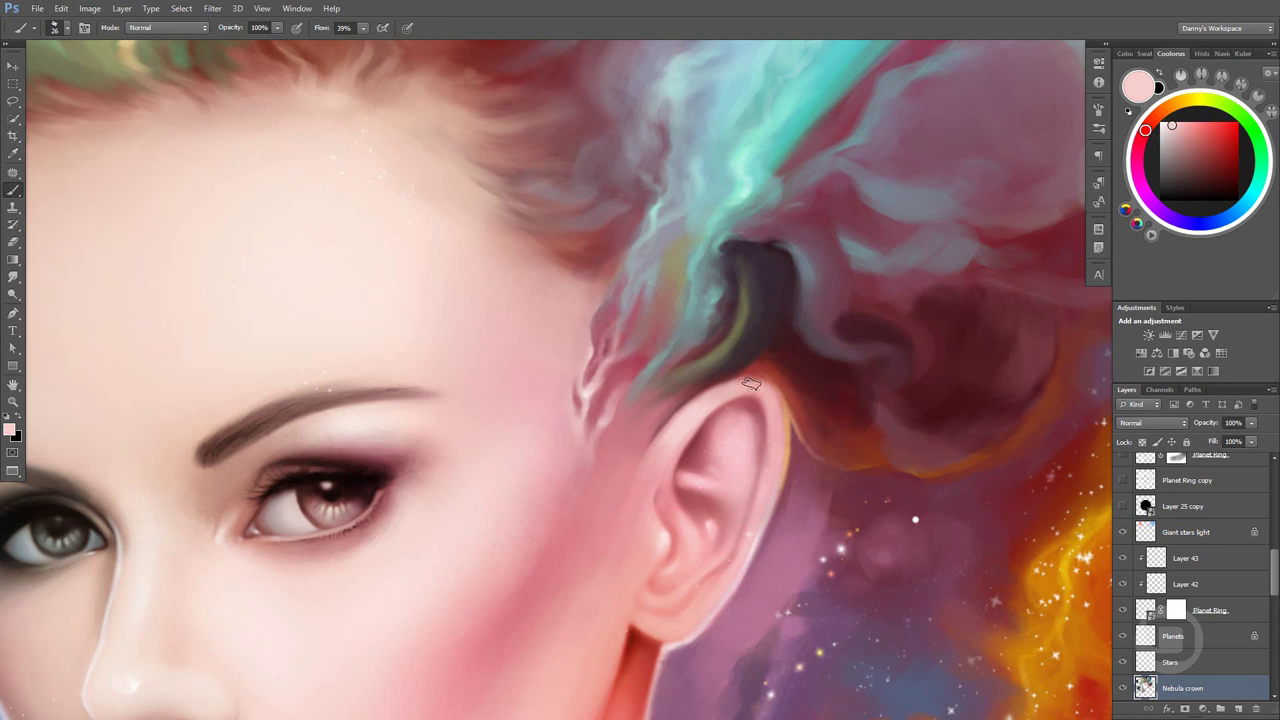
pyautogui.keyDown('alt'); pyautogui.click(666, 434); pyautogui.keyUp('alt')
pyautogui.keyDown('alt'); pyautogui.click(701, 403); pyautogui.keyUp('alt')
pyautogui.keyDown('alt'); pyautogui.click(662, 461); pyautogui.keyUp('alt')
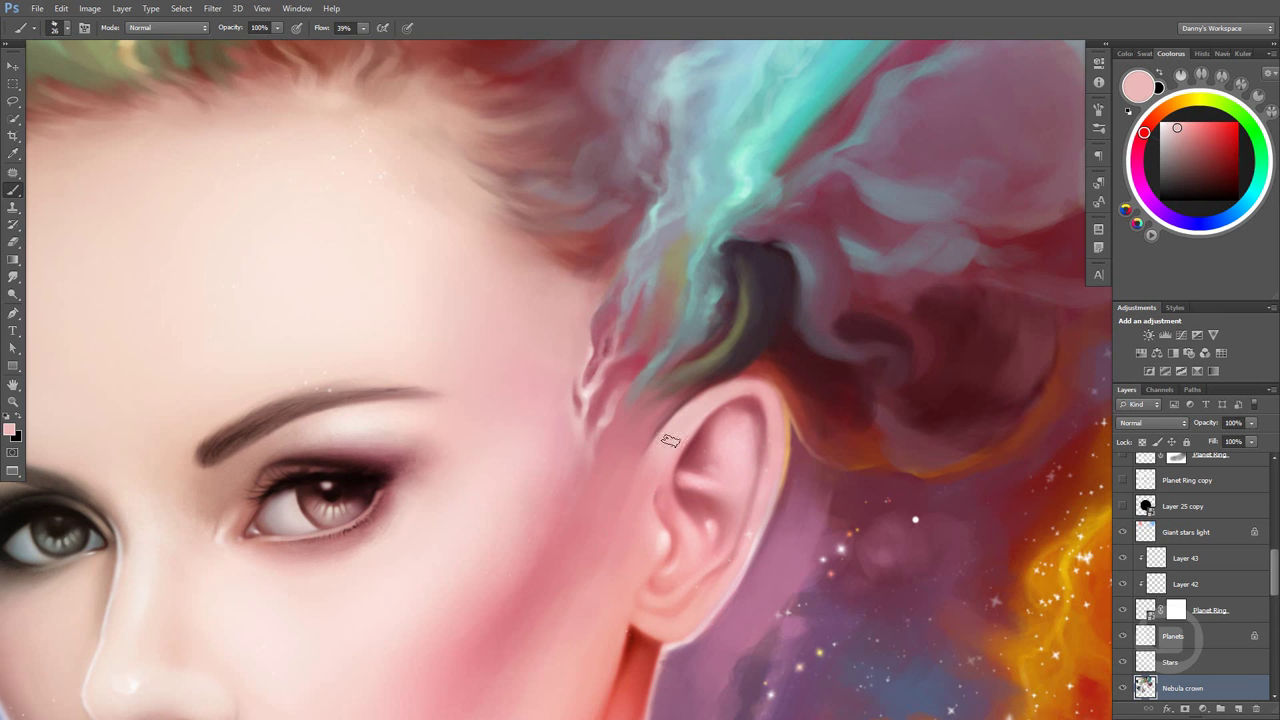
pyautogui.keyDown('alt'); pyautogui.click(690, 428); pyautogui.keyUp('alt')
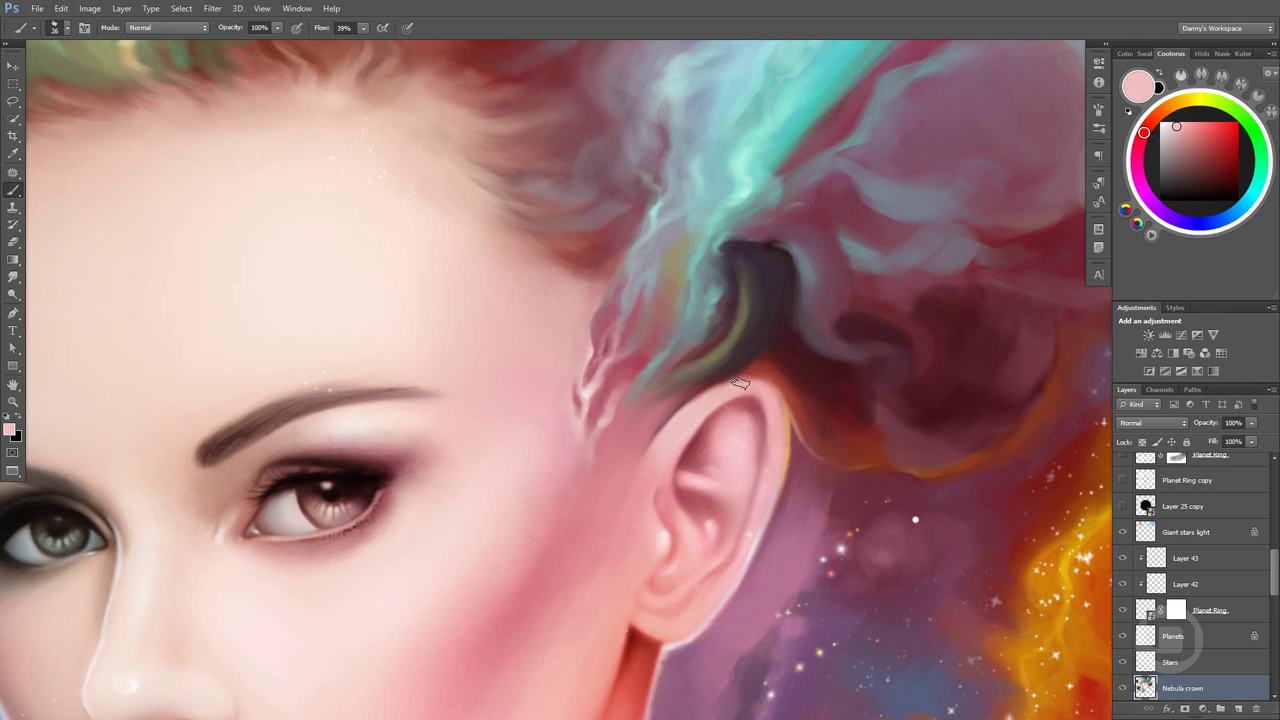
pyautogui.keyDown('alt'); pyautogui.click(685, 420); pyautogui.keyUp('alt')
pyautogui.keyDown('alt'); pyautogui.click(681, 426); pyautogui.keyUp('alt')
# Zoom in on the cheek and lips and shrink the brush to 11 px
pyautogui.scroll(-3, 845, 313)
pyautogui.scroll(-3, 845, 310)
pyautogui.scroll(-3, 846, 305)
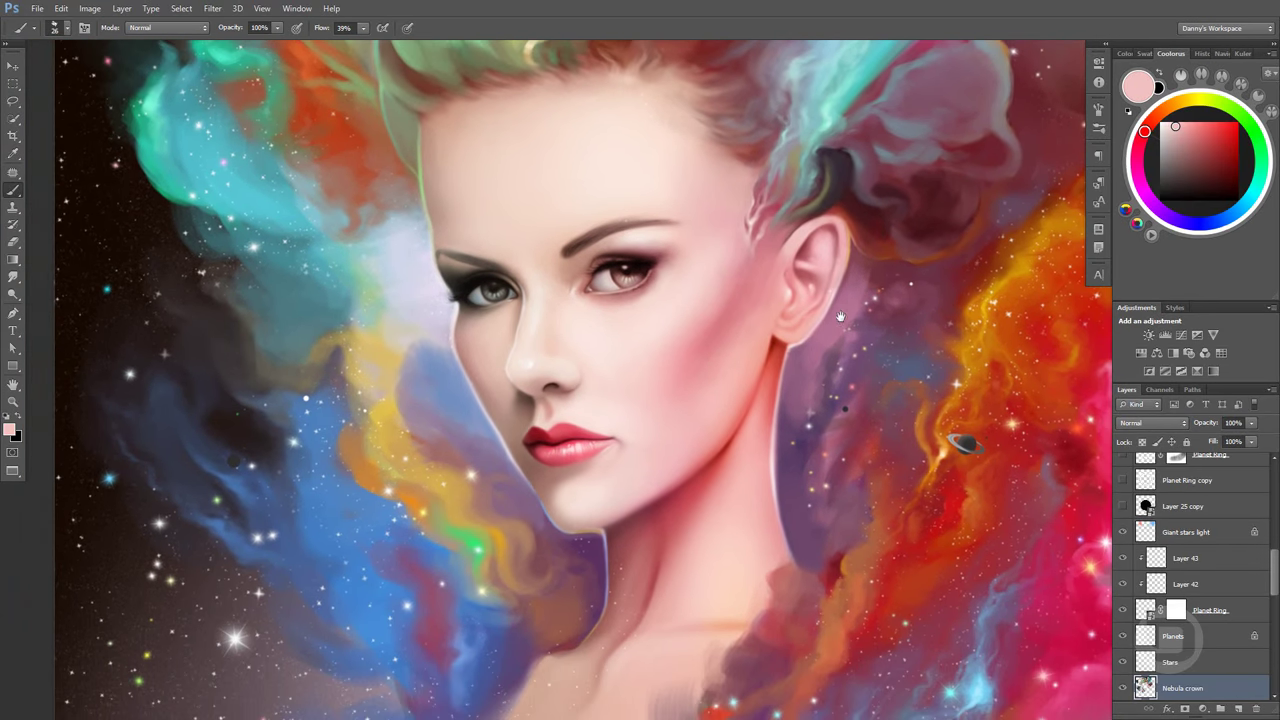
pyautogui.moveTo(846, 303); pyautogui.dragTo(861, 325)
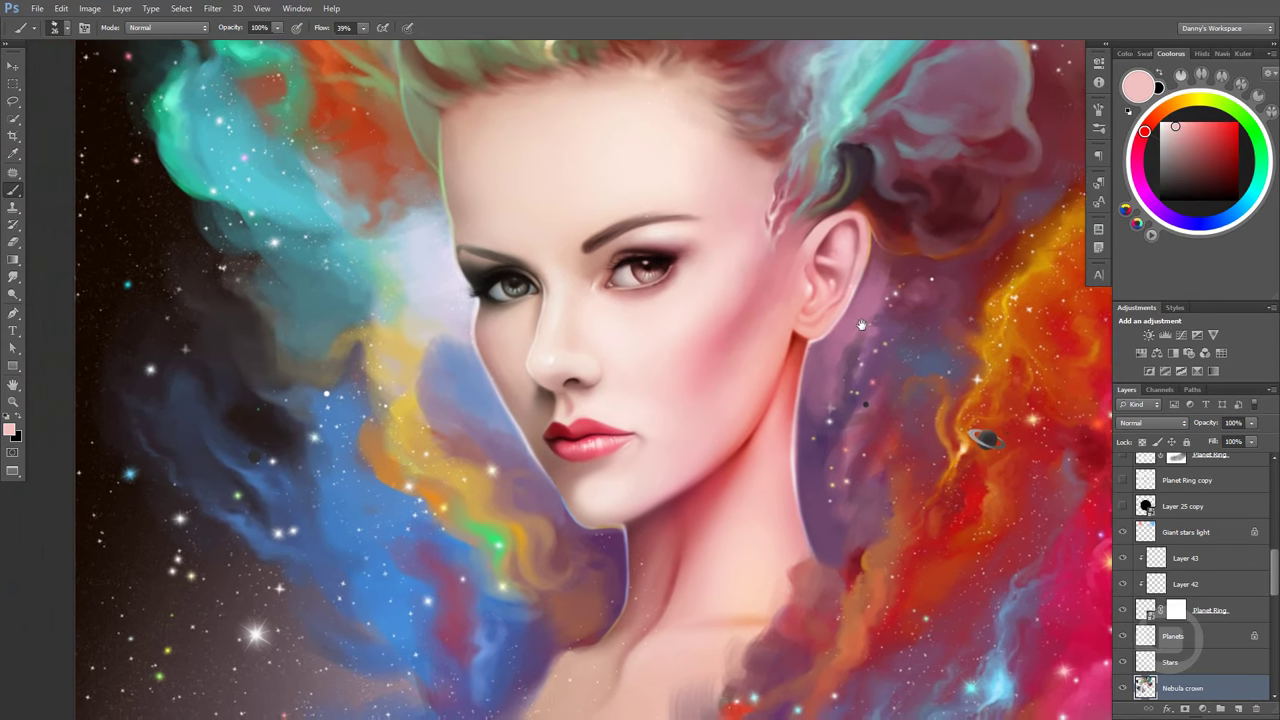
pyautogui.scroll(1, 582, 443)
pyautogui.scroll(3, 582, 443)
pyautogui.scroll(2, 578, 460)
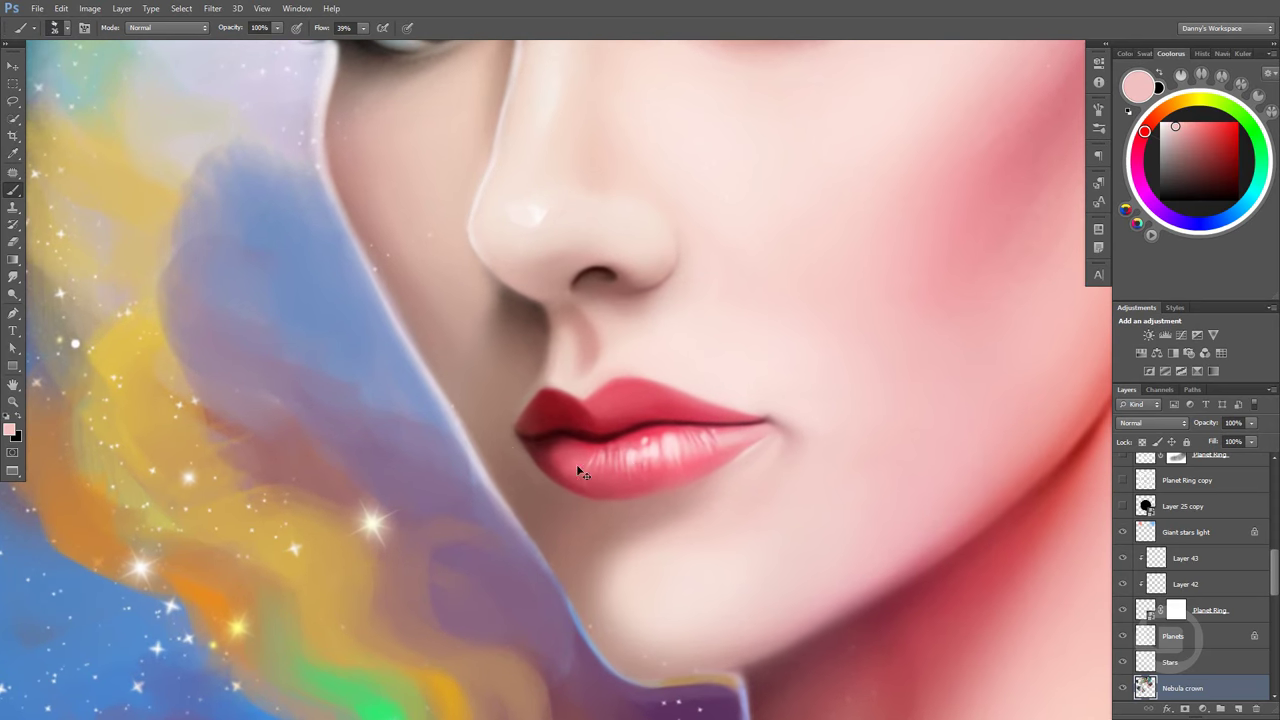
pyautogui.keyDown('alt'); pyautogui.rightClick(440, 433); pyautogui.keyUp('alt')
pyautogui.keyDown('alt'); pyautogui.rightClick(458, 443); pyautogui.keyUp('alt')
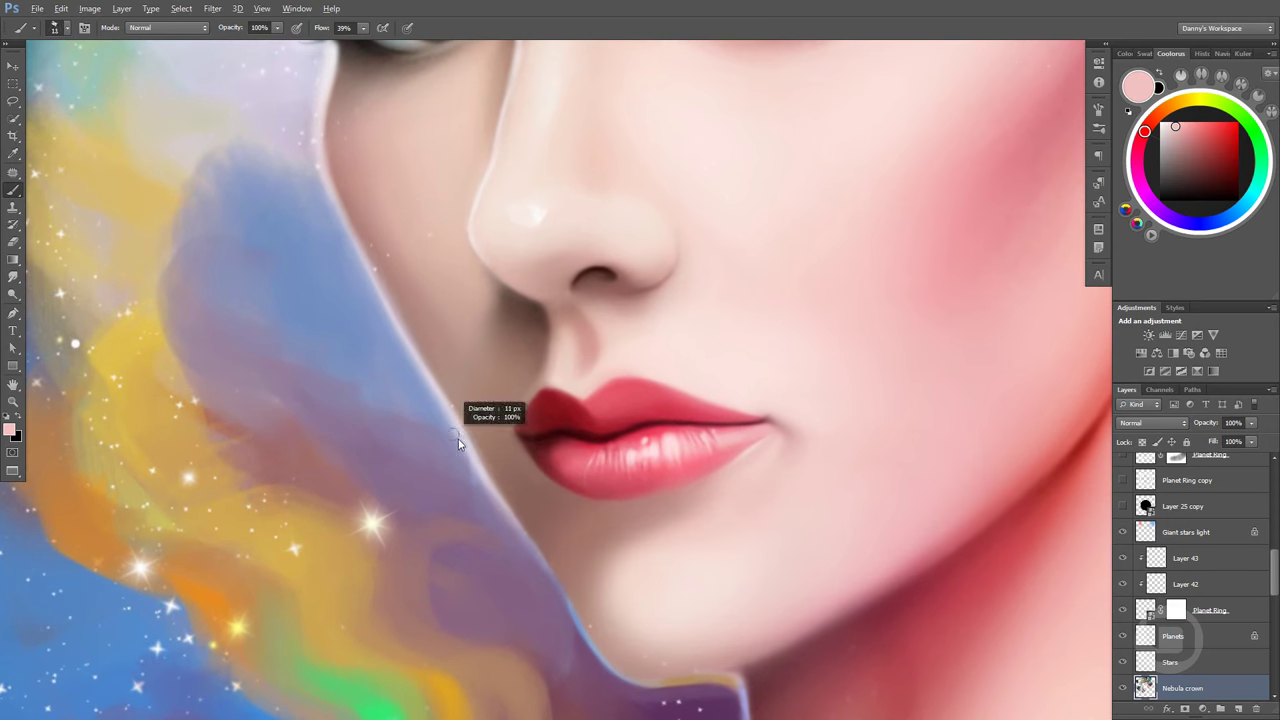
# Sample lavender from the nebula and set brush flow to 9%
pyautogui.keyDown('alt'); pyautogui.click(449, 425); pyautogui.keyUp('alt')
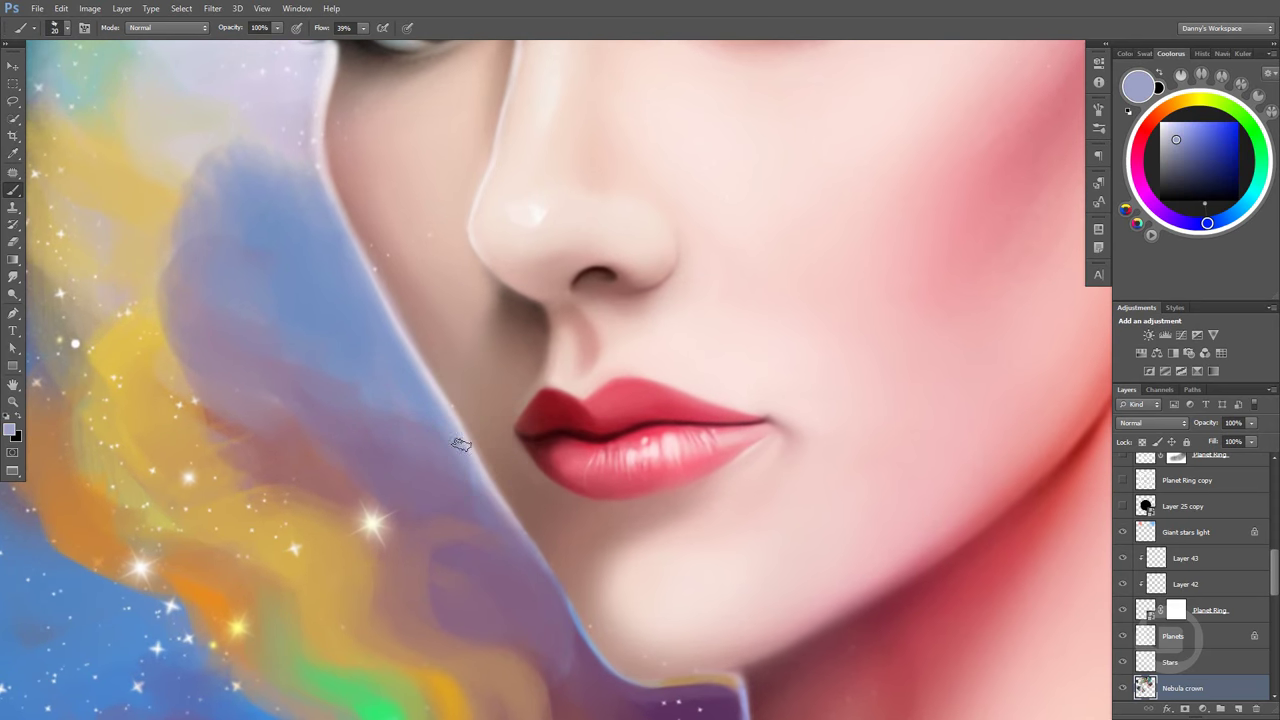
pyautogui.keyDown('alt'); pyautogui.click(484, 498); pyautogui.keyUp('alt')
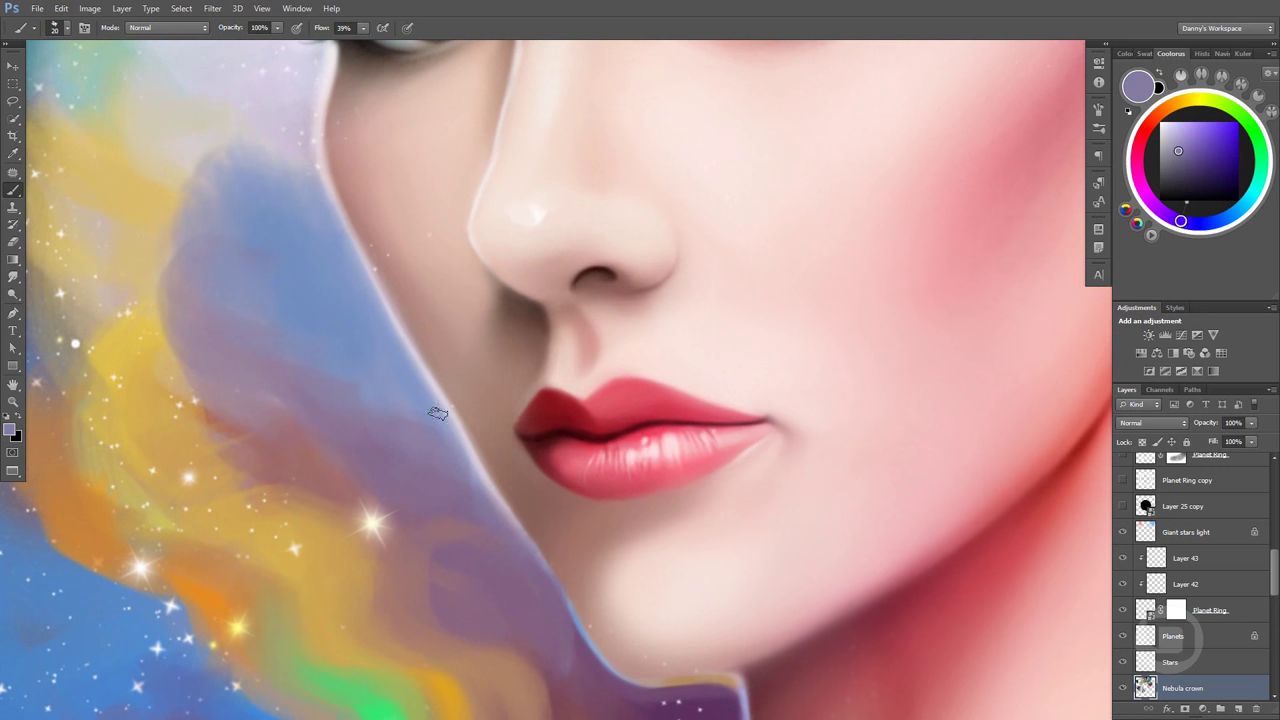
pyautogui.doubleClick(347, 29)
pyautogui.write('9')
pyautogui.keyDown('alt'); pyautogui.click(440, 418); pyautogui.keyUp('alt')
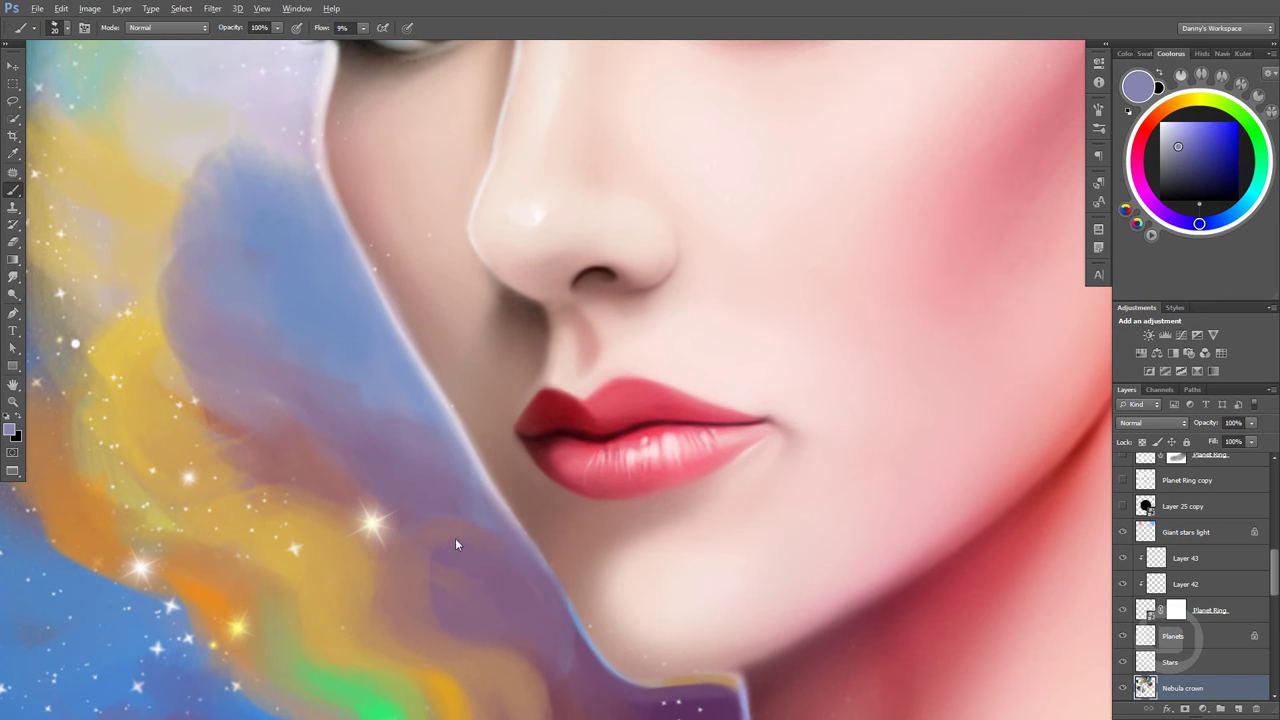
# Glaze mauve-pink over the lavender nebula by the cheek, then zoom back out to the face
pyautogui.keyDown('alt'); pyautogui.click(460, 545); pyautogui.keyUp('alt')
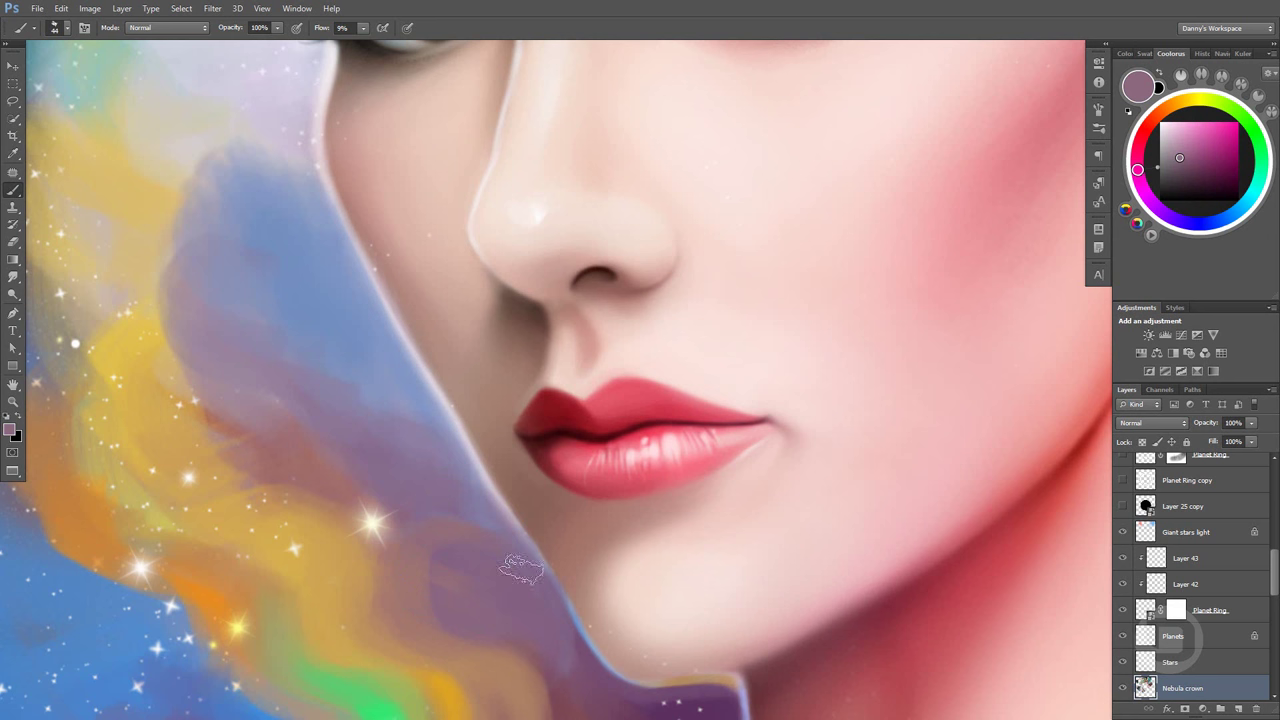
pyautogui.moveTo(521, 570)
pyautogui.mouseDown()
pyautogui.moveTo(448, 622)
pyautogui.moveTo(557, 571)
pyautogui.moveTo(560, 553)
pyautogui.mouseUp()
pyautogui.scroll(-3, 560, 553)
pyautogui.scroll(-2, 560, 553)
pyautogui.moveTo(614, 501); pyautogui.dragTo(602, 555)
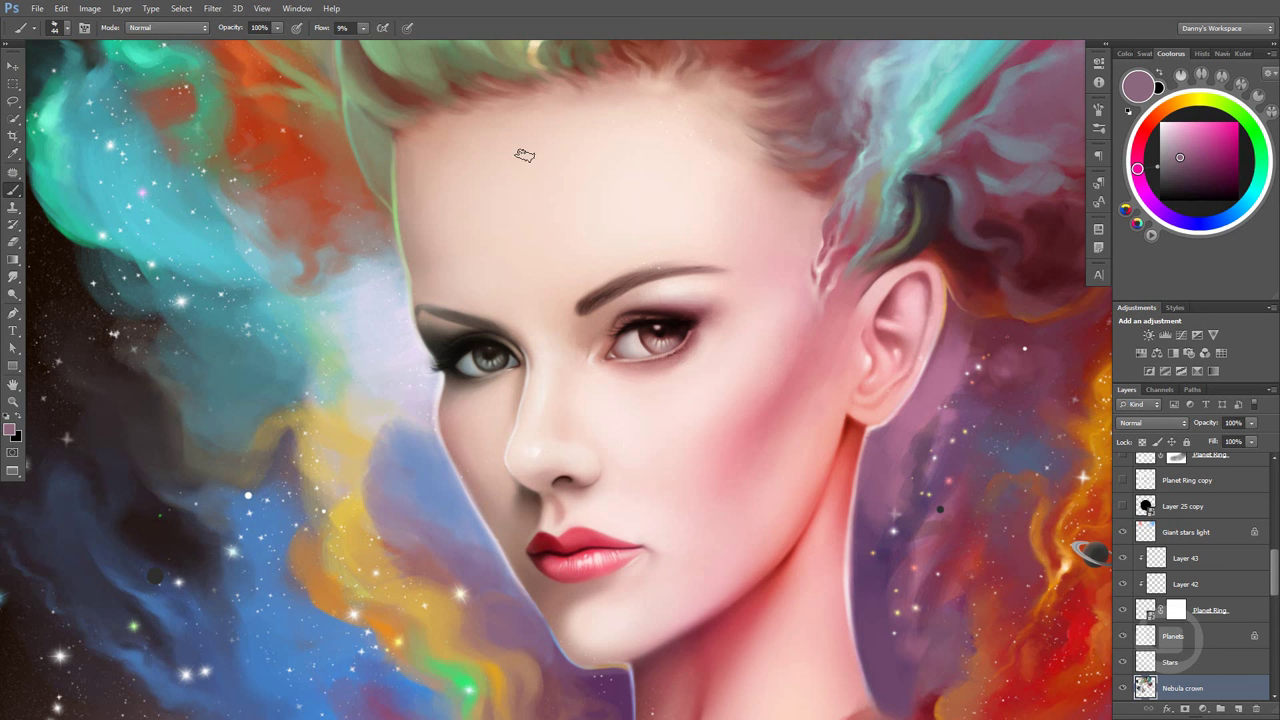
# Zoom on the nebula beside the face and lighten its blue edge with sampled beige
pyautogui.click(370, 401)
pyautogui.keyDown('alt'); pyautogui.click(352, 409); pyautogui.keyUp('alt')
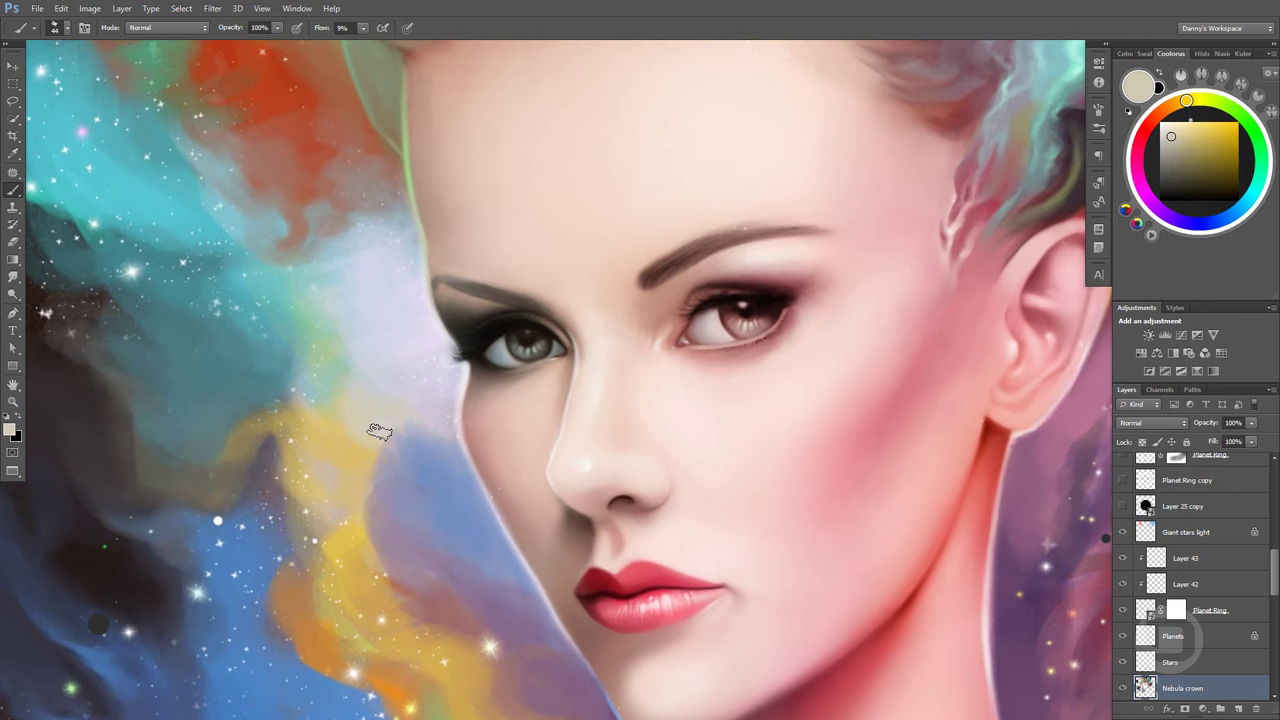
pyautogui.keyDown('alt'); pyautogui.click(398, 422); pyautogui.keyUp('alt')
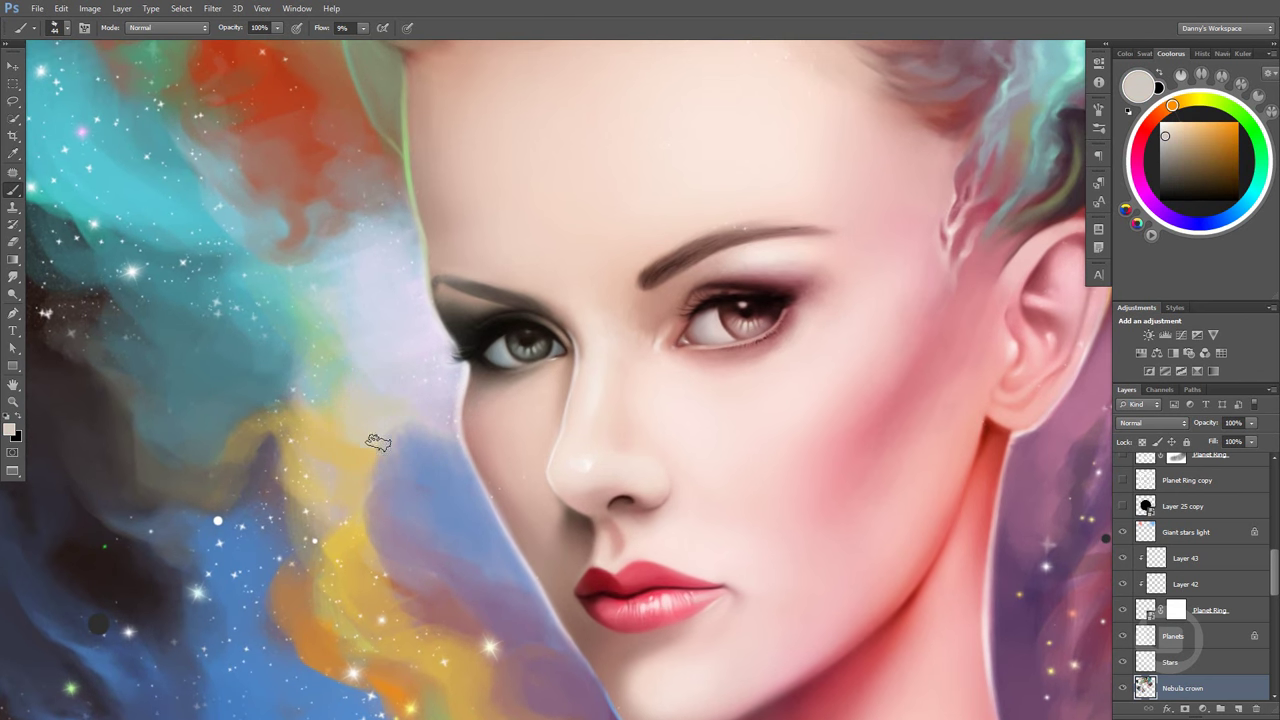
pyautogui.moveTo(450, 462); pyautogui.dragTo(481, 541)
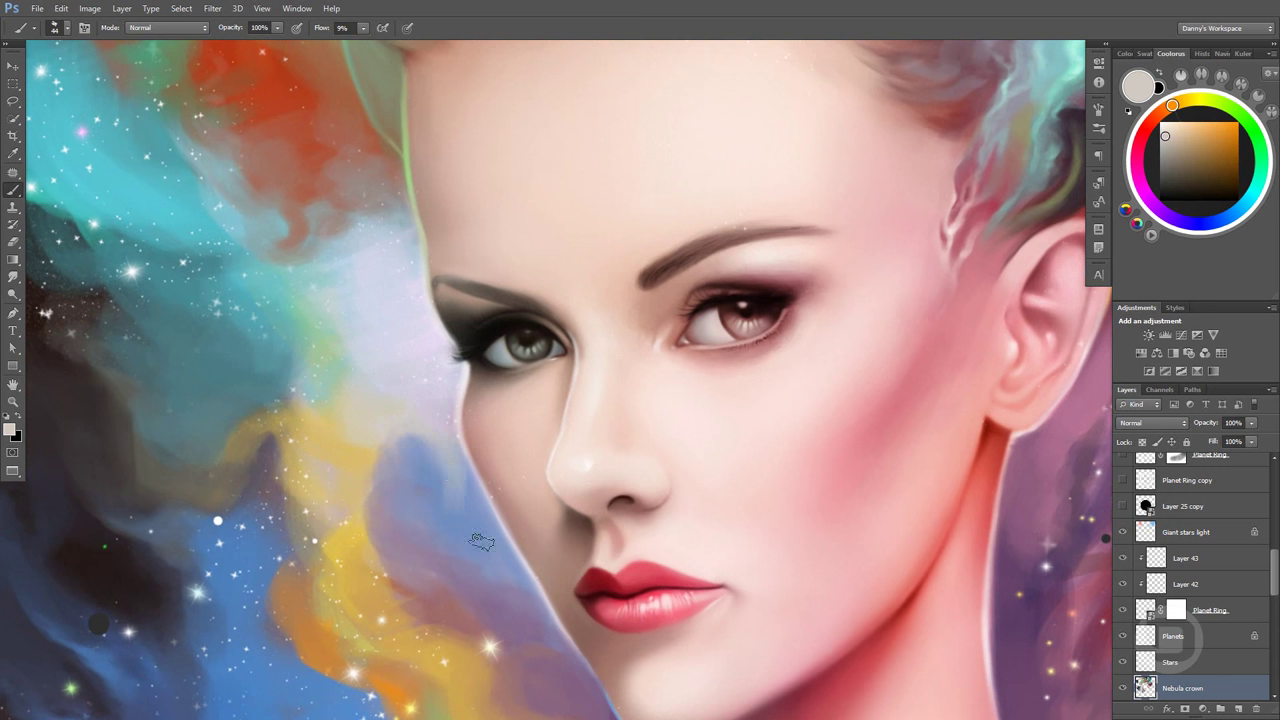
# Sample periwinkle blues, pale pinkish-white, lavender and beige from the nebula
pyautogui.keyDown('alt'); pyautogui.click(450, 446); pyautogui.keyUp('alt')
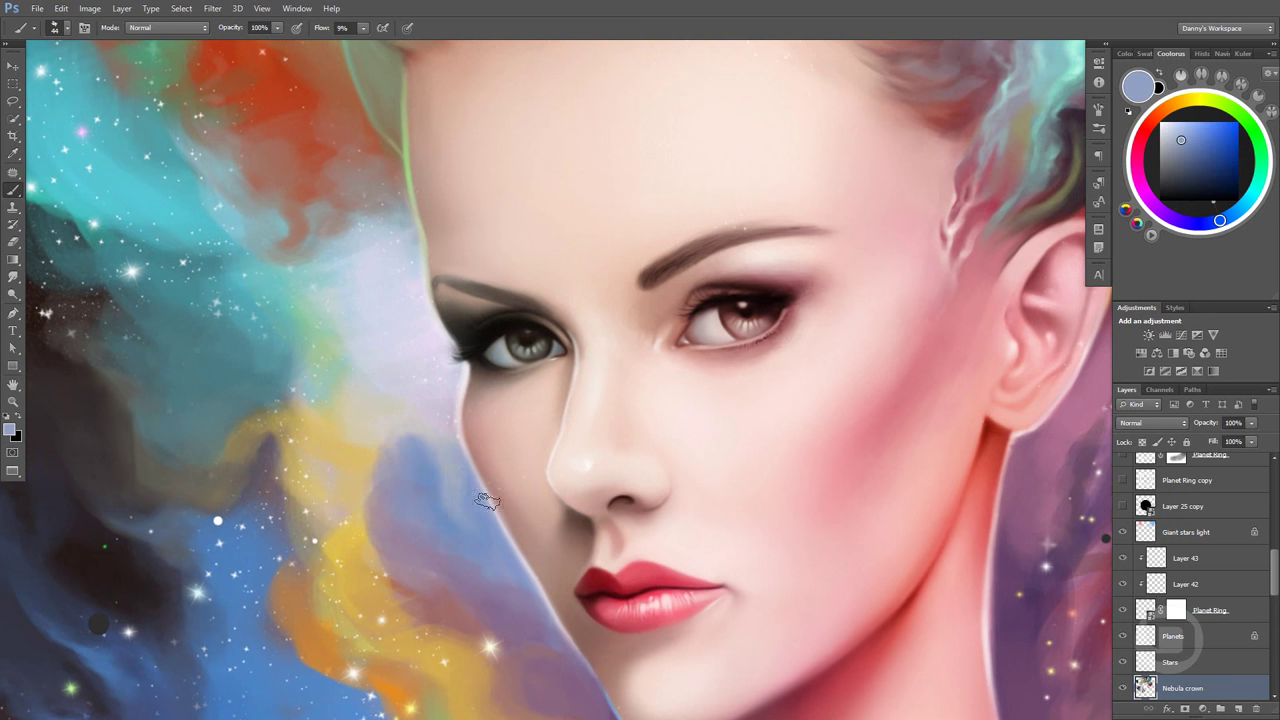
pyautogui.keyDown('alt'); pyautogui.click(436, 474); pyautogui.keyUp('alt')
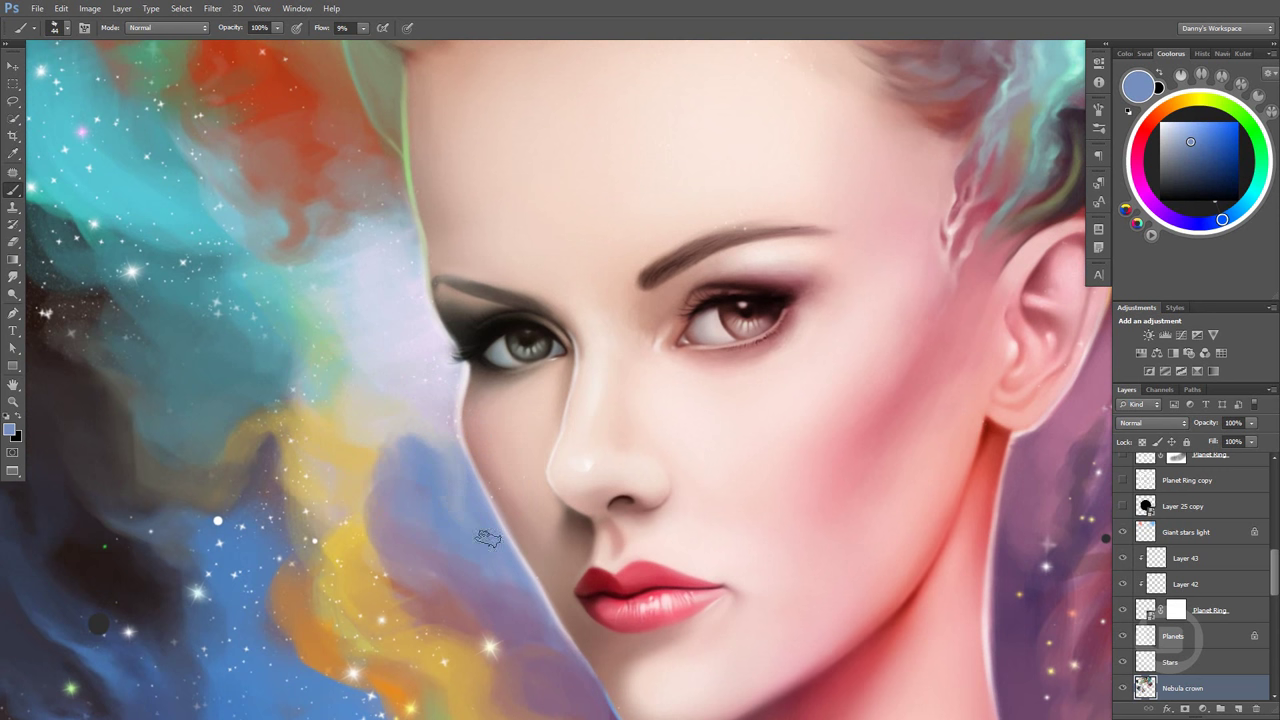
pyautogui.keyDown('alt'); pyautogui.click(434, 442); pyautogui.keyUp('alt')
pyautogui.keyDown('alt'); pyautogui.click(408, 406); pyautogui.keyUp('alt')
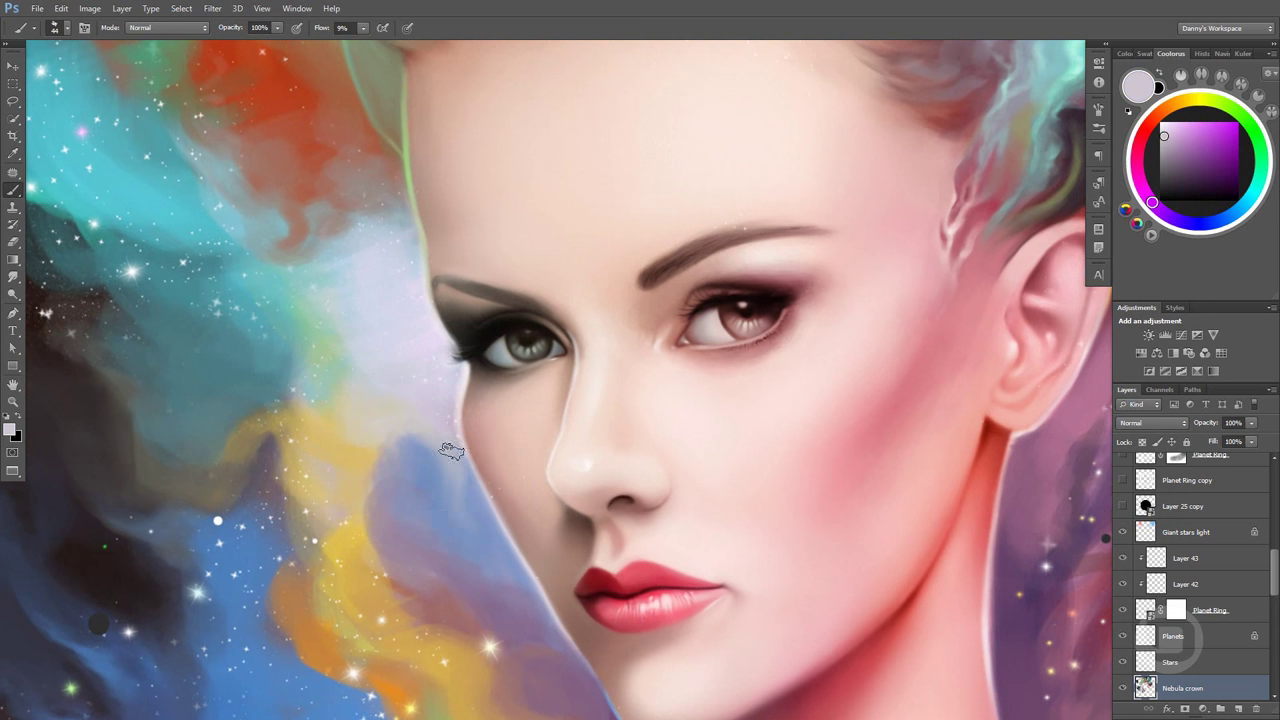
pyautogui.keyDown('alt'); pyautogui.click(471, 505); pyautogui.keyUp('alt')
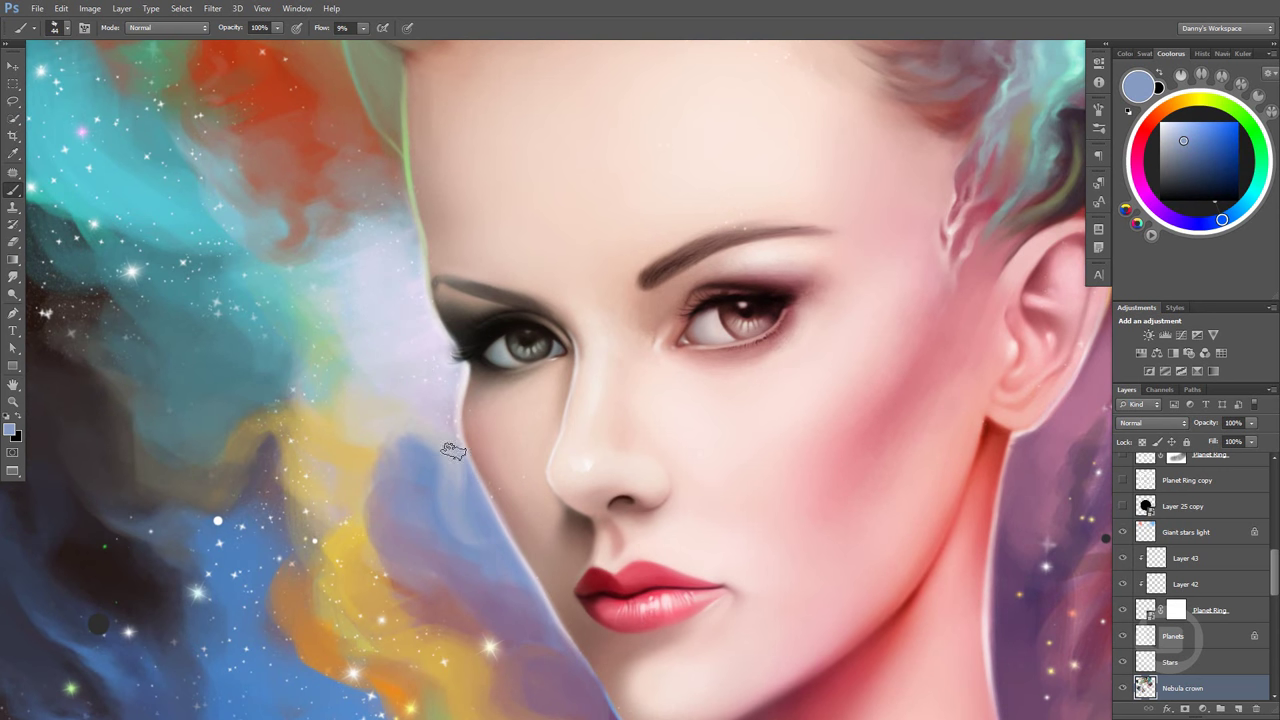
pyautogui.keyDown('alt'); pyautogui.click(433, 502); pyautogui.keyUp('alt')
pyautogui.keyDown('alt'); pyautogui.click(401, 383); pyautogui.keyUp('alt')
pyautogui.keyDown('alt'); pyautogui.click(365, 423); pyautogui.keyUp('alt')
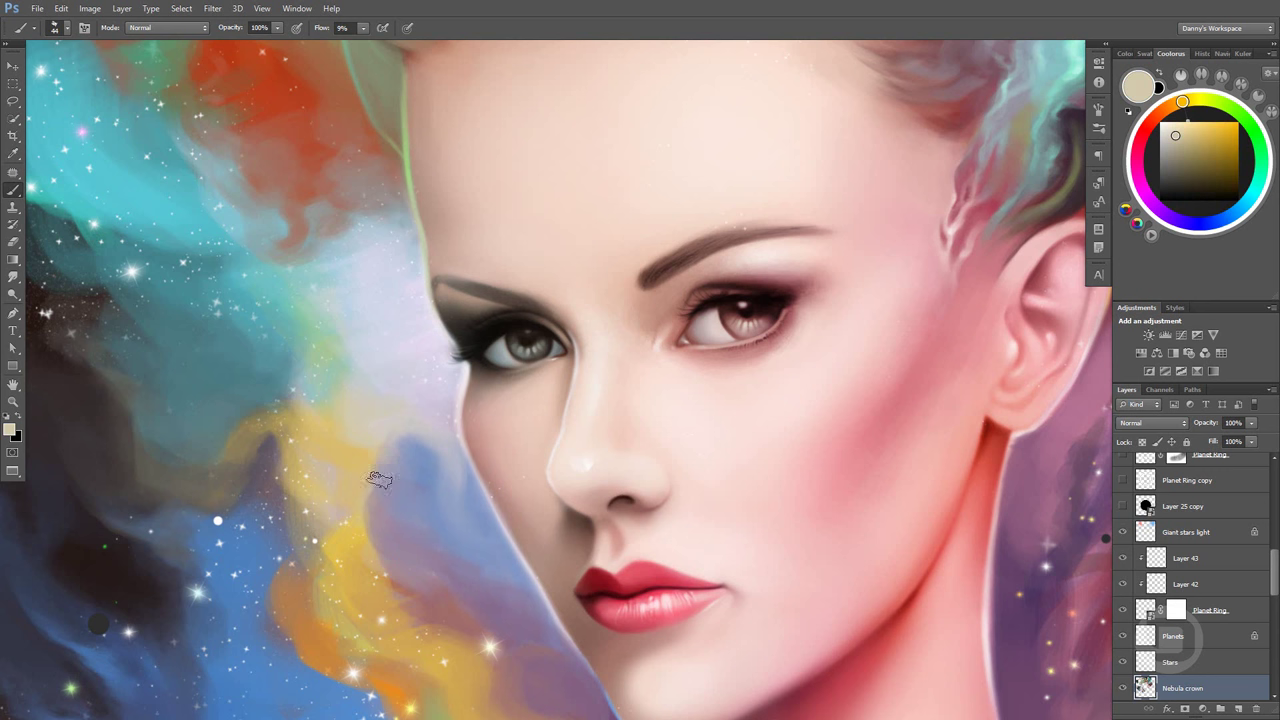
pyautogui.keyDown('alt'); pyautogui.click(400, 517); pyautogui.keyUp('alt')
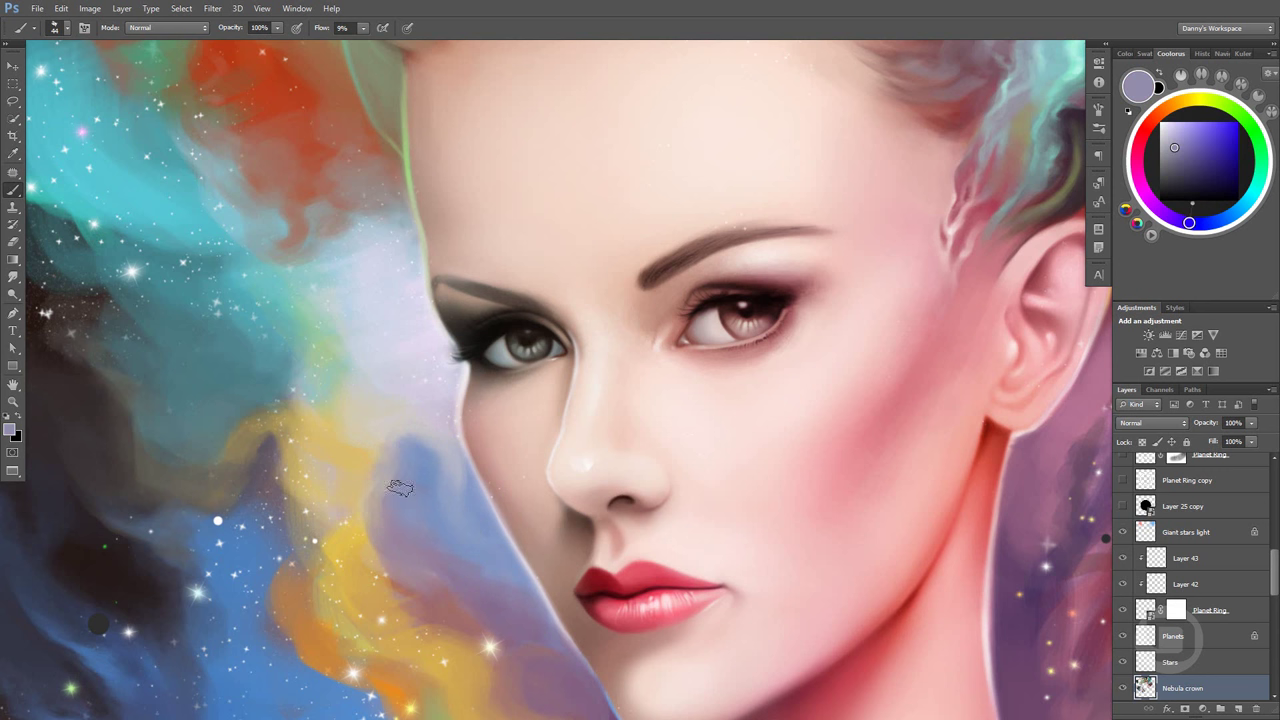
pyautogui.keyDown('alt'); pyautogui.click(389, 500); pyautogui.keyUp('alt')
# At 16% flow and a 79 px brush, blend purple-blue over the yellow nebula below the cheek
pyautogui.click(349, 30)
pyautogui.write('16')
pyautogui.keyDown('alt'); pyautogui.click(365, 530); pyautogui.keyUp('alt')
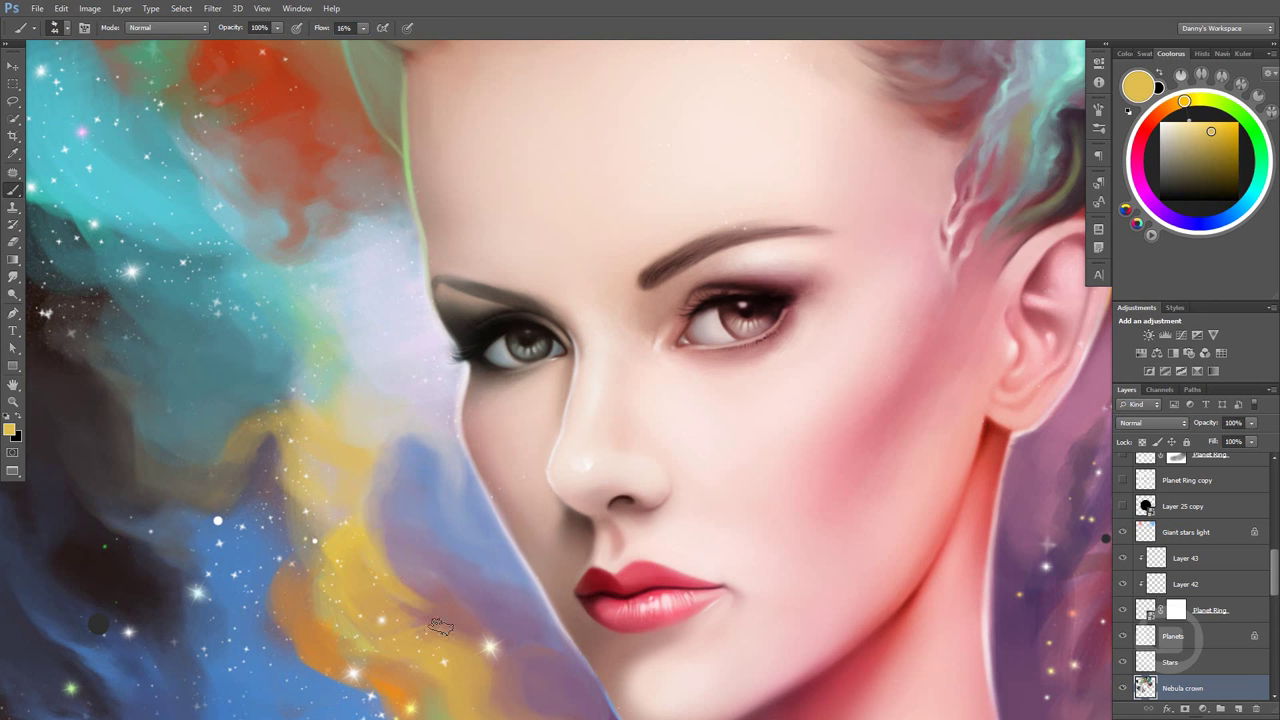
pyautogui.keyDown('alt'); pyautogui.click(434, 615); pyautogui.keyUp('alt')
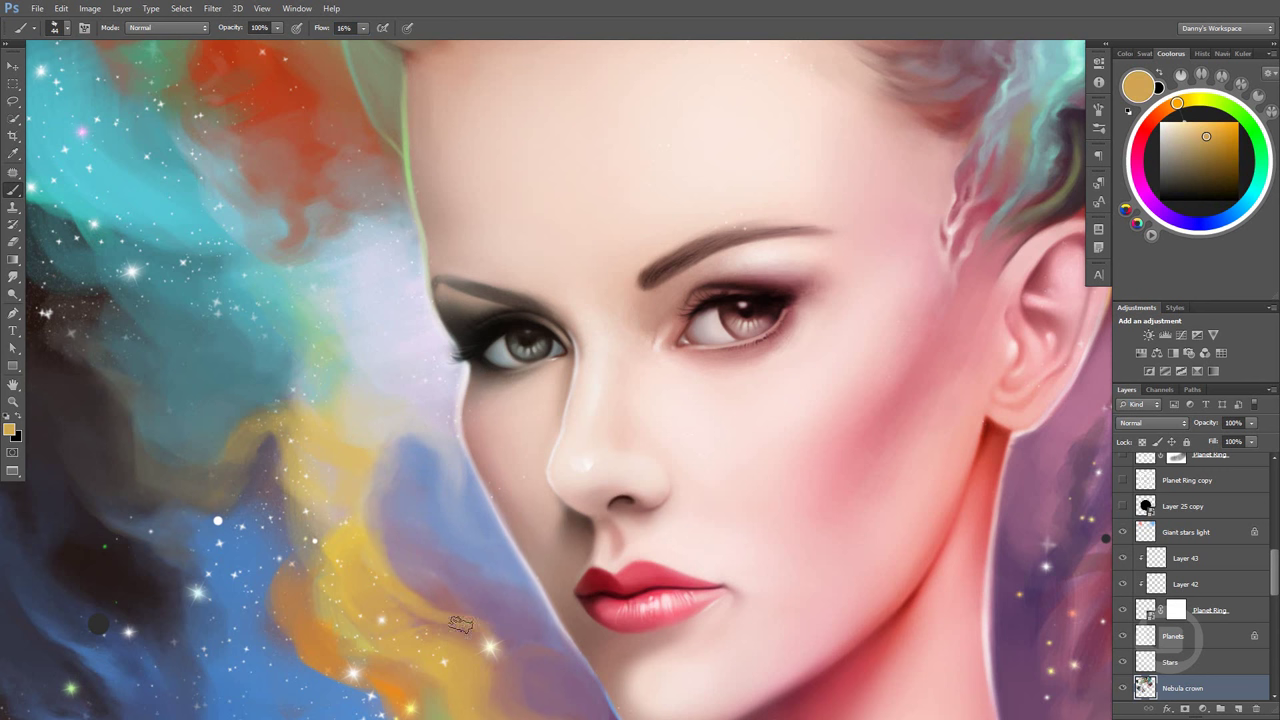
pyautogui.keyDown('alt'); pyautogui.click(436, 612); pyautogui.keyUp('alt')
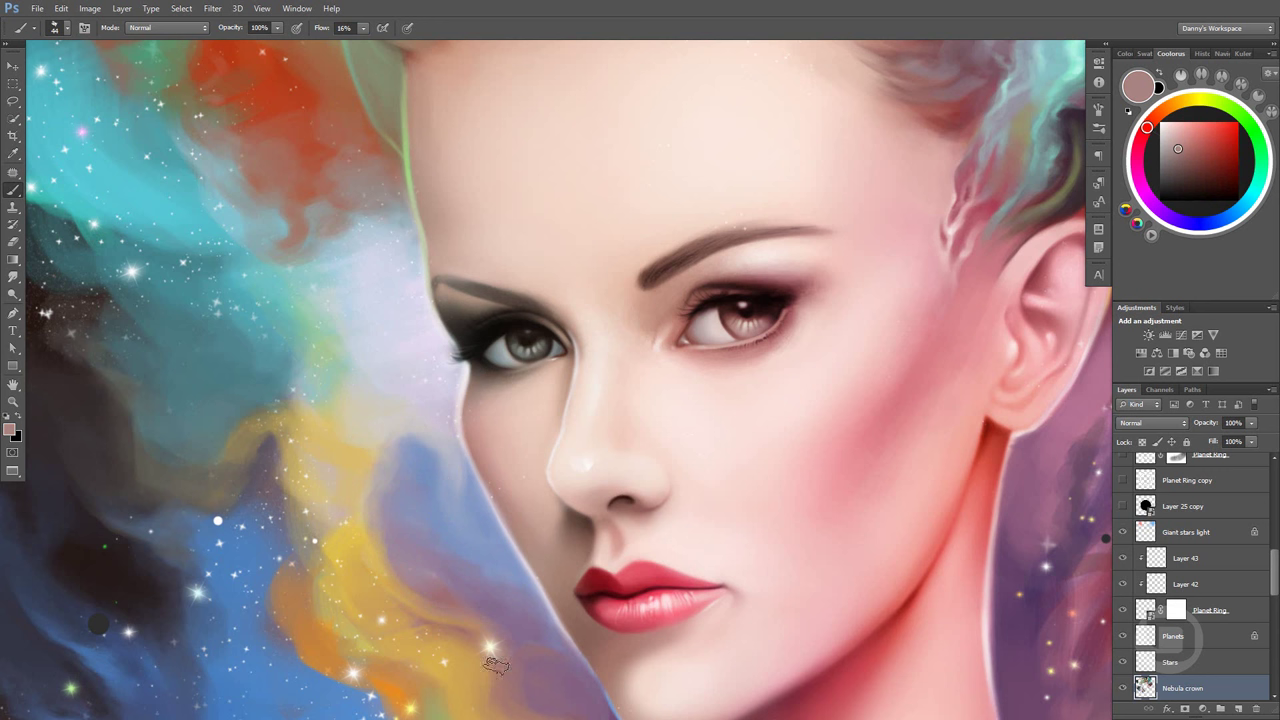
pyautogui.moveTo(402, 564); pyautogui.dragTo(409, 572)
pyautogui.moveTo(385, 555)
pyautogui.mouseDown()
pyautogui.moveTo(423, 583)
pyautogui.moveTo(425, 511)
pyautogui.moveTo(413, 554)
pyautogui.moveTo(472, 550)
pyautogui.mouseUp()
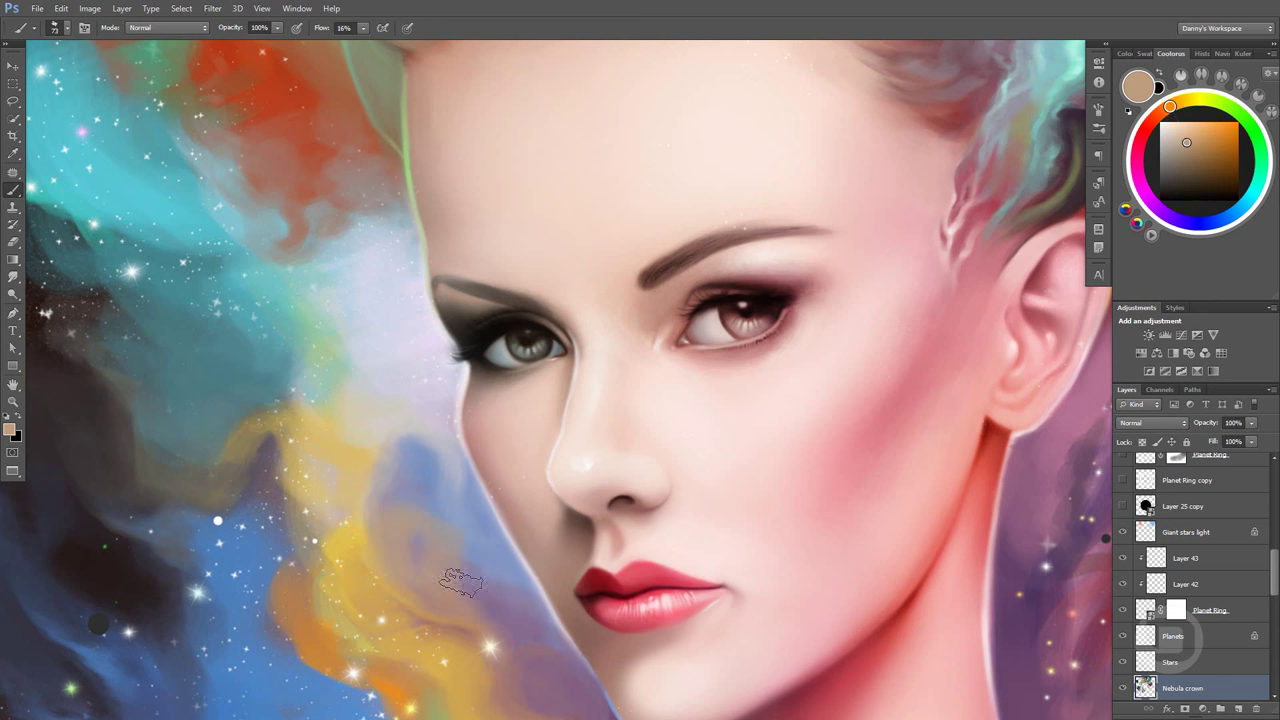
# Sample greyish mauve, light blue and tan, then show the History panel
pyautogui.keyDown('alt'); pyautogui.click(441, 523); pyautogui.keyUp('alt')
pyautogui.keyDown('alt'); pyautogui.click(479, 561); pyautogui.keyUp('alt')
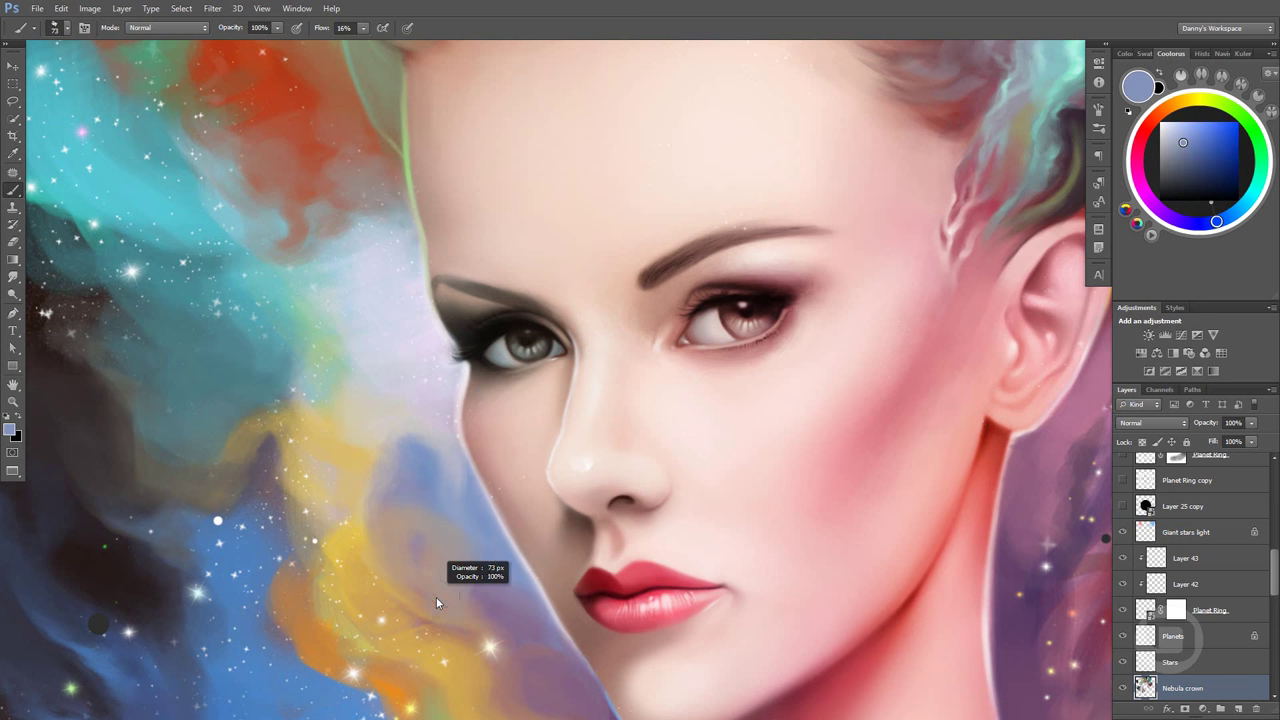
pyautogui.keyDown('alt'); pyautogui.click(410, 618); pyautogui.keyUp('alt')
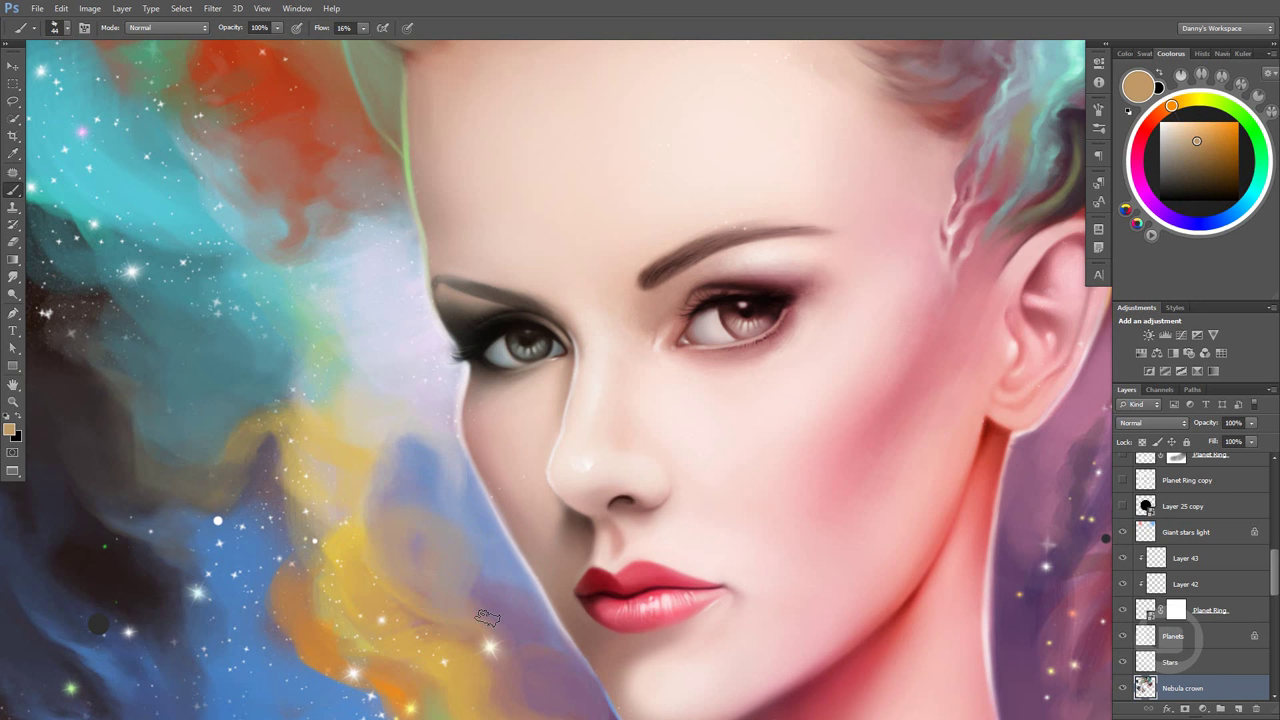
pyautogui.press('F9')
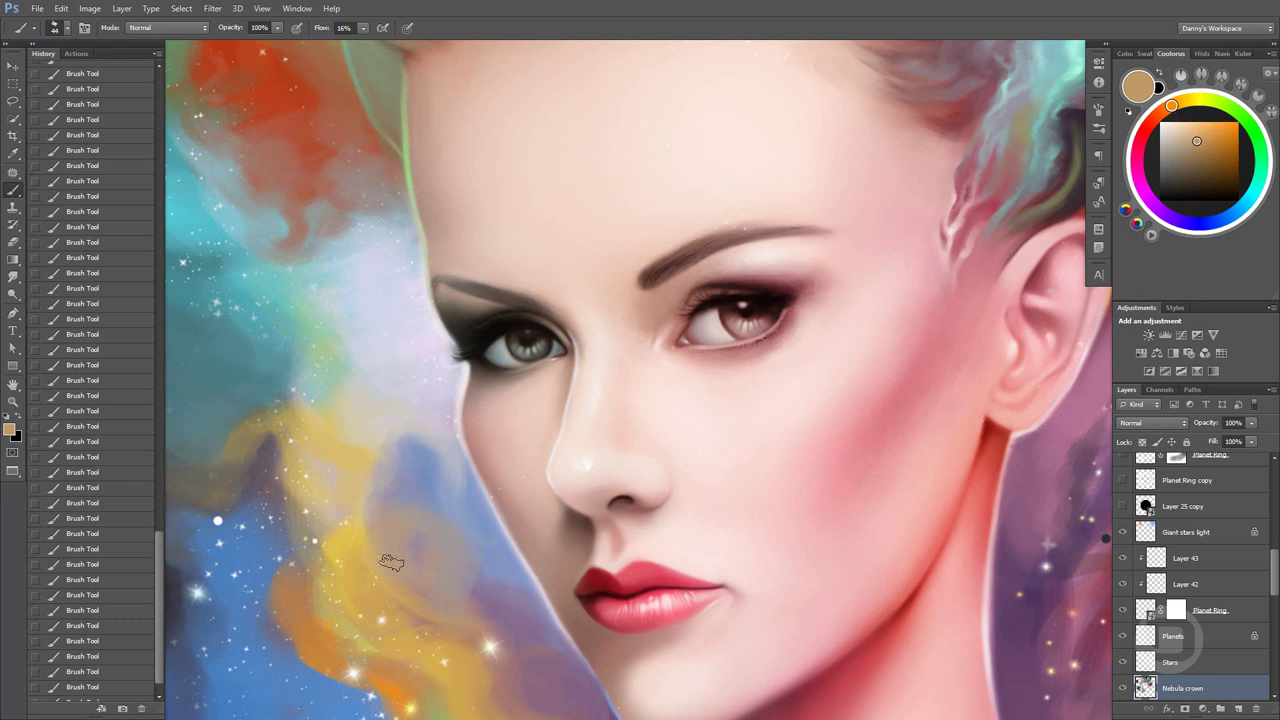
# Pan to the lower nebula, sample orange, blue and green, and paint faint green into the orange wisp
pyautogui.moveTo(160, 661); pyautogui.dragTo(162, 706)
pyautogui.moveTo(529, 553); pyautogui.dragTo(600, 449)
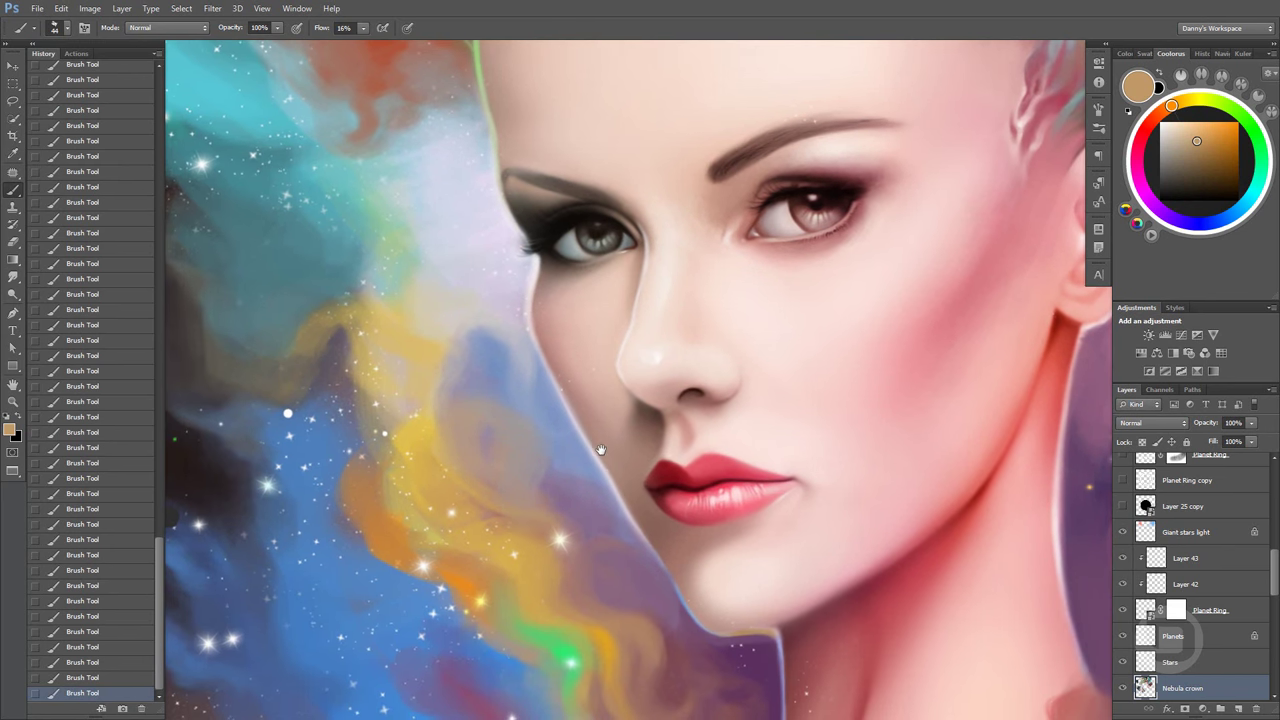
pyautogui.keyDown('alt'); pyautogui.click(380, 539); pyautogui.keyUp('alt')
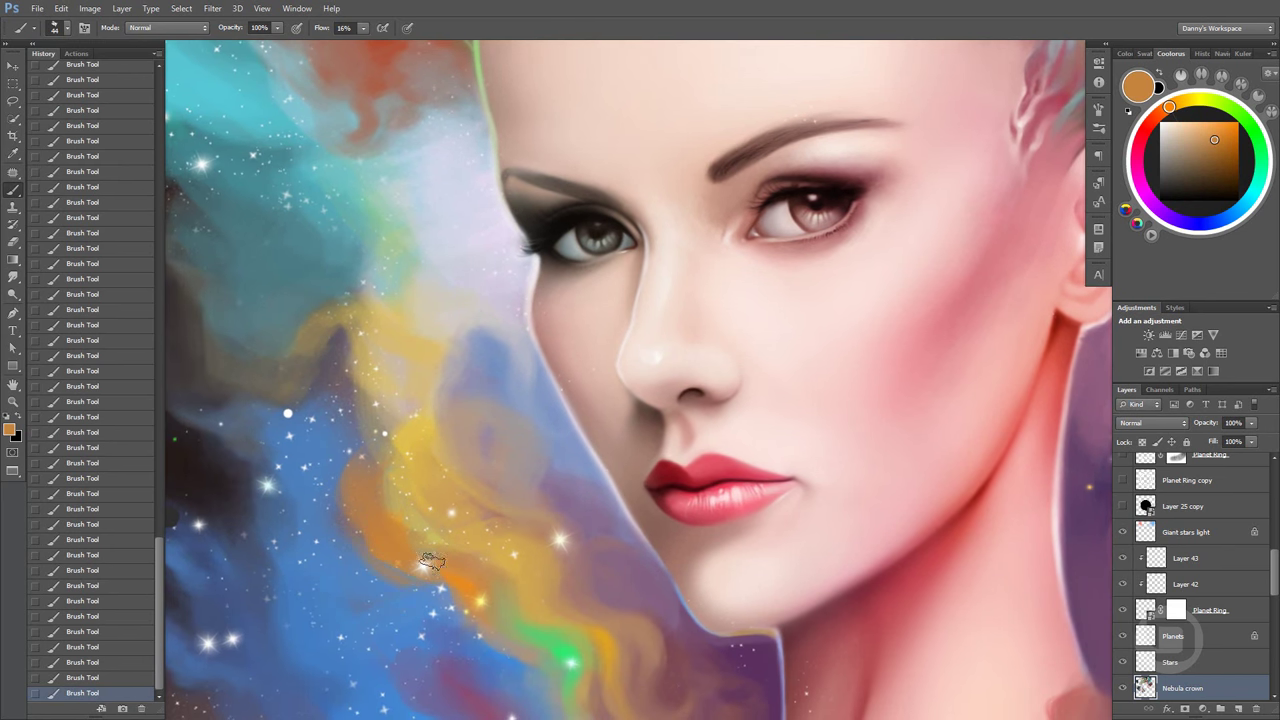
pyautogui.keyDown('alt'); pyautogui.click(400, 575); pyautogui.keyUp('alt')
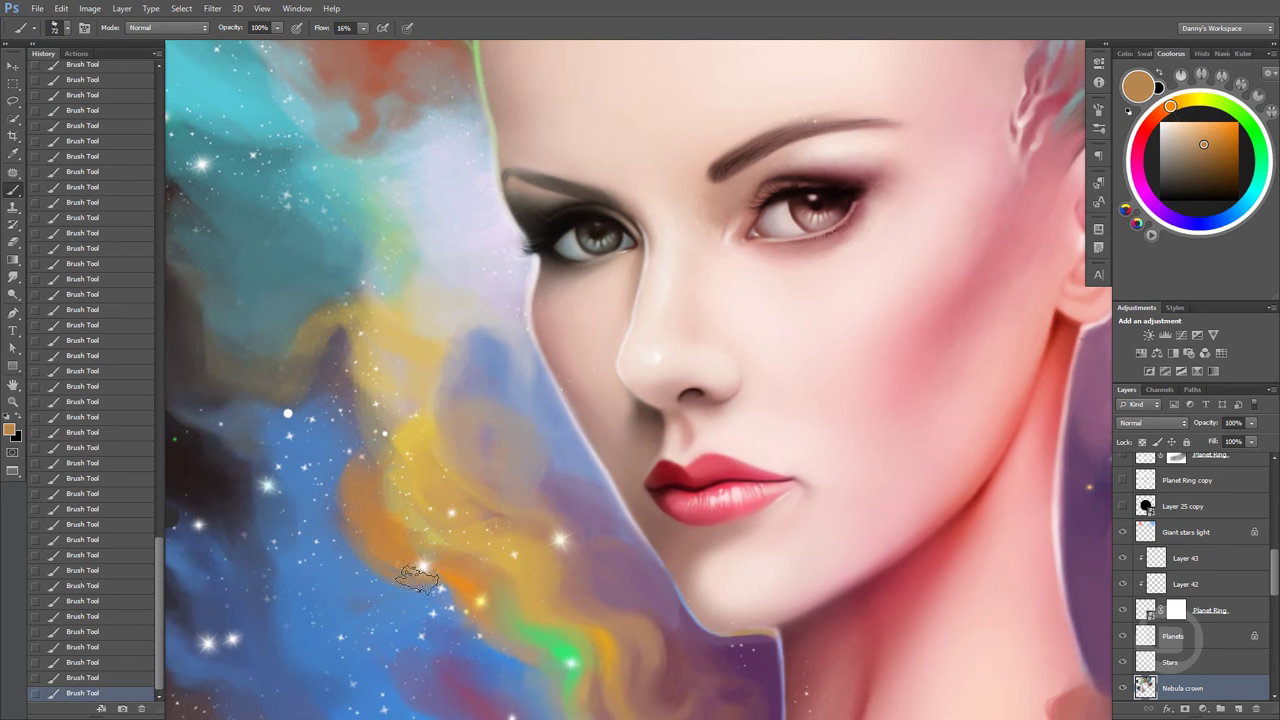
pyautogui.keyDown('alt'); pyautogui.click(325, 535); pyautogui.keyUp('alt')
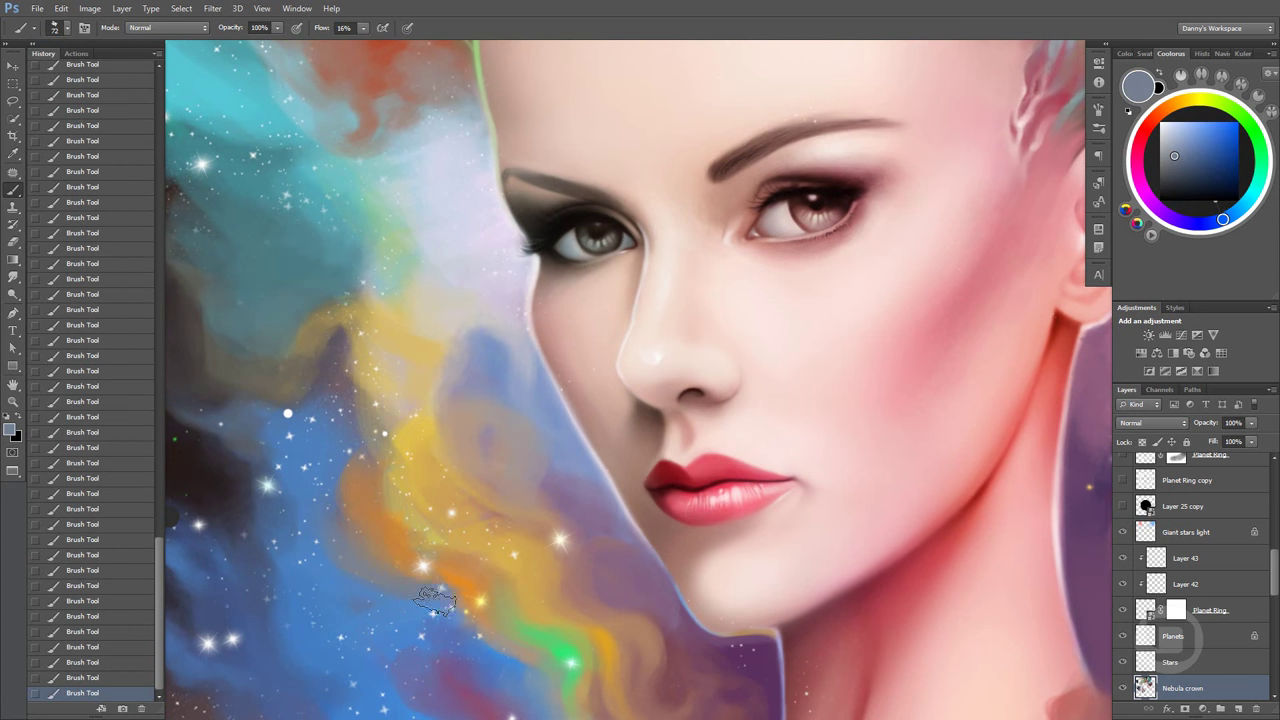
pyautogui.keyDown('alt'); pyautogui.click(452, 580); pyautogui.keyUp('alt')
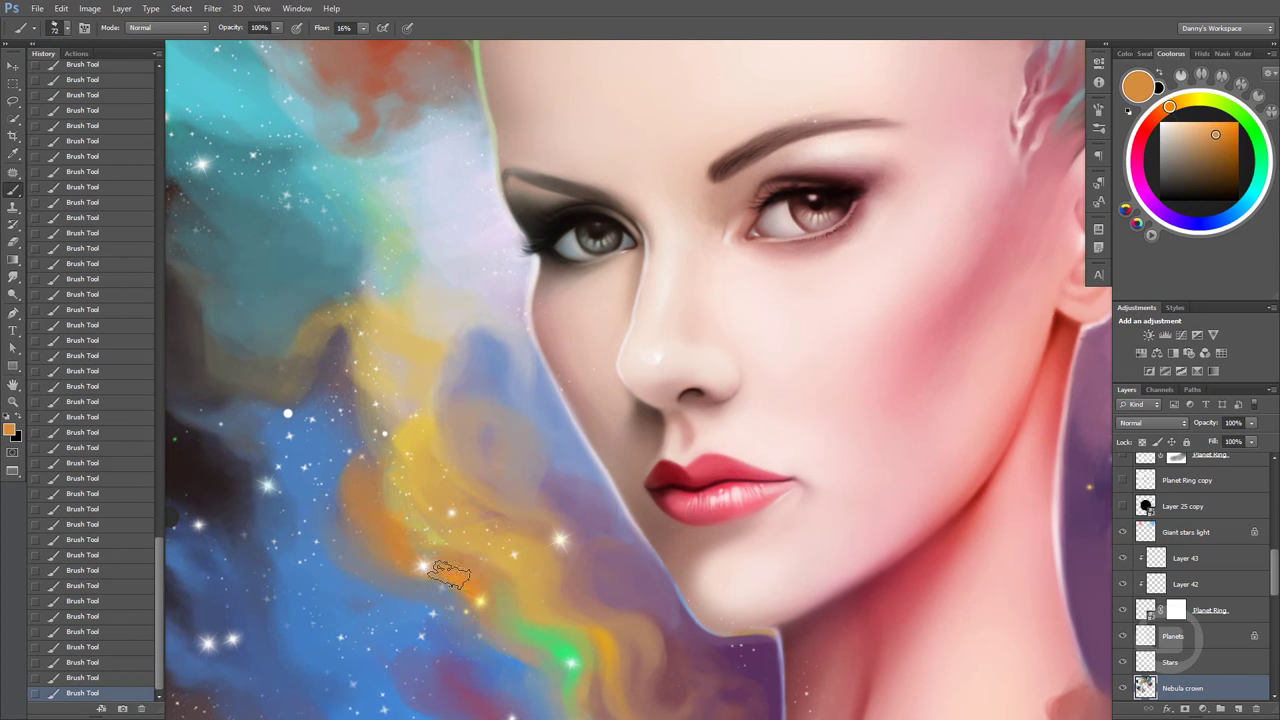
pyautogui.keyDown('alt'); pyautogui.click(434, 600); pyautogui.keyUp('alt')
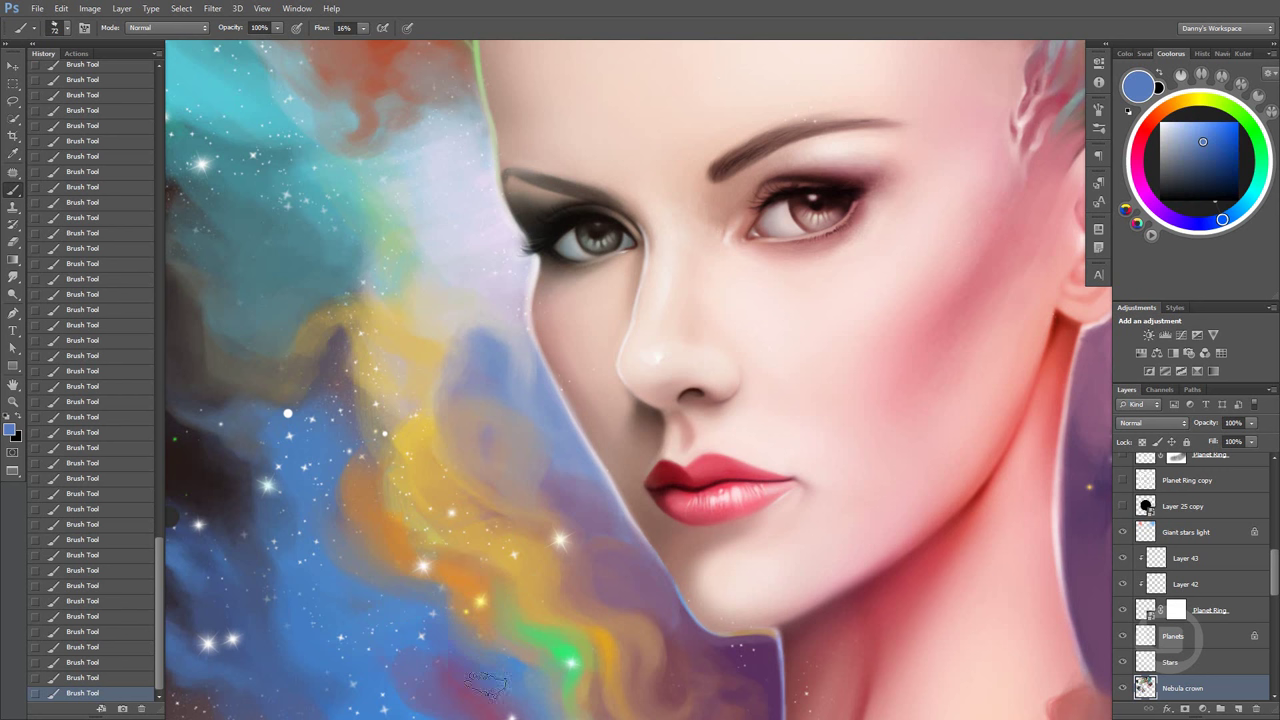
pyautogui.keyDown('alt'); pyautogui.click(540, 645); pyautogui.keyUp('alt')
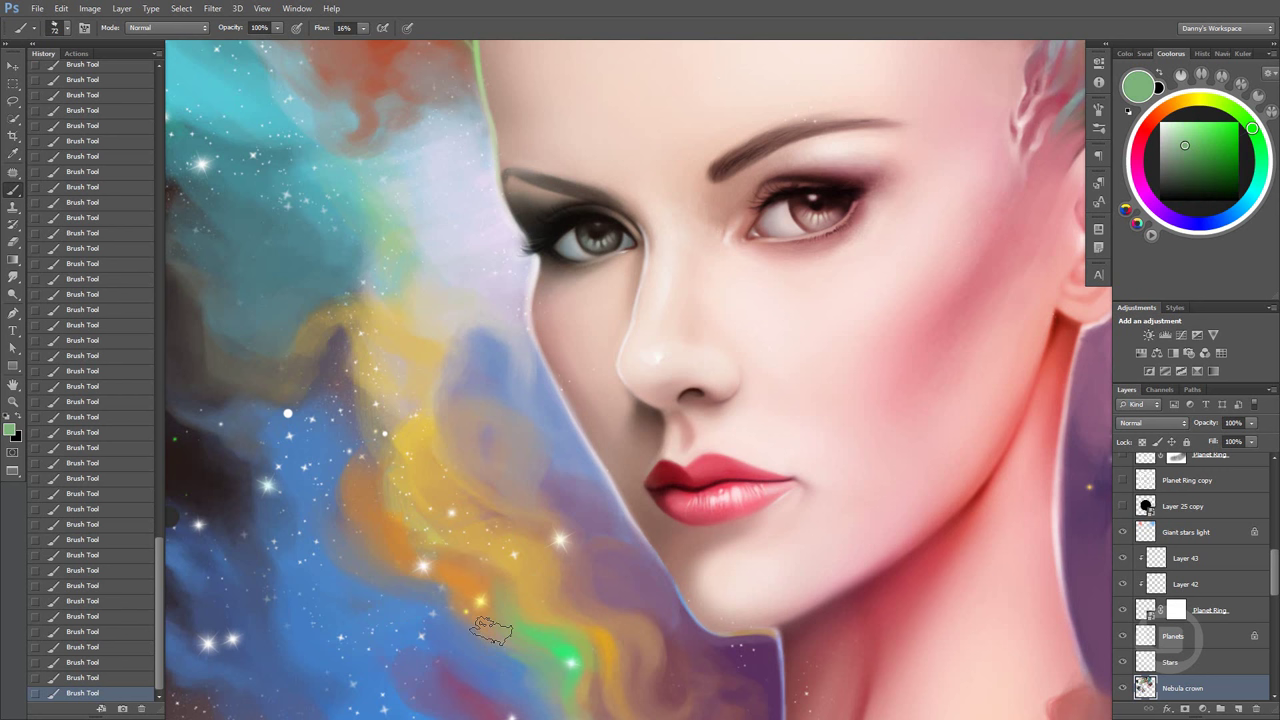
pyautogui.moveTo(492, 630)
pyautogui.mouseDown()
pyautogui.moveTo(474, 617)
pyautogui.moveTo(528, 648)
pyautogui.mouseUp()
# Soften the nebula wisp with a smaller brush using brighter yellow-green
pyautogui.keyDown('alt'); pyautogui.click(532, 664); pyautogui.keyUp('alt')
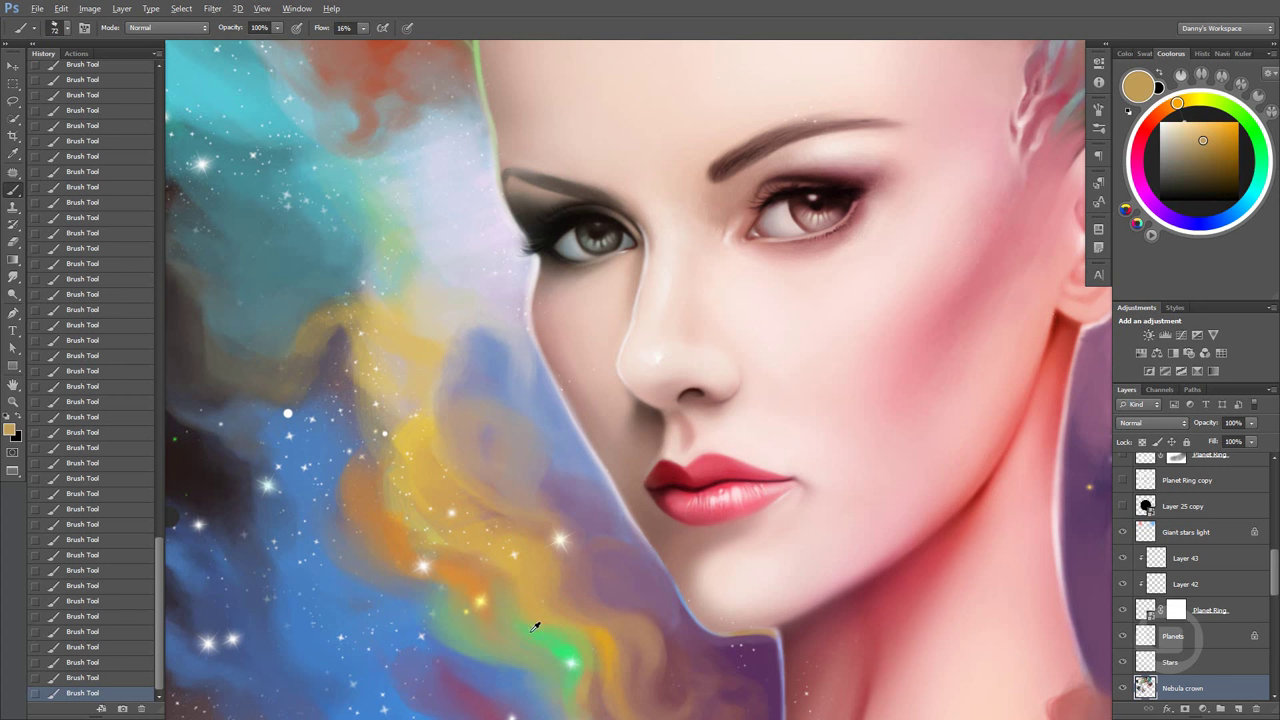
pyautogui.keyDown('alt'); pyautogui.click(534, 631); pyautogui.keyUp('alt')
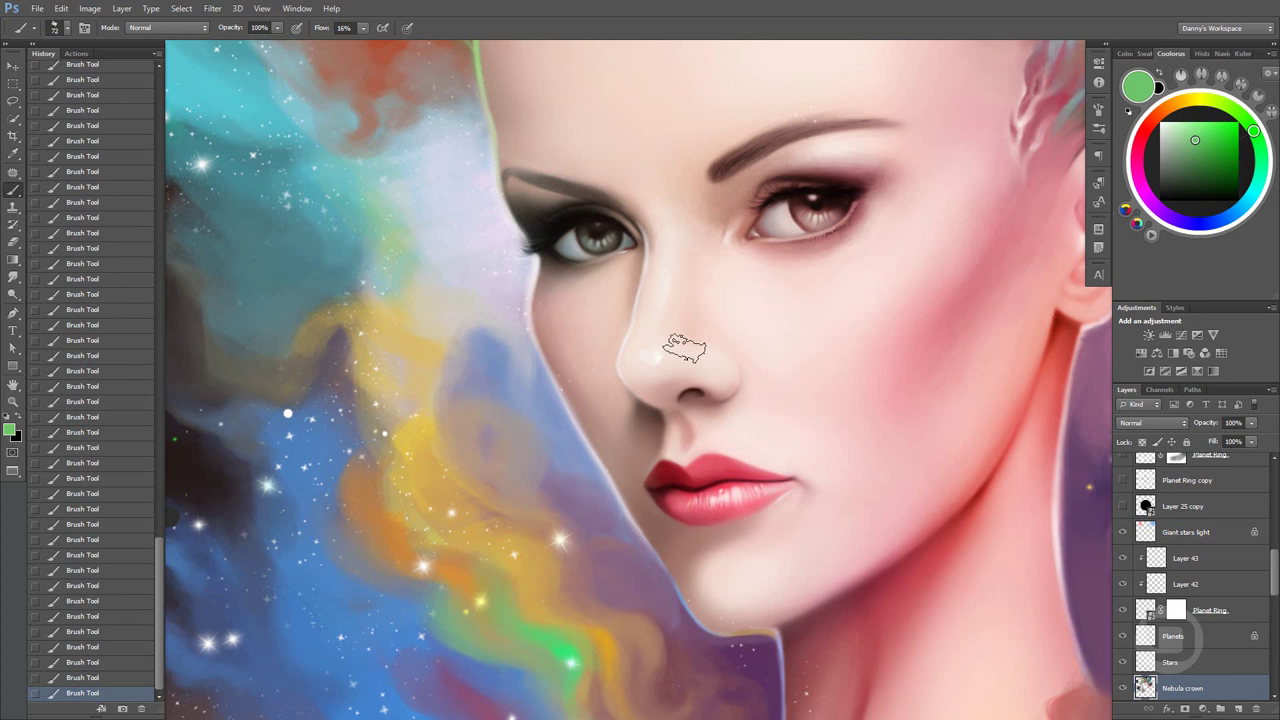
pyautogui.scroll(-3, 600, 400)
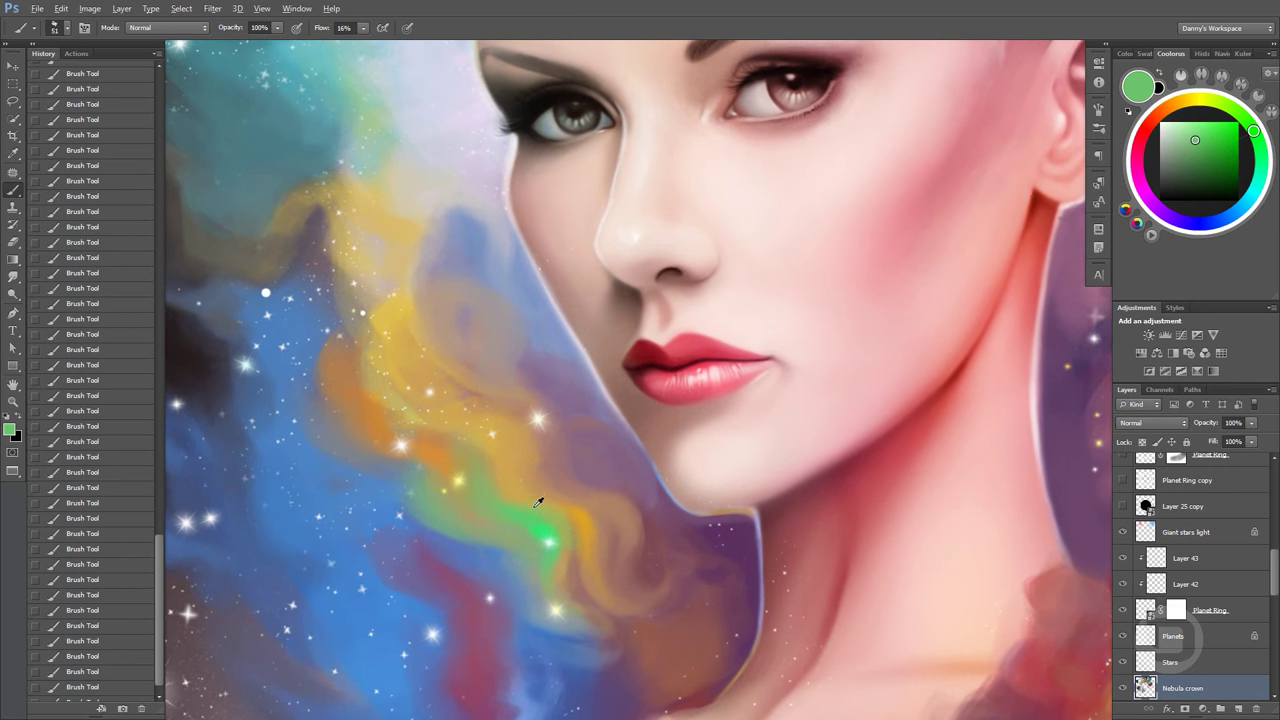
pyautogui.keyDown('alt'); pyautogui.click(567, 534); pyautogui.keyUp('alt')
pyautogui.moveTo(567, 534)
pyautogui.mouseDown()
pyautogui.moveTo(614, 623)
pyautogui.moveTo(595, 643)
pyautogui.mouseUp()
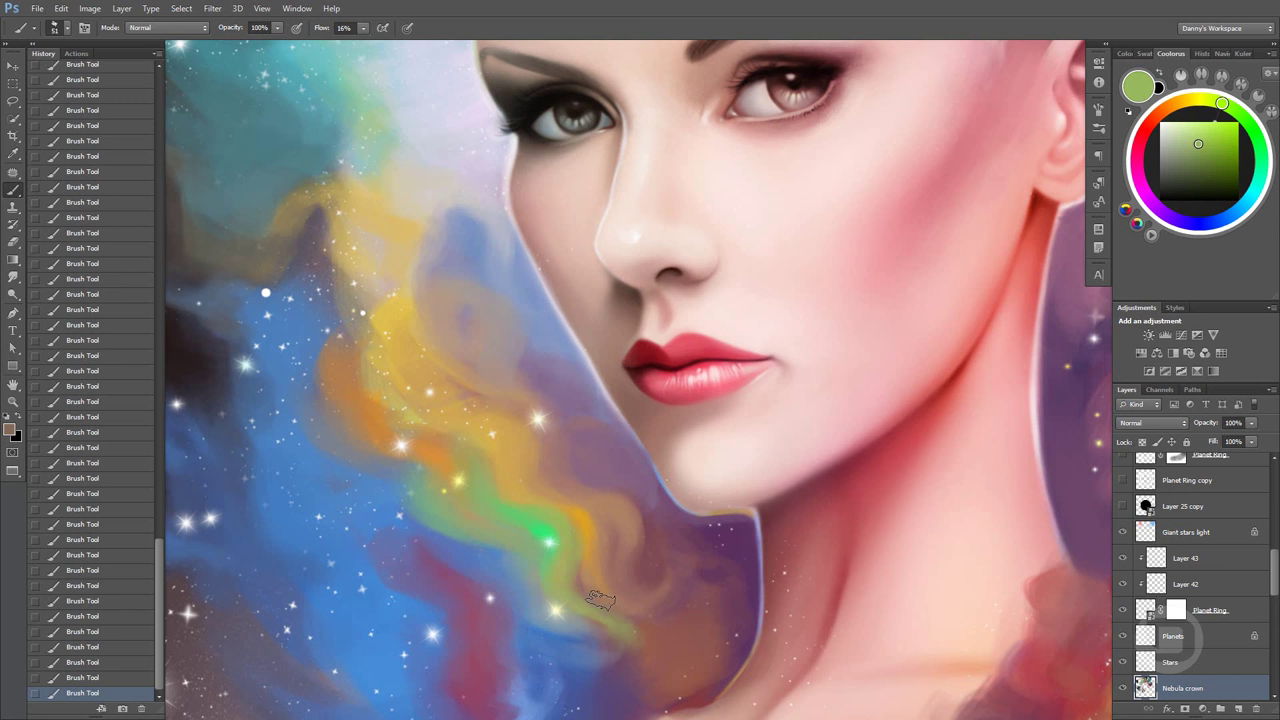
# Paint blue-grey into the nebula below the green glow with a larger brush, then fit the portrait
pyautogui.keyDown('alt'); pyautogui.click(632, 679); pyautogui.keyUp('alt')
pyautogui.keyDown('alt'); pyautogui.click(573, 600); pyautogui.keyUp('alt')
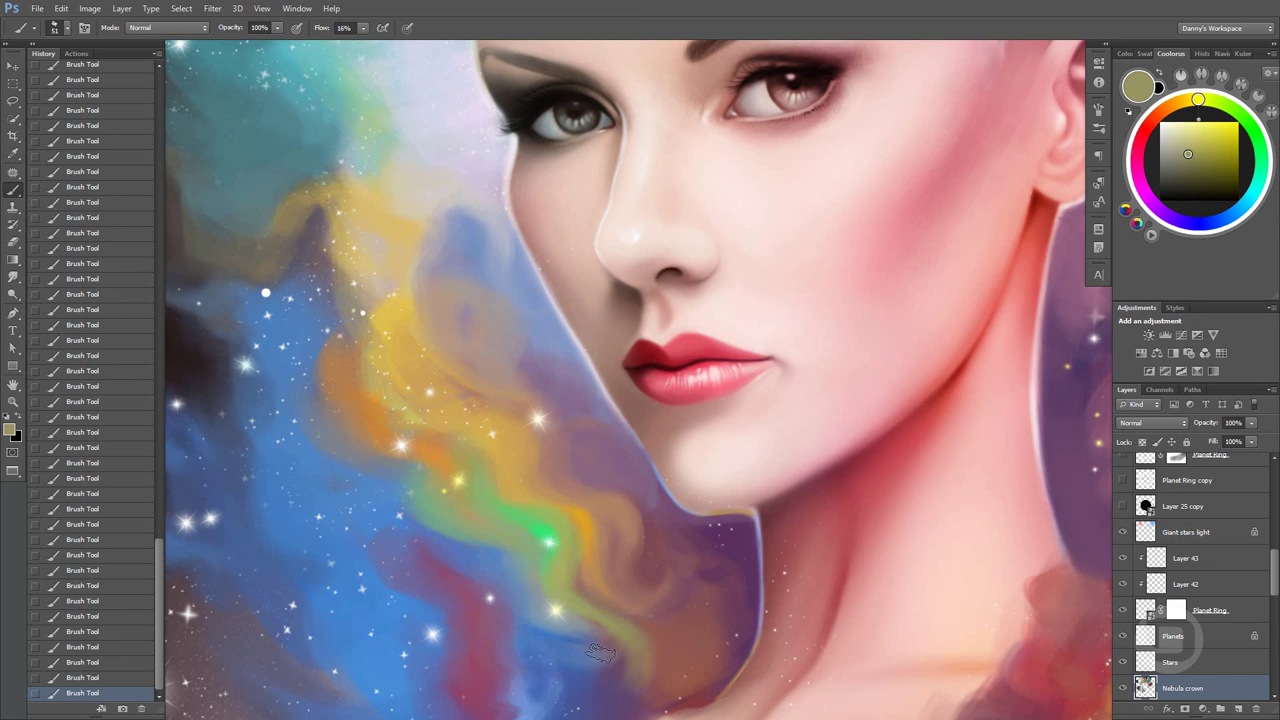
pyautogui.keyDown('alt'); pyautogui.click(620, 651); pyautogui.keyUp('alt')
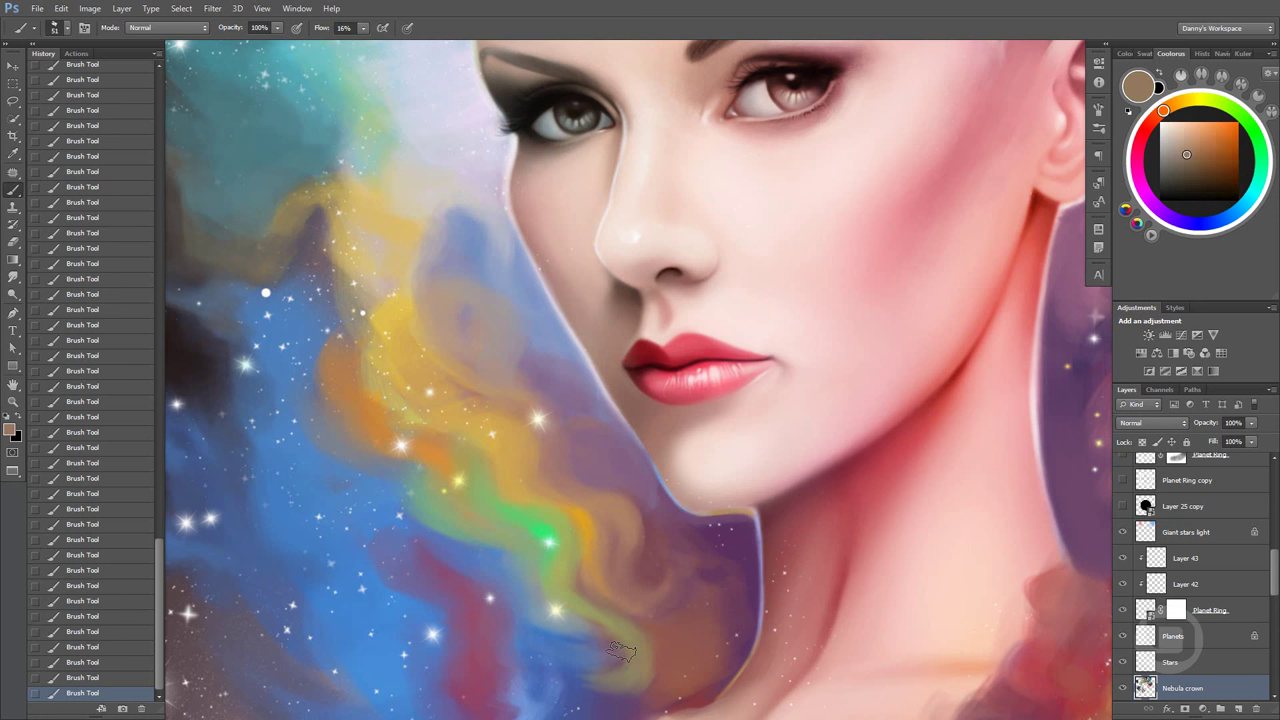
pyautogui.keyDown('alt'); pyautogui.click(608, 624); pyautogui.keyUp('alt')
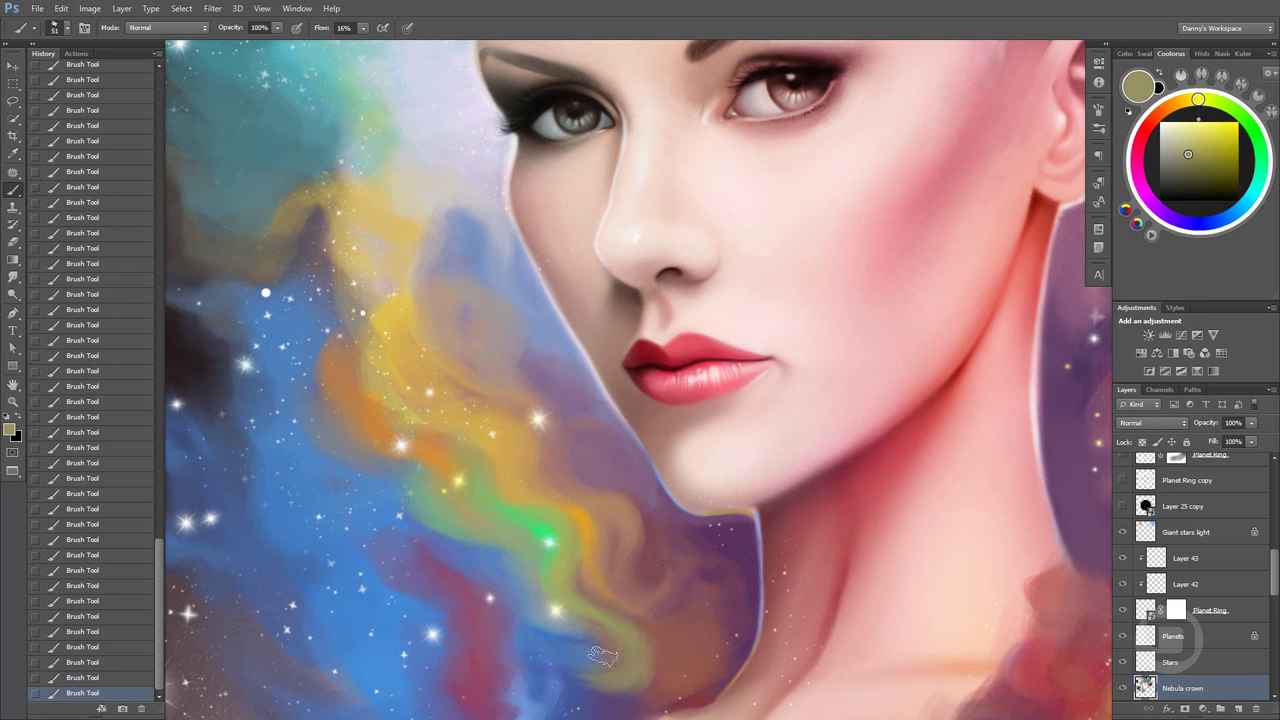
pyautogui.keyDown('alt'); pyautogui.click(585, 630); pyautogui.keyUp('alt')
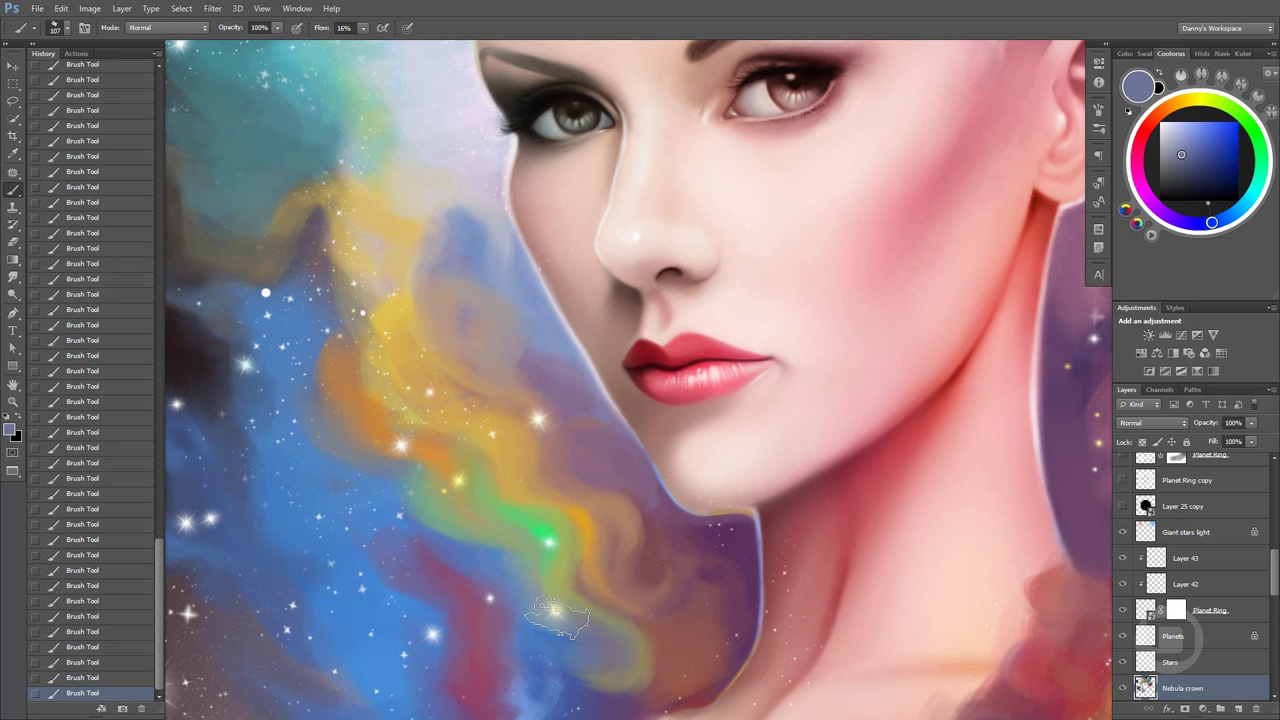
pyautogui.moveTo(556, 617); pyautogui.dragTo(541, 583)
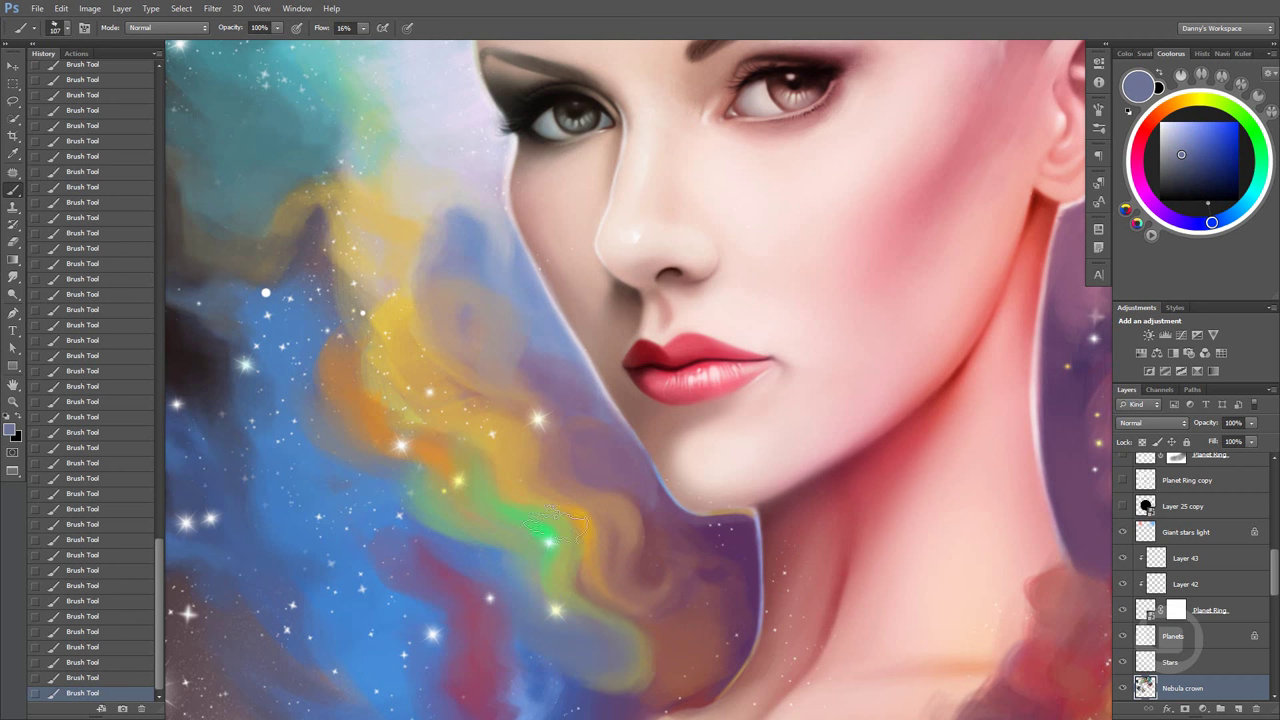
pyautogui.hotkey('ctrl', '0')
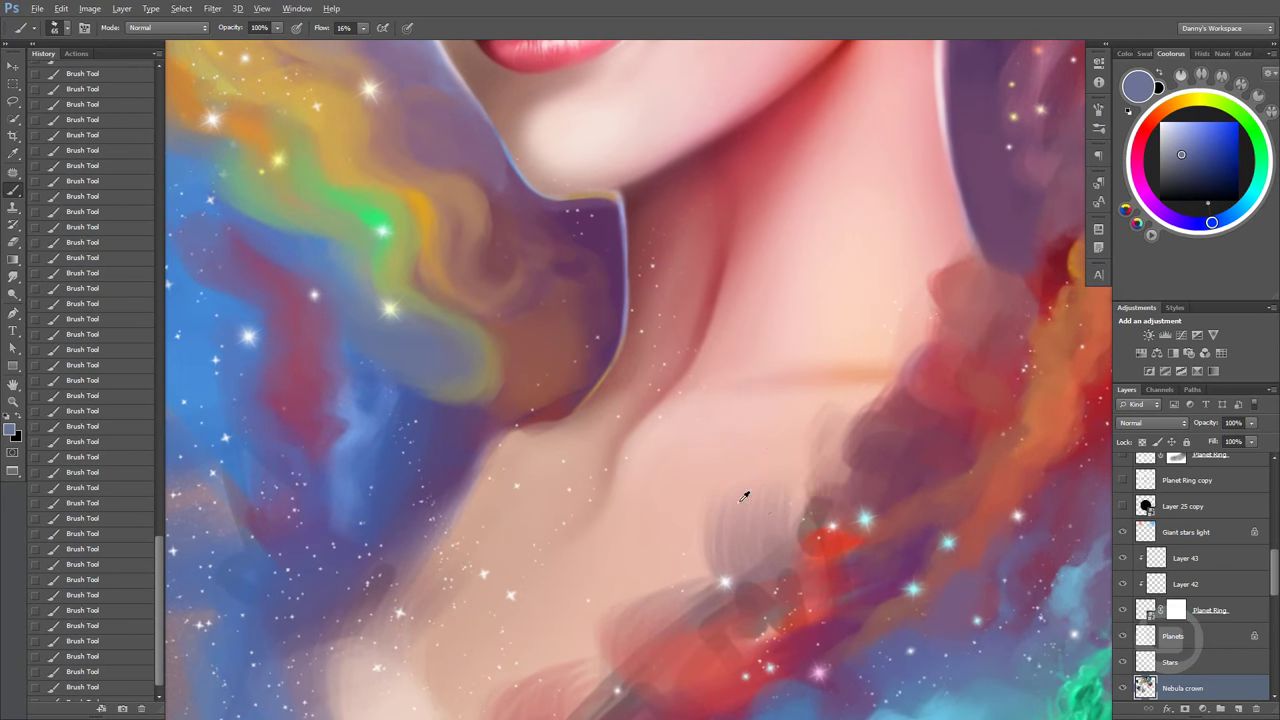
# Blend skin pink into the cloud edge at the neck and paint red near the collarbone
pyautogui.keyDown('alt'); pyautogui.click(744, 496); pyautogui.keyUp('alt')
pyautogui.moveTo(731, 528); pyautogui.dragTo(740, 560)
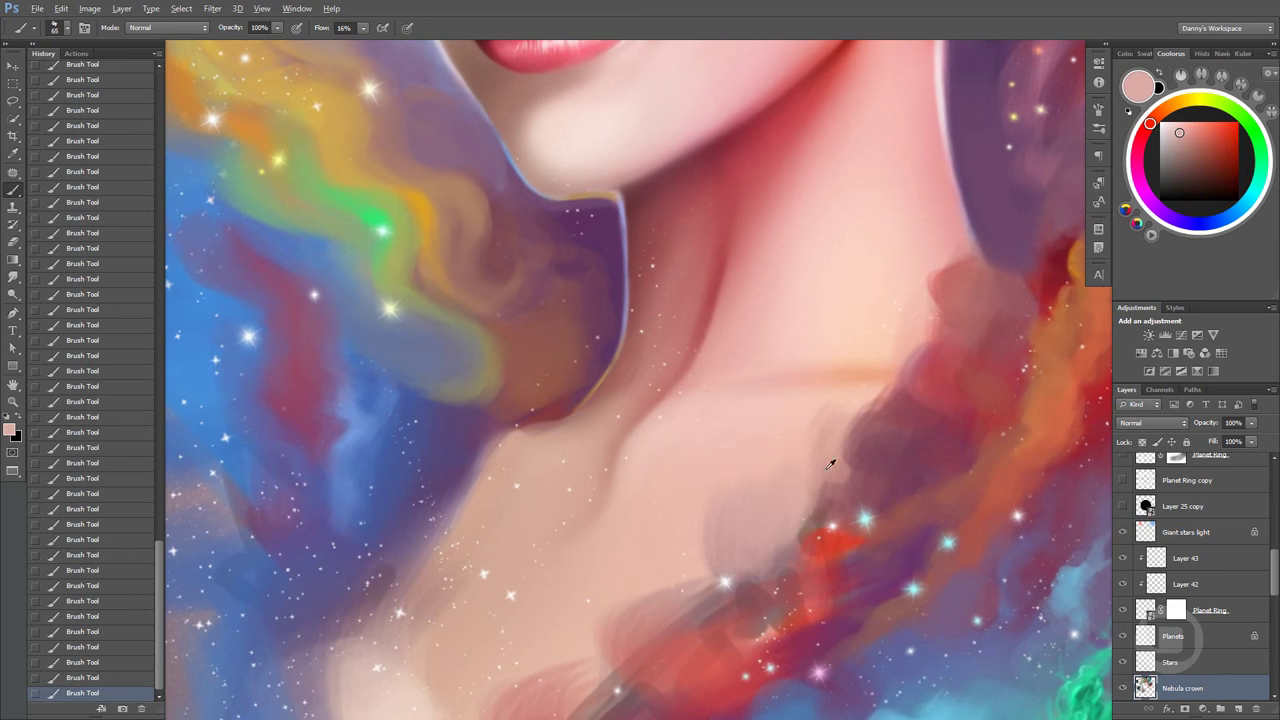
pyautogui.keyDown('alt'); pyautogui.click(822, 538); pyautogui.keyUp('alt')
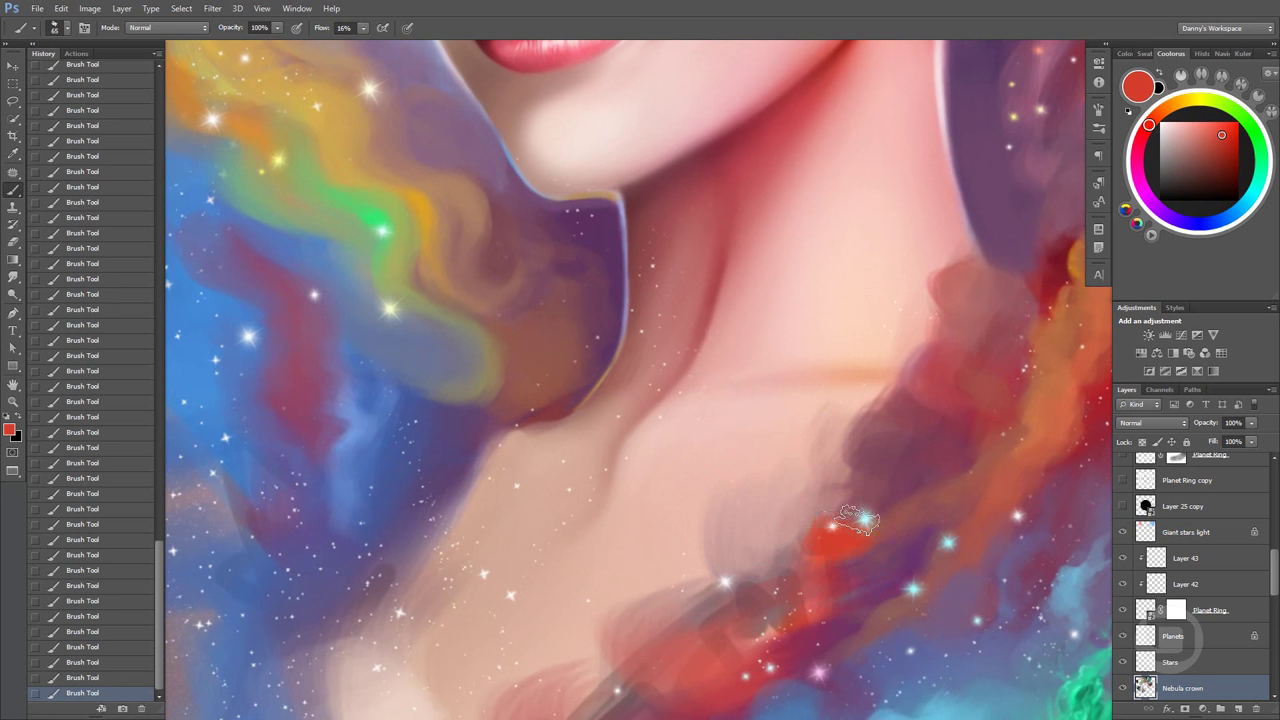
pyautogui.moveTo(858, 520)
pyautogui.mouseDown()
pyautogui.moveTo(845, 525)
pyautogui.moveTo(870, 500)
pyautogui.moveTo(905, 505)
pyautogui.moveTo(830, 524)
pyautogui.mouseUp()
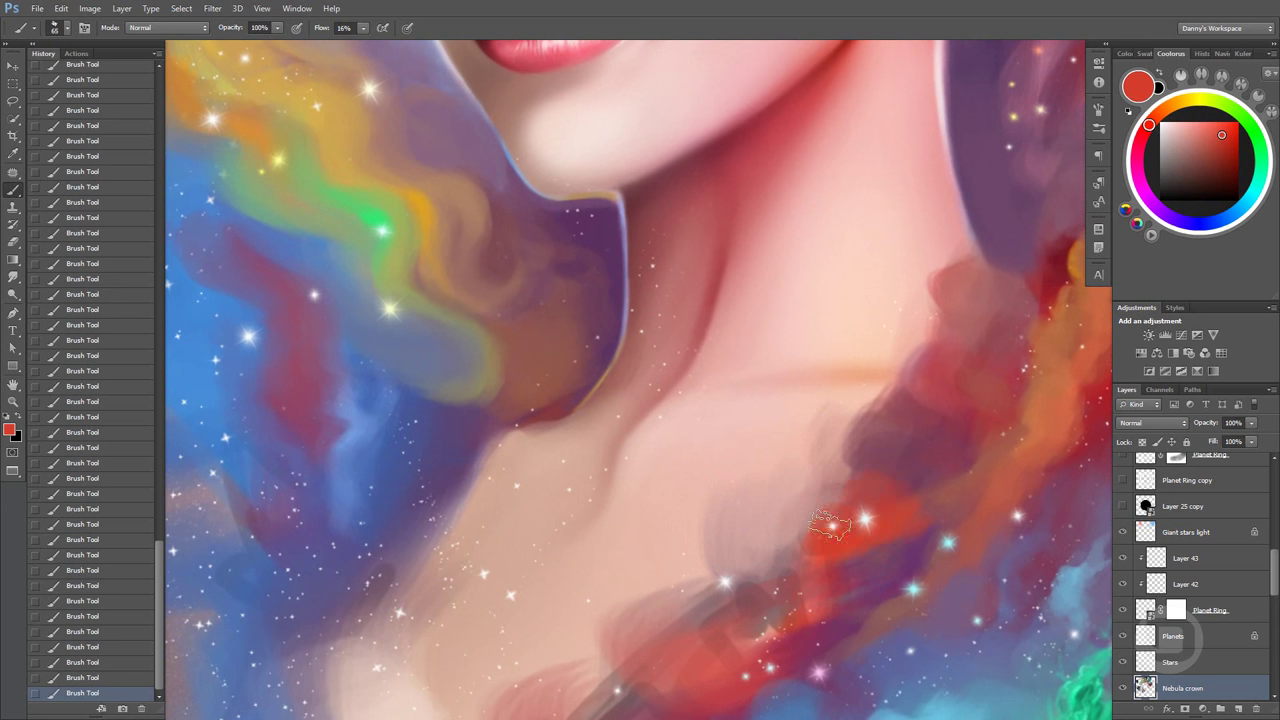
# Darken and enlarge the mauve patch on the neck cloud, then lighten it with pink
pyautogui.keyDown('alt'); pyautogui.click(826, 475); pyautogui.keyUp('alt')
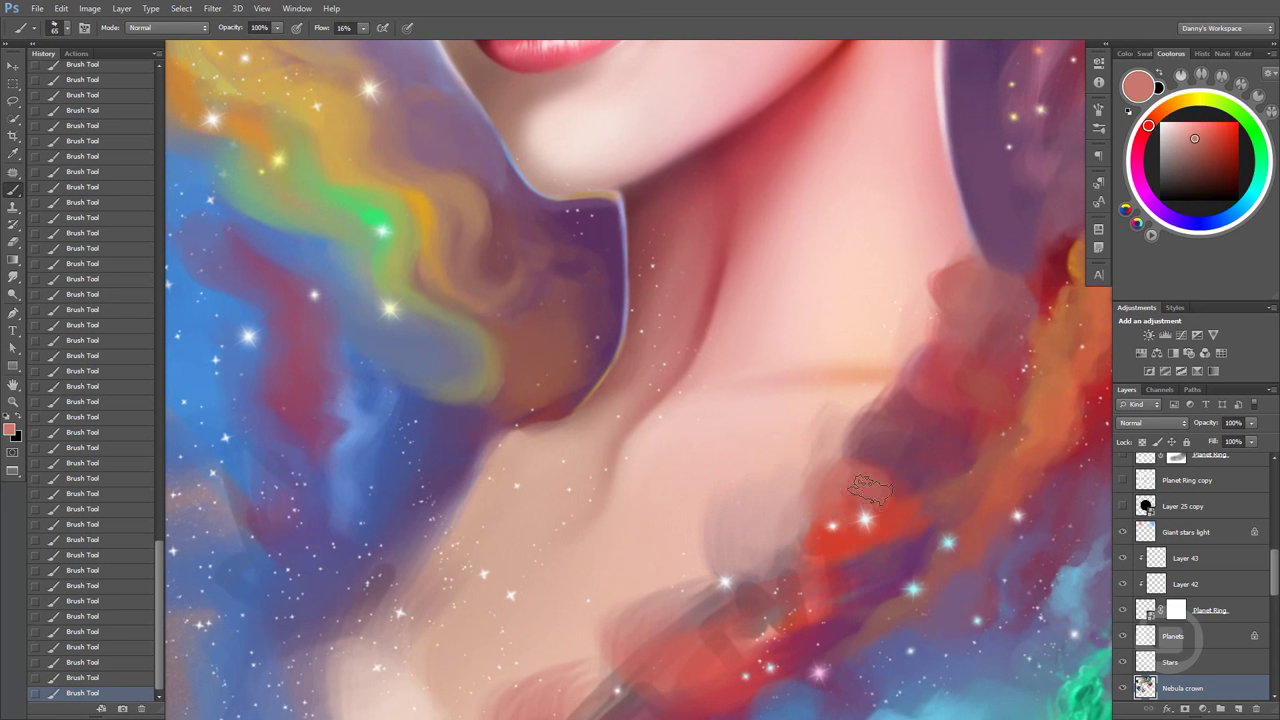
pyautogui.keyDown('alt'); pyautogui.click(872, 395); pyautogui.keyUp('alt')
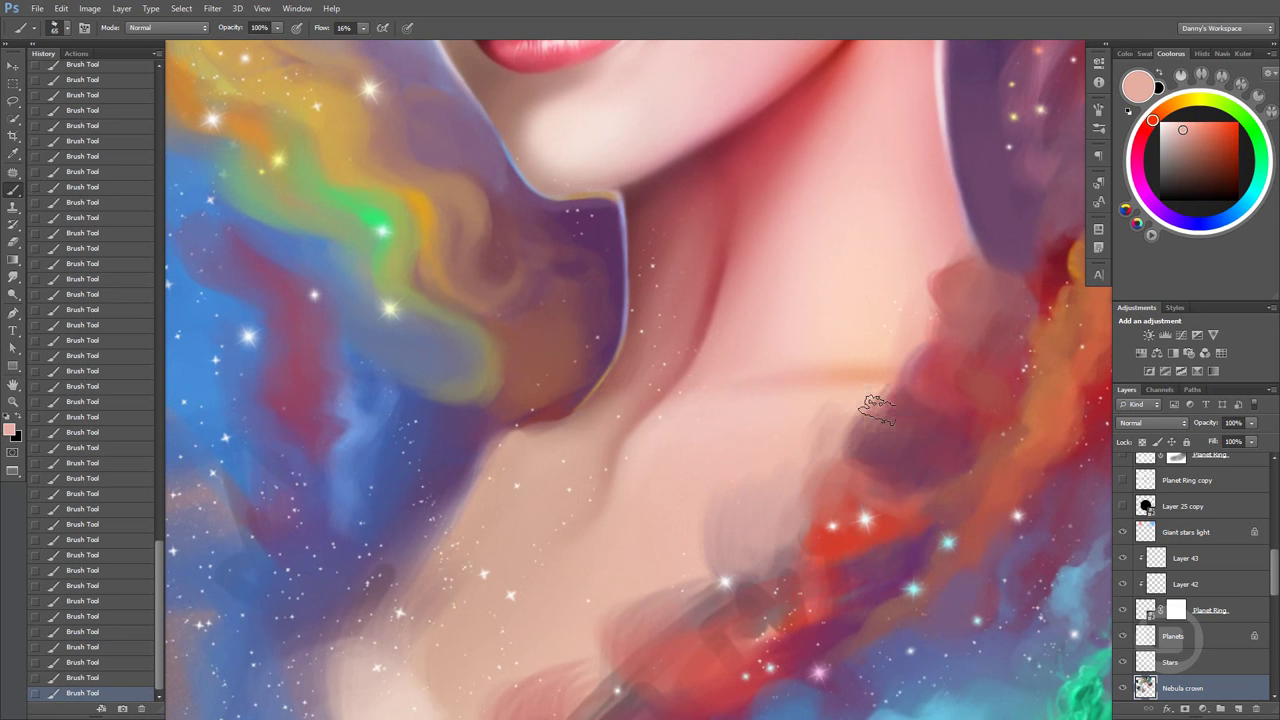
pyautogui.keyDown('alt'); pyautogui.click(885, 418); pyautogui.keyUp('alt')
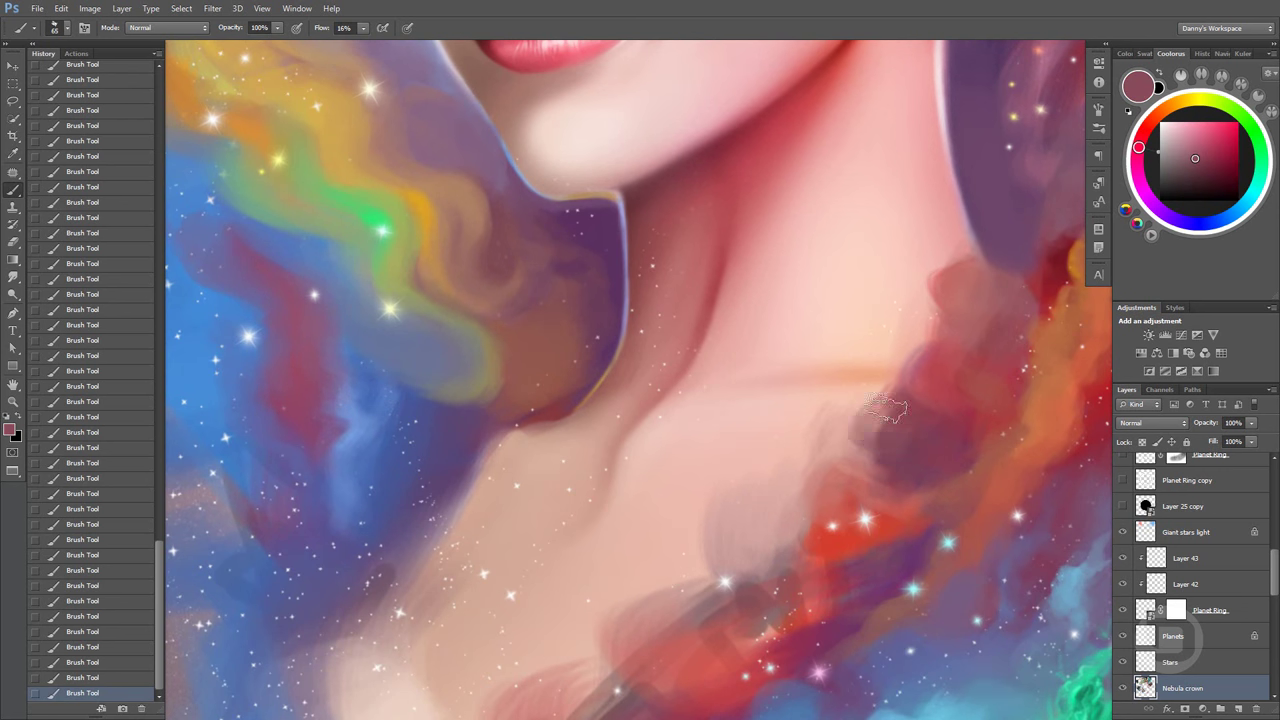
pyautogui.moveTo(885, 408)
pyautogui.mouseDown()
pyautogui.moveTo(875, 450)
pyautogui.moveTo(886, 443)
pyautogui.moveTo(871, 451)
pyautogui.moveTo(910, 408)
pyautogui.mouseUp()
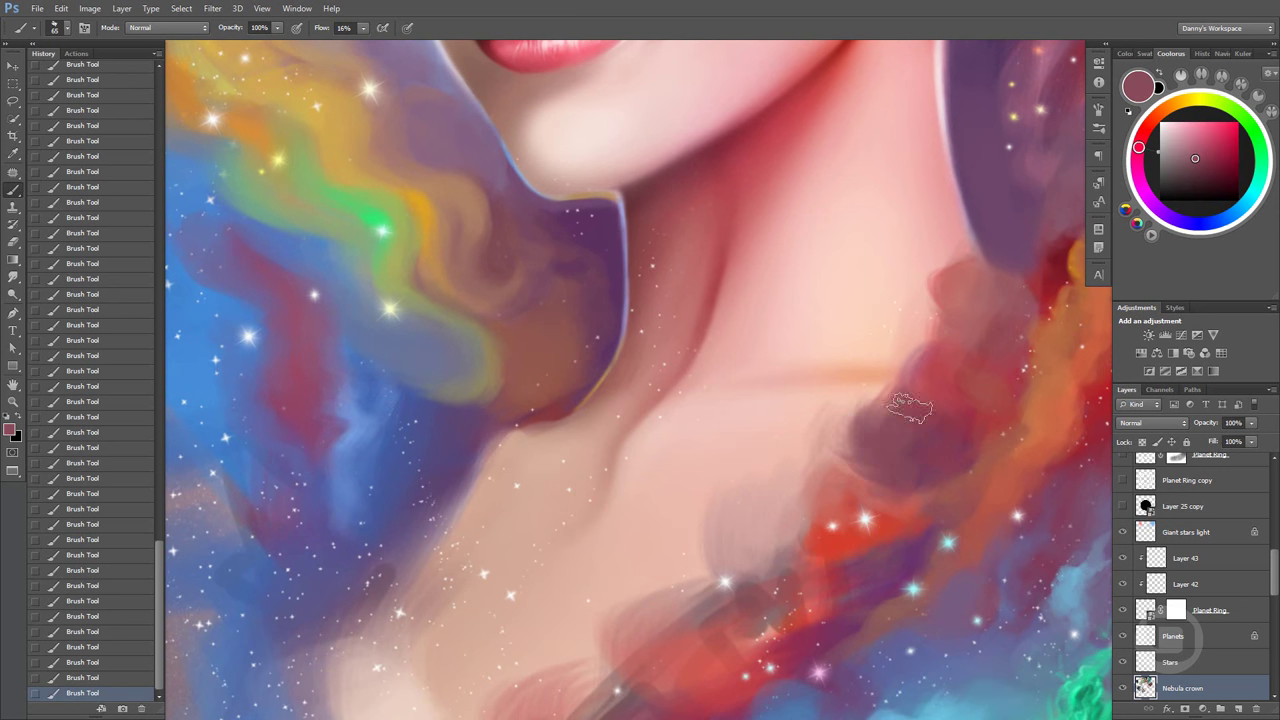
pyautogui.keyDown('alt'); pyautogui.click(851, 409); pyautogui.keyUp('alt')
pyautogui.moveTo(857, 457)
pyautogui.mouseDown()
pyautogui.moveTo(890, 408)
pyautogui.moveTo(914, 429)
pyautogui.mouseUp()
# Add soft red strokes to the red cloud beside the neck using sampled reds
pyautogui.keyDown('alt'); pyautogui.click(890, 418); pyautogui.keyUp('alt')
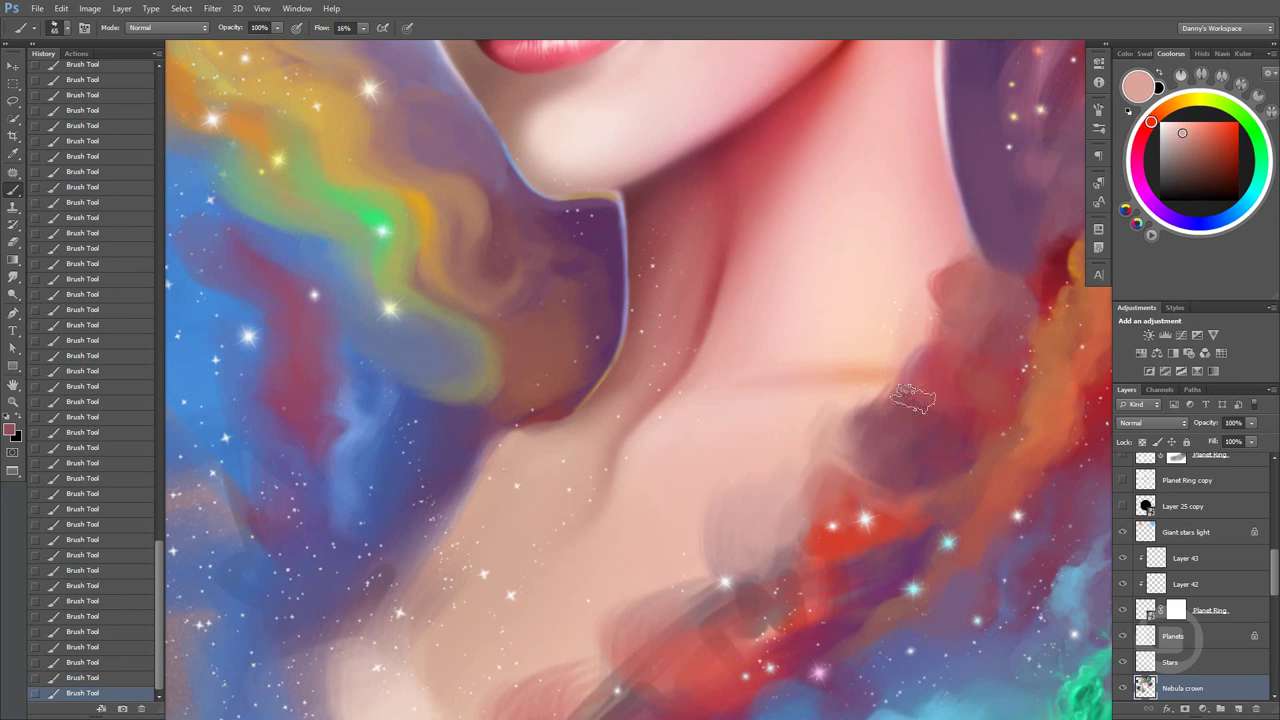
pyautogui.keyDown('alt'); pyautogui.click(920, 352); pyautogui.keyUp('alt')
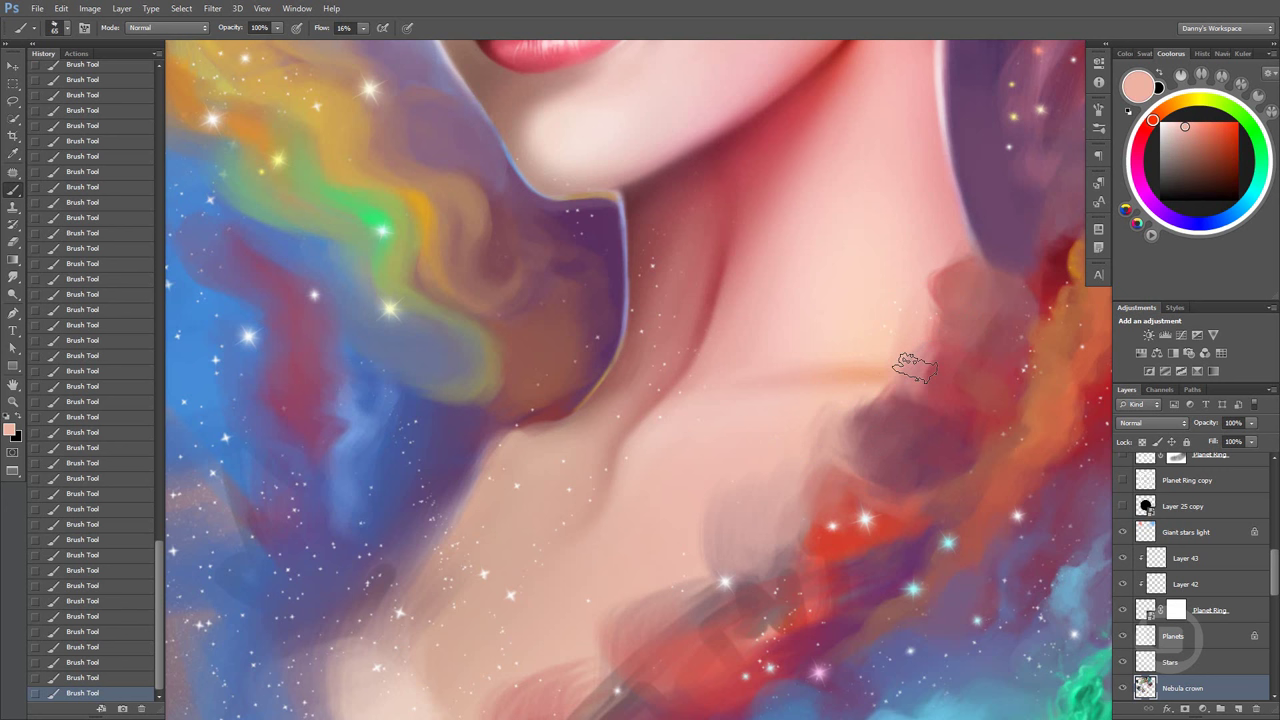
pyautogui.keyDown('alt'); pyautogui.click(942, 363); pyautogui.keyUp('alt')
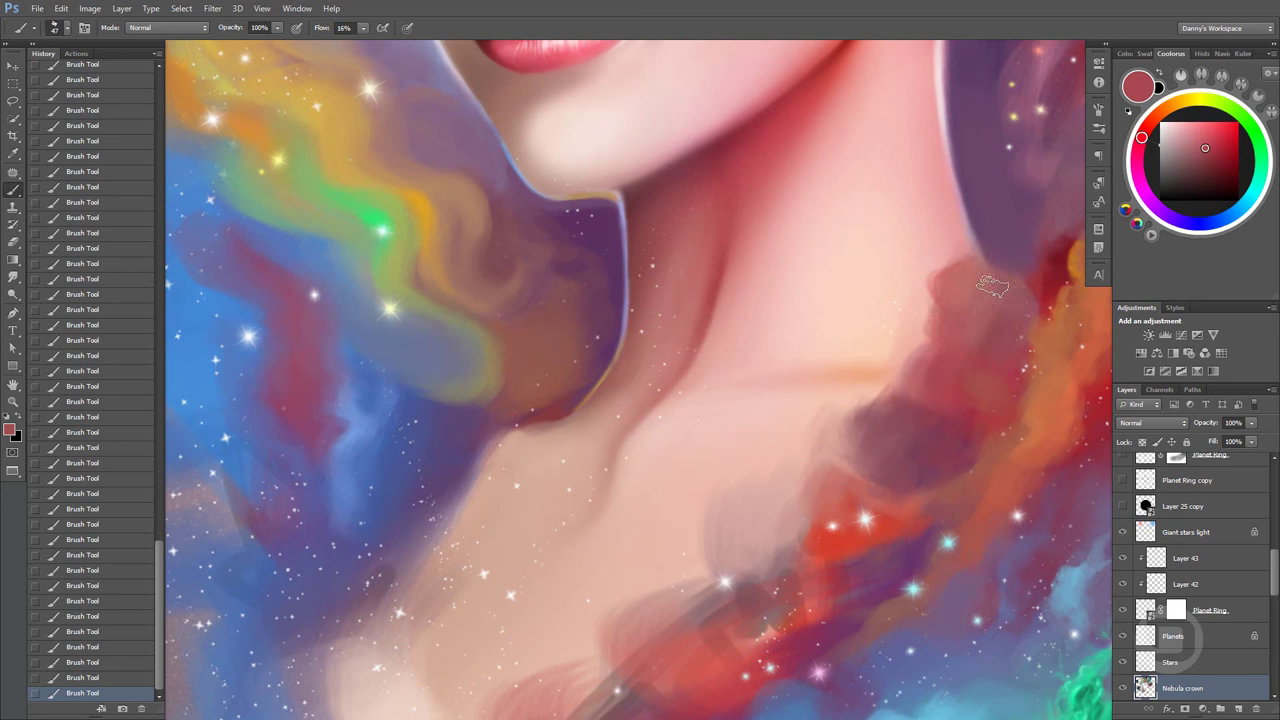
pyautogui.keyDown('alt'); pyautogui.click(1008, 370); pyautogui.keyUp('alt')
pyautogui.moveTo(1005, 372); pyautogui.dragTo(950, 376)
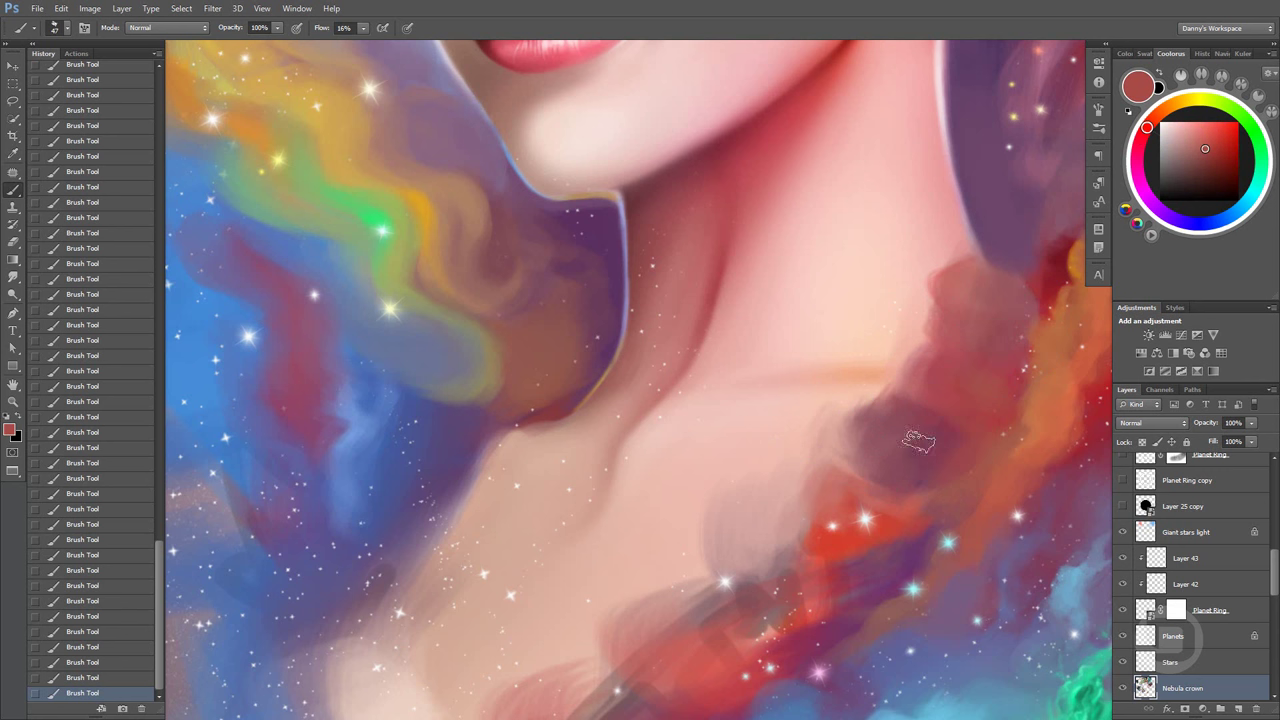
pyautogui.keyDown('alt'); pyautogui.click(894, 527); pyautogui.keyUp('alt')
pyautogui.moveTo(926, 381)
pyautogui.mouseDown()
pyautogui.moveTo(945, 395)
pyautogui.moveTo(970, 372)
pyautogui.mouseUp()
# Paint soft red over the nebula and a brighter salmon highlight on the red cloud
pyautogui.keyDown('alt'); pyautogui.click(960, 400); pyautogui.keyUp('alt')
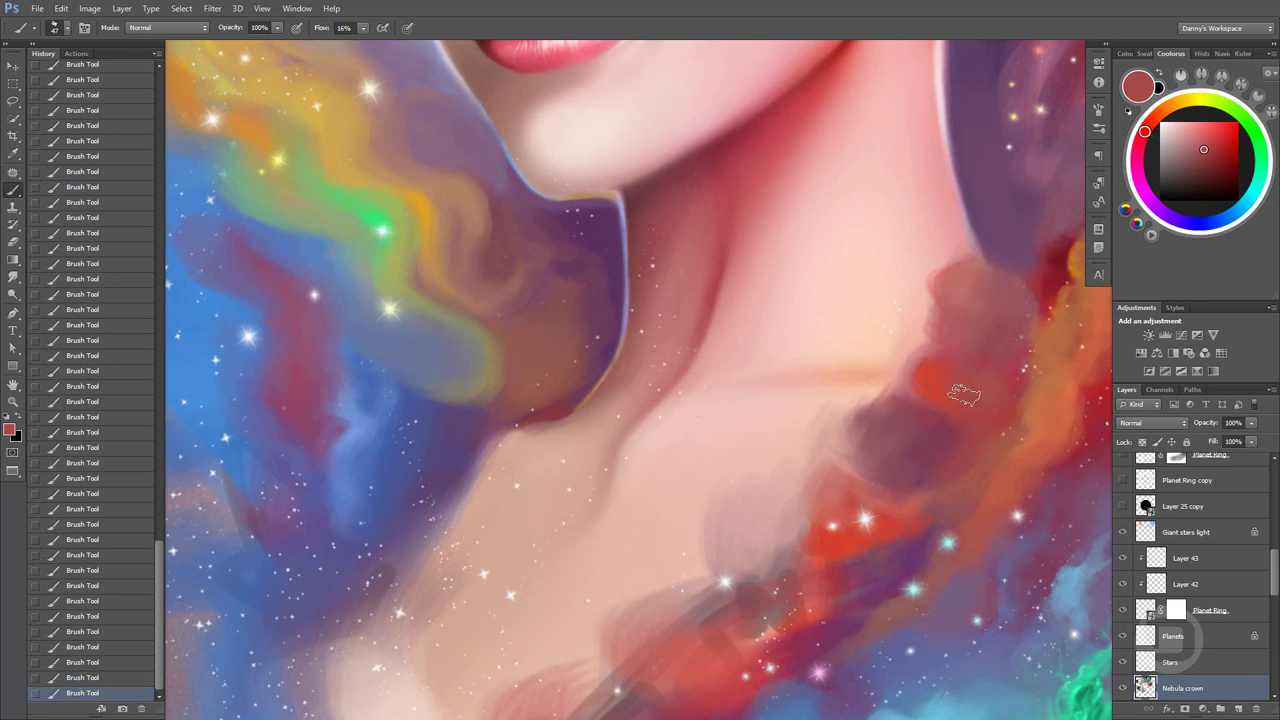
pyautogui.moveTo(849, 544); pyautogui.dragTo(835, 500)
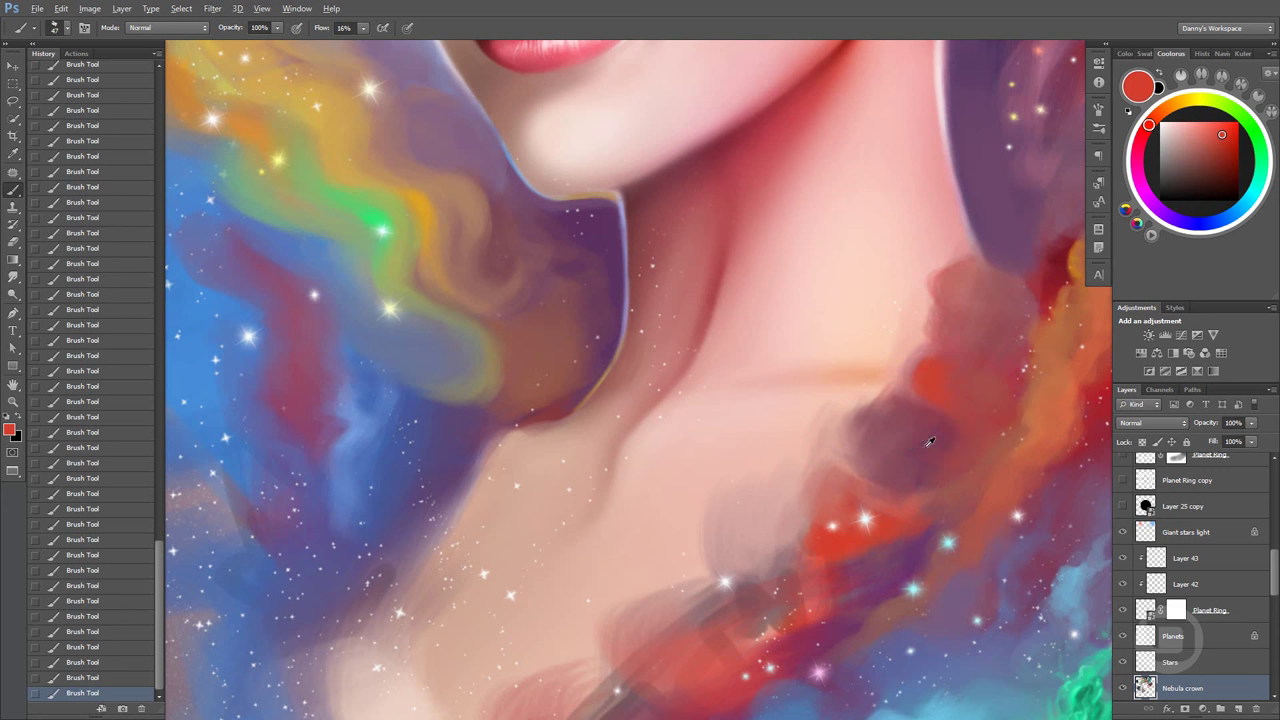
pyautogui.keyDown('alt'); pyautogui.keyDown('shift'); pyautogui.rightClick(900, 423); pyautogui.keyUp('shift'); pyautogui.keyUp('alt')
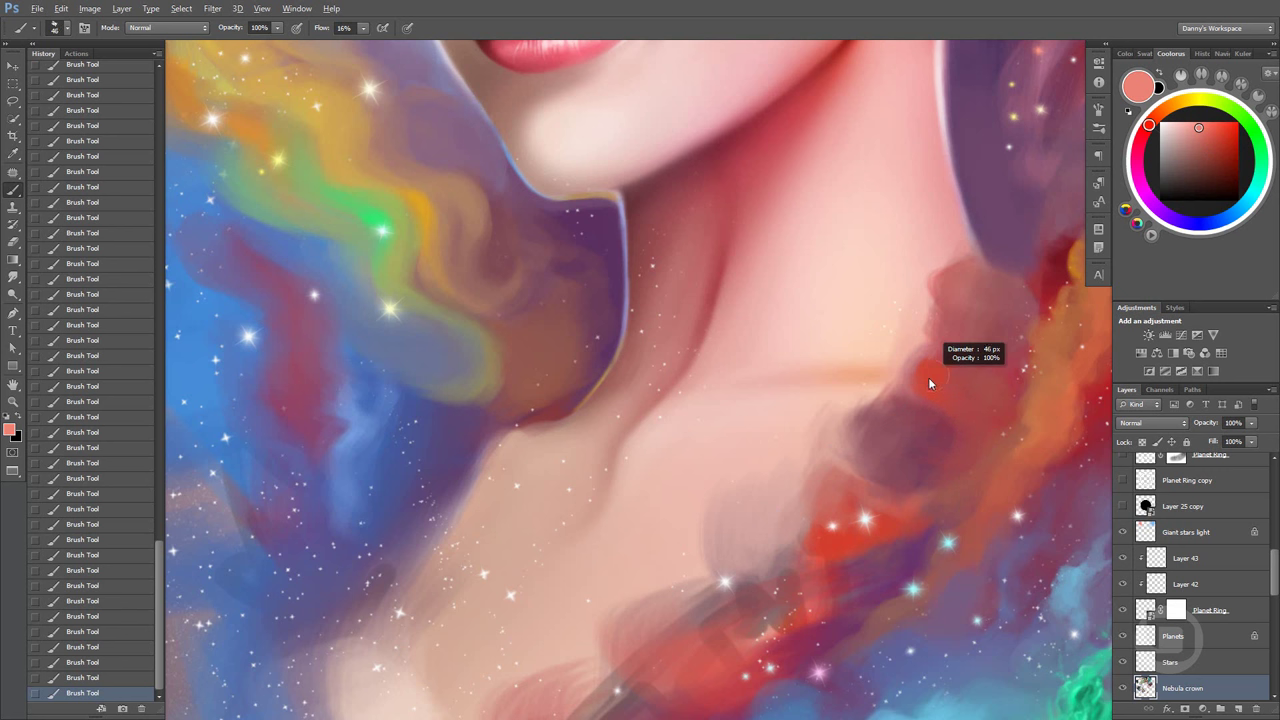
pyautogui.moveTo(923, 378); pyautogui.dragTo(941, 350)
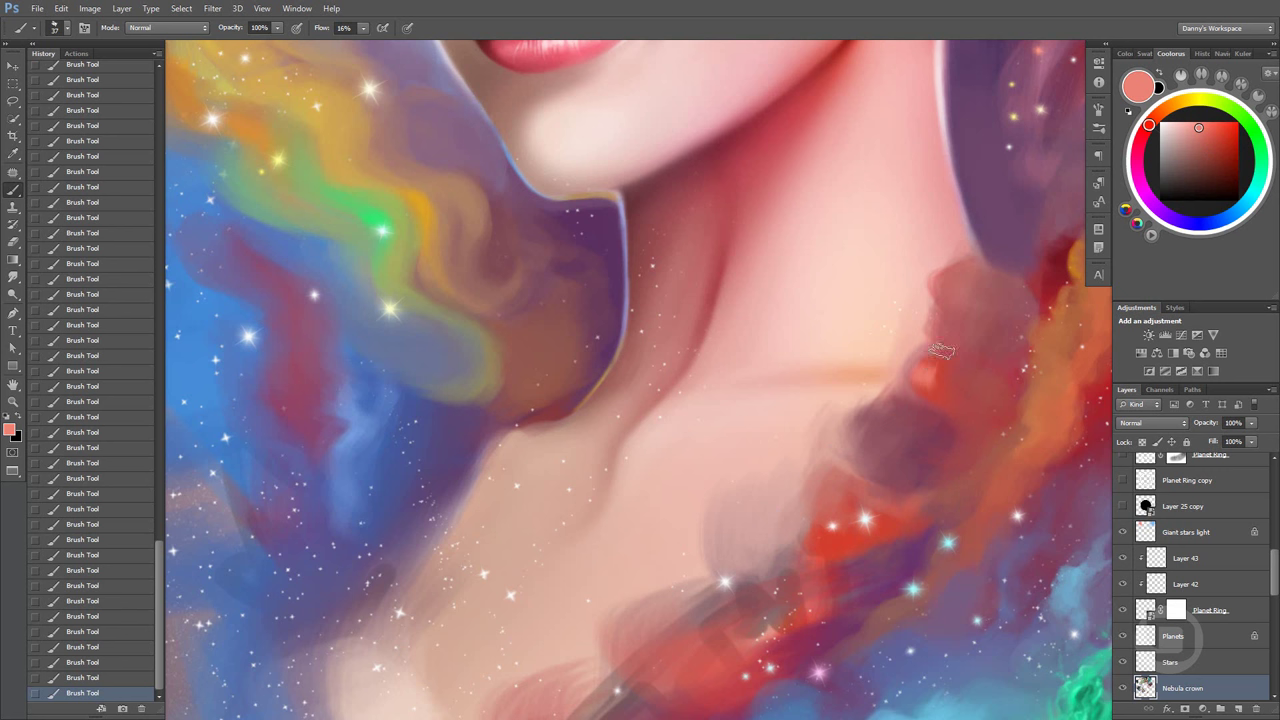
pyautogui.keyDown('alt'); pyautogui.click(940, 358); pyautogui.keyUp('alt')
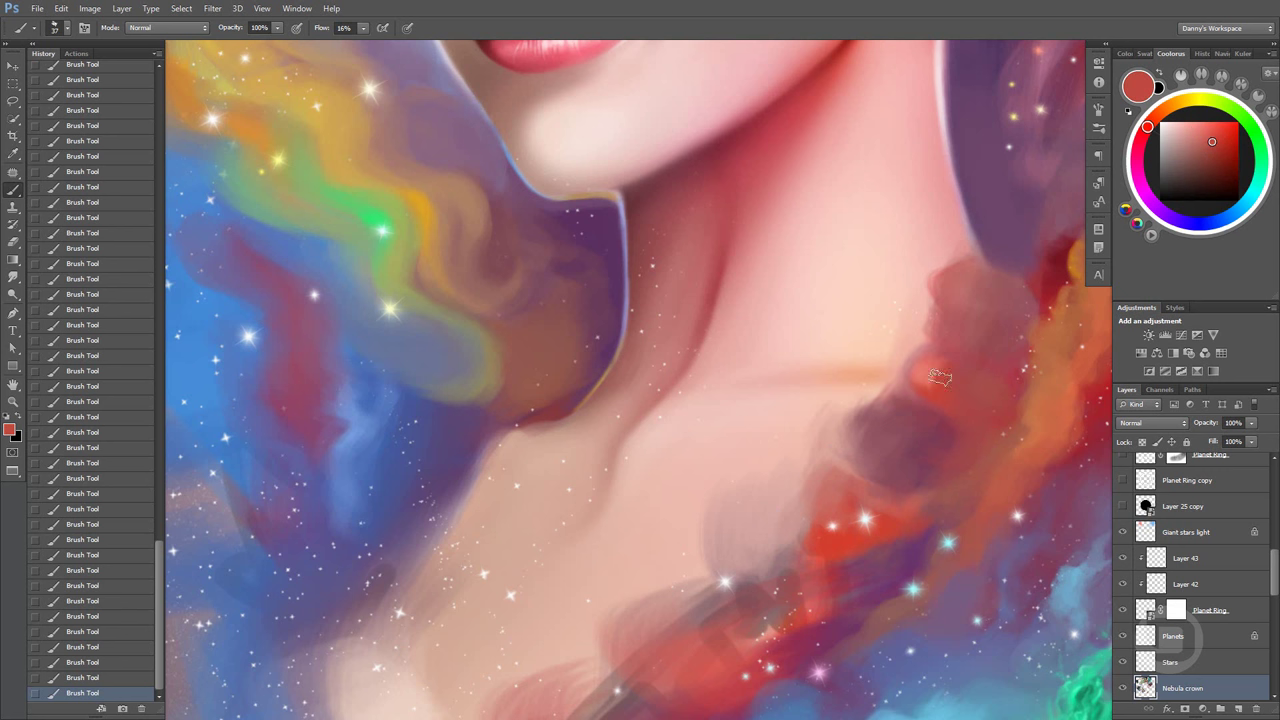
pyautogui.keyDown('alt'); pyautogui.click(930, 371); pyautogui.keyUp('alt')
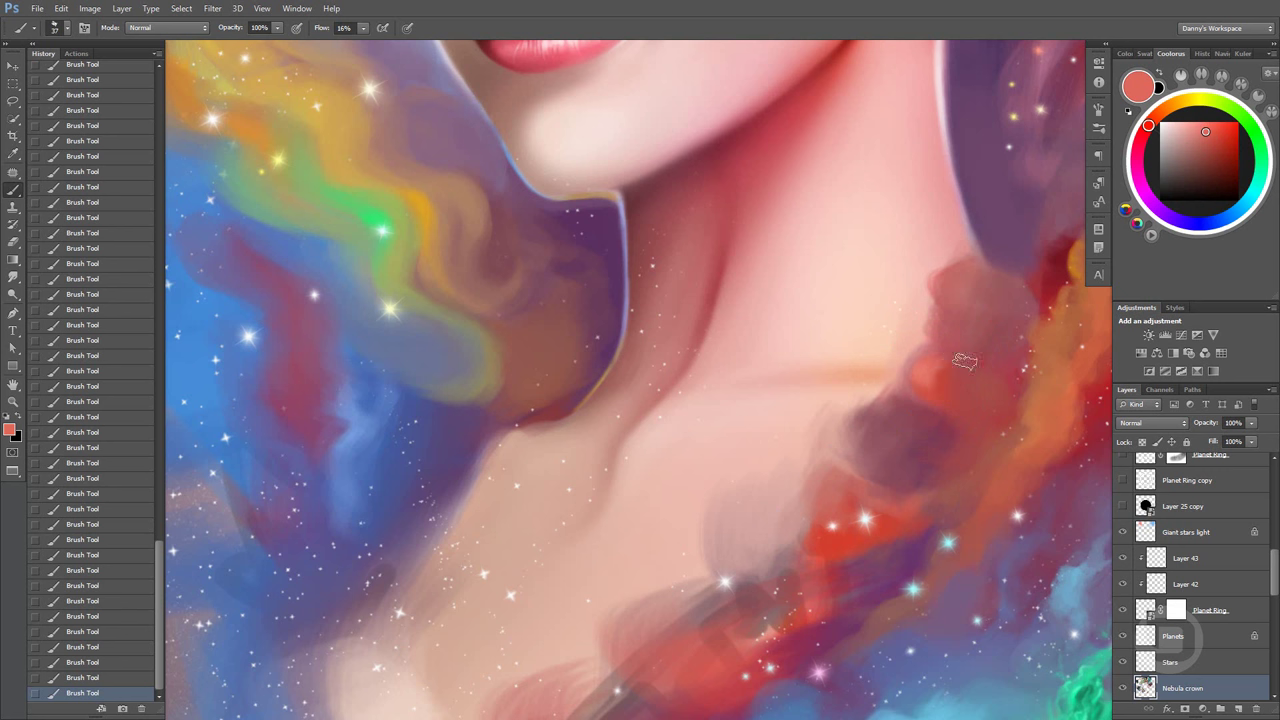
pyautogui.moveTo(952, 376); pyautogui.dragTo(922, 370)
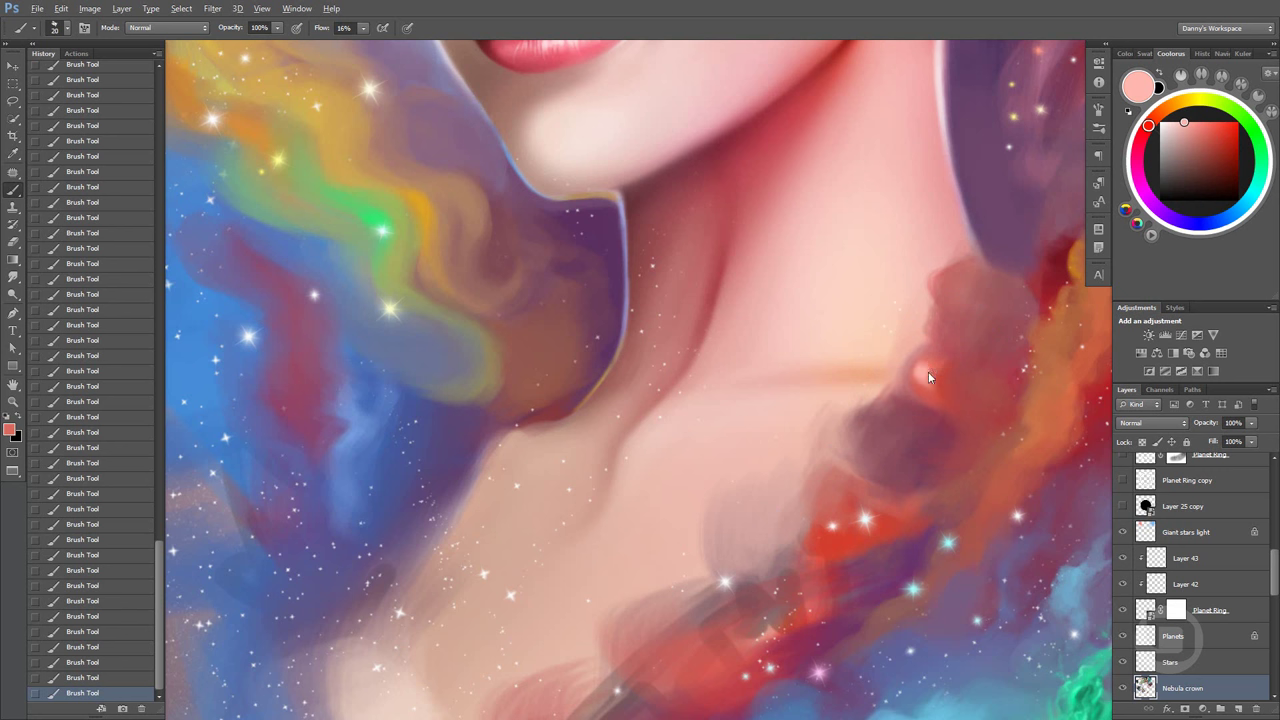
# Sample lighter and paler salmon tones from the glow beside the neck
pyautogui.keyDown('alt'); pyautogui.click(929, 377); pyautogui.keyUp('alt')
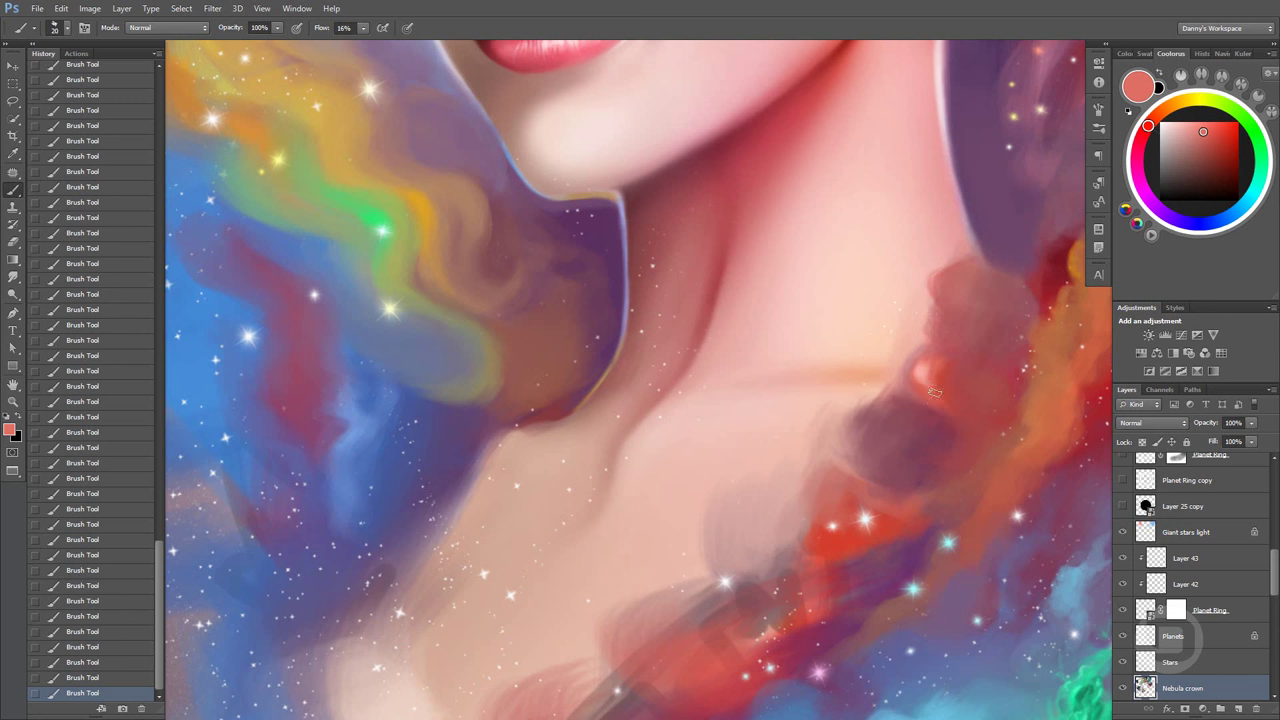
pyautogui.keyDown('alt'); pyautogui.click(935, 362); pyautogui.keyUp('alt')
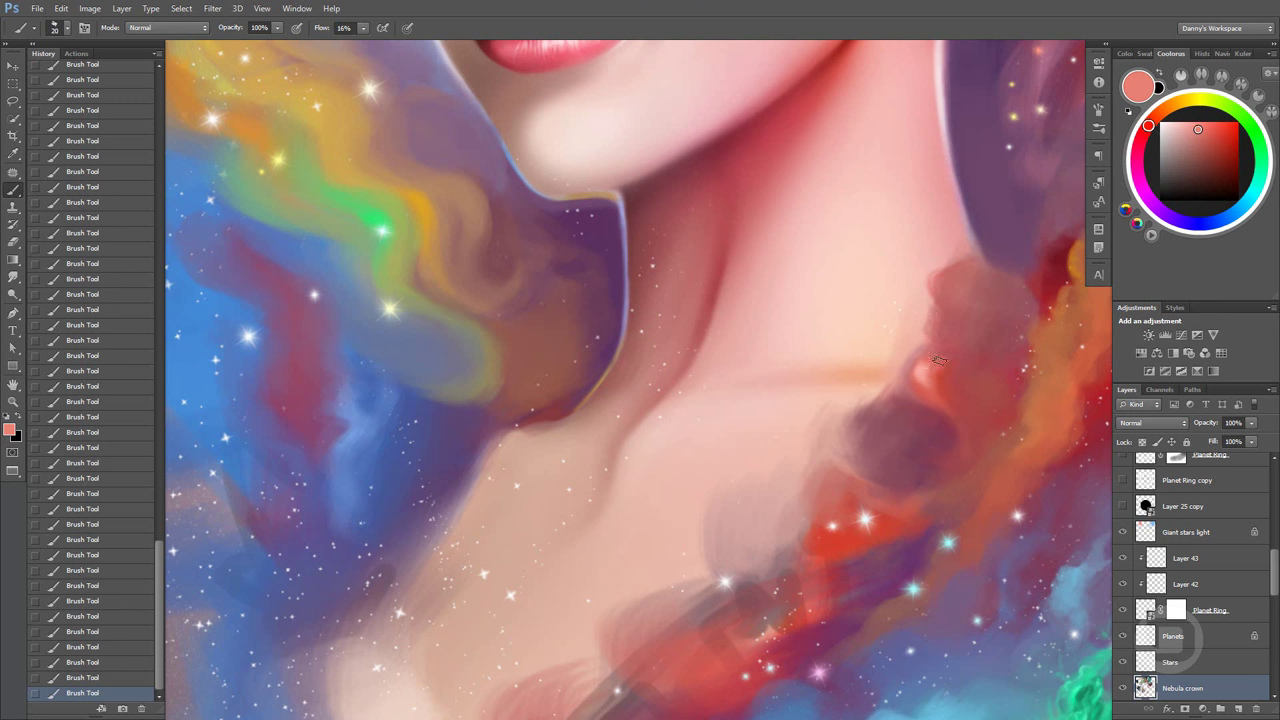
pyautogui.keyDown('alt'); pyautogui.click(930, 357); pyautogui.keyUp('alt')
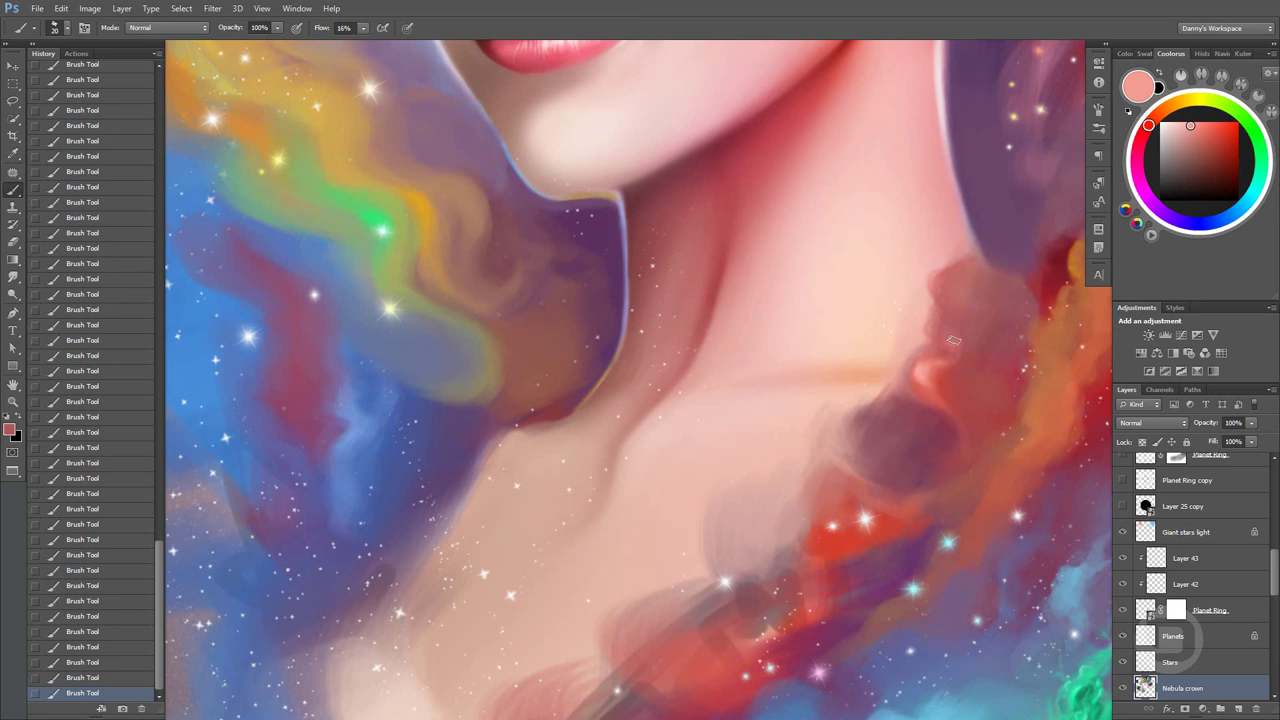
pyautogui.keyDown('alt'); pyautogui.click(953, 340); pyautogui.keyUp('alt')
pyautogui.keyDown('alt'); pyautogui.click(930, 375); pyautogui.keyUp('alt')
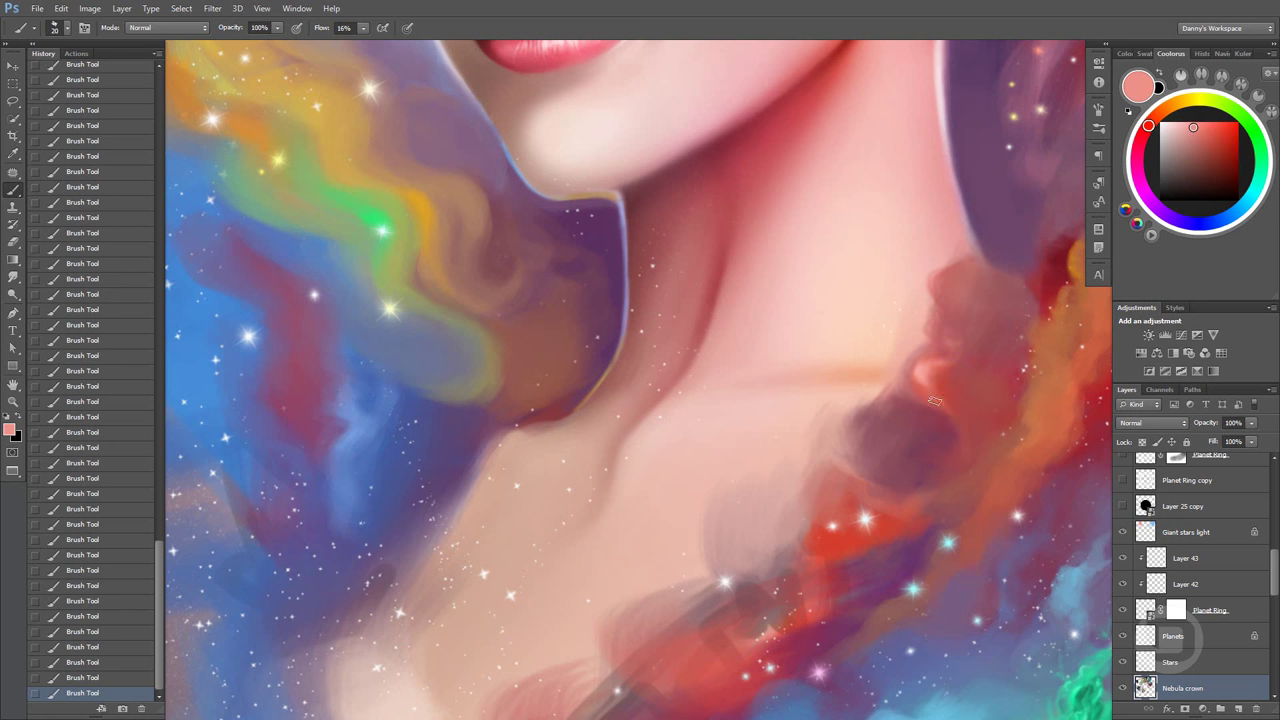
pyautogui.keyDown('alt'); pyautogui.click(870, 384); pyautogui.keyUp('alt')
# Set brush opacity to 99% and sample dusty mauve, pale pink and peach skin tones
pyautogui.press('9')
pyautogui.press('9')
pyautogui.keyDown('alt'); pyautogui.click(874, 430); pyautogui.keyUp('alt')
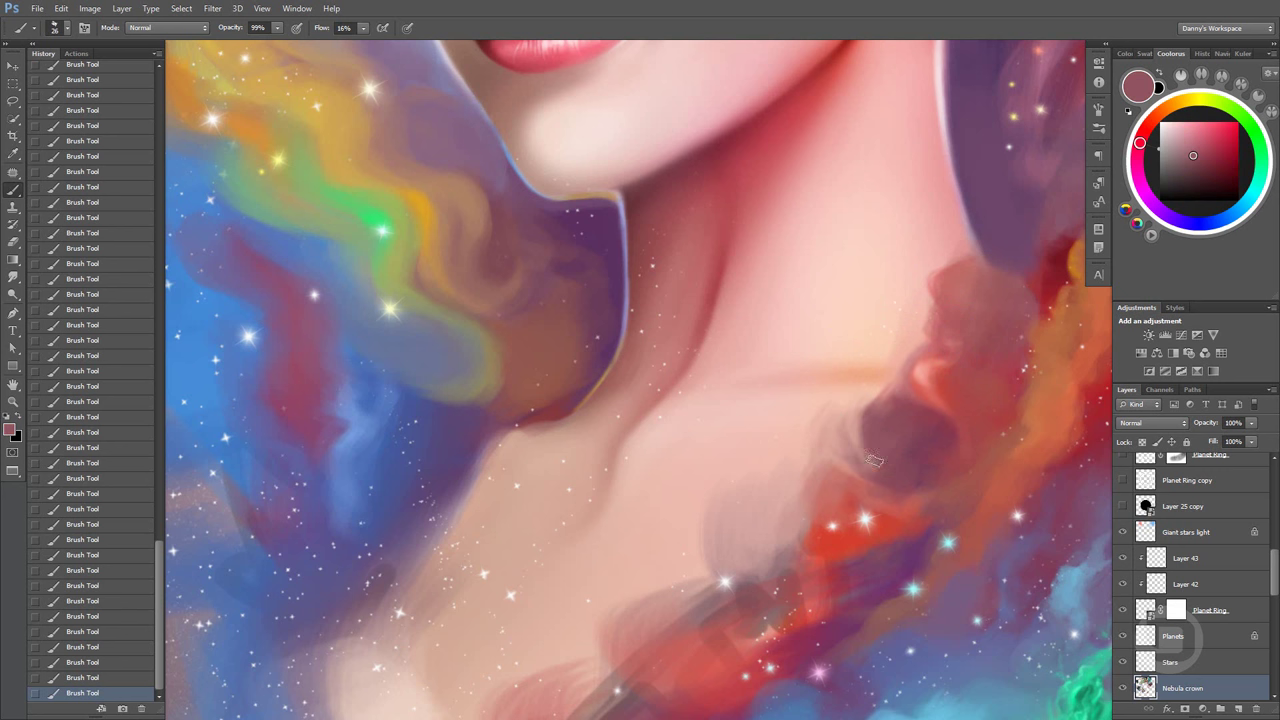
pyautogui.keyDown('alt'); pyautogui.click(874, 436); pyautogui.keyUp('alt')
pyautogui.keyDown('alt'); pyautogui.click(797, 491); pyautogui.keyUp('alt')
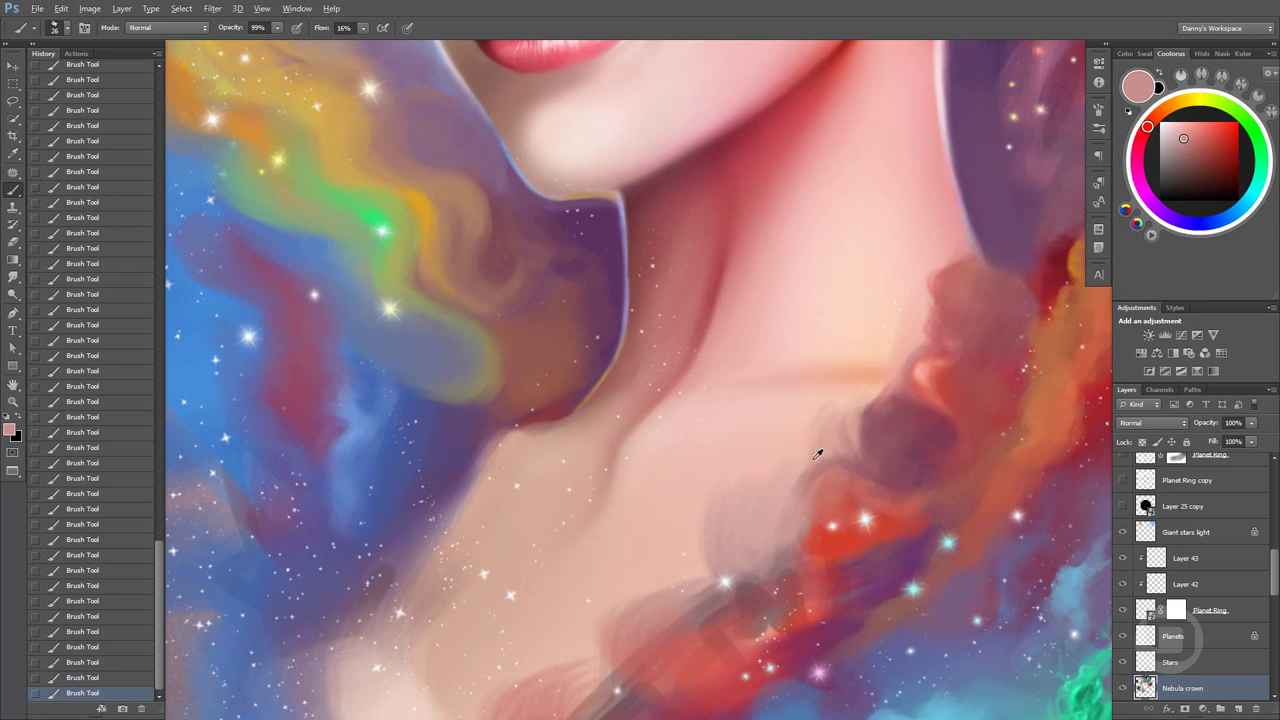
pyautogui.keyDown('alt'); pyautogui.click(806, 464); pyautogui.keyUp('alt')
pyautogui.keyDown('alt'); pyautogui.click(820, 482); pyautogui.keyUp('alt')
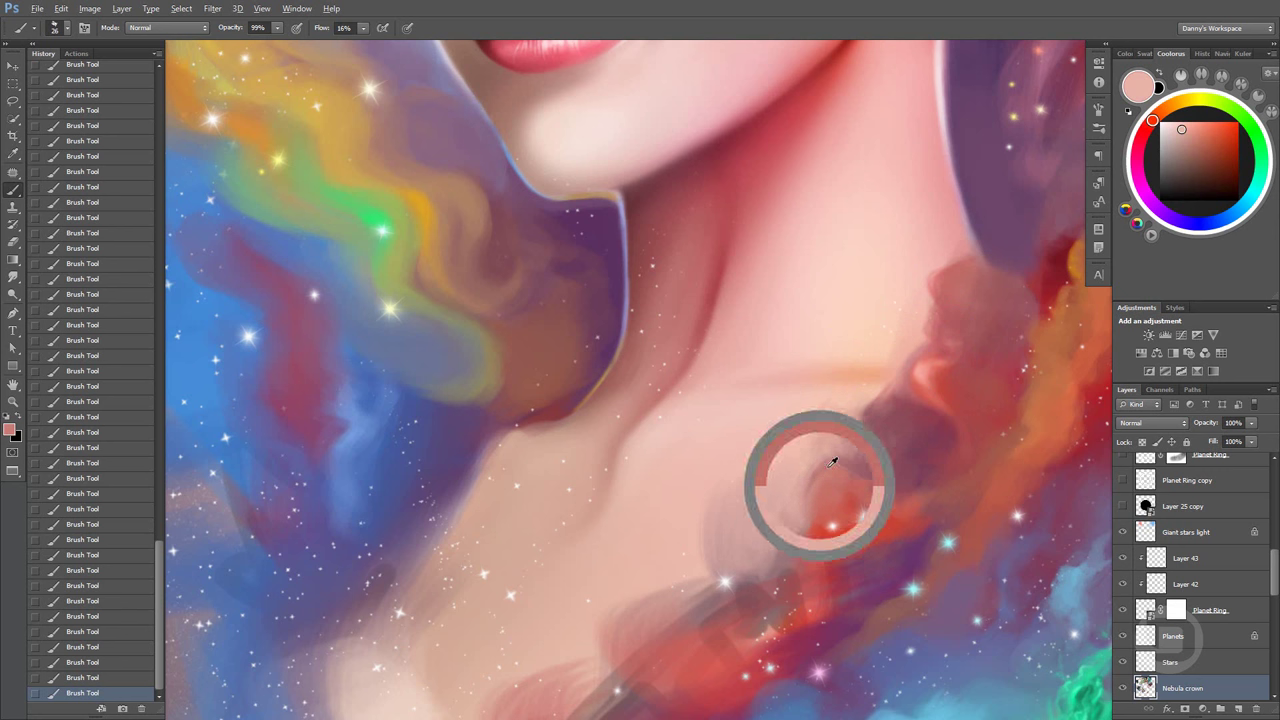
pyautogui.keyDown('alt'); pyautogui.click(823, 465); pyautogui.keyUp('alt')
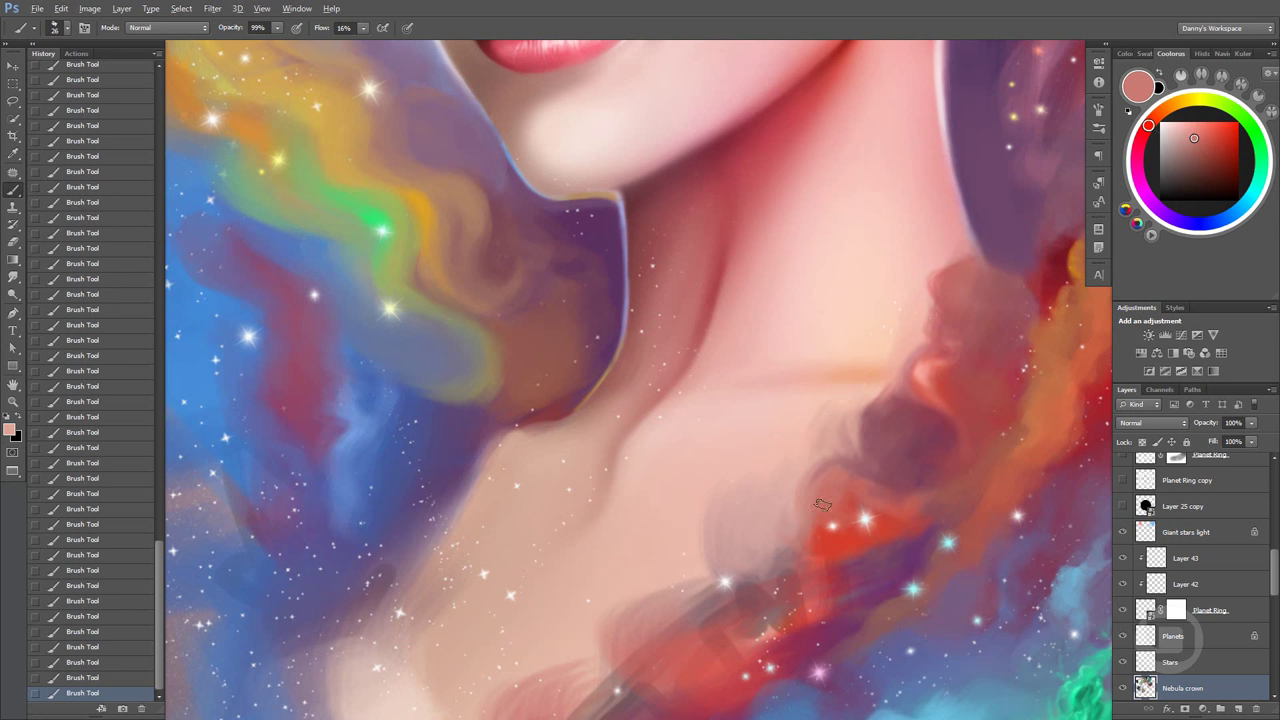
pyautogui.keyDown('alt'); pyautogui.click(830, 440); pyautogui.keyUp('alt')
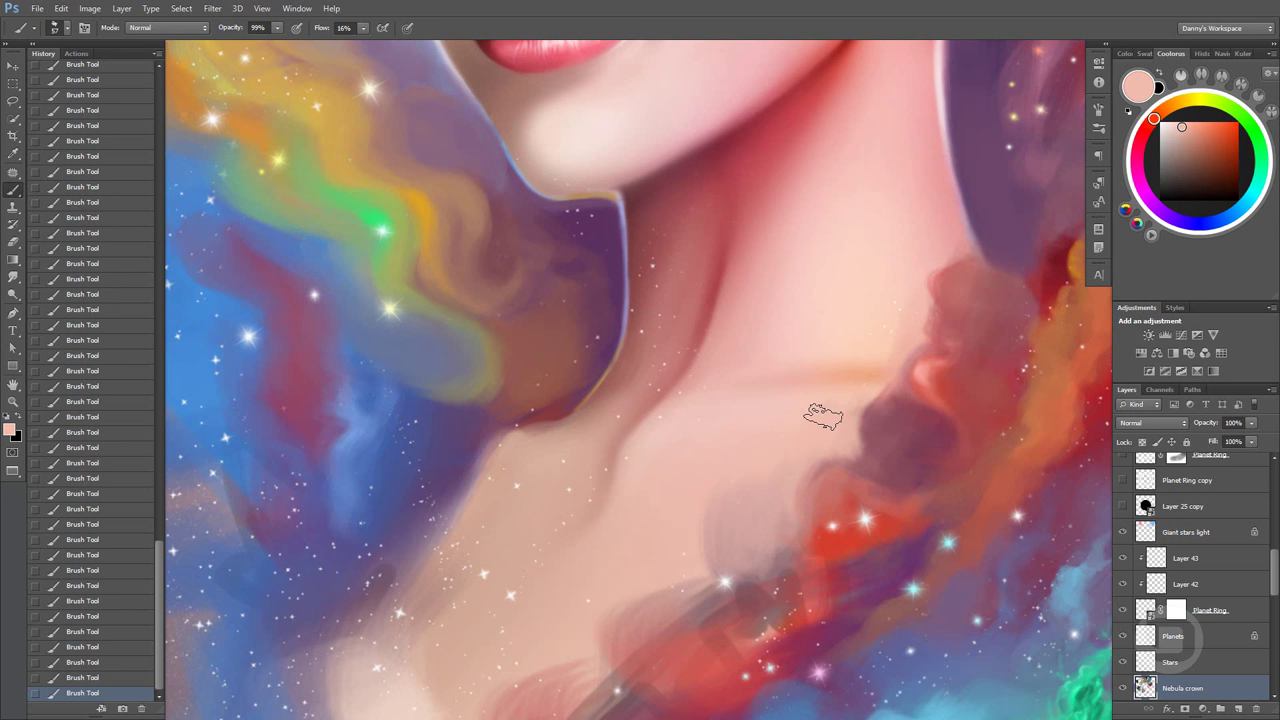
# Alternate neck peach, coral and dusty red samples to blend the cloud edge
pyautogui.keyDown('alt'); pyautogui.click(855, 385); pyautogui.keyUp('alt')
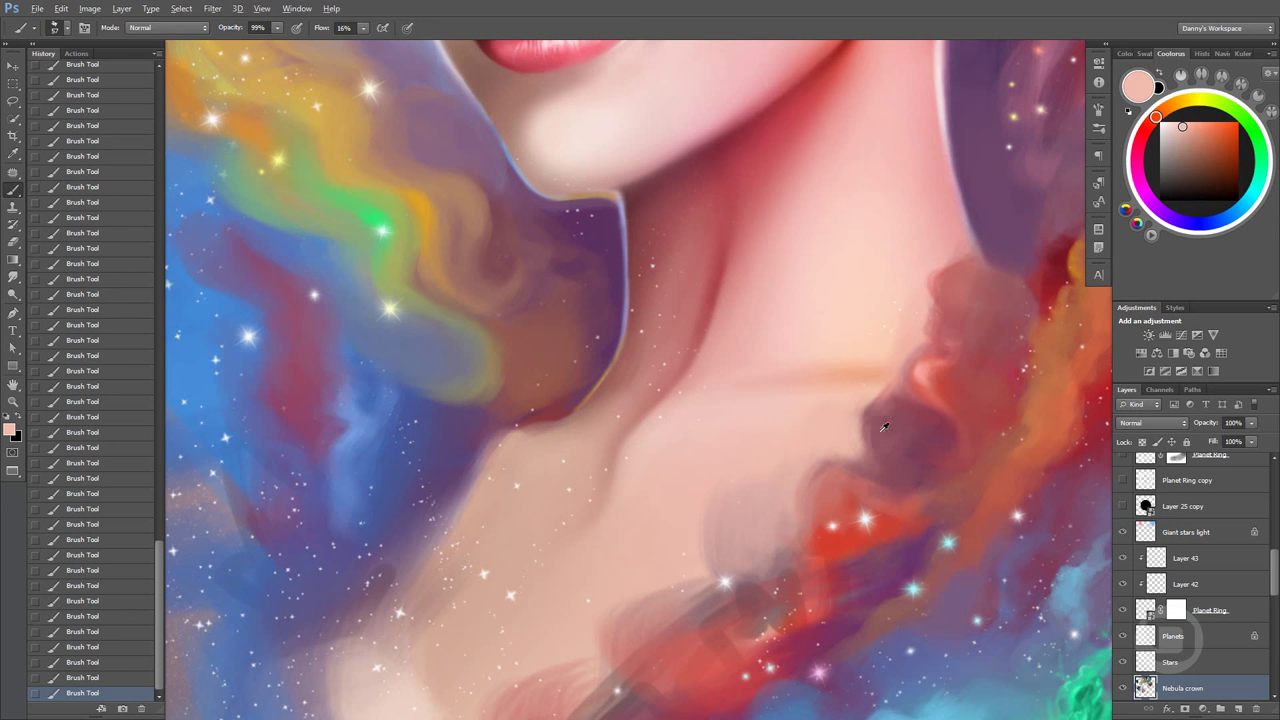
pyautogui.keyDown('alt'); pyautogui.click(884, 427); pyautogui.keyUp('alt')
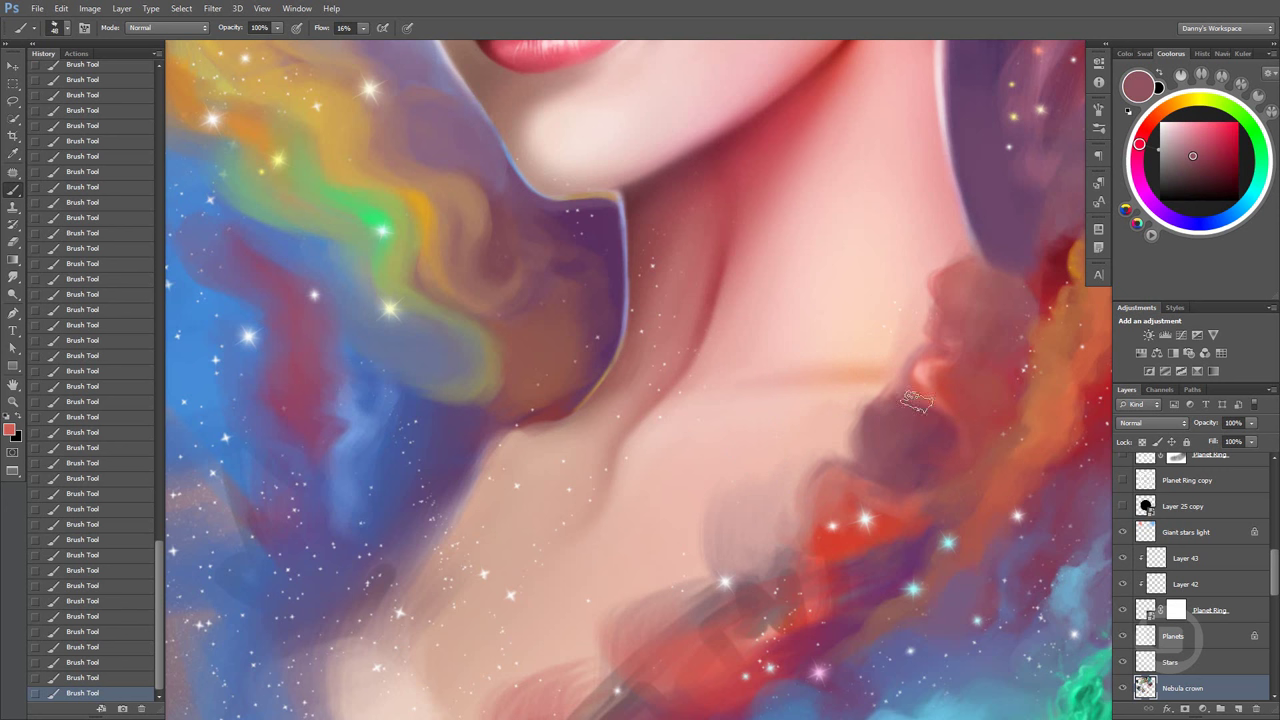
pyautogui.keyDown('alt'); pyautogui.click(900, 432); pyautogui.keyUp('alt')
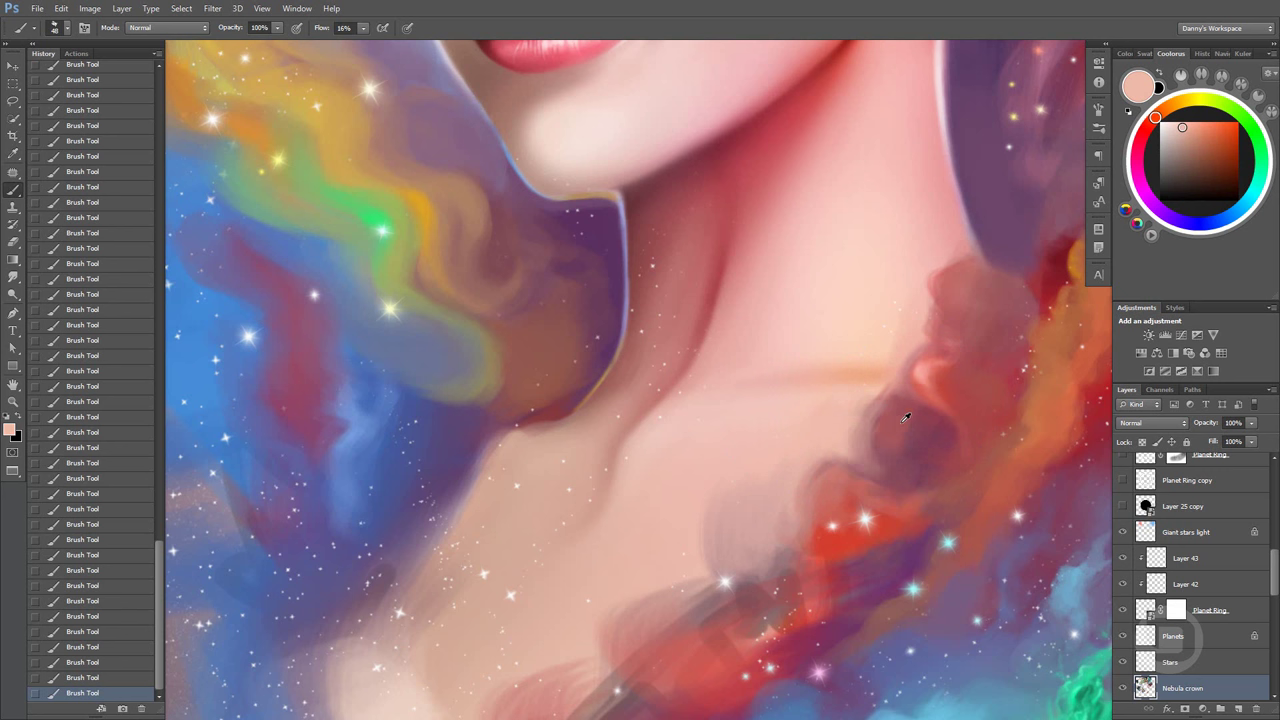
pyautogui.keyDown('alt'); pyautogui.click(896, 428); pyautogui.keyUp('alt')
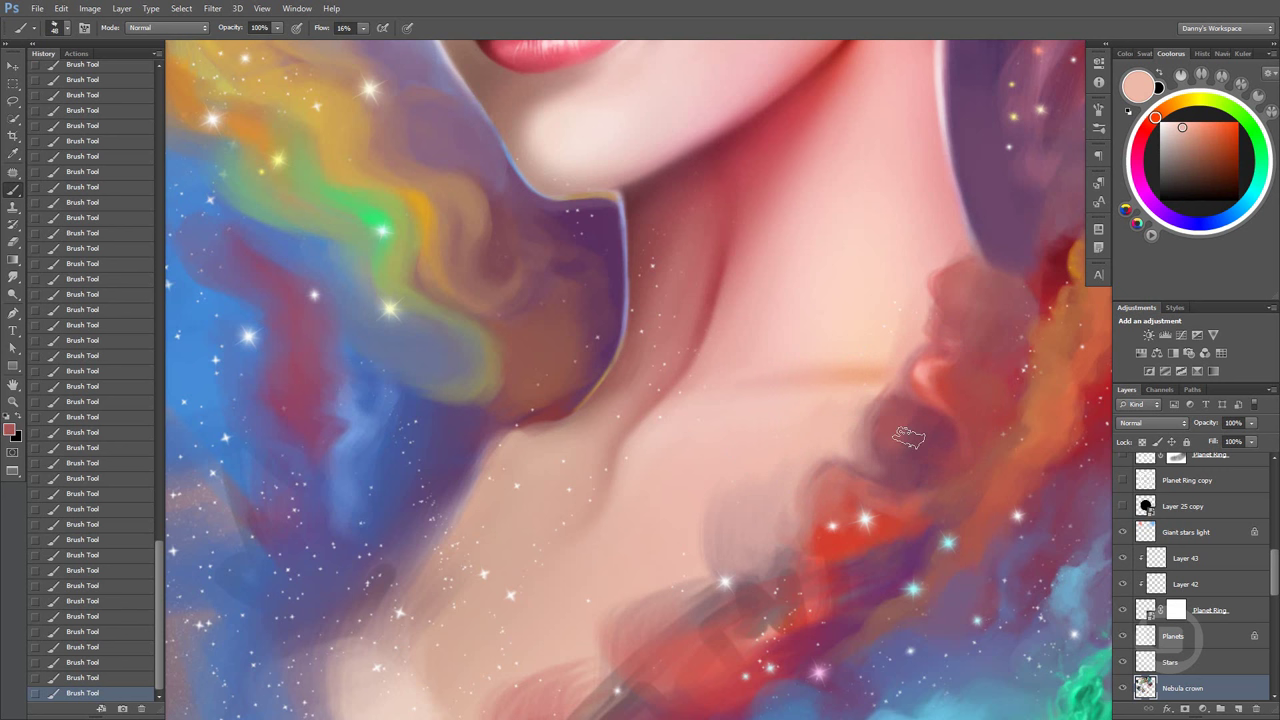
pyautogui.keyDown('alt'); pyautogui.click(855, 421); pyautogui.keyUp('alt')
pyautogui.keyDown('alt'); pyautogui.click(898, 422); pyautogui.keyUp('alt')
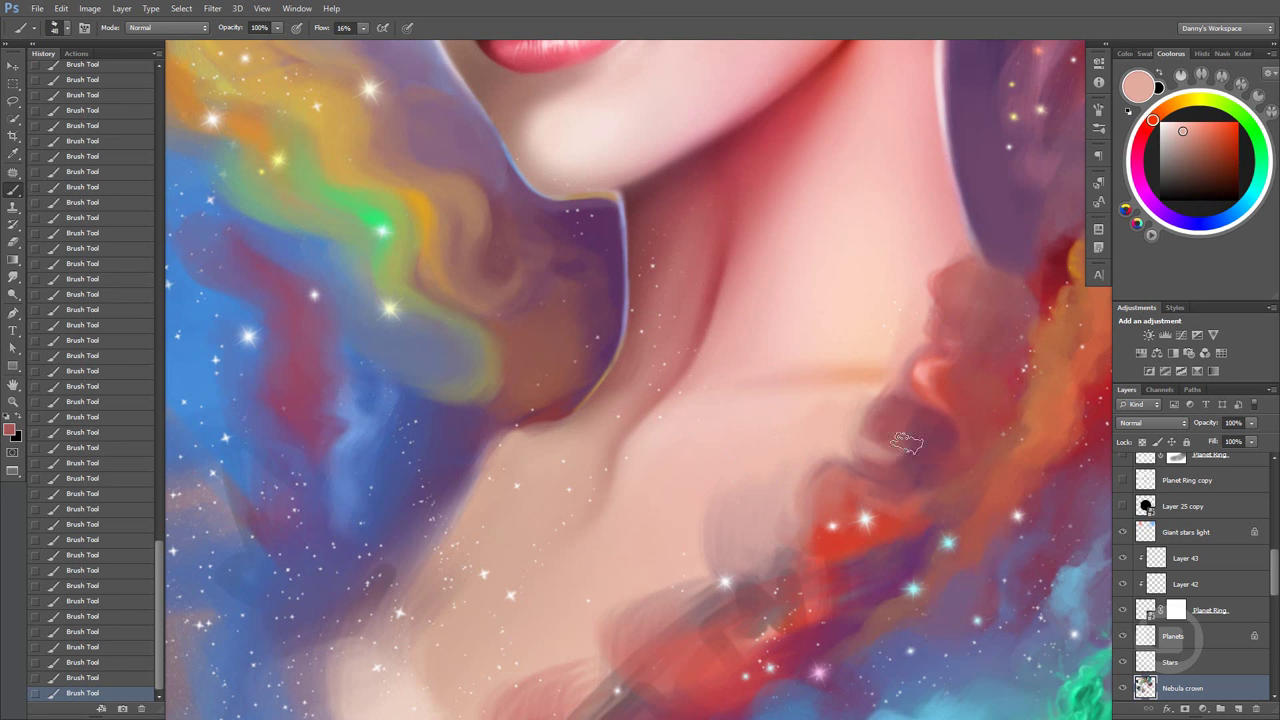
pyautogui.keyDown('alt'); pyautogui.click(900, 440); pyautogui.keyUp('alt')
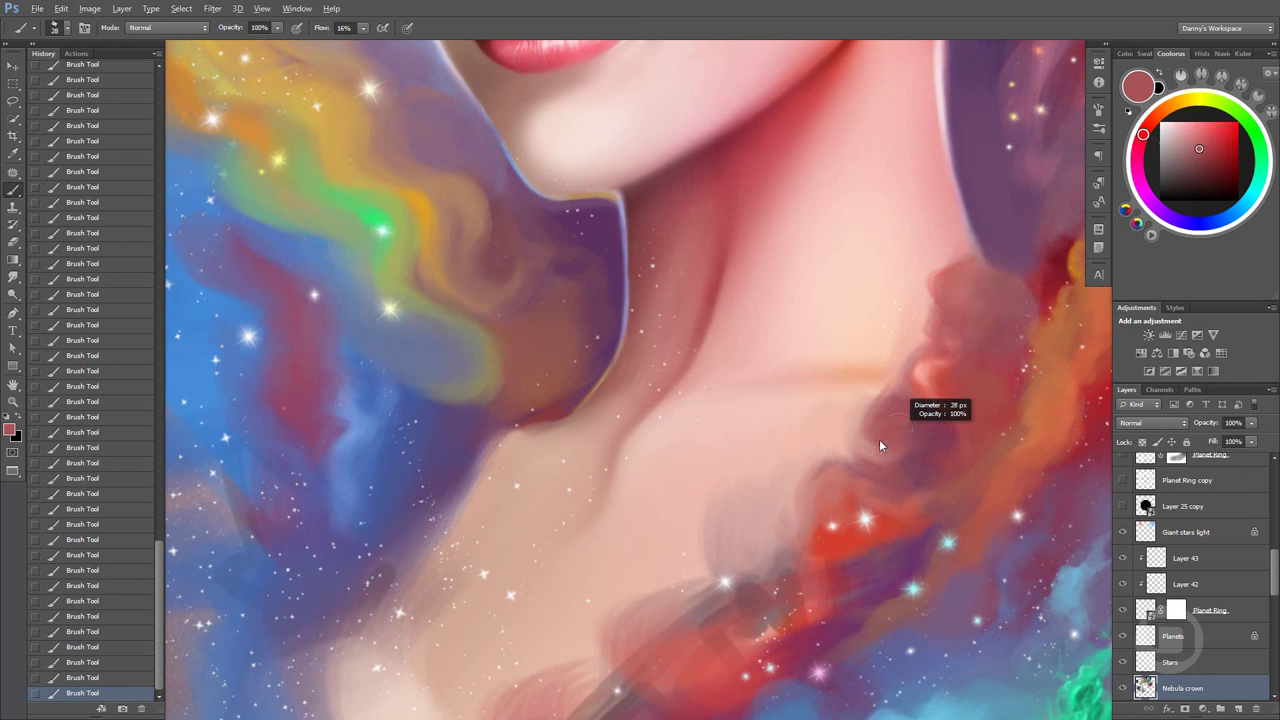
pyautogui.keyDown('alt'); pyautogui.click(909, 439); pyautogui.keyUp('alt')
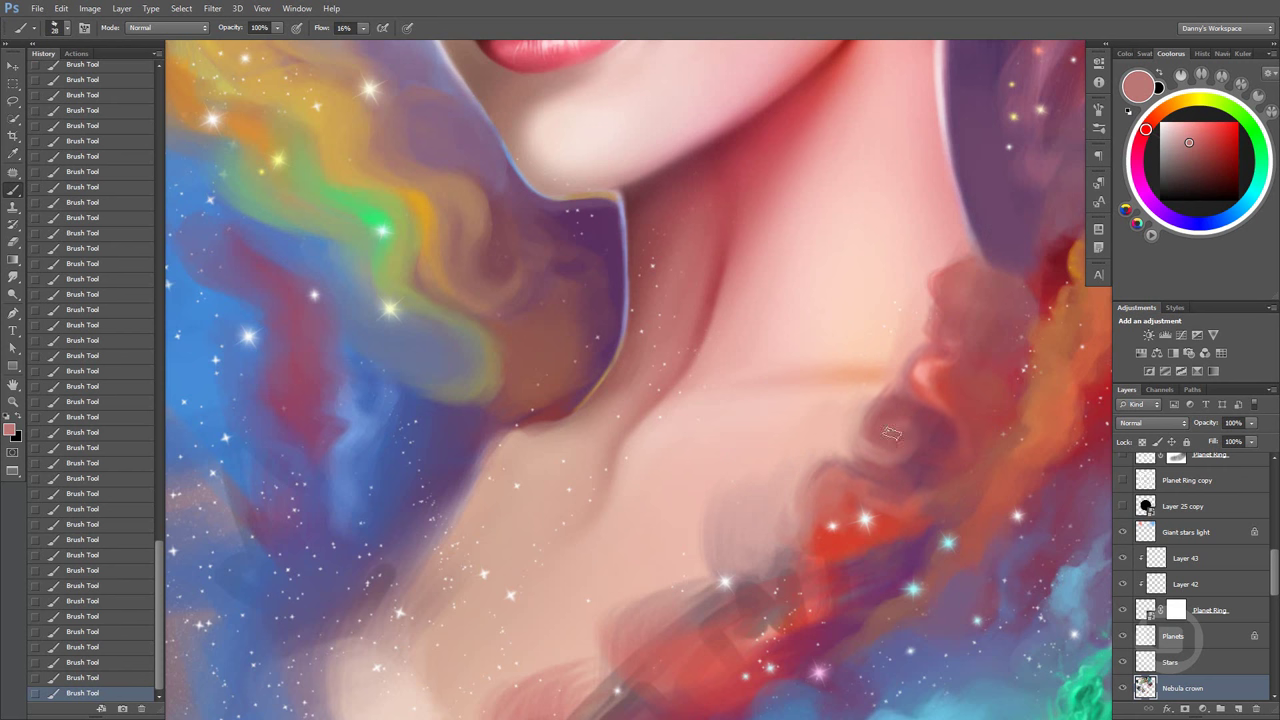
# Choose a pale blue shifted toward cyan and dab a cyan wisp into the dark blue nebula
pyautogui.scroll(-2, 978, 410)
pyautogui.moveTo(978, 410)
pyautogui.mouseDown()
pyautogui.moveTo(920, 508)
pyautogui.moveTo(946, 497)
pyautogui.mouseUp()
pyautogui.scroll(-2, 899, 508)
pyautogui.scroll(-1, 899, 508)
pyautogui.scroll(-2, 899, 508)
pyautogui.scroll(1, 756, 443)
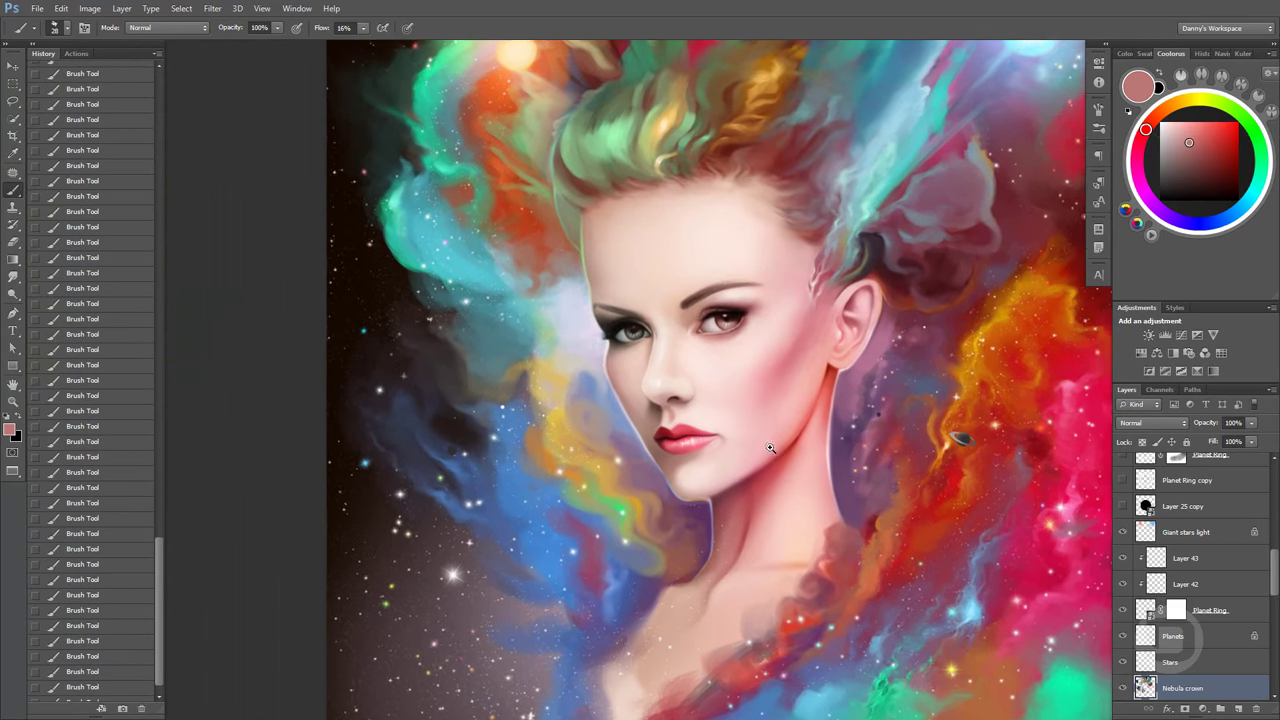
pyautogui.scroll(1, 620, 420)
pyautogui.scroll(1, 494, 392)
pyautogui.scroll(2, 494, 392)
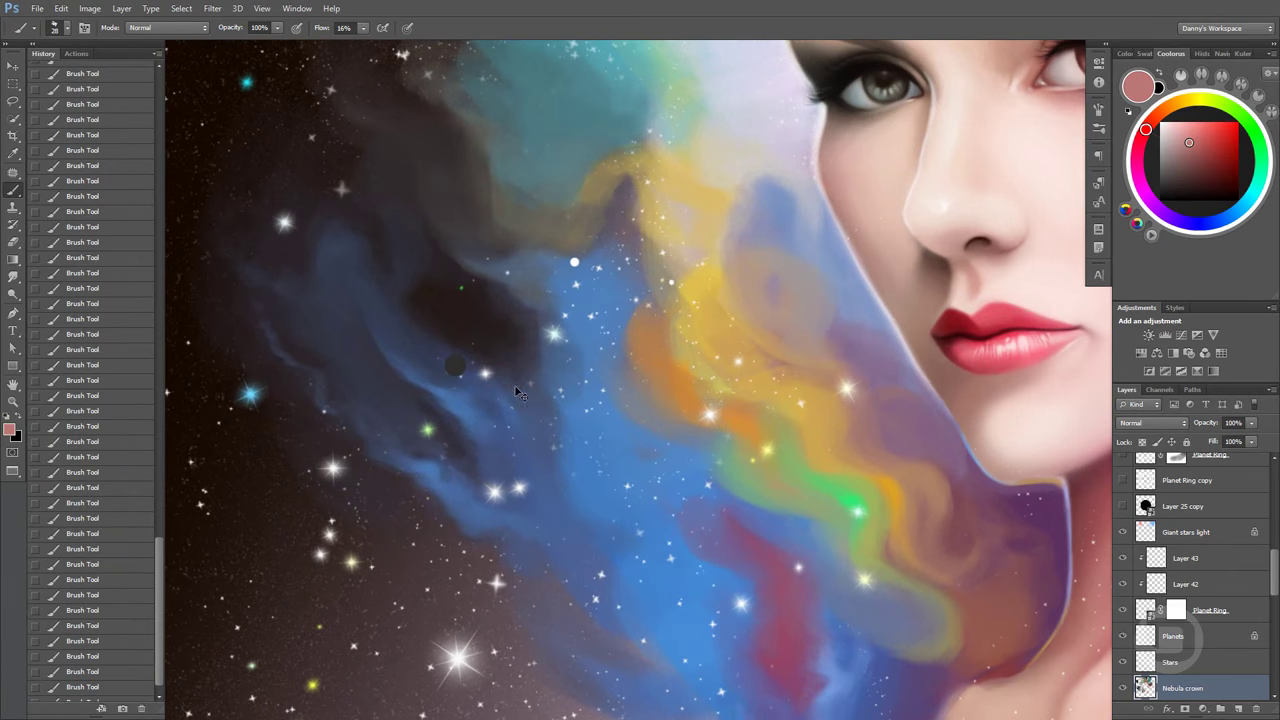
pyautogui.moveTo(587, 402)
pyautogui.mouseDown()
pyautogui.moveTo(471, 390)
pyautogui.moveTo(495, 386)
pyautogui.mouseUp()
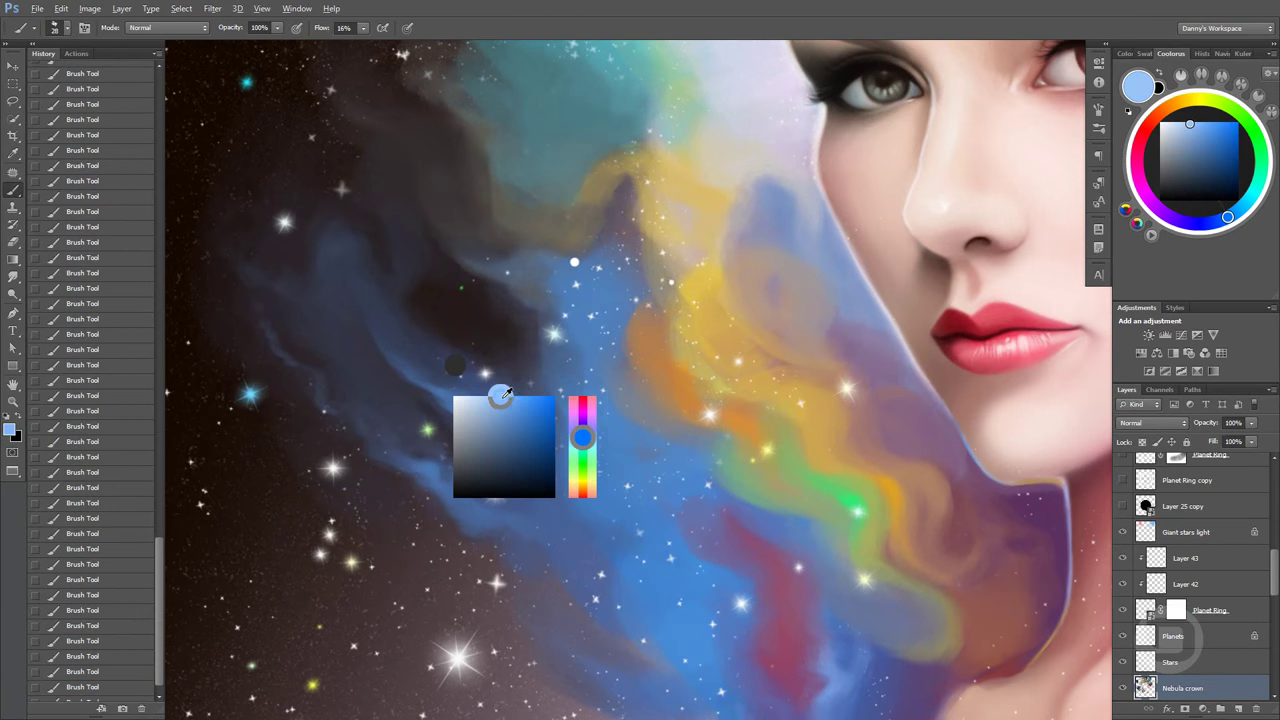
pyautogui.moveTo(1240, 200); pyautogui.dragTo(1249, 199)
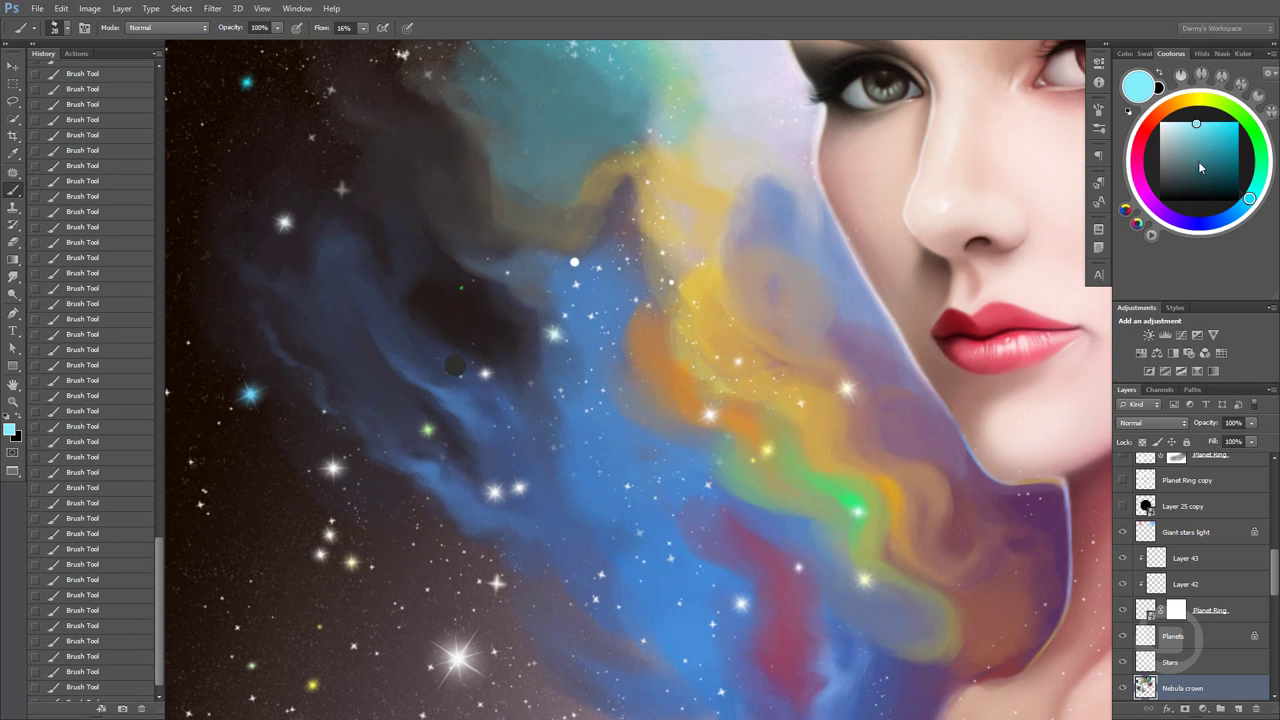
pyautogui.moveTo(450, 401); pyautogui.dragTo(452, 401)
pyautogui.click(452, 401)
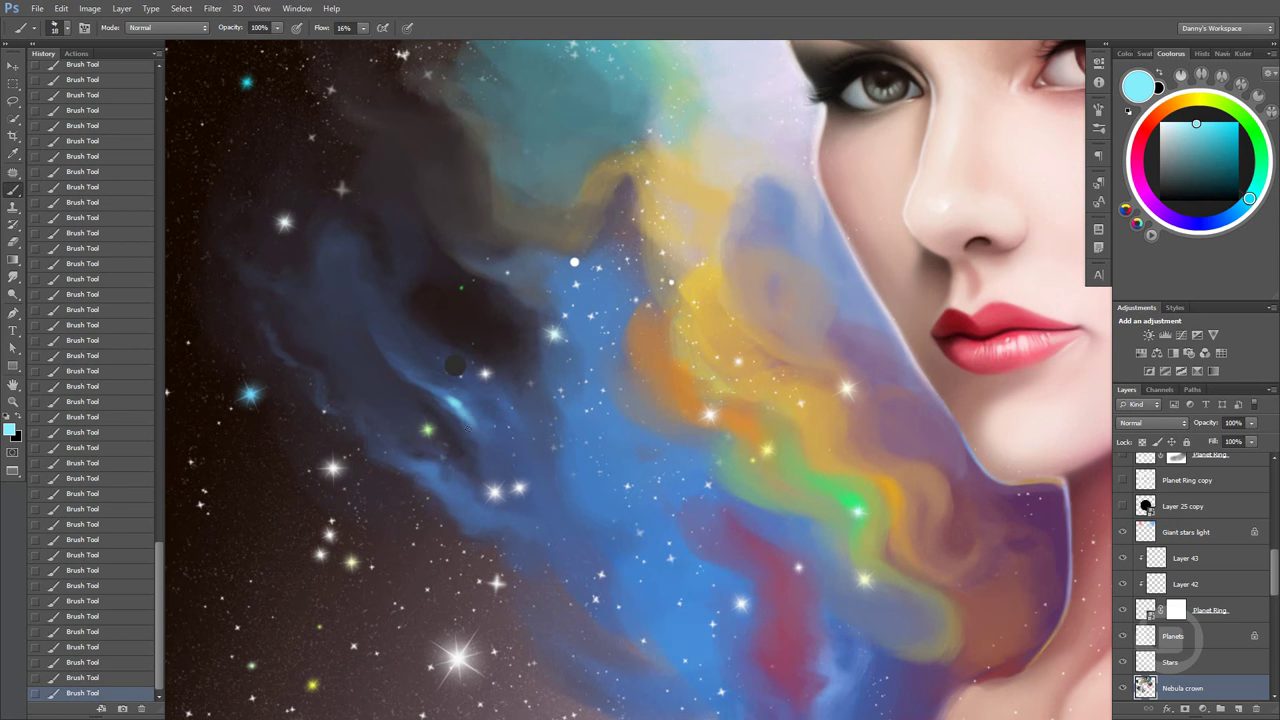
# Enlarge the brush to 47 px, sample several nebula blues, then reset colours to default
pyautogui.keyDown('alt'); pyautogui.click(476, 414); pyautogui.keyUp('alt')
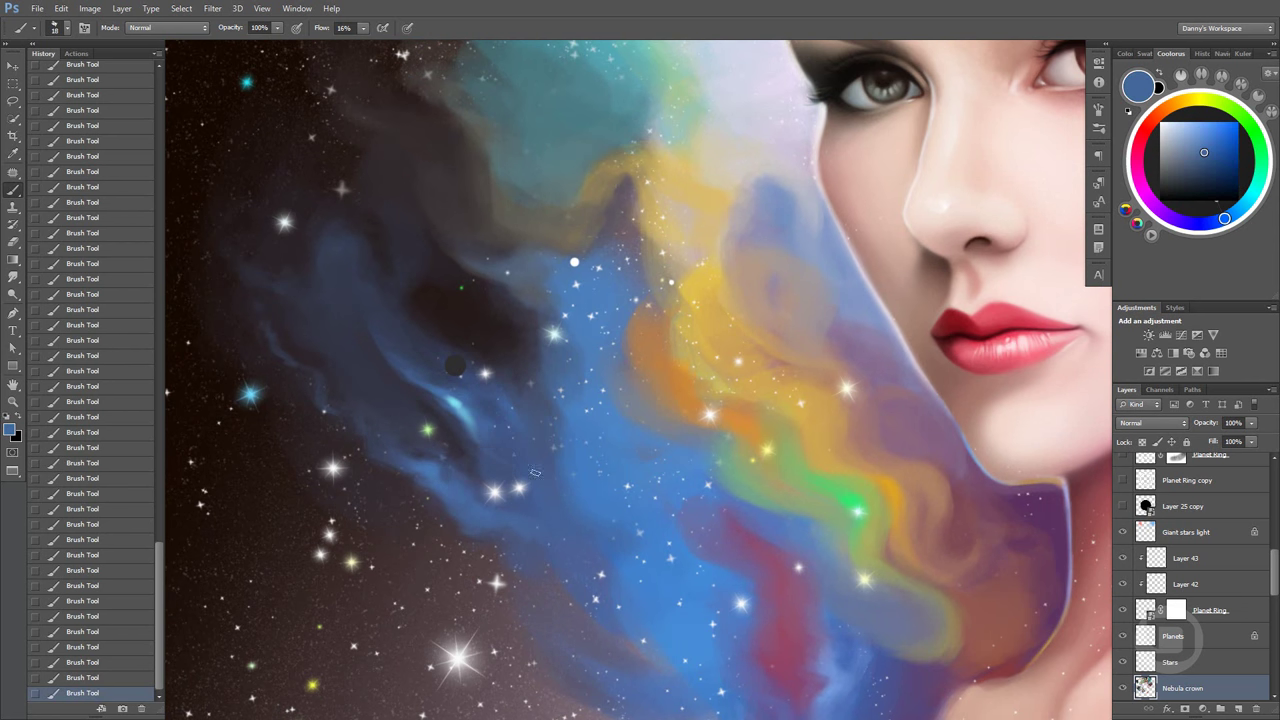
pyautogui.keyDown('alt'); pyautogui.click(466, 416); pyautogui.keyUp('alt')
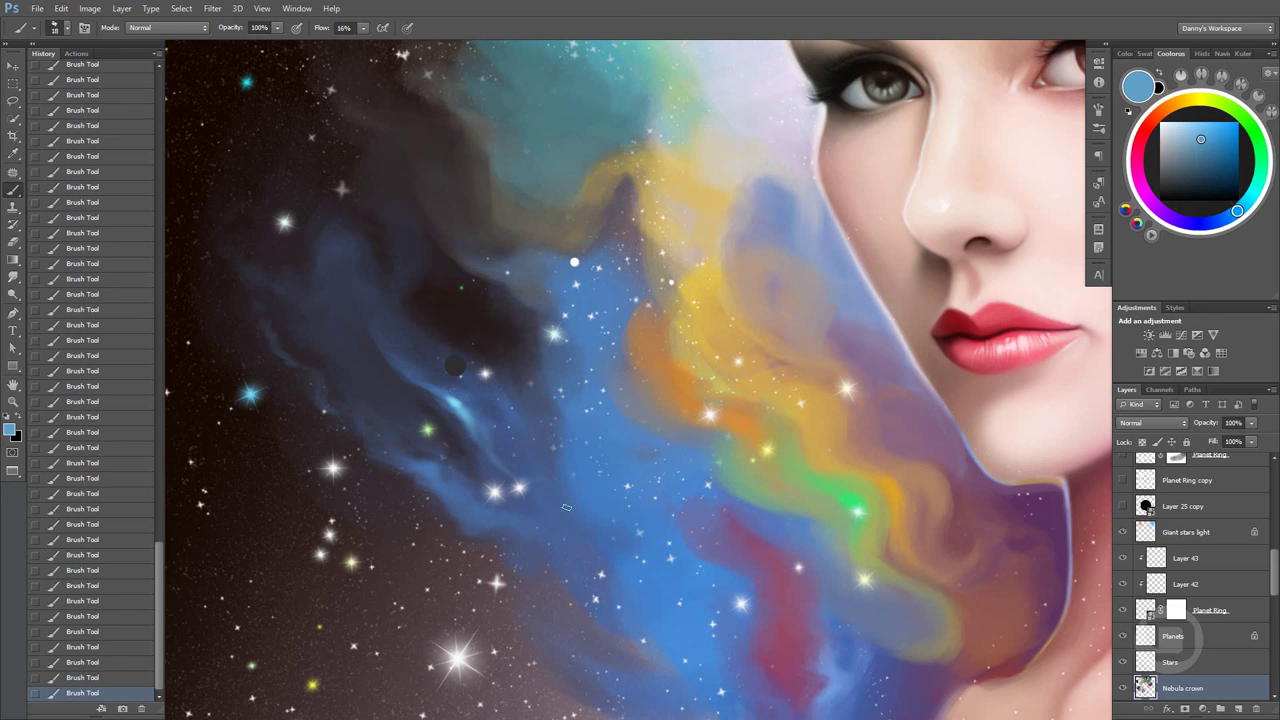
pyautogui.keyDown('alt'); pyautogui.rightClick(568, 489); pyautogui.keyUp('alt')
pyautogui.keyDown('alt'); pyautogui.click(570, 500); pyautogui.keyUp('alt')
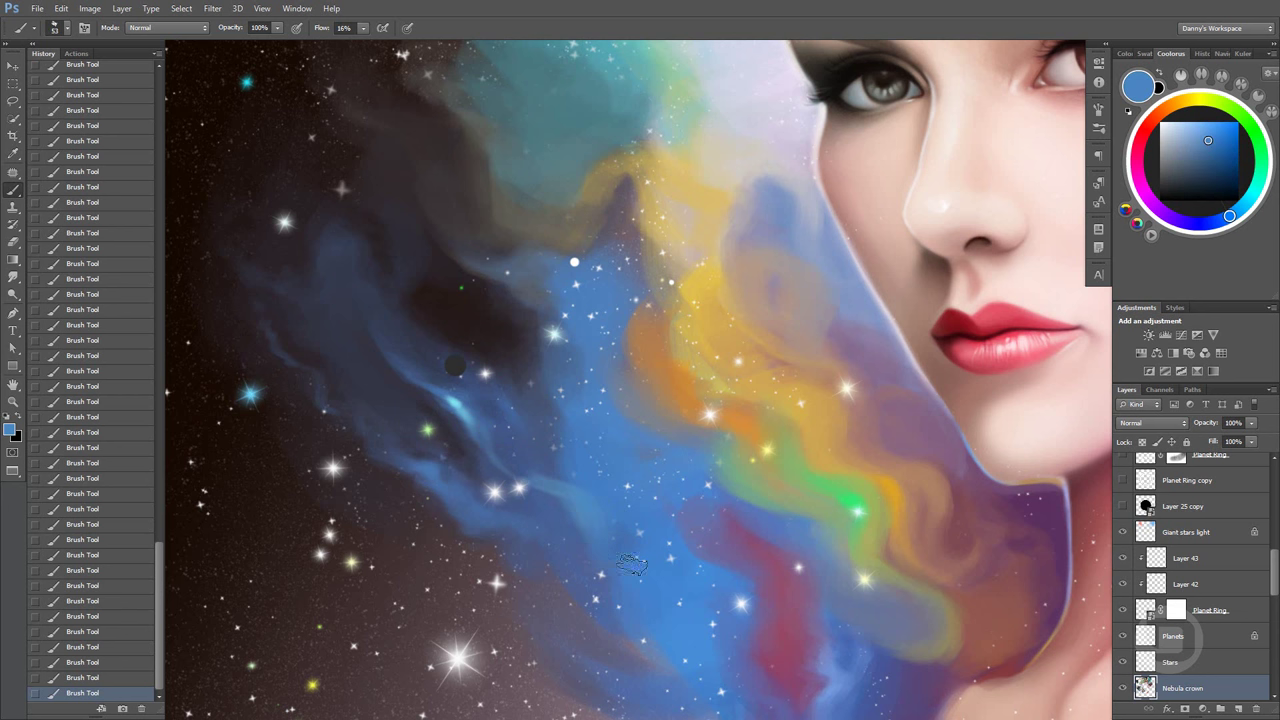
pyautogui.keyDown('alt'); pyautogui.click(575, 489); pyautogui.keyUp('alt')
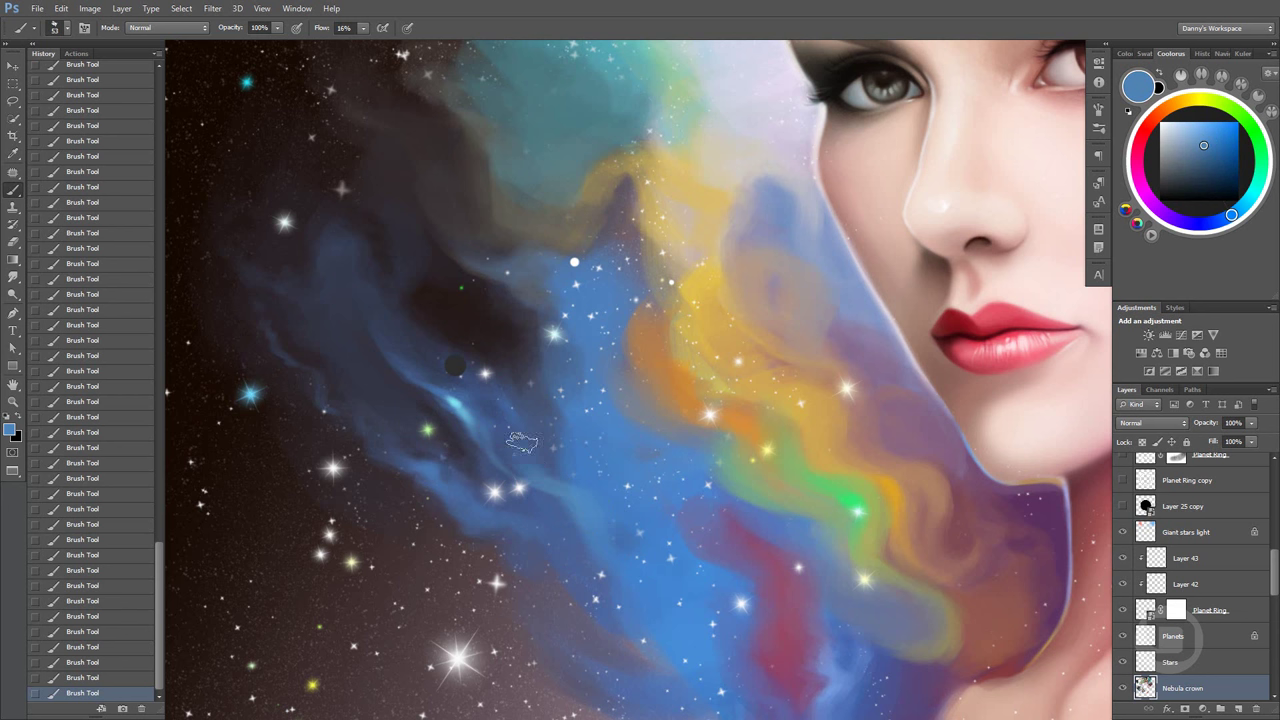
pyautogui.keyDown('alt'); pyautogui.click(581, 472); pyautogui.keyUp('alt')
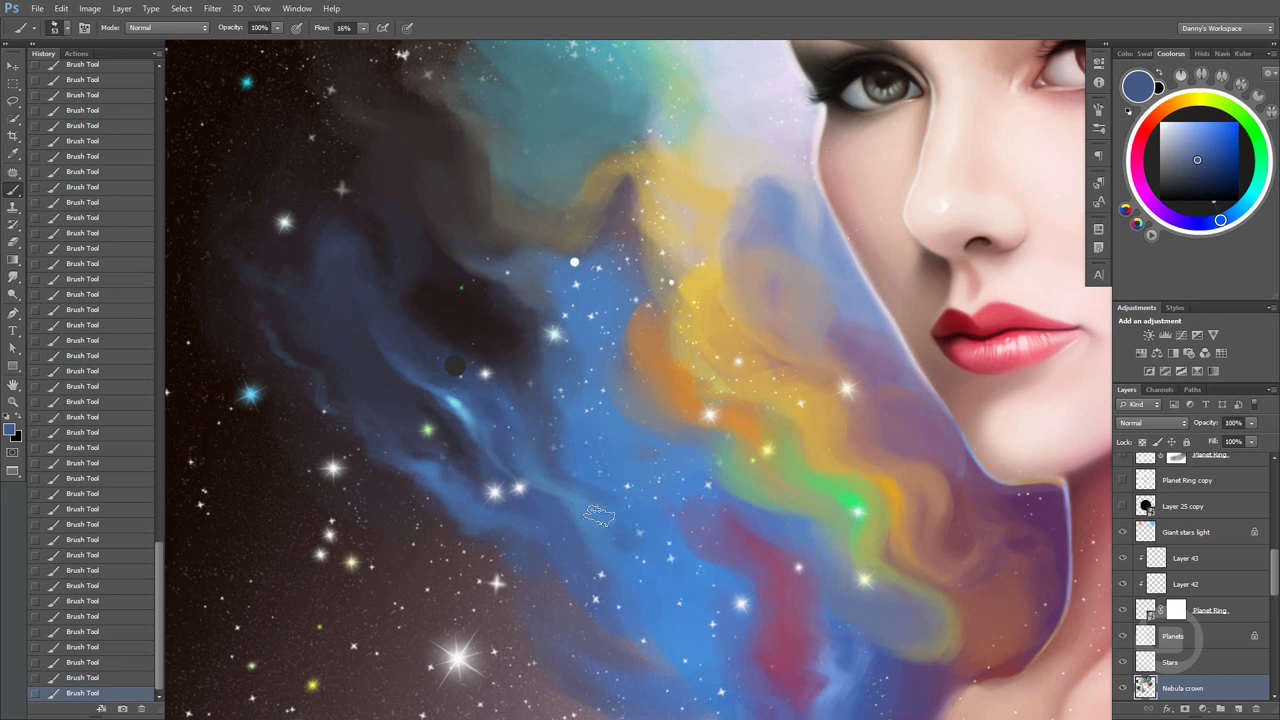
pyautogui.keyDown('alt'); pyautogui.click(610, 492); pyautogui.keyUp('alt')
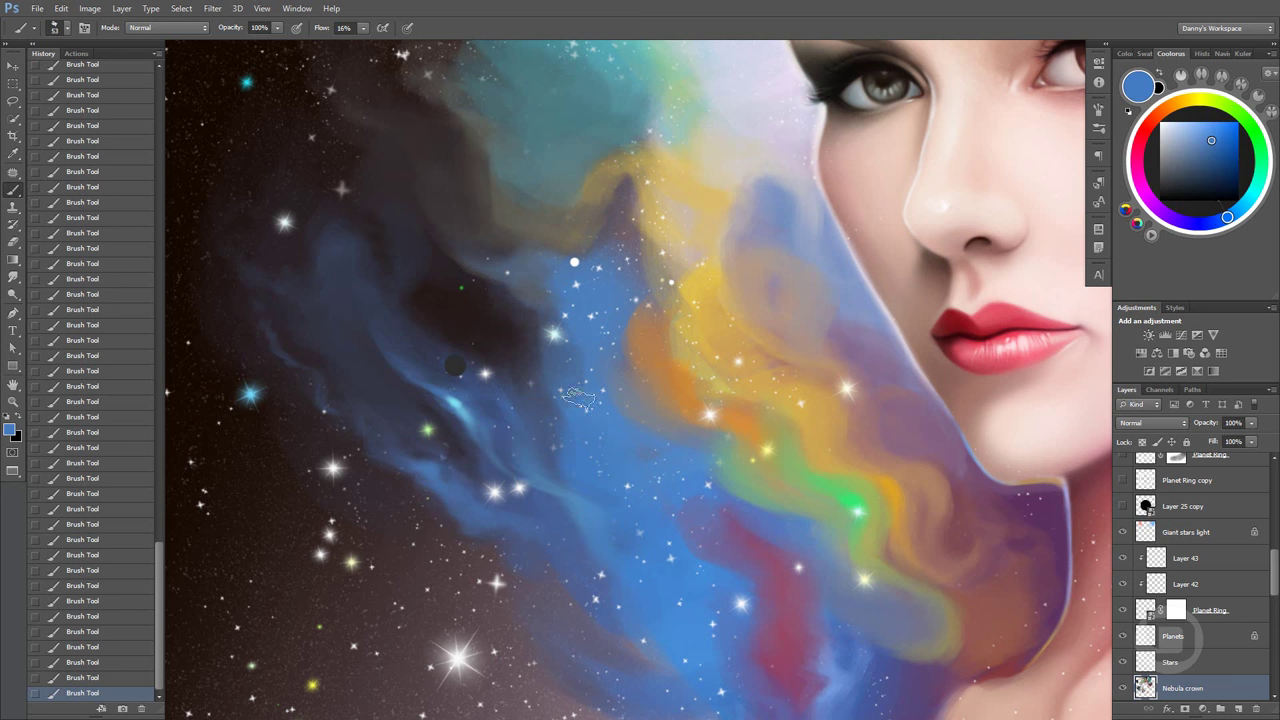
pyautogui.press('d')
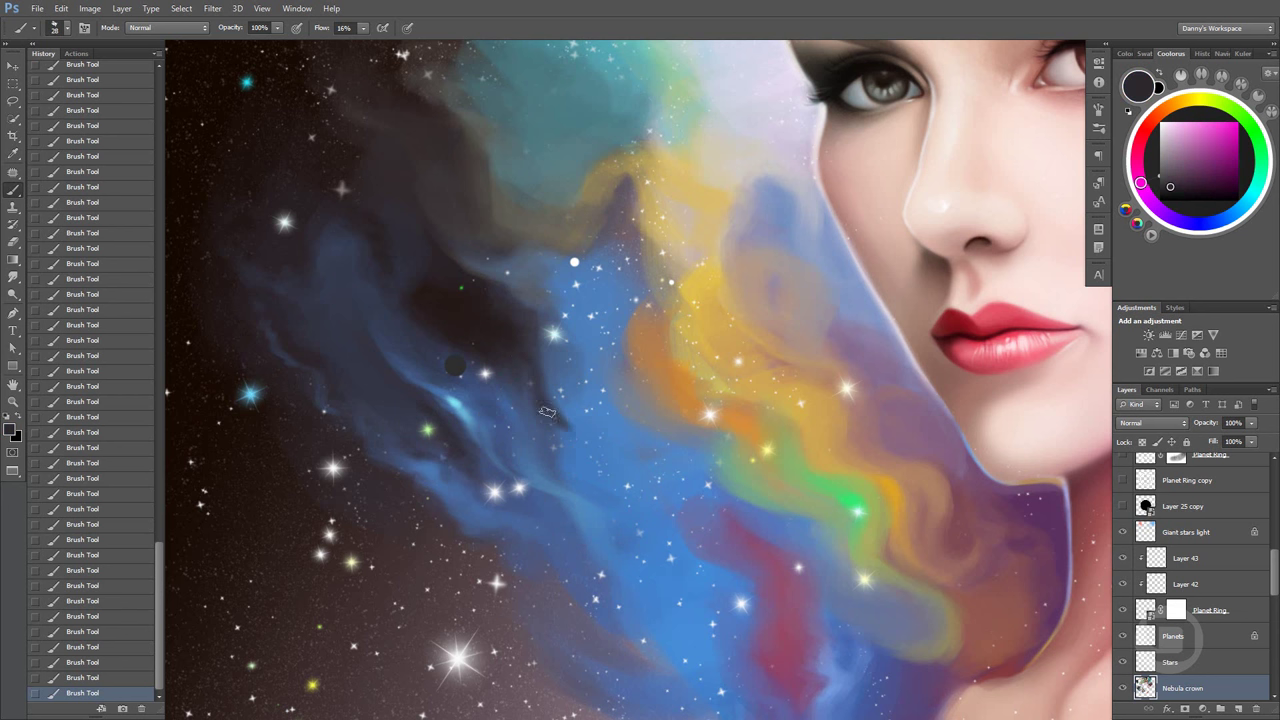
# Sample mid blues, navy and dark purple-navy tones from the nebula
pyautogui.keyDown('alt'); pyautogui.click(560, 410); pyautogui.keyUp('alt')
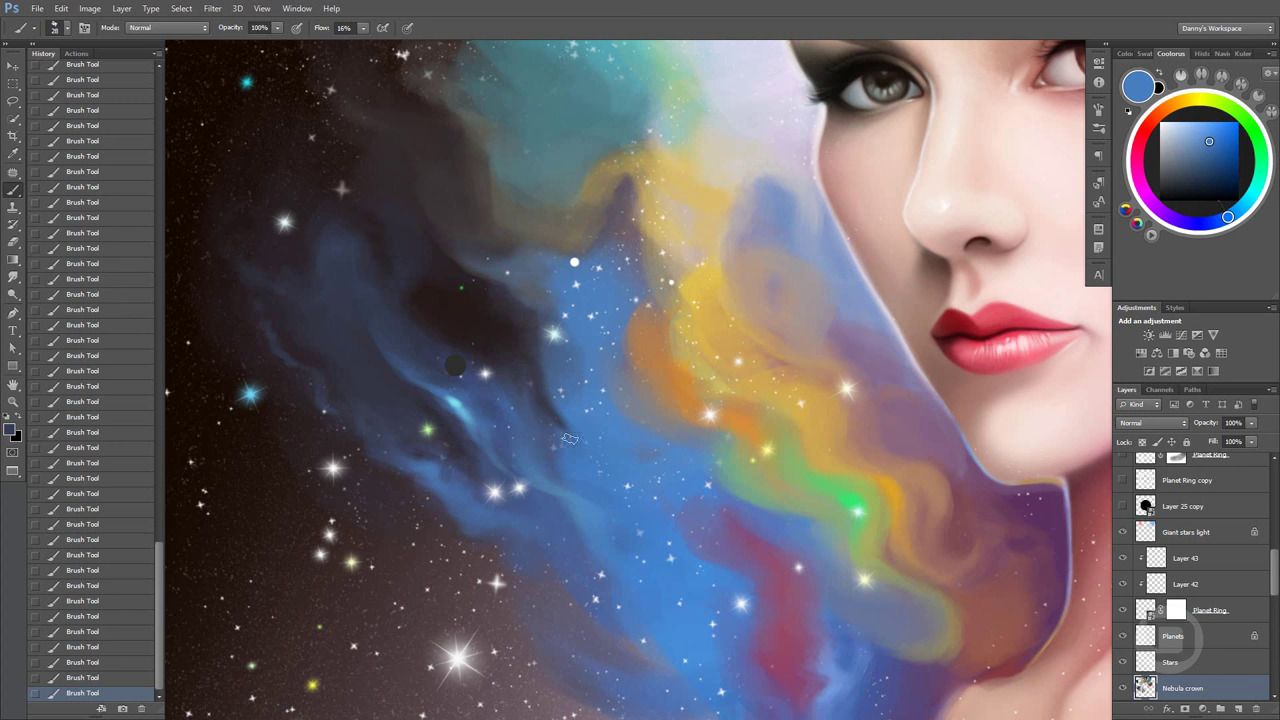
pyautogui.keyDown('alt'); pyautogui.click(569, 438); pyautogui.keyUp('alt')
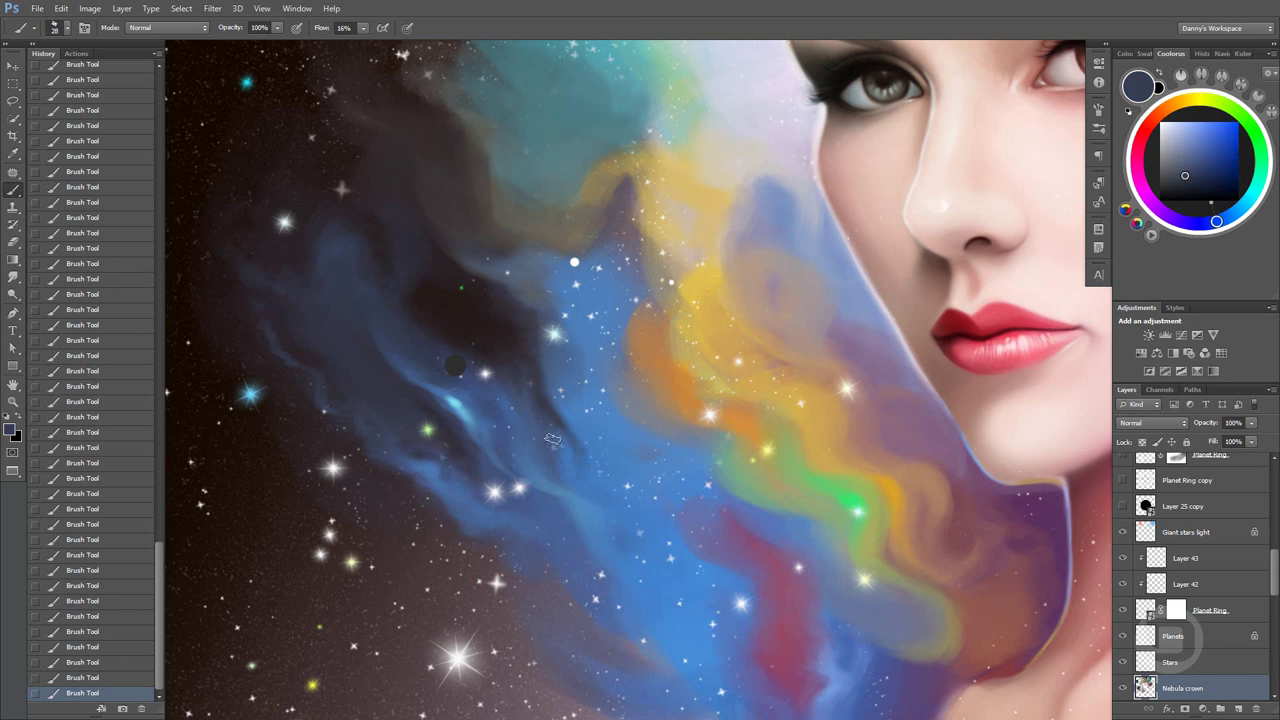
pyautogui.keyDown('alt'); pyautogui.click(586, 497); pyautogui.keyUp('alt')
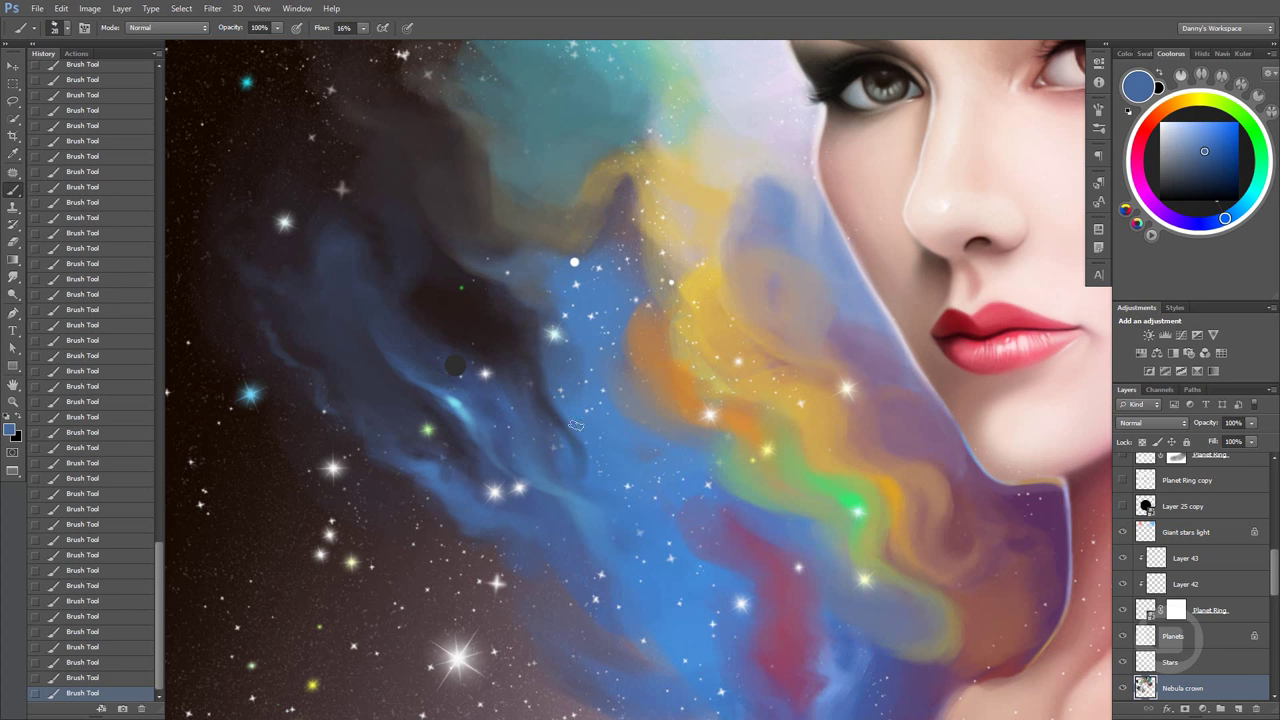
pyautogui.keyDown('alt'); pyautogui.click(593, 485); pyautogui.keyUp('alt')
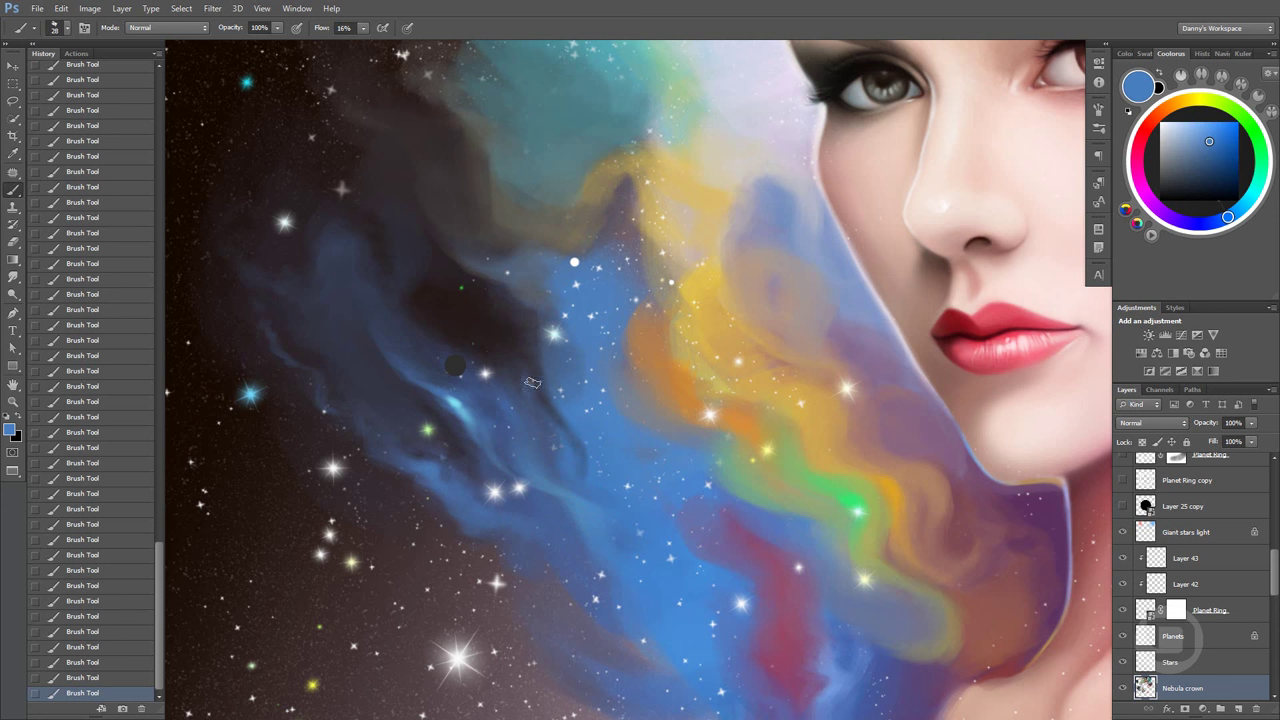
pyautogui.keyDown('alt'); pyautogui.click(517, 347); pyautogui.keyUp('alt')
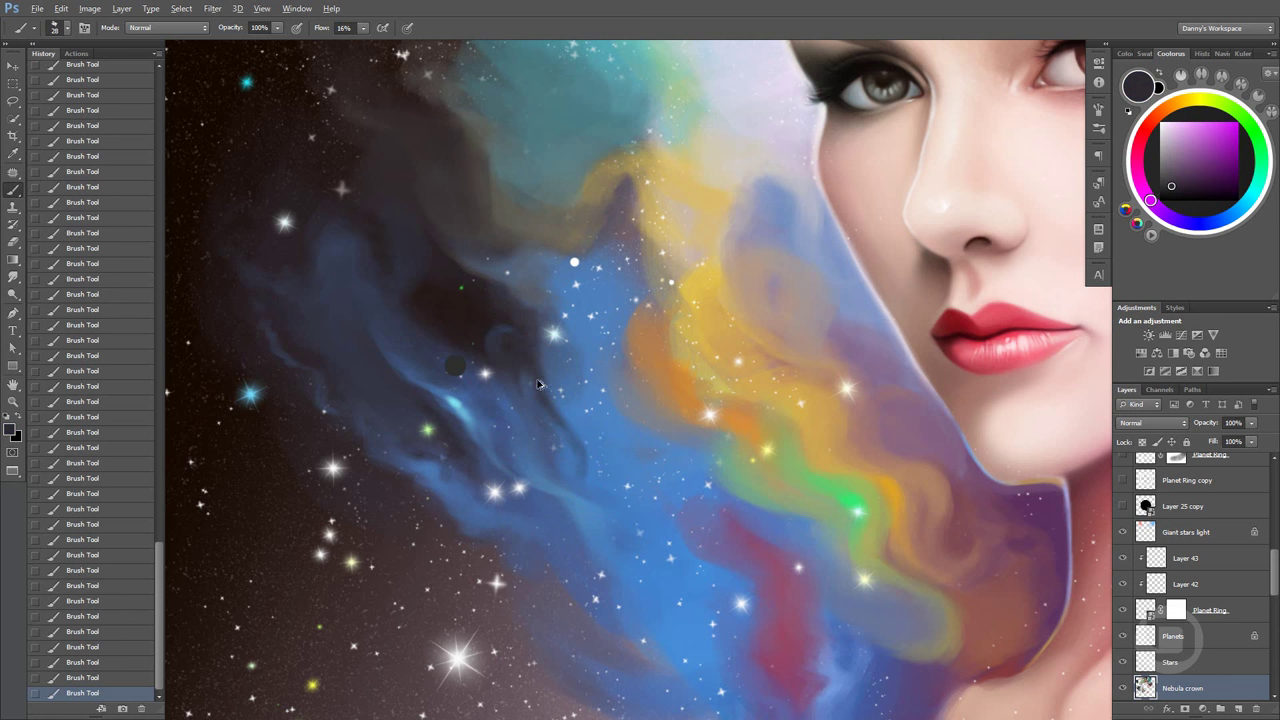
pyautogui.keyDown('alt'); pyautogui.click(523, 337); pyautogui.keyUp('alt')
pyautogui.keyDown('alt'); pyautogui.click(565, 452); pyautogui.keyUp('alt')
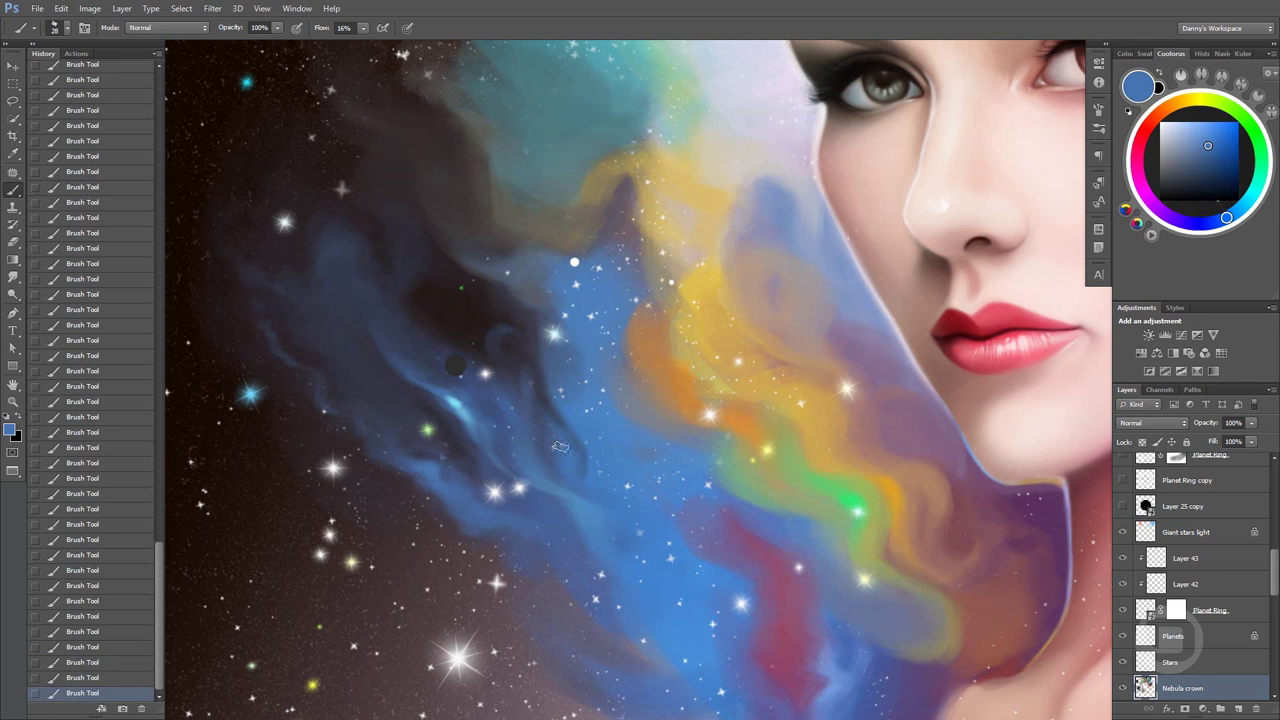
pyautogui.keyDown('alt'); pyautogui.click(562, 376); pyautogui.keyUp('alt')
# Paint faint blue wisps across the dark left area of the nebula crown
pyautogui.moveTo(520, 310); pyautogui.dragTo(516, 343)
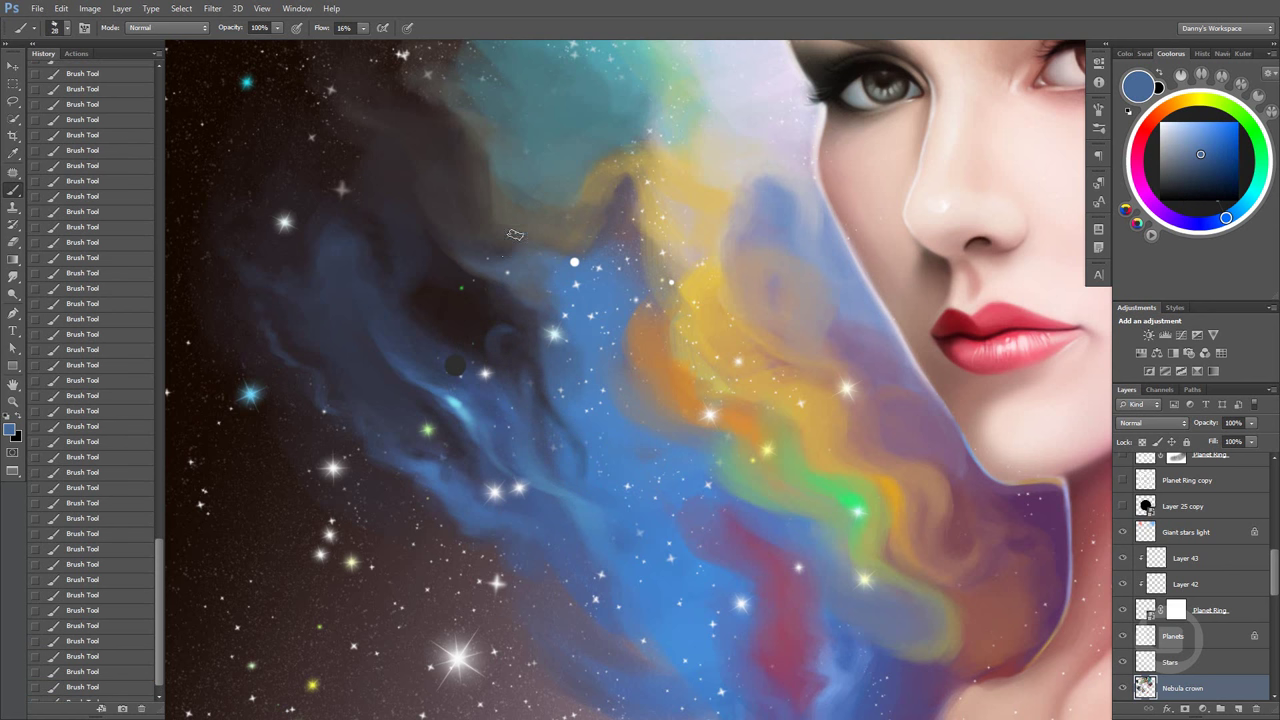
pyautogui.moveTo(394, 337); pyautogui.dragTo(420, 355)
pyautogui.keyDown('alt'); pyautogui.click(433, 368); pyautogui.keyUp('alt')
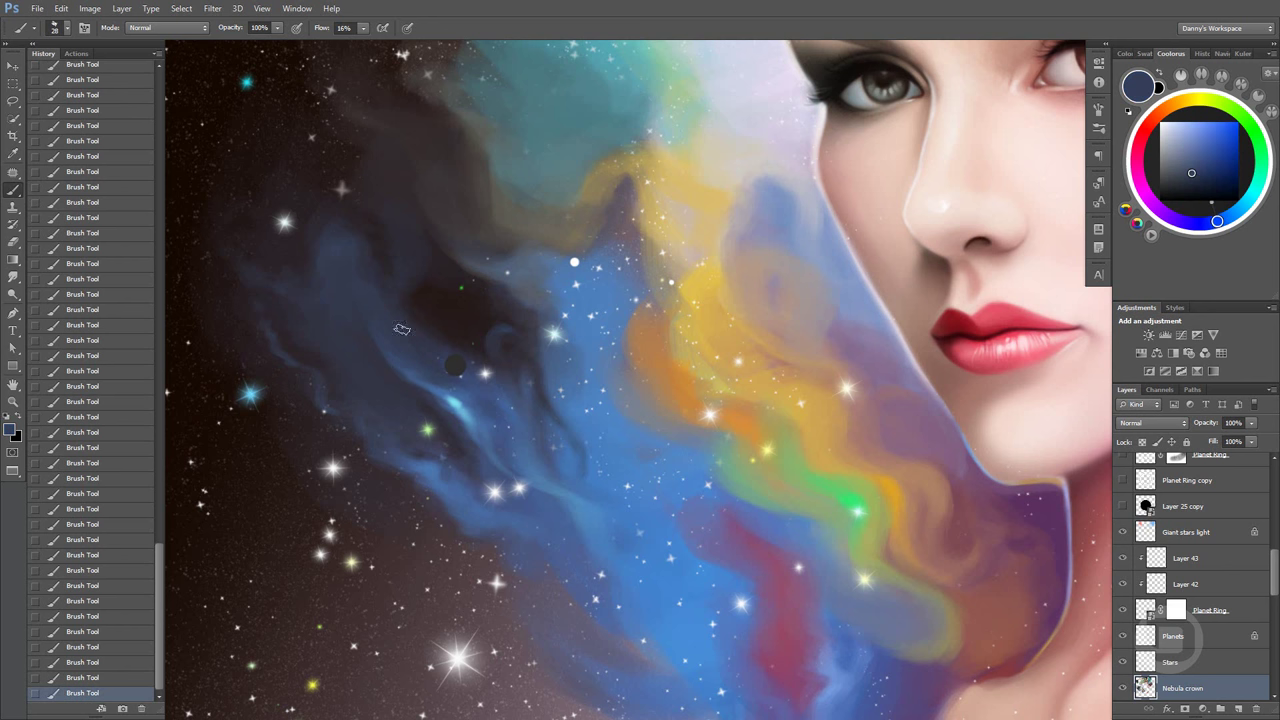
pyautogui.keyDown('alt'); pyautogui.click(415, 377); pyautogui.keyUp('alt')
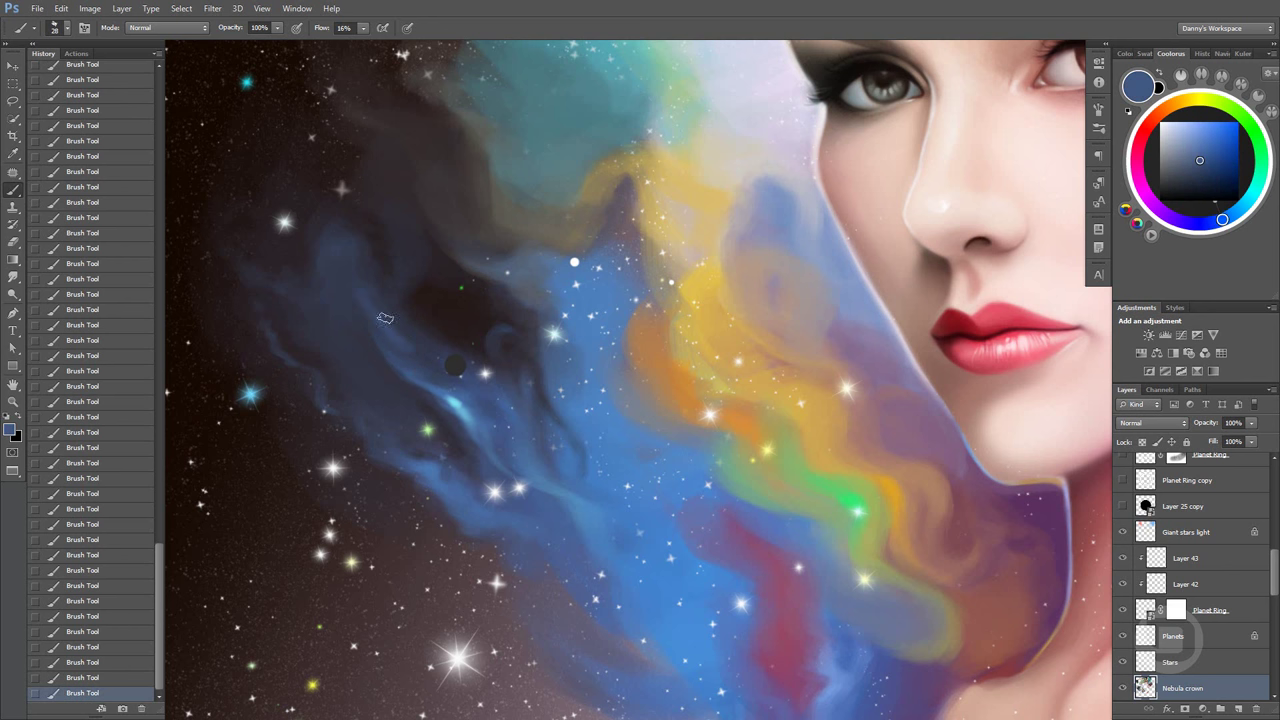
pyautogui.moveTo(403, 311)
pyautogui.mouseDown()
pyautogui.moveTo(349, 237)
pyautogui.moveTo(360, 240)
pyautogui.mouseUp()
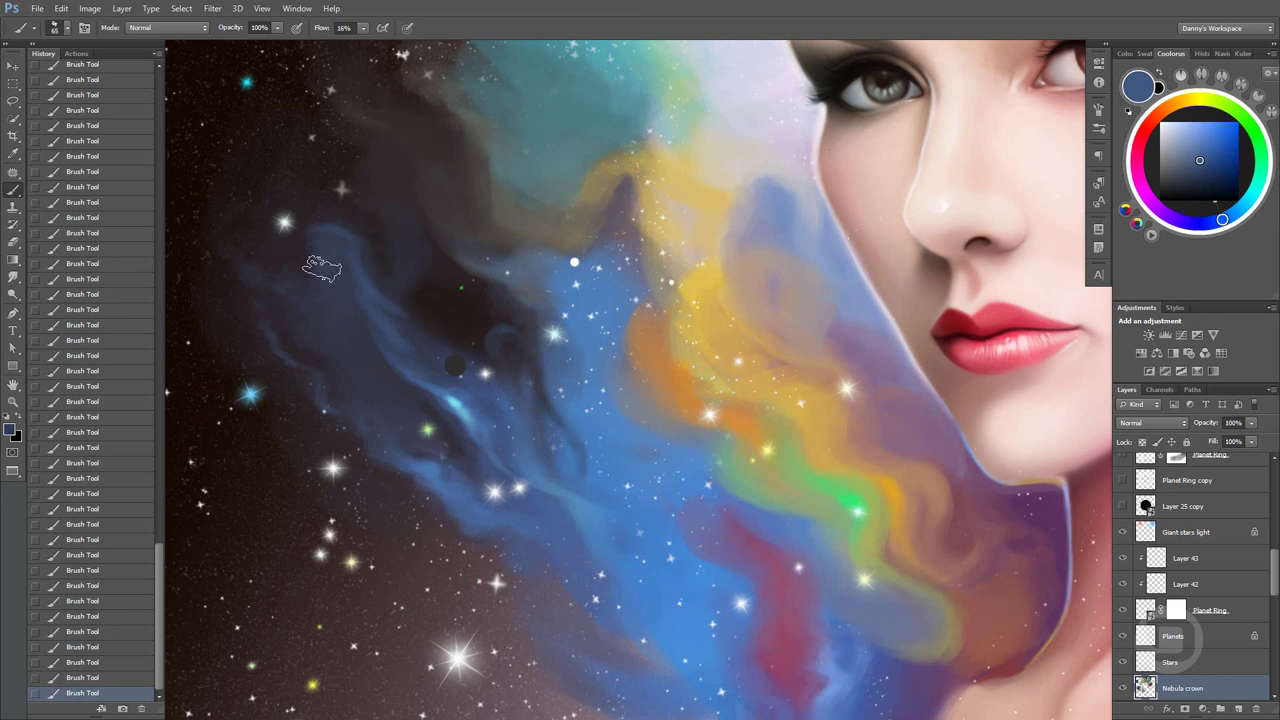
pyautogui.keyDown('alt'); pyautogui.click(340, 264); pyautogui.keyUp('alt')
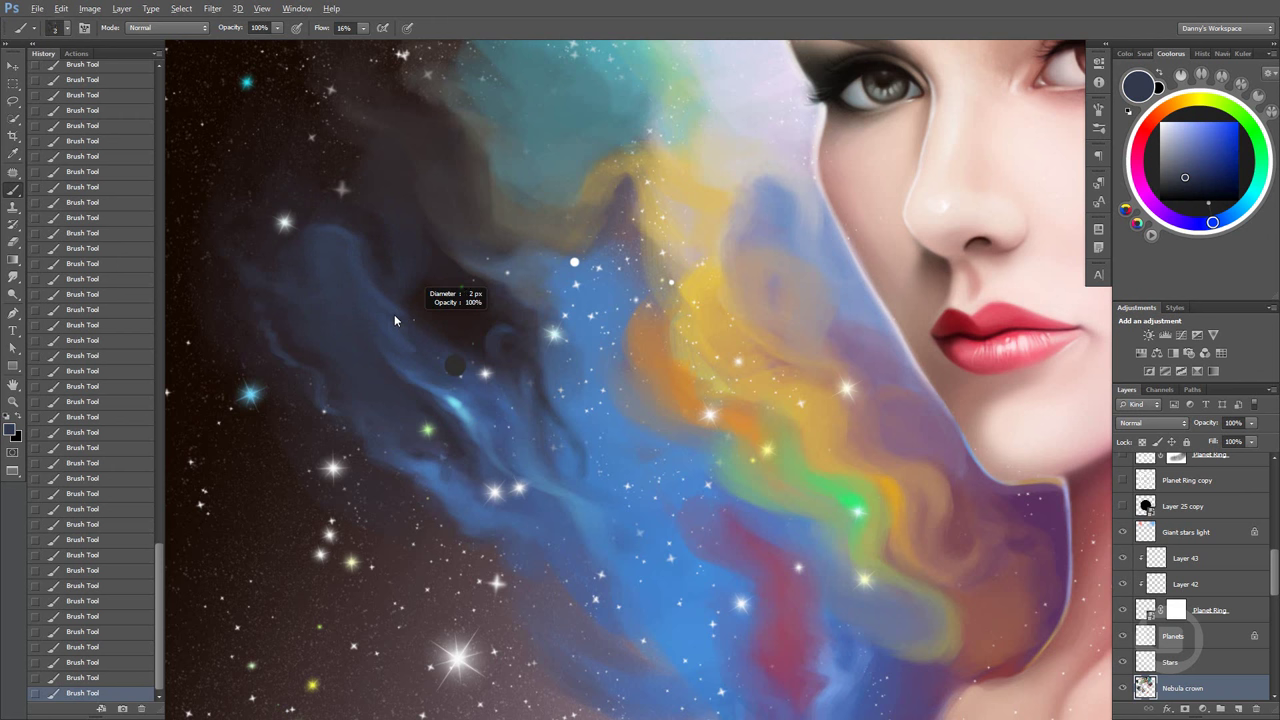
# Zoom in on the dark nebula area and sample near-black magenta and navy
pyautogui.moveTo(396, 317); pyautogui.dragTo(460, 324)
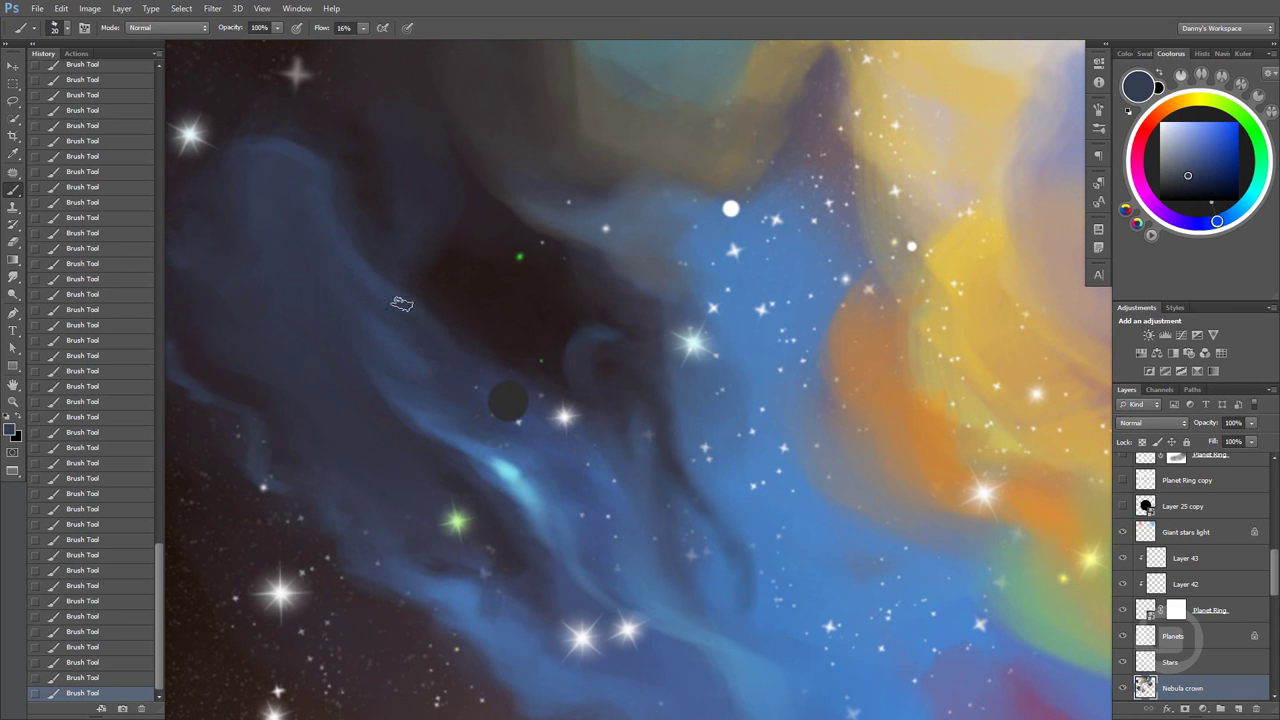
pyautogui.keyDown('alt'); pyautogui.click(387, 268); pyautogui.keyUp('alt')
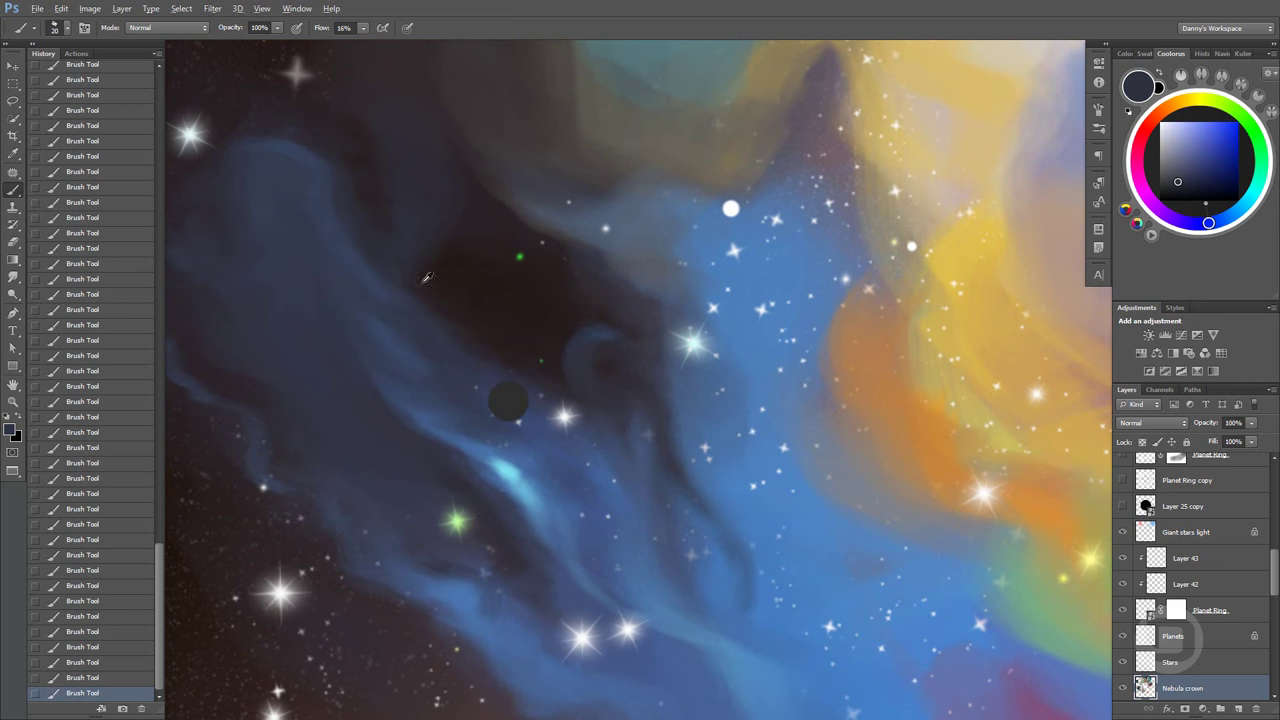
pyautogui.keyDown('alt'); pyautogui.click(426, 277); pyautogui.keyUp('alt')
pyautogui.keyDown('alt'); pyautogui.click(440, 322); pyautogui.keyUp('alt')
pyautogui.keyDown('alt'); pyautogui.click(430, 296); pyautogui.keyUp('alt')
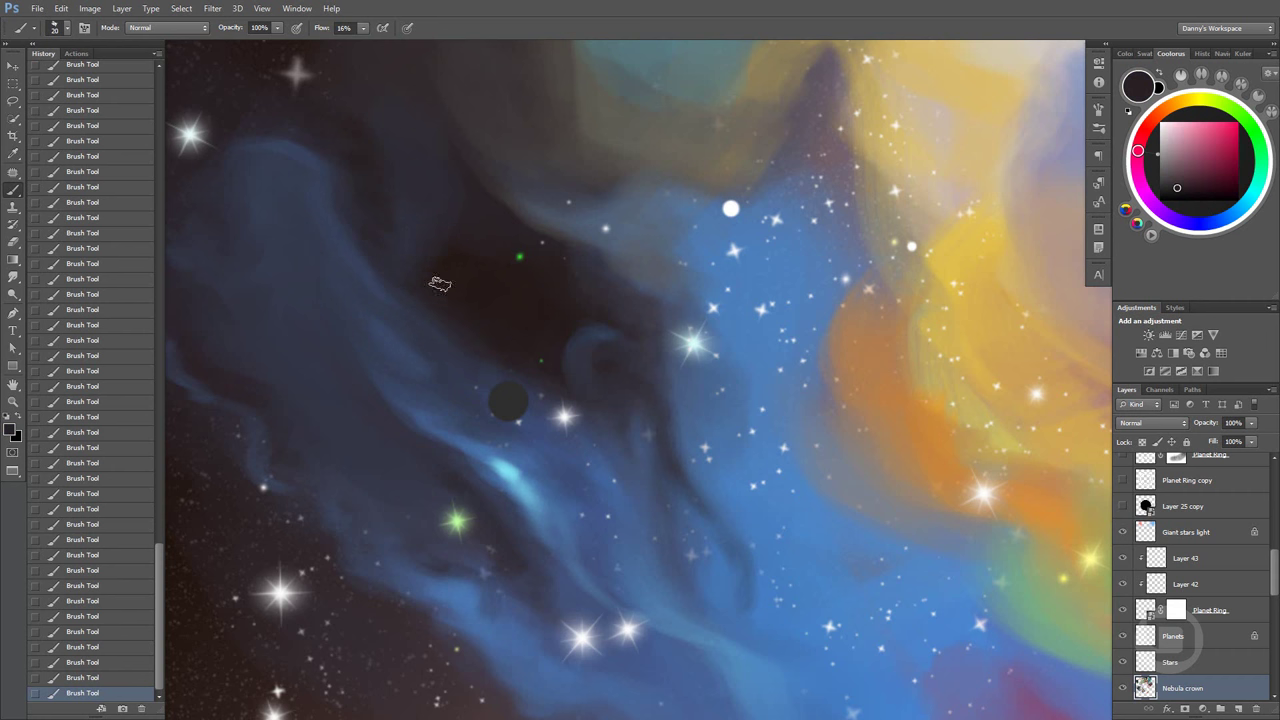
# Paint a teal stroke into the turquoise plume left of her hair, then sample darker teals
pyautogui.scroll(-5, 823, 416)
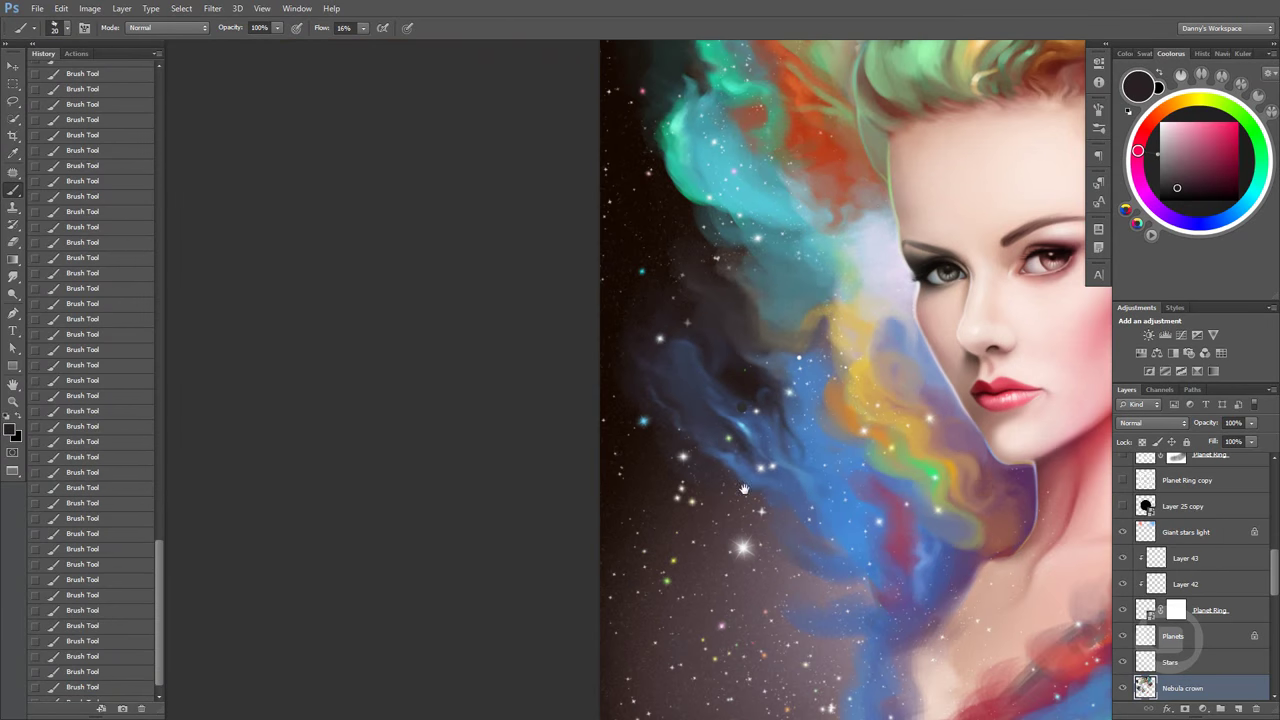
pyautogui.moveTo(877, 525)
pyautogui.mouseDown()
pyautogui.moveTo(841, 521)
pyautogui.moveTo(770, 380)
pyautogui.mouseUp()
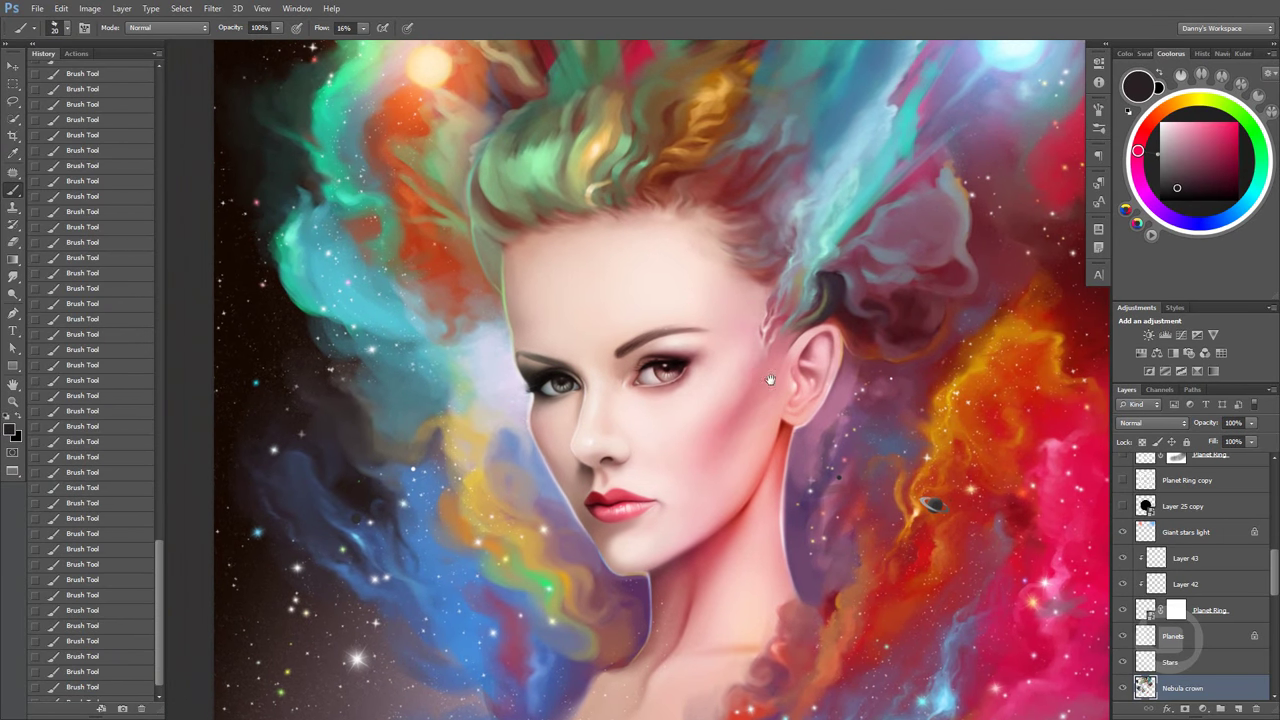
pyautogui.scroll(1, 415, 357)
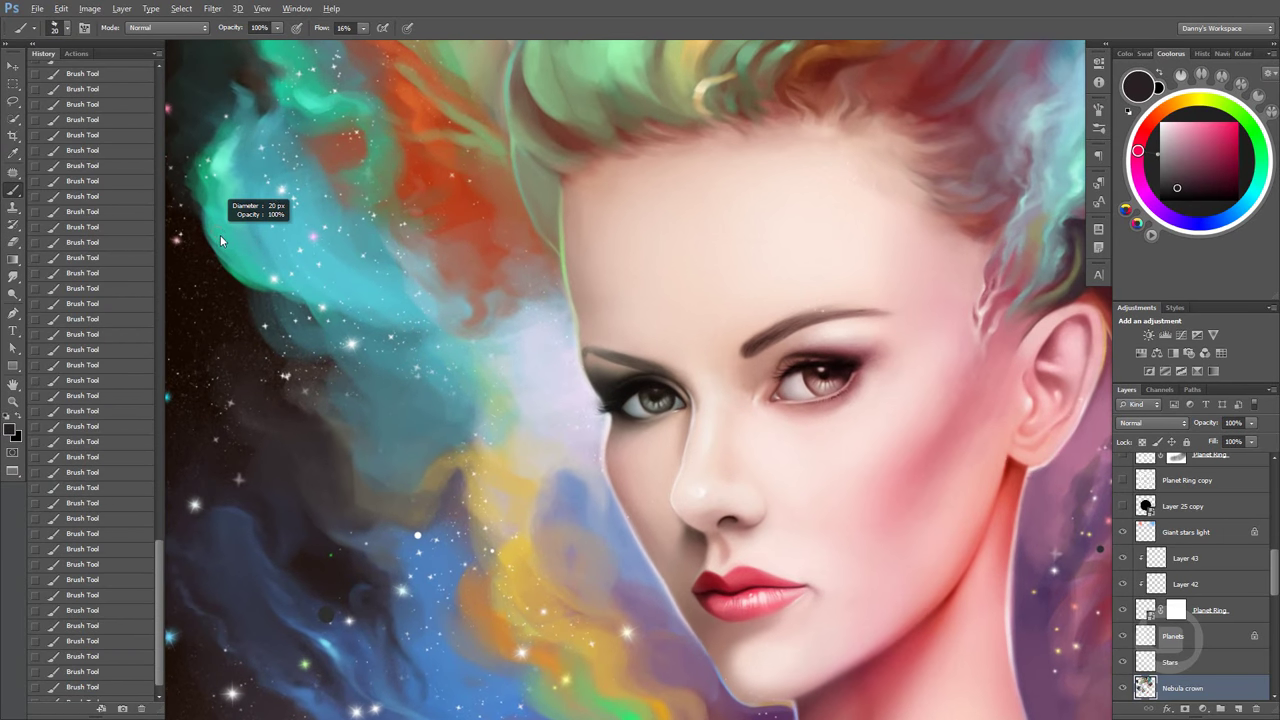
pyautogui.keyDown('alt'); pyautogui.click(231, 240); pyautogui.keyUp('alt')
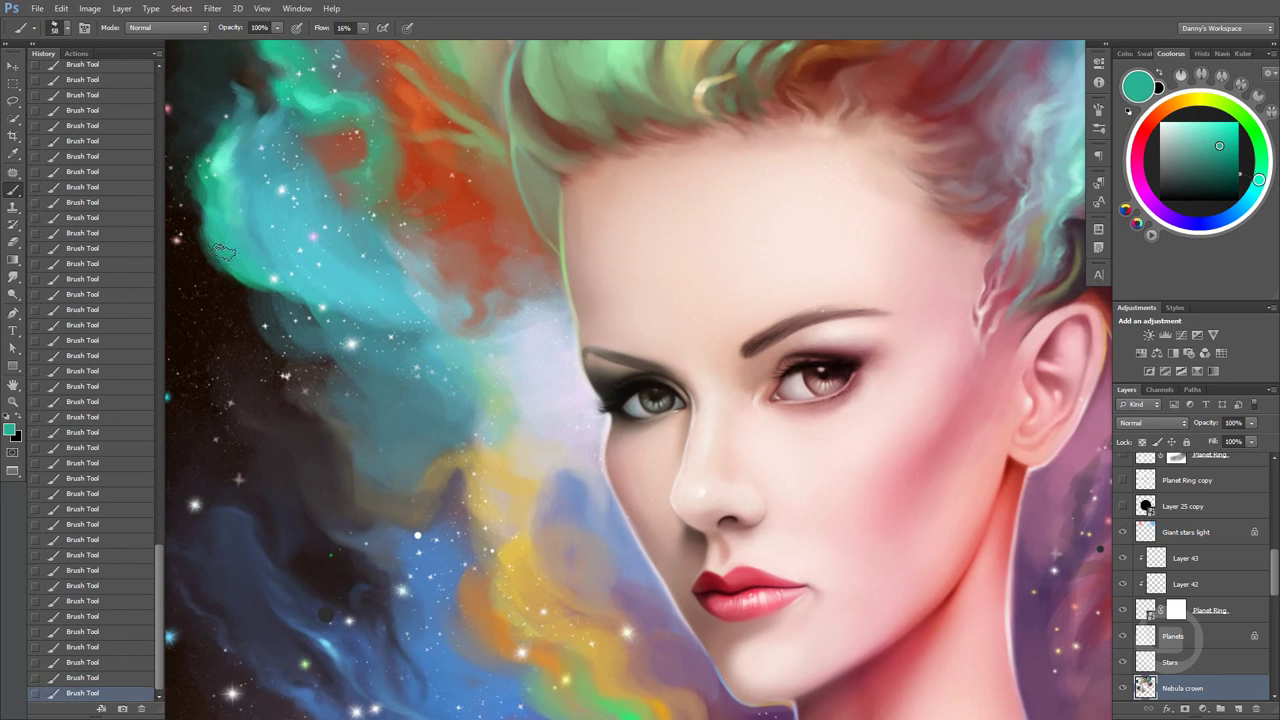
pyautogui.moveTo(215, 245); pyautogui.dragTo(258, 290)
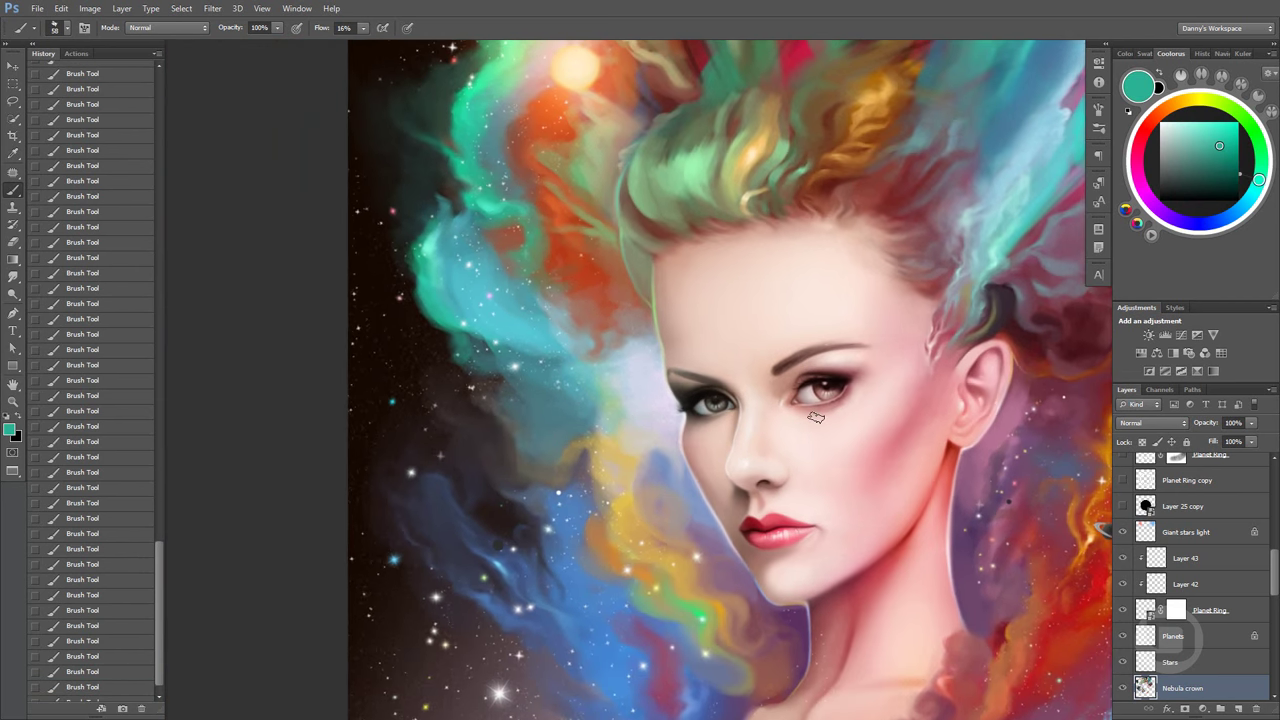
pyautogui.keyDown('alt'); pyautogui.click(420, 290); pyautogui.keyUp('alt')
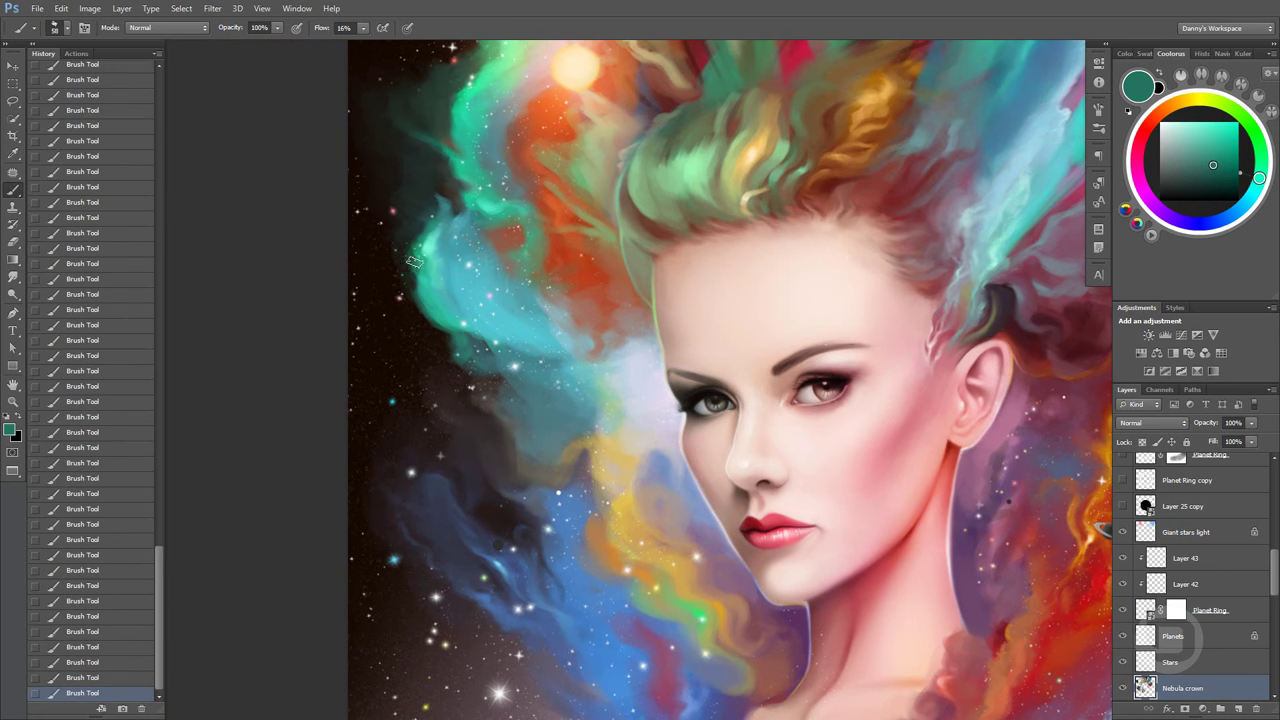
pyautogui.keyDown('alt'); pyautogui.click(430, 314); pyautogui.keyUp('alt')
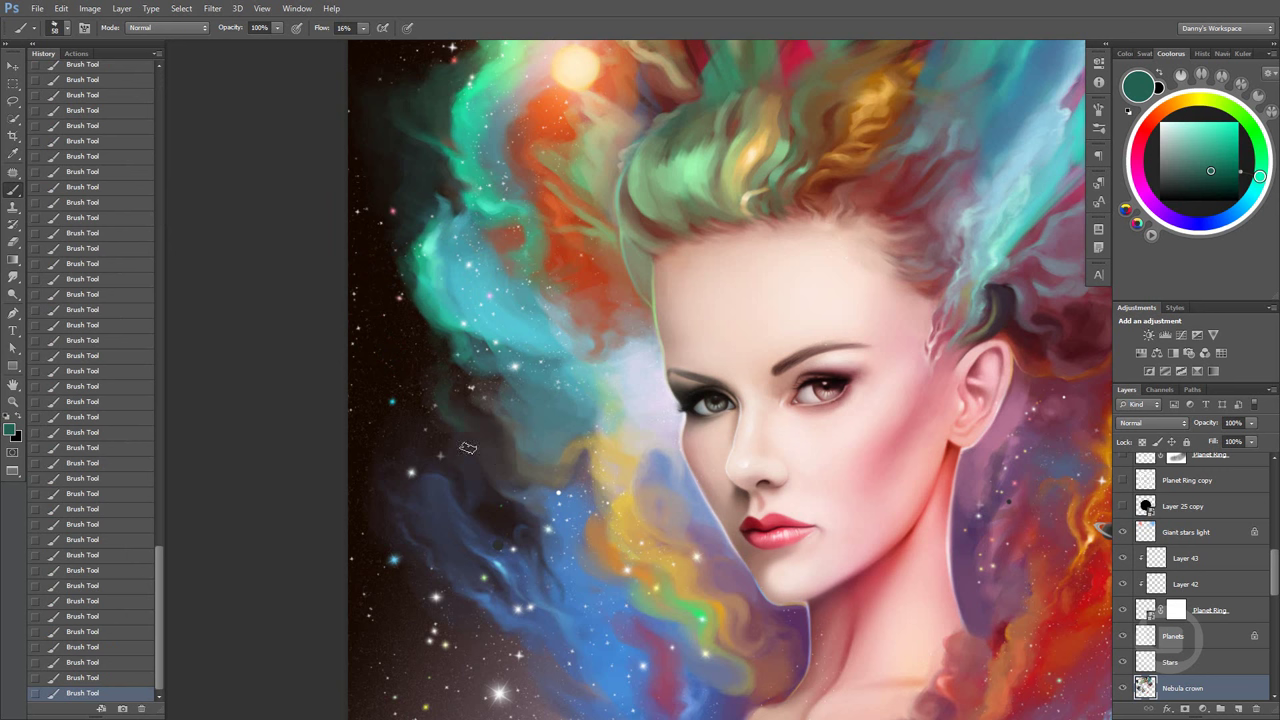
# Sample dark and teal tones, then paint pale grey-green into the nebula beside the face
pyautogui.keyDown('alt'); pyautogui.click(451, 365); pyautogui.keyUp('alt')
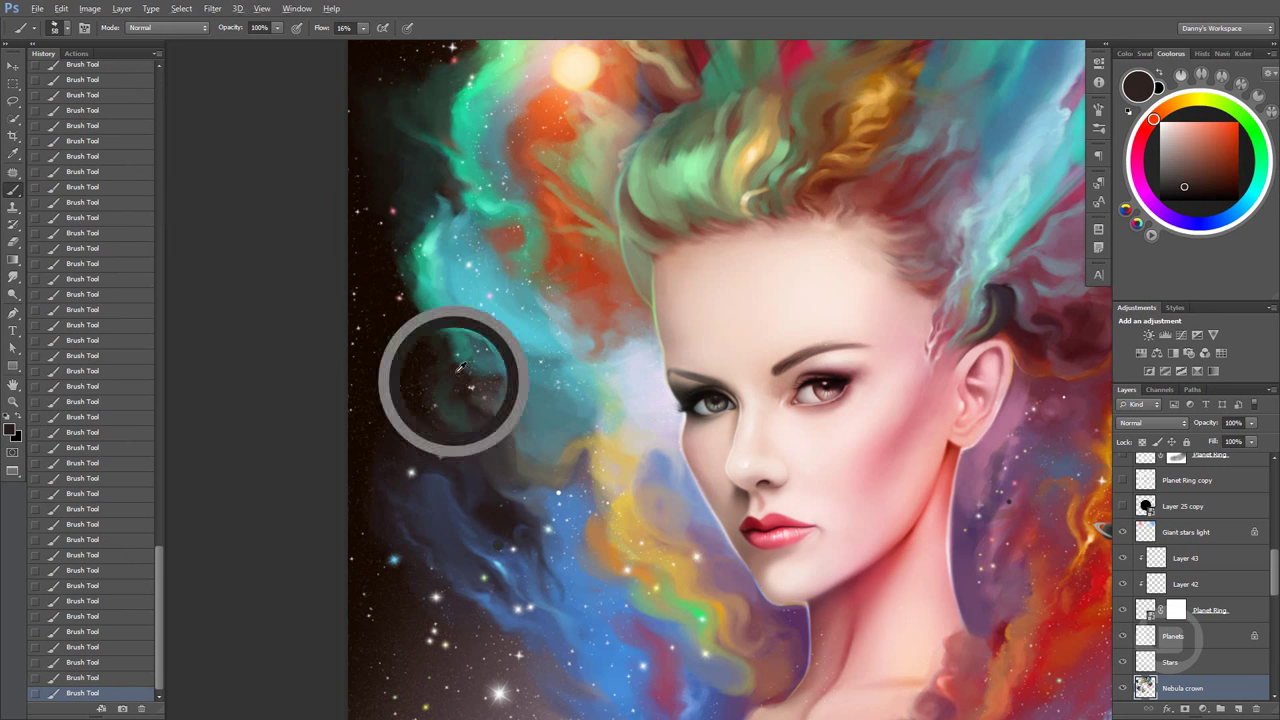
pyautogui.keyDown('alt'); pyautogui.click(483, 432); pyautogui.keyUp('alt')
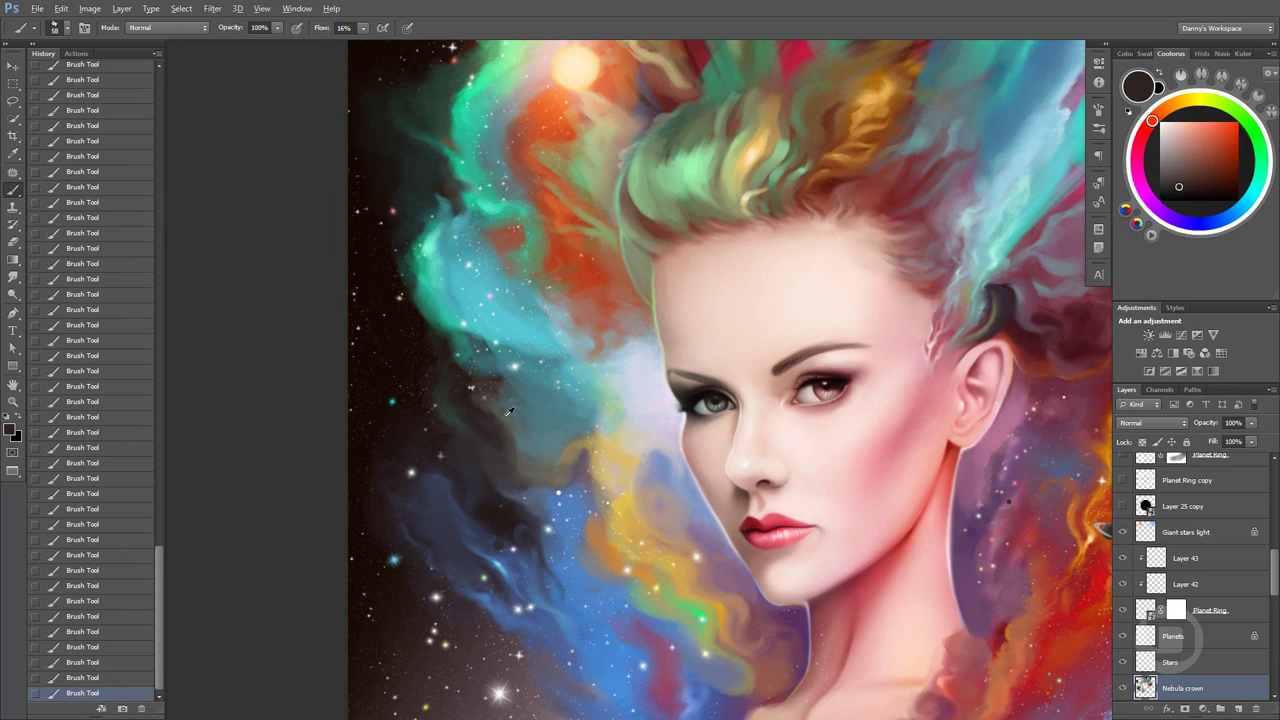
pyautogui.keyDown('alt'); pyautogui.click(468, 407); pyautogui.keyUp('alt')
pyautogui.keyDown('alt'); pyautogui.click(500, 400); pyautogui.keyUp('alt')
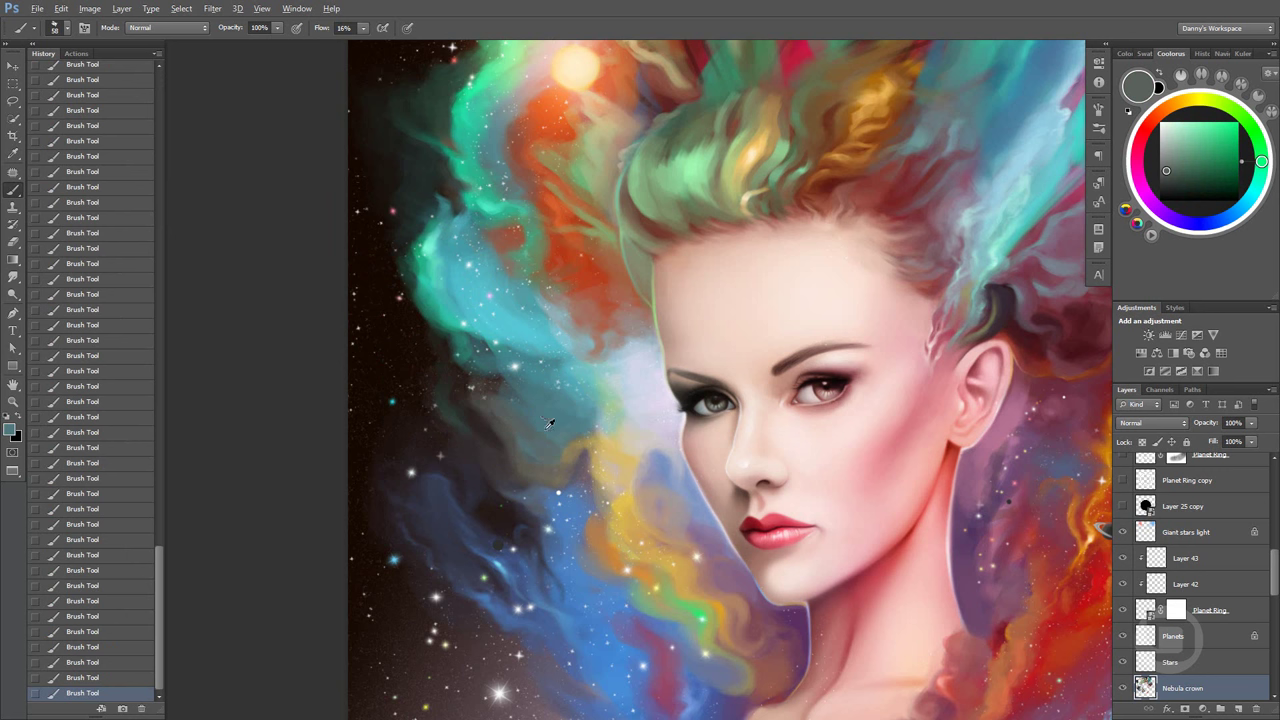
pyautogui.keyDown('alt'); pyautogui.click(561, 449); pyautogui.keyUp('alt')
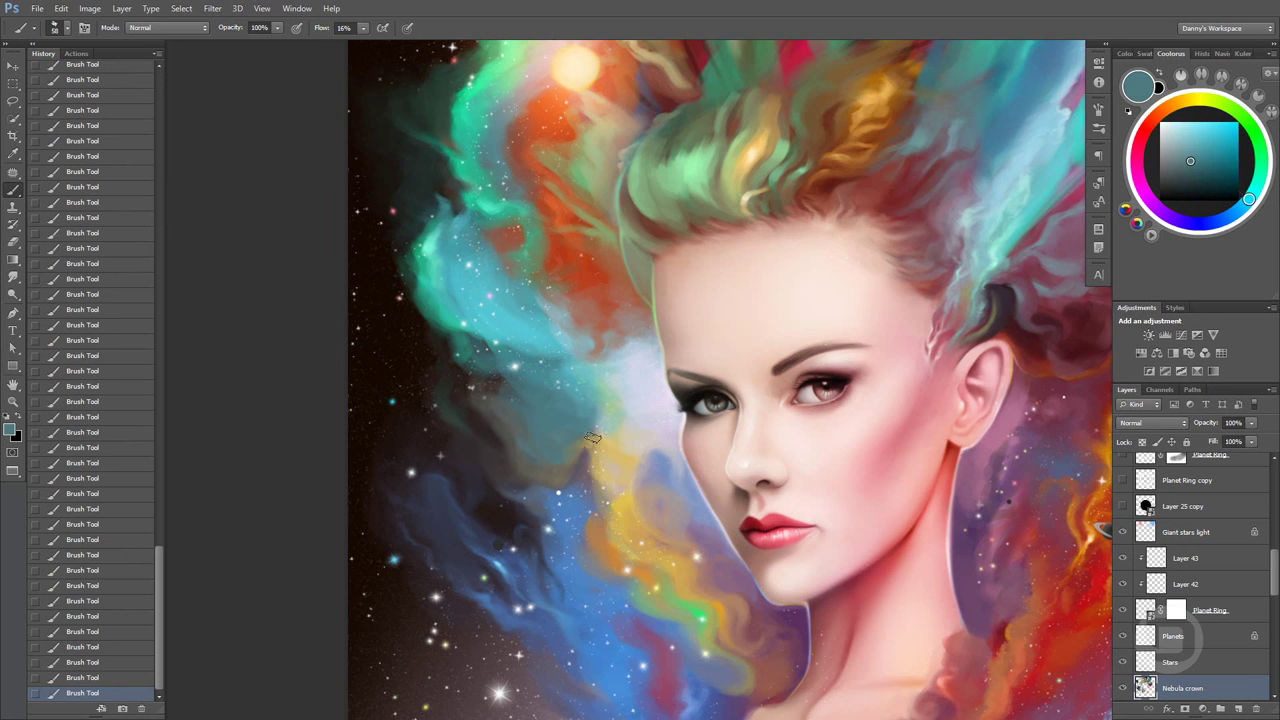
pyautogui.keyDown('alt'); pyautogui.click(621, 461); pyautogui.keyUp('alt')
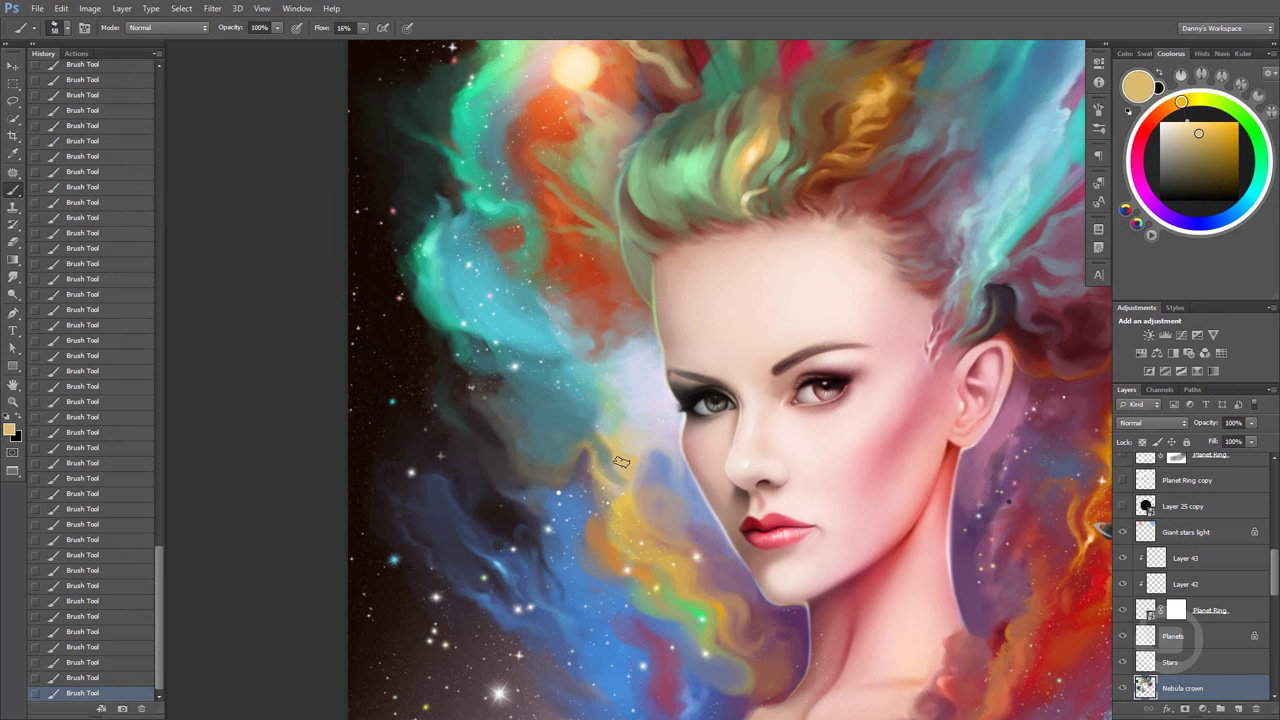
pyautogui.keyDown('alt'); pyautogui.click(580, 428); pyautogui.keyUp('alt')
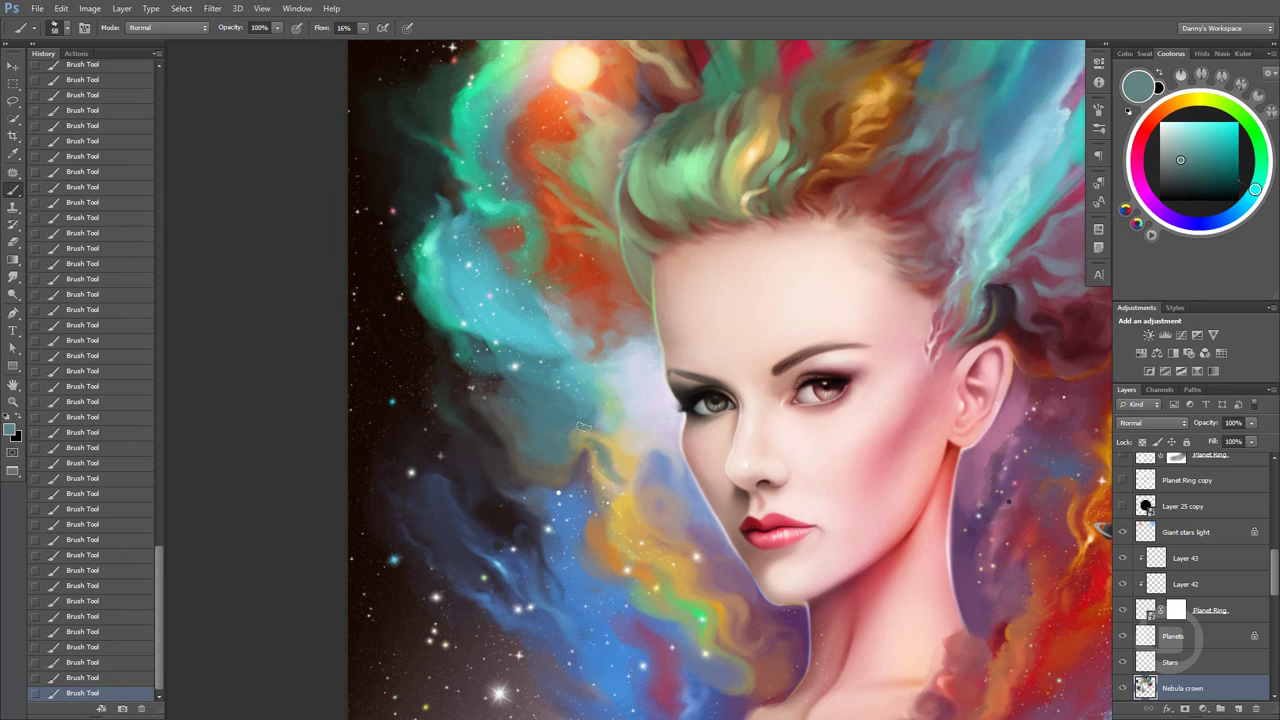
pyautogui.keyDown('alt'); pyautogui.click(626, 456); pyautogui.keyUp('alt')
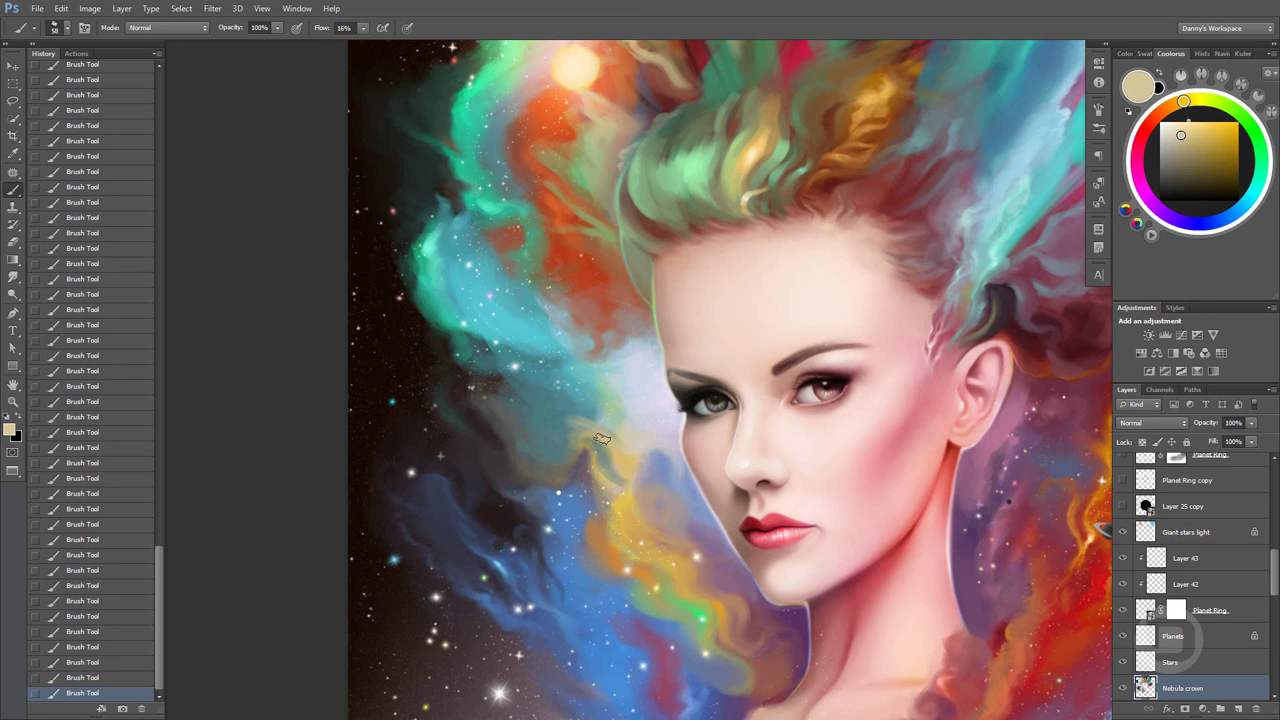
pyautogui.keyDown('alt'); pyautogui.click(608, 432); pyautogui.keyUp('alt')
pyautogui.moveTo(588, 436); pyautogui.dragTo(548, 398)
# Paint faint teal and pale green strokes along the face's left edge
pyautogui.keyDown('alt'); pyautogui.click(548, 392); pyautogui.keyUp('alt')
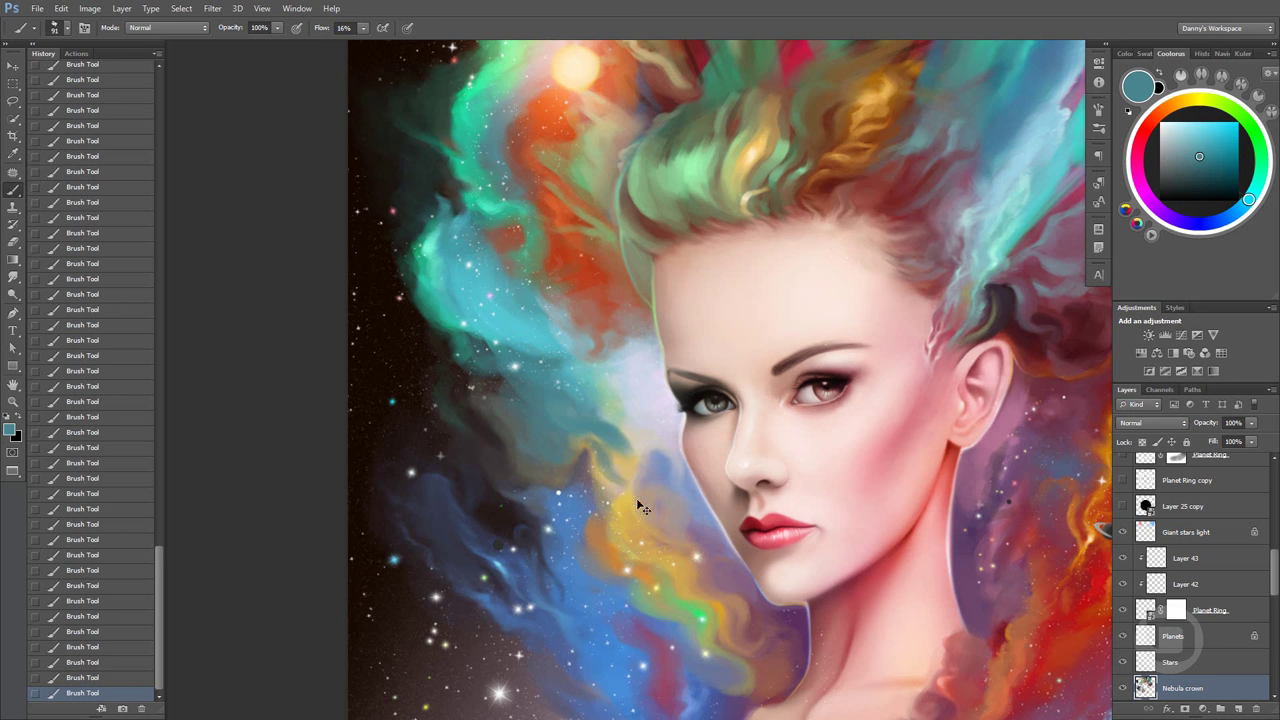
pyautogui.moveTo(634, 430)
pyautogui.mouseDown()
pyautogui.moveTo(612, 402)
pyautogui.moveTo(625, 442)
pyautogui.mouseUp()
pyautogui.keyDown('alt'); pyautogui.click(610, 400); pyautogui.keyUp('alt')
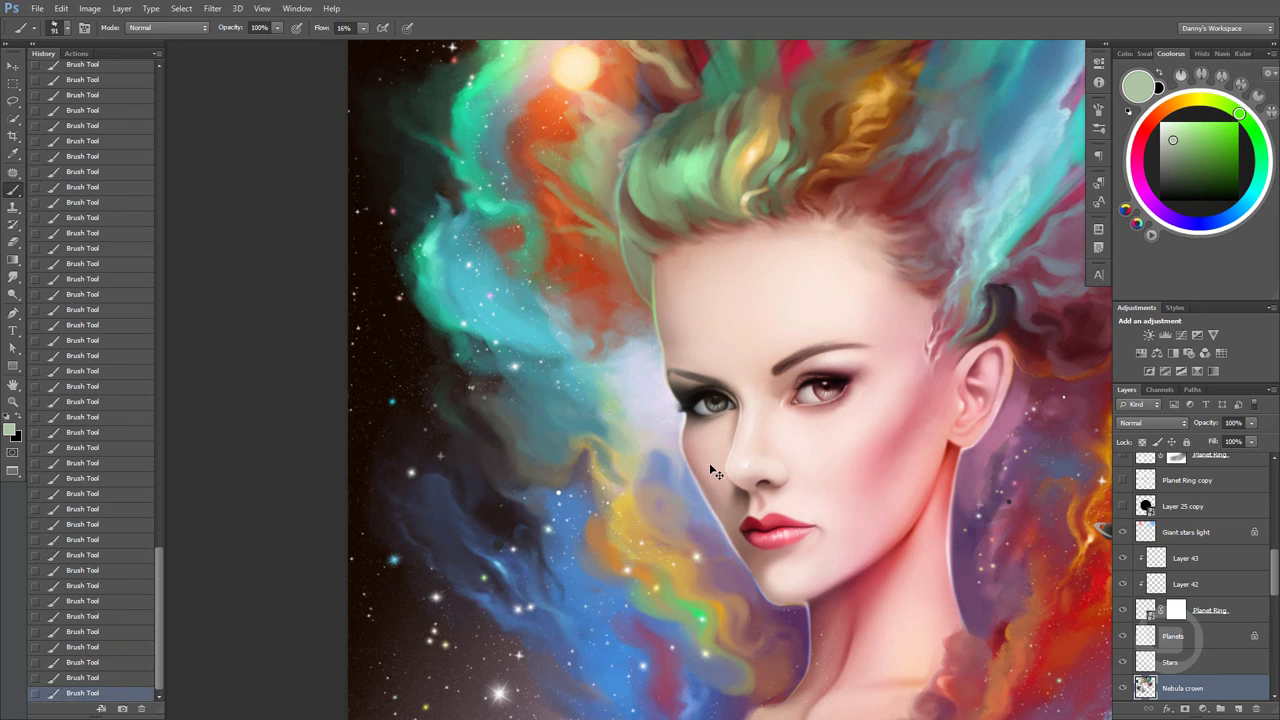
pyautogui.moveTo(716, 472); pyautogui.dragTo(707, 463)
# Paint dark strokes into the upper-left nebula, shrink the brush, and fill the dark curl with teal
pyautogui.keyDown('alt'); pyautogui.click(444, 196); pyautogui.keyUp('alt')
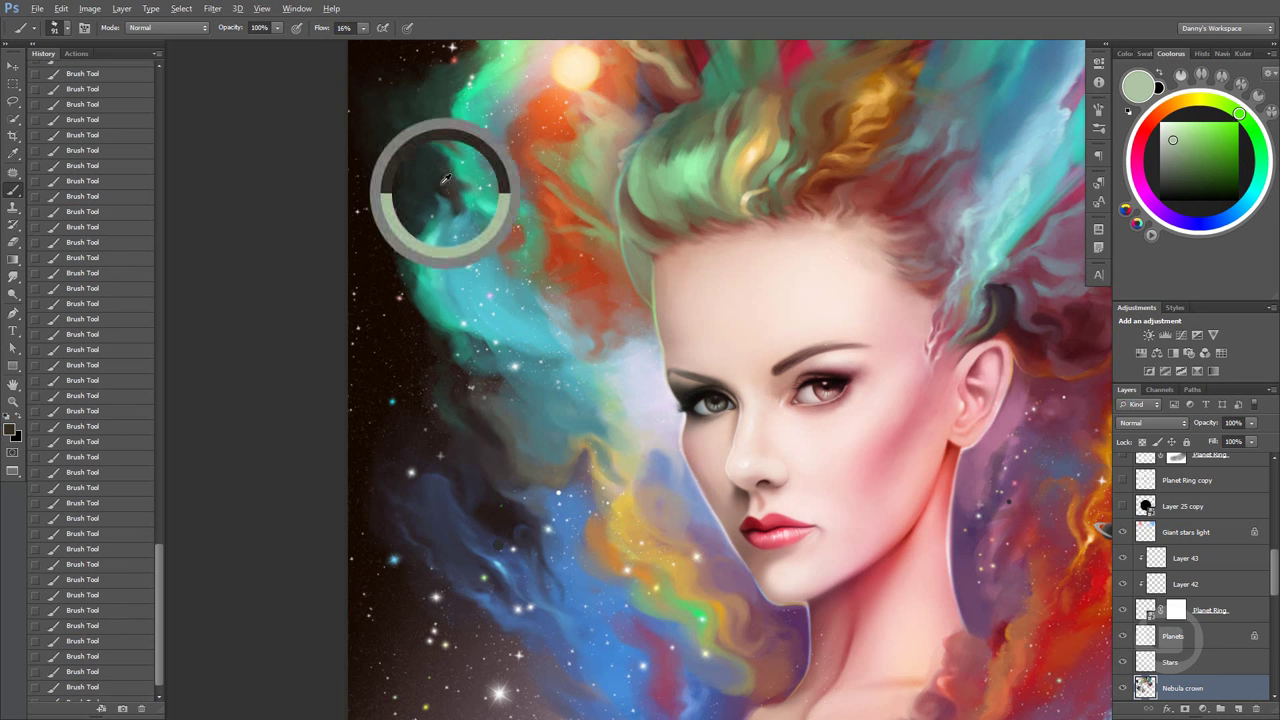
pyautogui.moveTo(448, 205)
pyautogui.mouseDown()
pyautogui.moveTo(472, 248)
pyautogui.moveTo(468, 208)
pyautogui.mouseUp()
pyautogui.keyDown('alt'); pyautogui.click(488, 278); pyautogui.keyUp('alt')
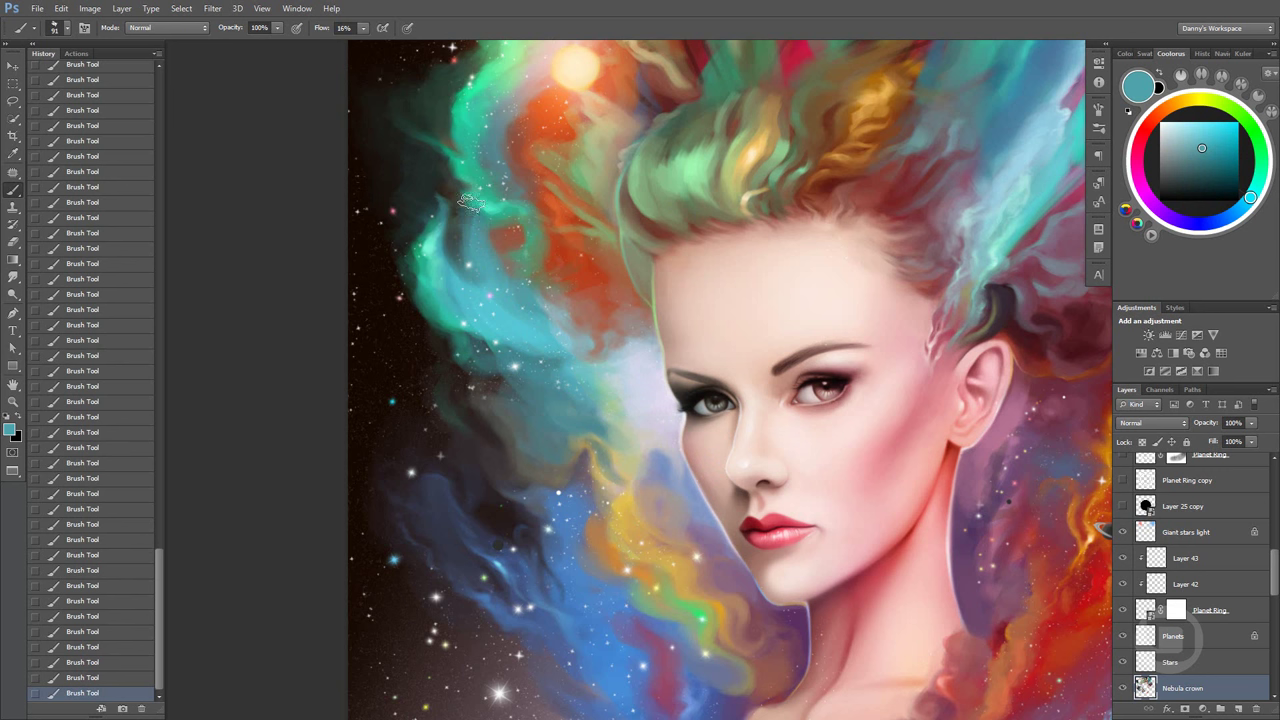
pyautogui.keyDown('alt'); pyautogui.click(445, 178); pyautogui.keyUp('alt')
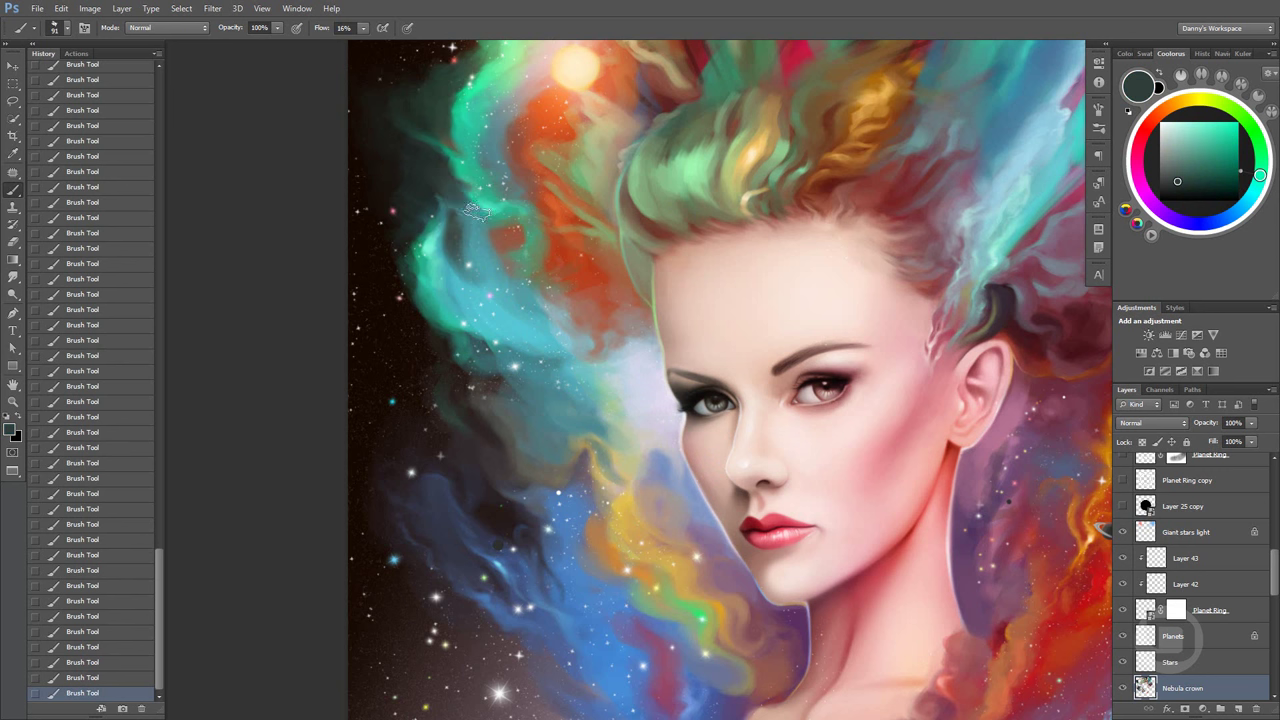
pyautogui.moveTo(476, 210); pyautogui.dragTo(444, 197)
pyautogui.keyDown('alt'); pyautogui.click(451, 252); pyautogui.keyUp('alt')
pyautogui.keyDown('alt'); pyautogui.click(464, 288); pyautogui.keyUp('alt')
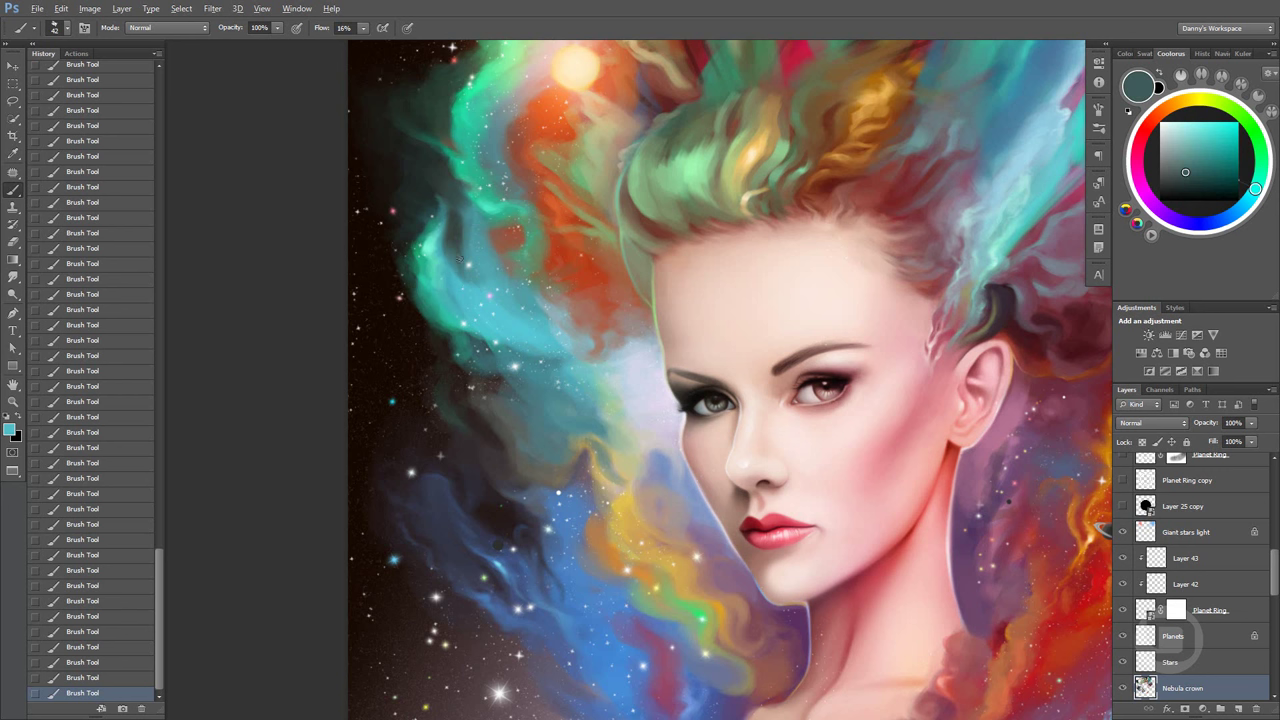
pyautogui.keyDown('alt'); pyautogui.click(421, 246); pyautogui.keyUp('alt')
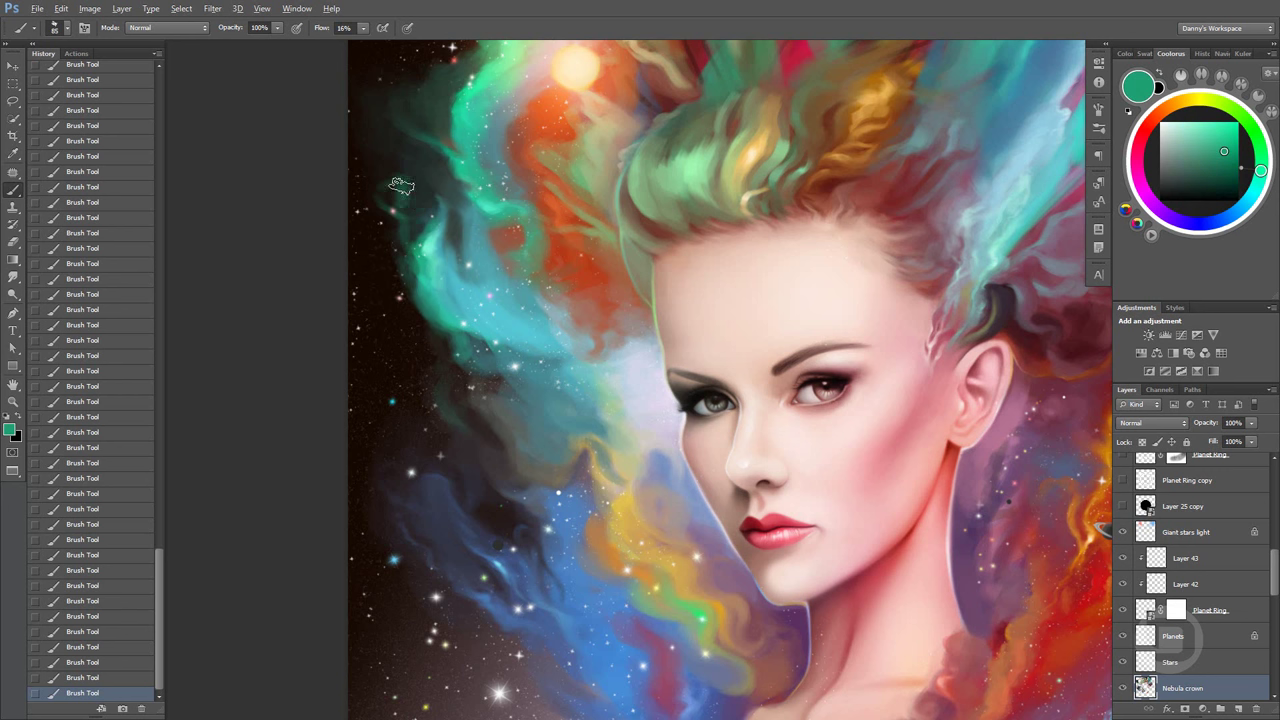
pyautogui.moveTo(410, 208); pyautogui.dragTo(392, 186)
# Sample dark greens, near-black and dark teal, ending with the brush at 97 px
pyautogui.keyDown('alt'); pyautogui.click(421, 226); pyautogui.keyUp('alt')
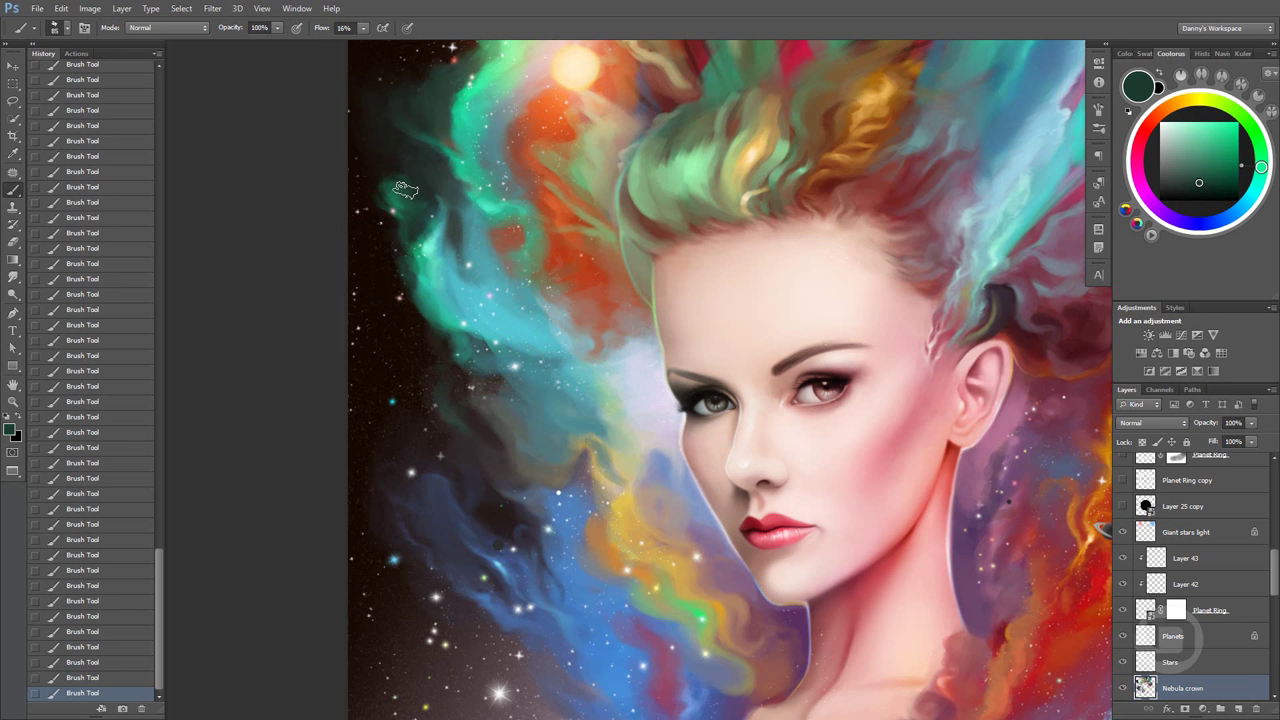
pyautogui.keyDown('alt'); pyautogui.click(402, 238); pyautogui.keyUp('alt')
pyautogui.keyDown('alt'); pyautogui.click(428, 316); pyautogui.keyUp('alt')
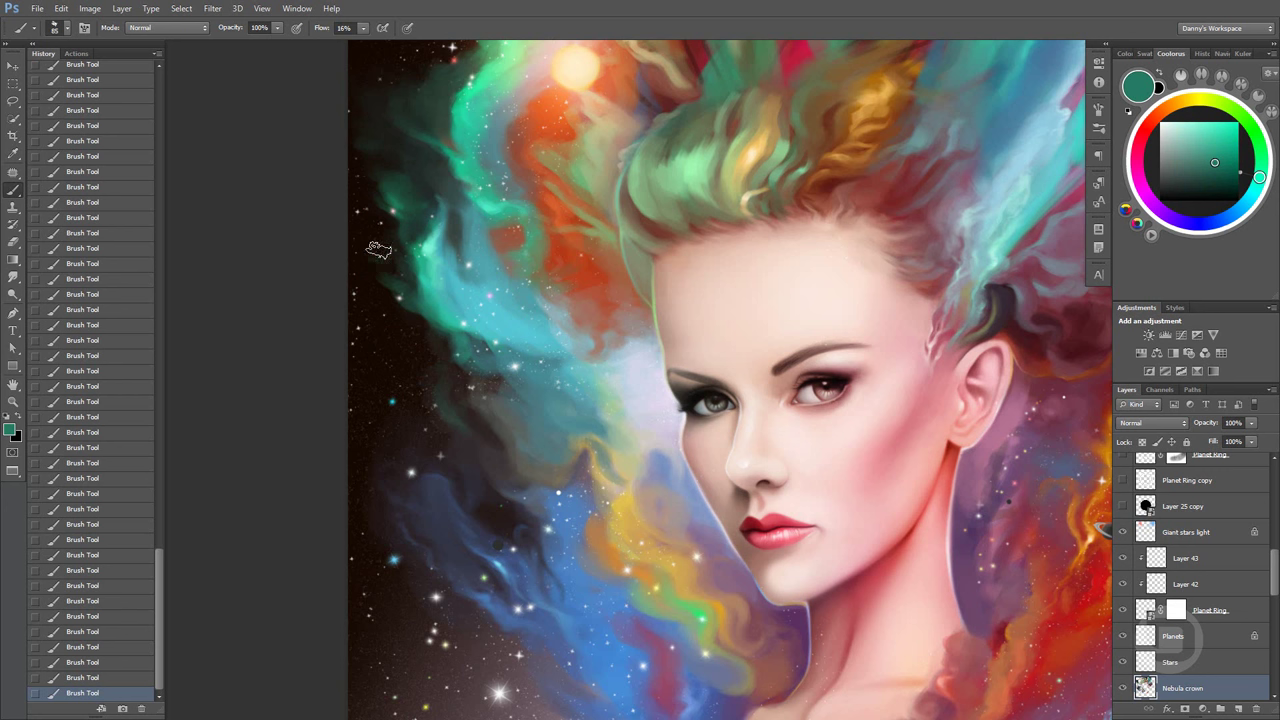
pyautogui.keyDown('alt'); pyautogui.click(384, 246); pyautogui.keyUp('alt')
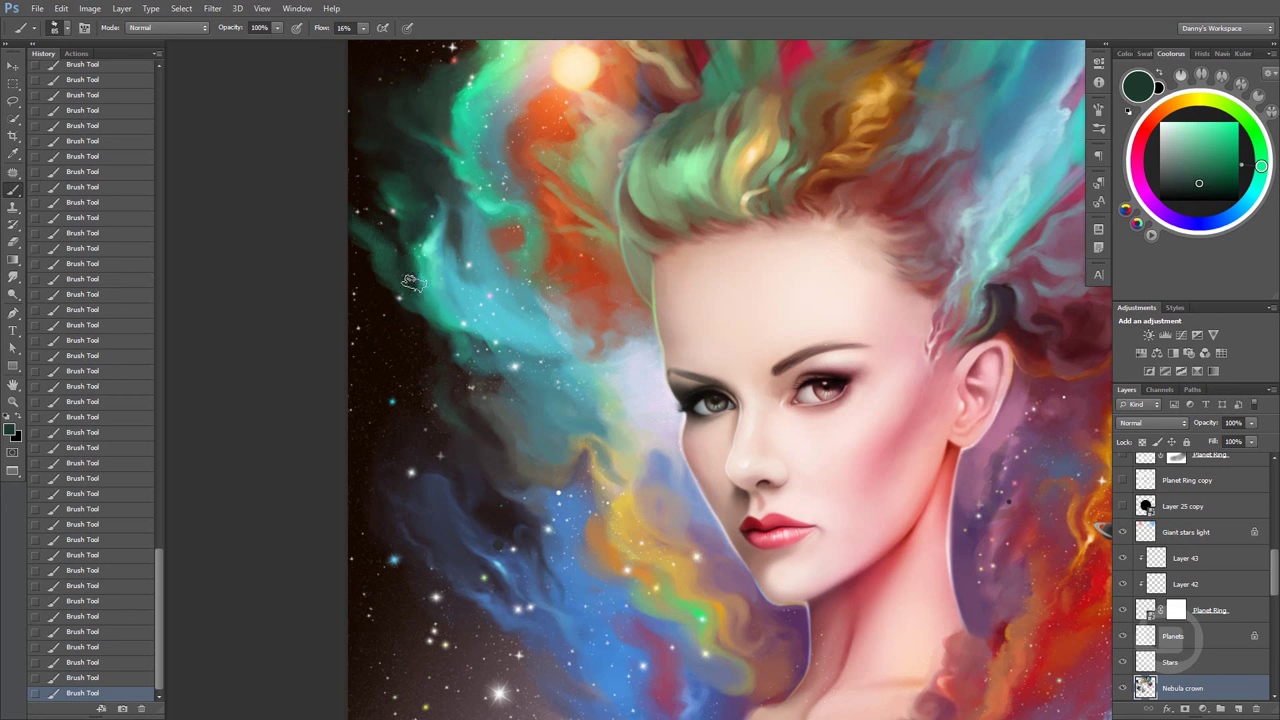
pyautogui.keyDown('alt'); pyautogui.click(383, 213); pyautogui.keyUp('alt')
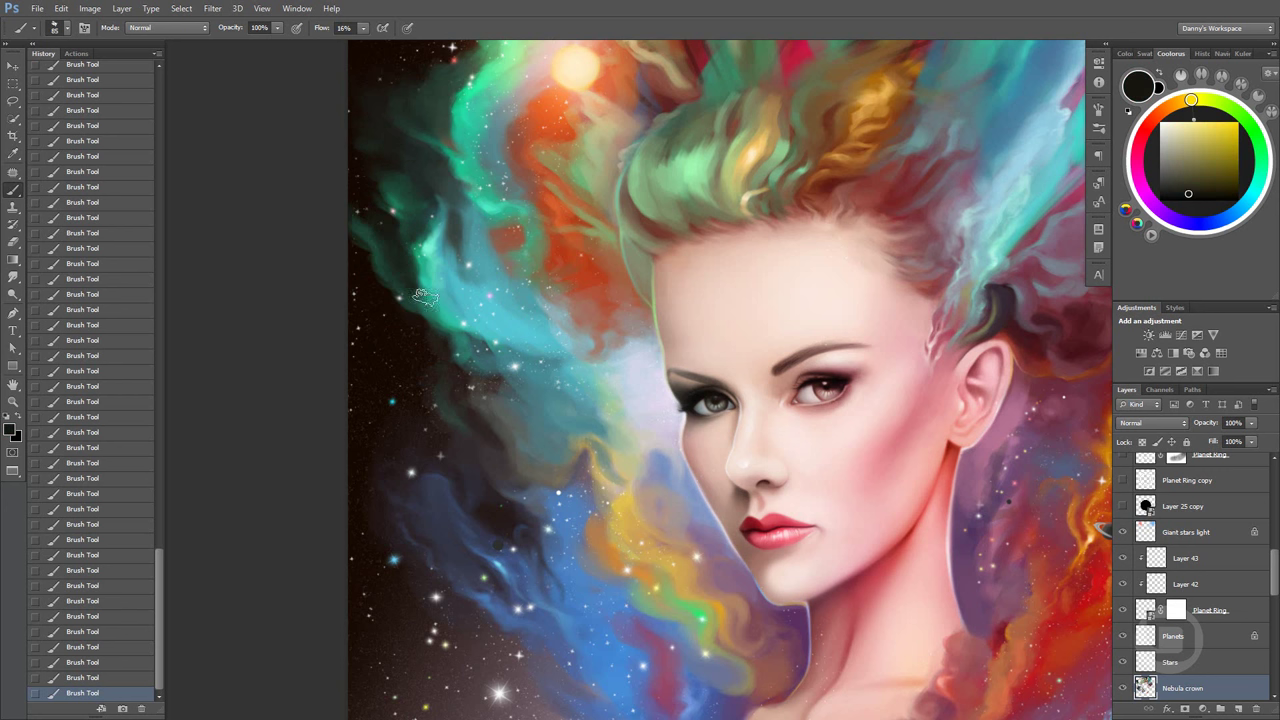
pyautogui.keyDown('alt'); pyautogui.click(423, 331); pyautogui.keyUp('alt')
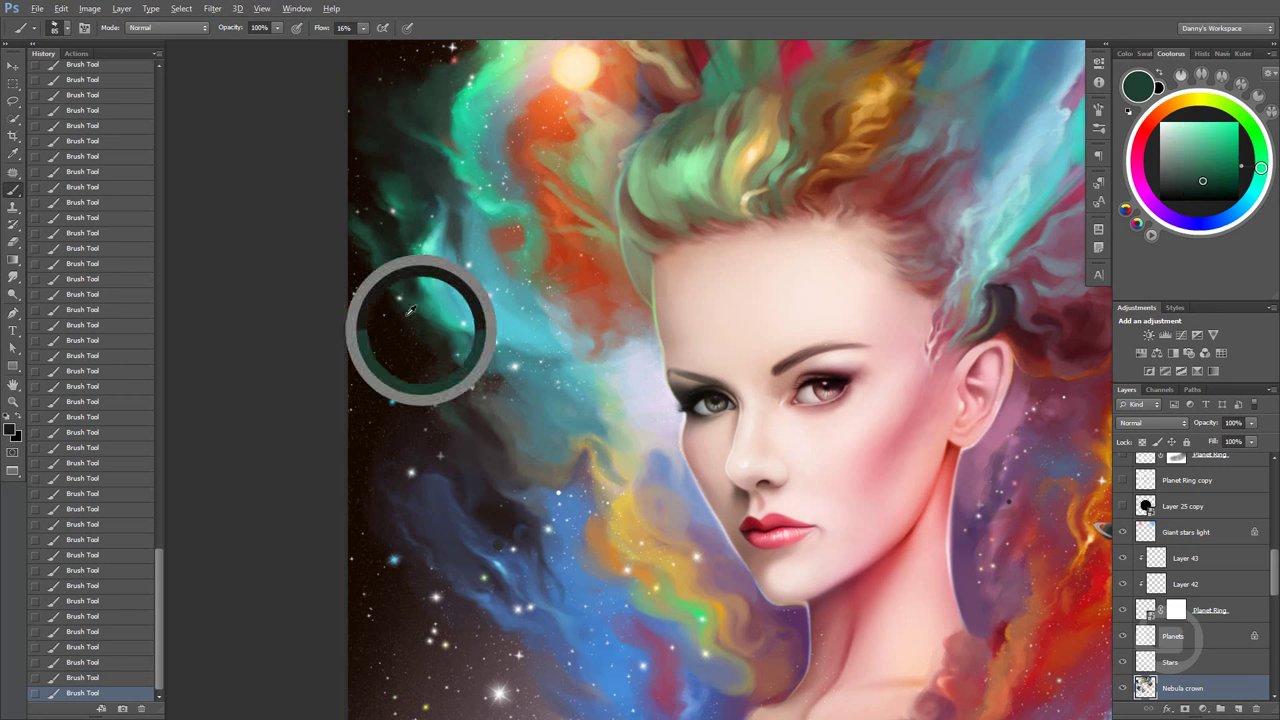
pyautogui.keyDown('alt'); pyautogui.click(450, 340); pyautogui.keyUp('alt')
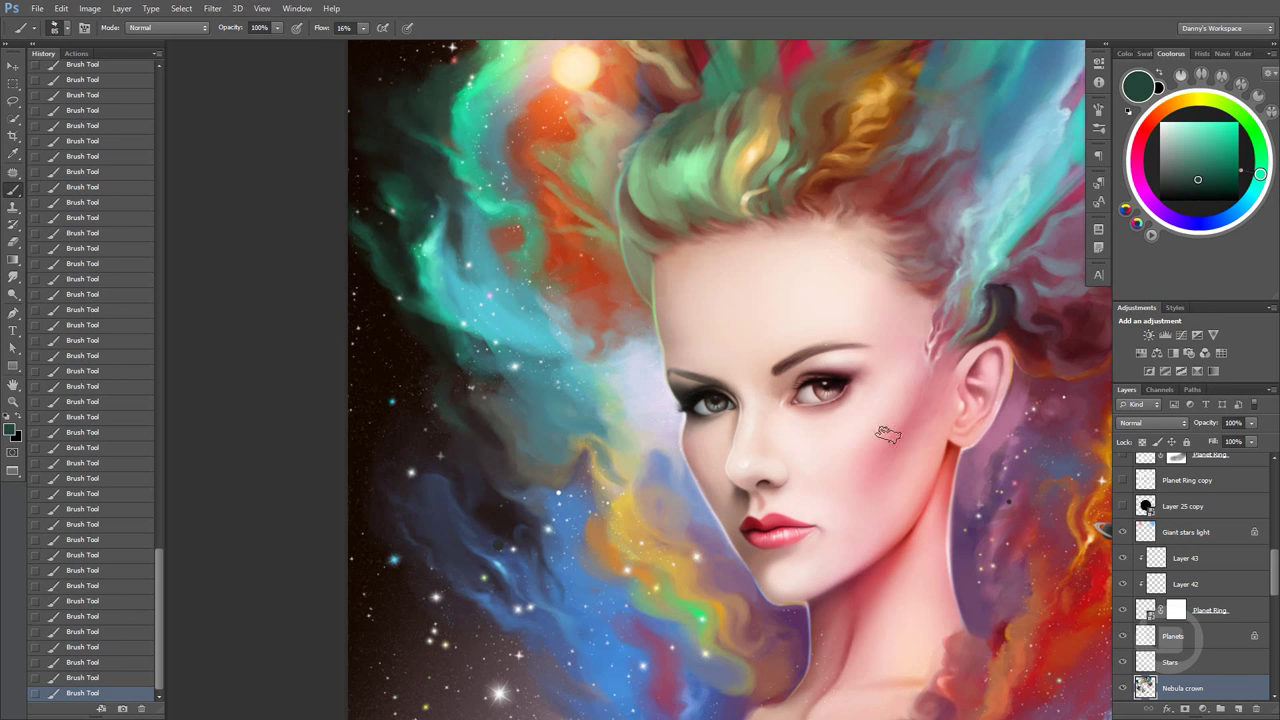
pyautogui.moveTo(910, 441)
pyautogui.mouseDown()
pyautogui.moveTo(900, 455)
pyautogui.moveTo(903, 343)
pyautogui.moveTo(851, 354)
pyautogui.mouseUp()
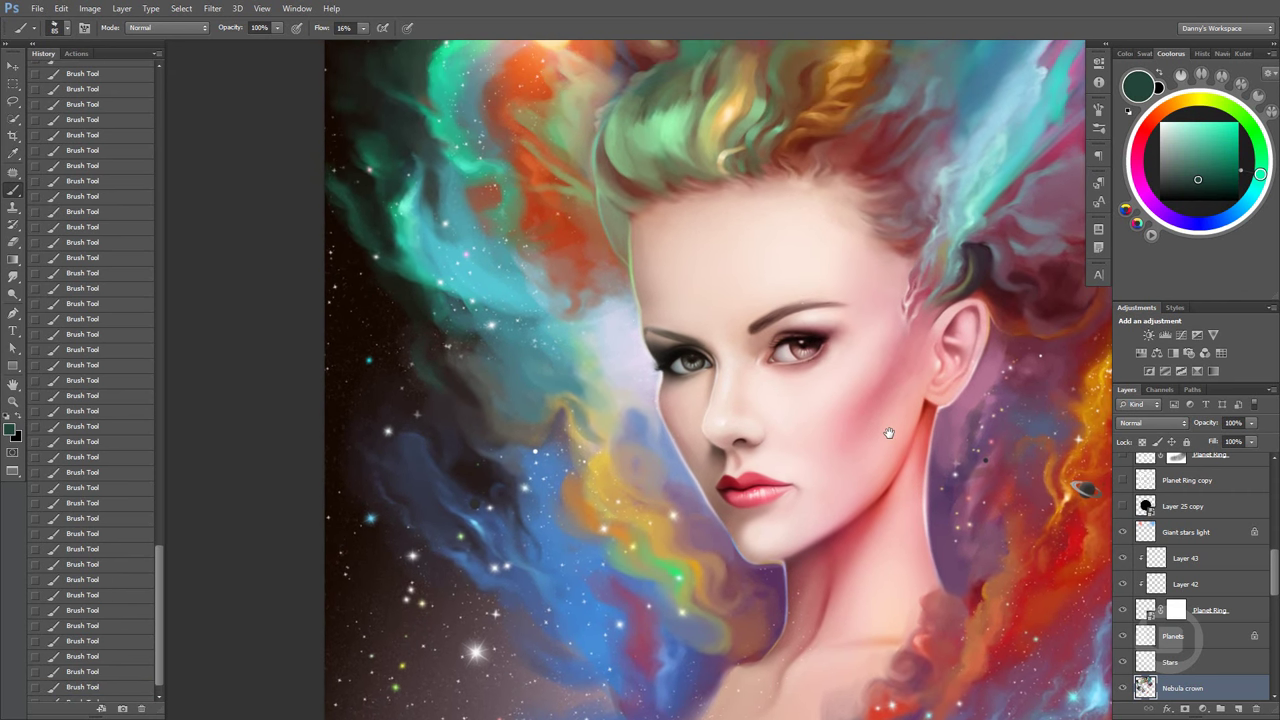
pyautogui.scroll(1, 558, 225)
# Sample dark space colours and dab dark paint into the orange nebula
pyautogui.scroll(1, 558, 225)
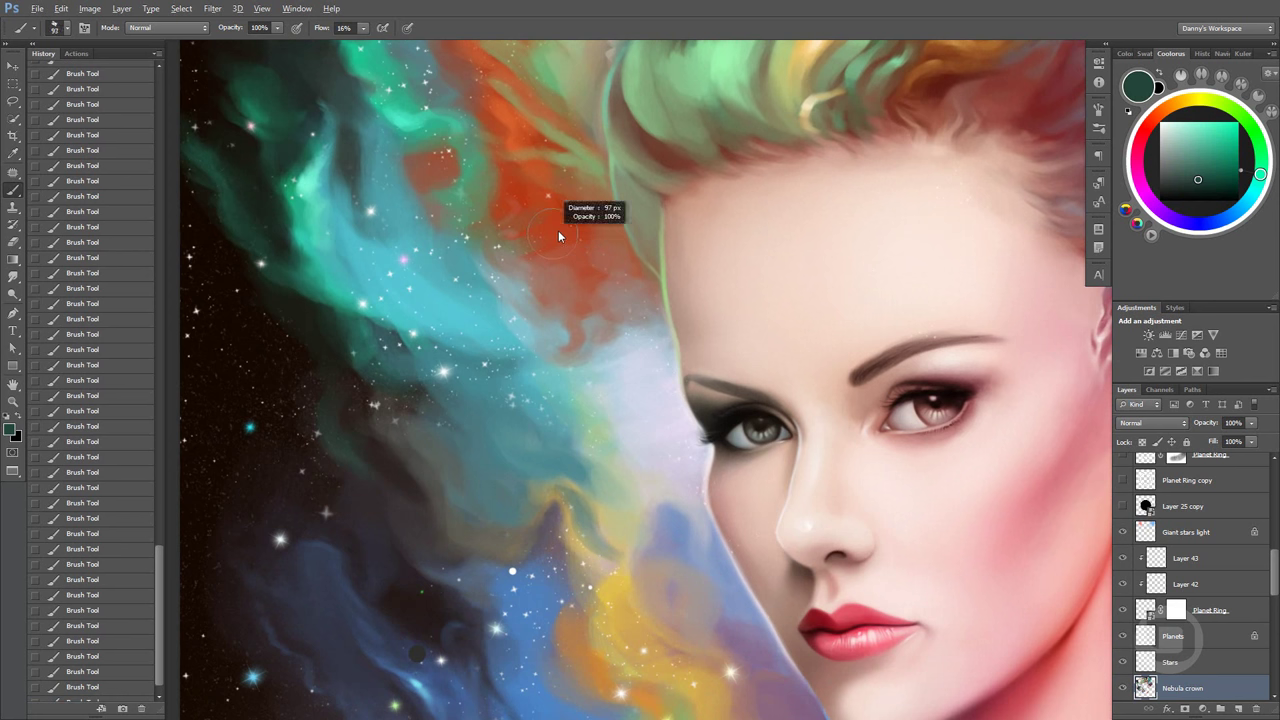
pyautogui.keyDown('alt'); pyautogui.click(558, 226); pyautogui.keyUp('alt')
pyautogui.keyDown('alt'); pyautogui.click(296, 339); pyautogui.keyUp('alt')
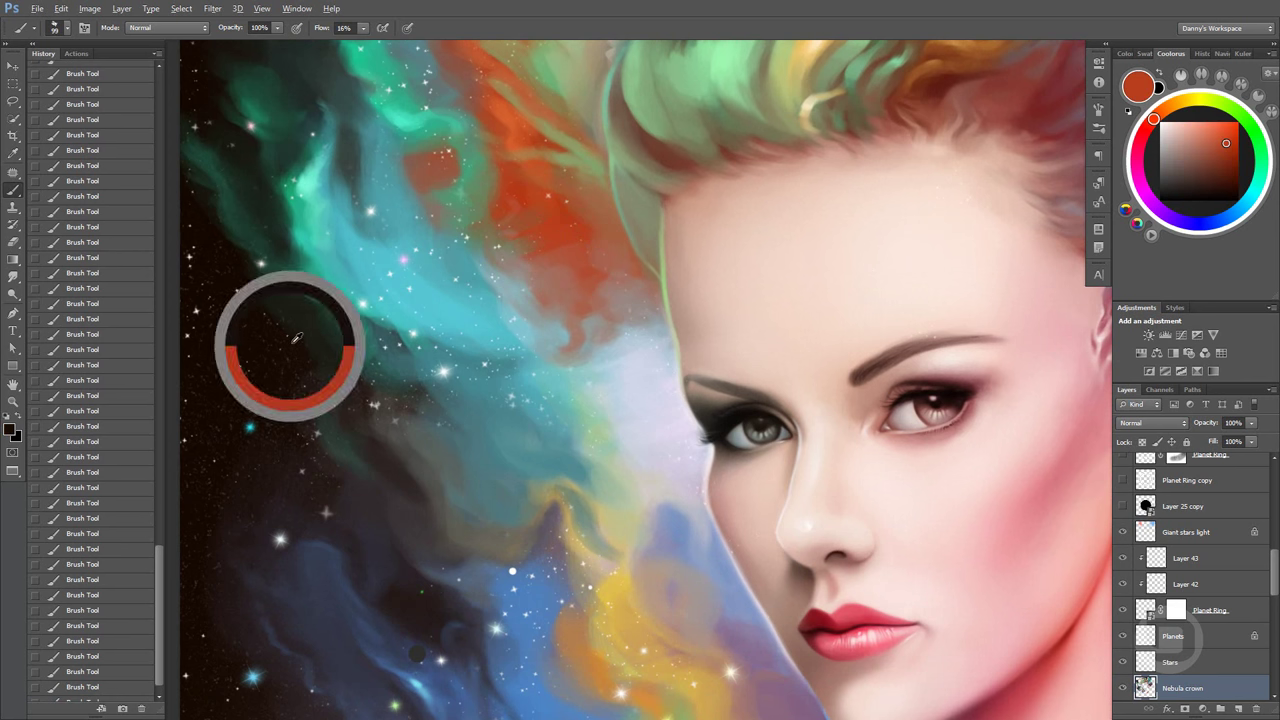
pyautogui.moveTo(530, 232)
pyautogui.mouseDown()
pyautogui.moveTo(540, 245)
pyautogui.moveTo(537, 224)
pyautogui.moveTo(545, 245)
pyautogui.moveTo(563, 240)
pyautogui.moveTo(549, 281)
pyautogui.moveTo(535, 275)
pyautogui.moveTo(565, 305)
pyautogui.mouseUp()
pyautogui.keyDown('alt'); pyautogui.click(551, 223); pyautogui.keyUp('alt')
pyautogui.keyDown('alt'); pyautogui.click(540, 241); pyautogui.keyUp('alt')
# Darken and extend the dark brown patch in the nebula toward the hairline
pyautogui.keyDown('alt'); pyautogui.click(569, 226); pyautogui.keyUp('alt')
pyautogui.keyDown('alt'); pyautogui.click(530, 274); pyautogui.keyUp('alt')
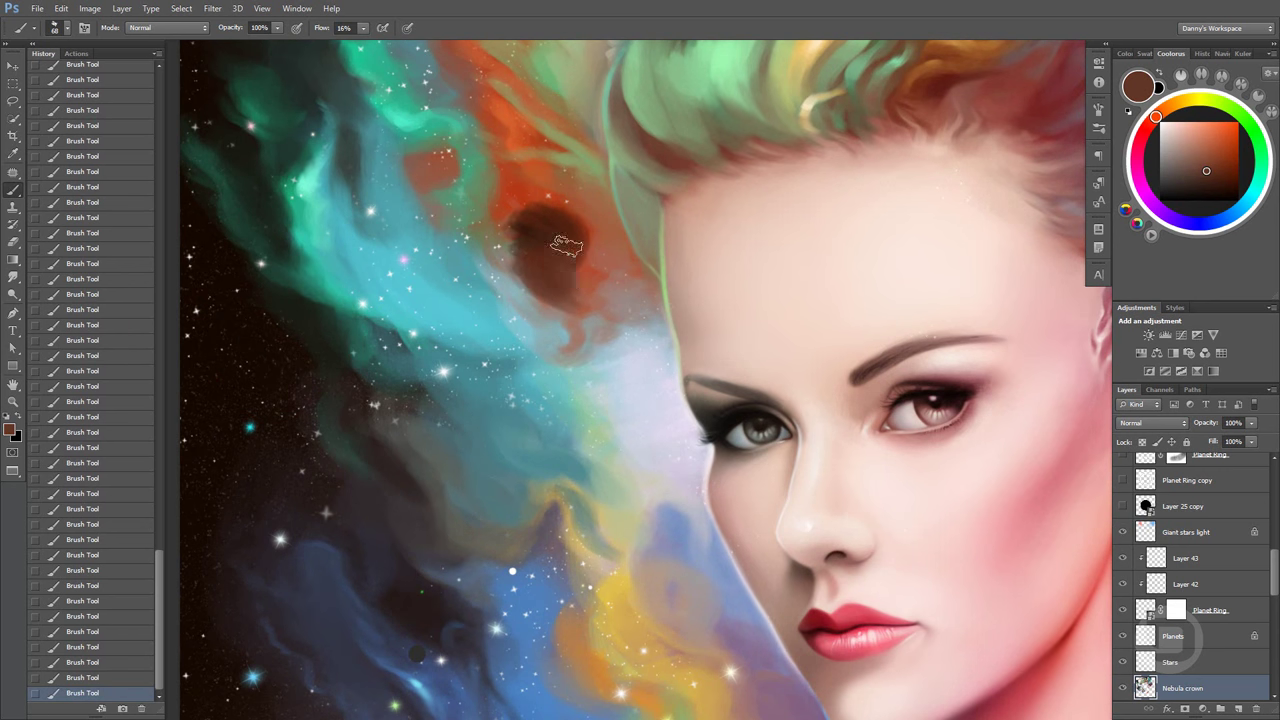
pyautogui.moveTo(586, 243)
pyautogui.mouseDown()
pyautogui.moveTo(592, 283)
pyautogui.moveTo(640, 292)
pyautogui.mouseUp()
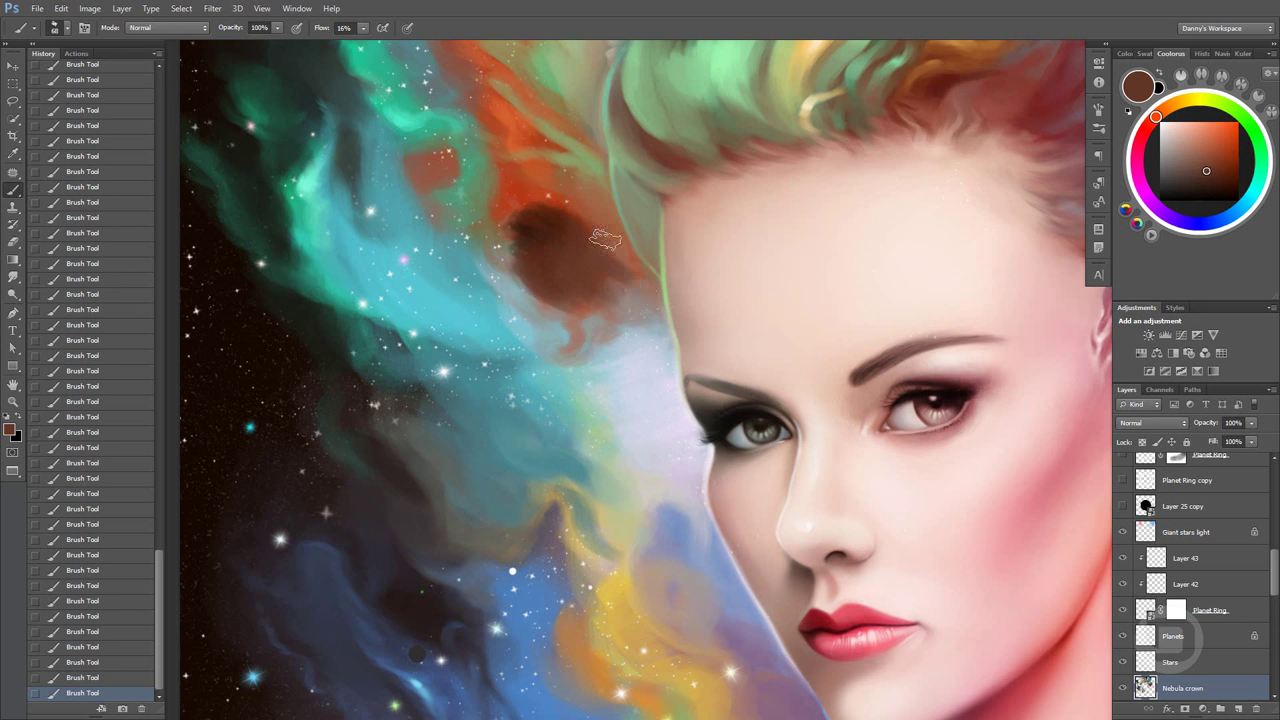
pyautogui.moveTo(600, 236); pyautogui.dragTo(630, 290)
pyautogui.keyDown('alt'); pyautogui.click(541, 214); pyautogui.keyUp('alt')
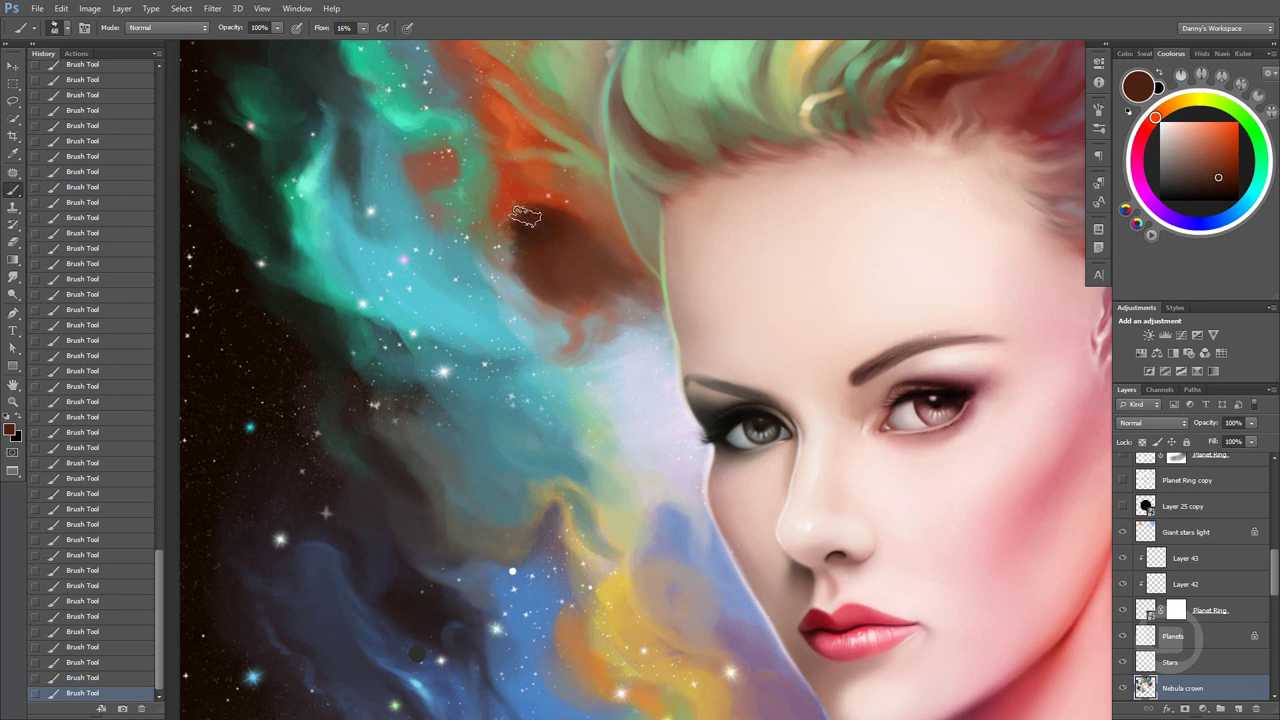
pyautogui.moveTo(528, 214); pyautogui.dragTo(537, 193)
# Paint dark brown strokes over the orange nebula using browns sampled from it
pyautogui.keyDown('alt'); pyautogui.click(533, 188); pyautogui.keyUp('alt')
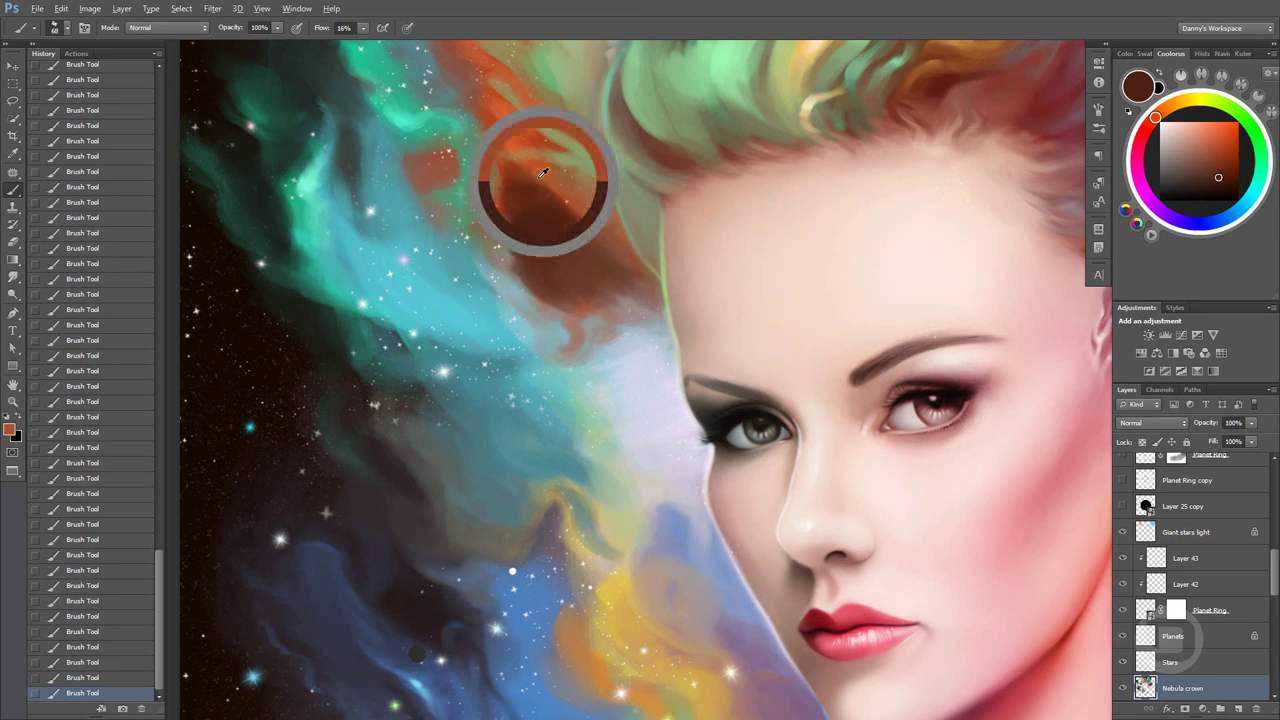
pyautogui.keyDown('alt'); pyautogui.click(565, 213); pyautogui.keyUp('alt')
pyautogui.moveTo(570, 218)
pyautogui.mouseDown()
pyautogui.moveTo(586, 234)
pyautogui.moveTo(571, 208)
pyautogui.moveTo(589, 220)
pyautogui.moveTo(615, 255)
pyautogui.moveTo(526, 246)
pyautogui.mouseUp()
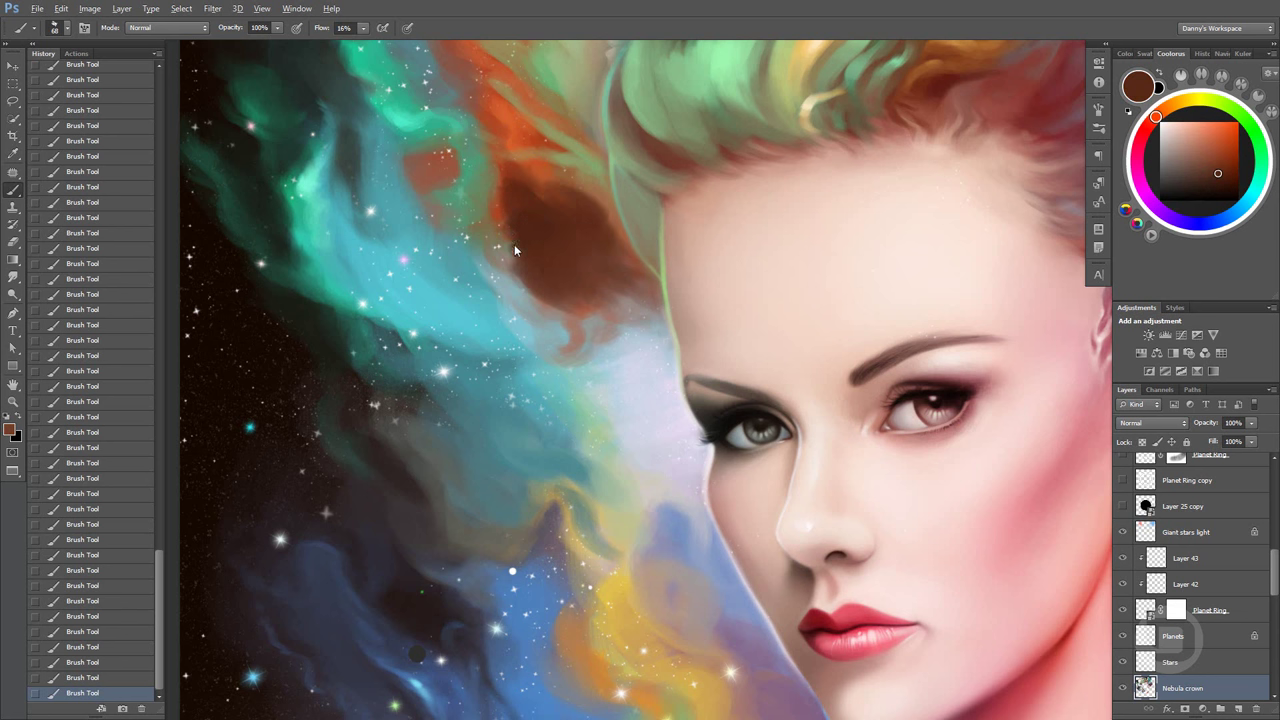
pyautogui.keyDown('alt'); pyautogui.click(515, 240); pyautogui.keyUp('alt')
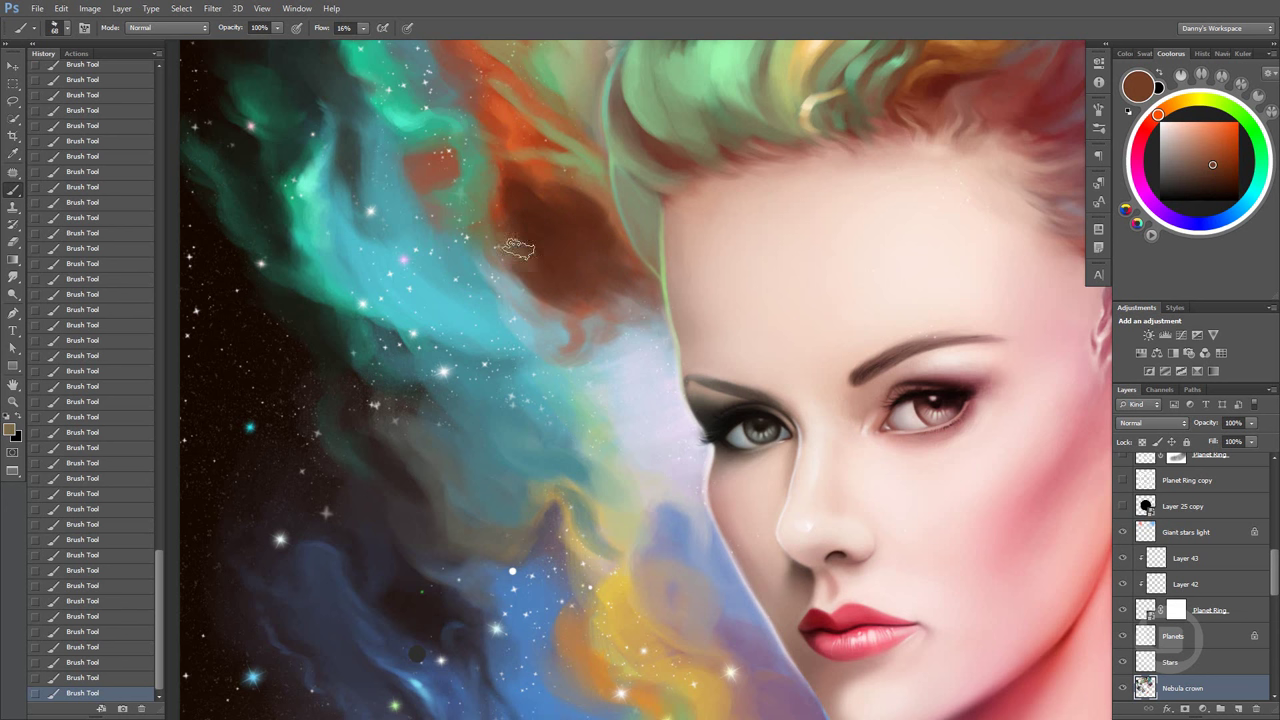
pyautogui.keyDown('alt'); pyautogui.click(545, 265); pyautogui.keyUp('alt')
pyautogui.keyDown('alt'); pyautogui.click(538, 250); pyautogui.keyUp('alt')
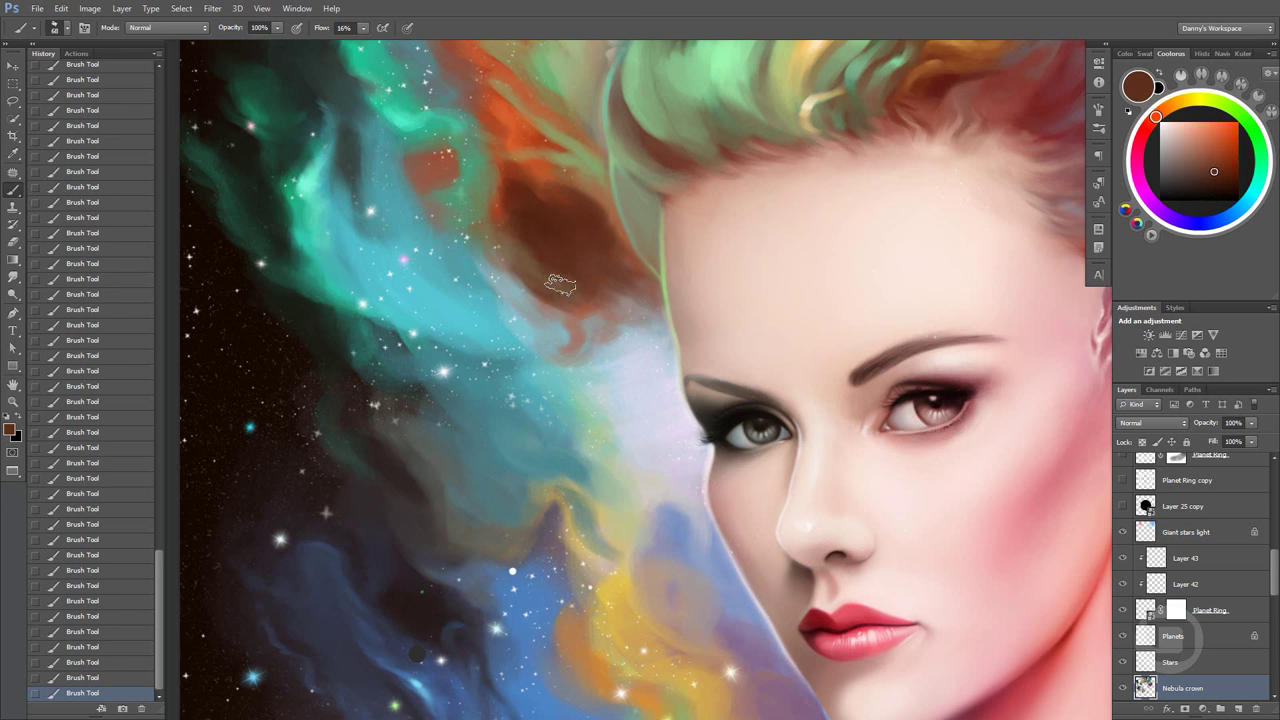
# Sample orange-brown and olive nebula tones and repaint the brown area
pyautogui.keyDown('alt'); pyautogui.click(508, 162); pyautogui.keyUp('alt')
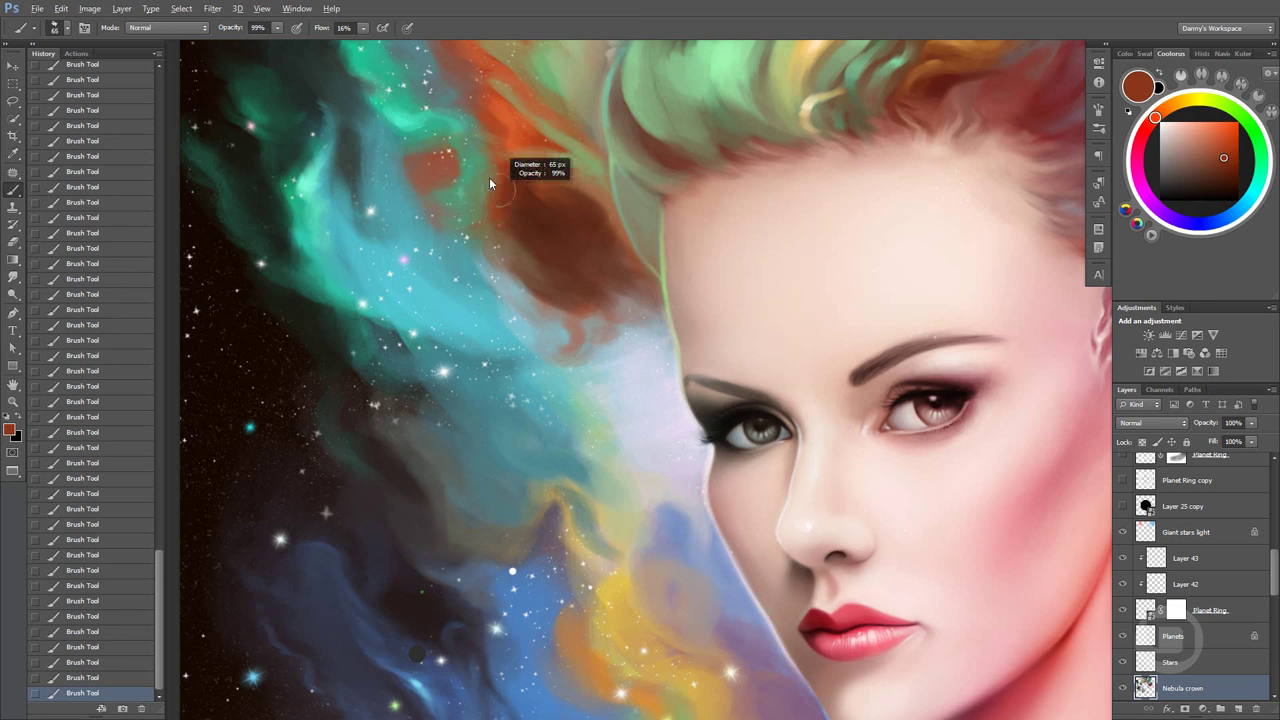
pyautogui.keyDown('alt'); pyautogui.click(496, 185); pyautogui.keyUp('alt')
pyautogui.keyDown('alt'); pyautogui.click(515, 204); pyautogui.keyUp('alt')
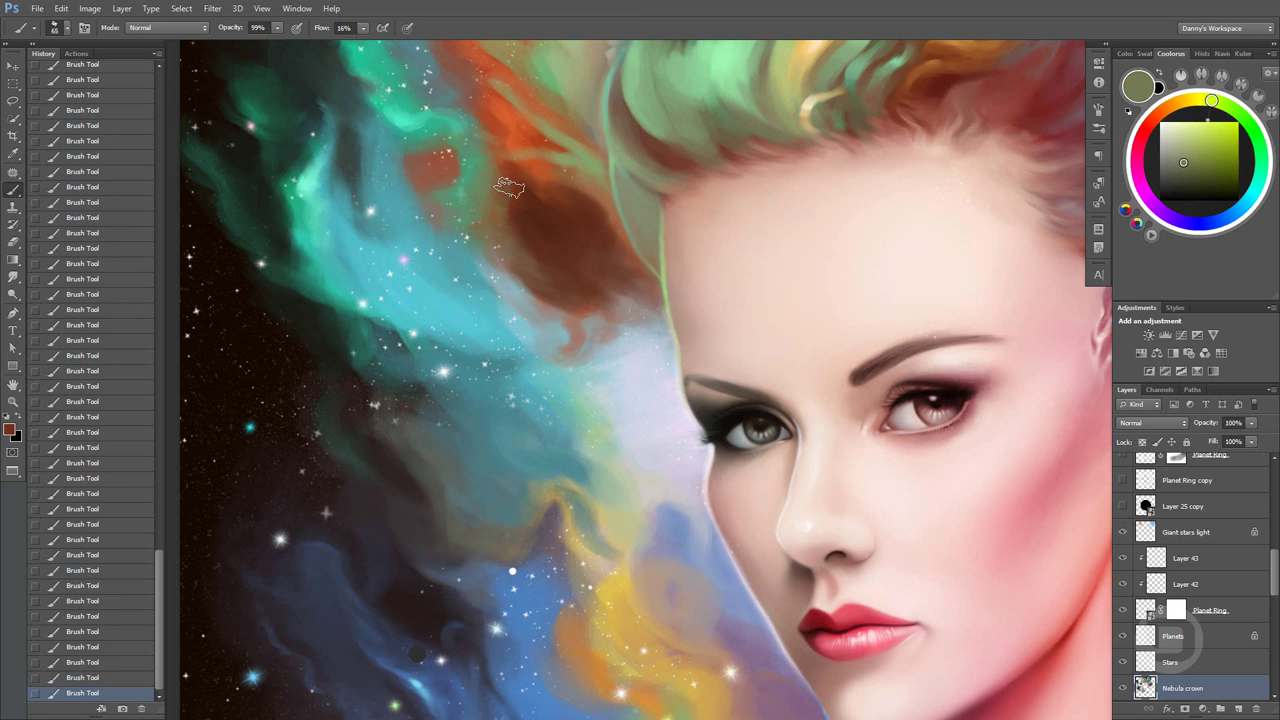
pyautogui.keyDown('alt'); pyautogui.click(493, 118); pyautogui.keyUp('alt')
pyautogui.keyDown('alt'); pyautogui.click(514, 172); pyautogui.keyUp('alt')
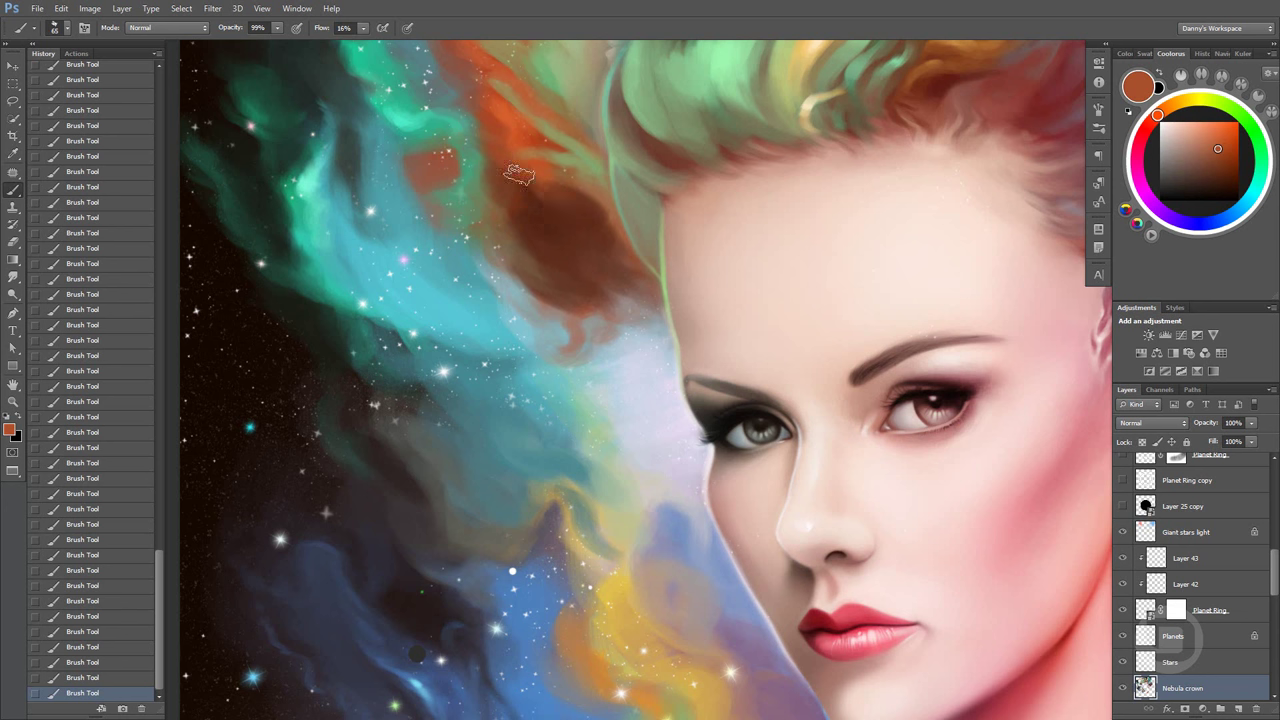
pyautogui.moveTo(545, 215); pyautogui.dragTo(607, 276)
# Repaint the brown nebula beside the hairline and soften the dark edge by the brow
pyautogui.keyDown('alt'); pyautogui.click(566, 205); pyautogui.keyUp('alt')
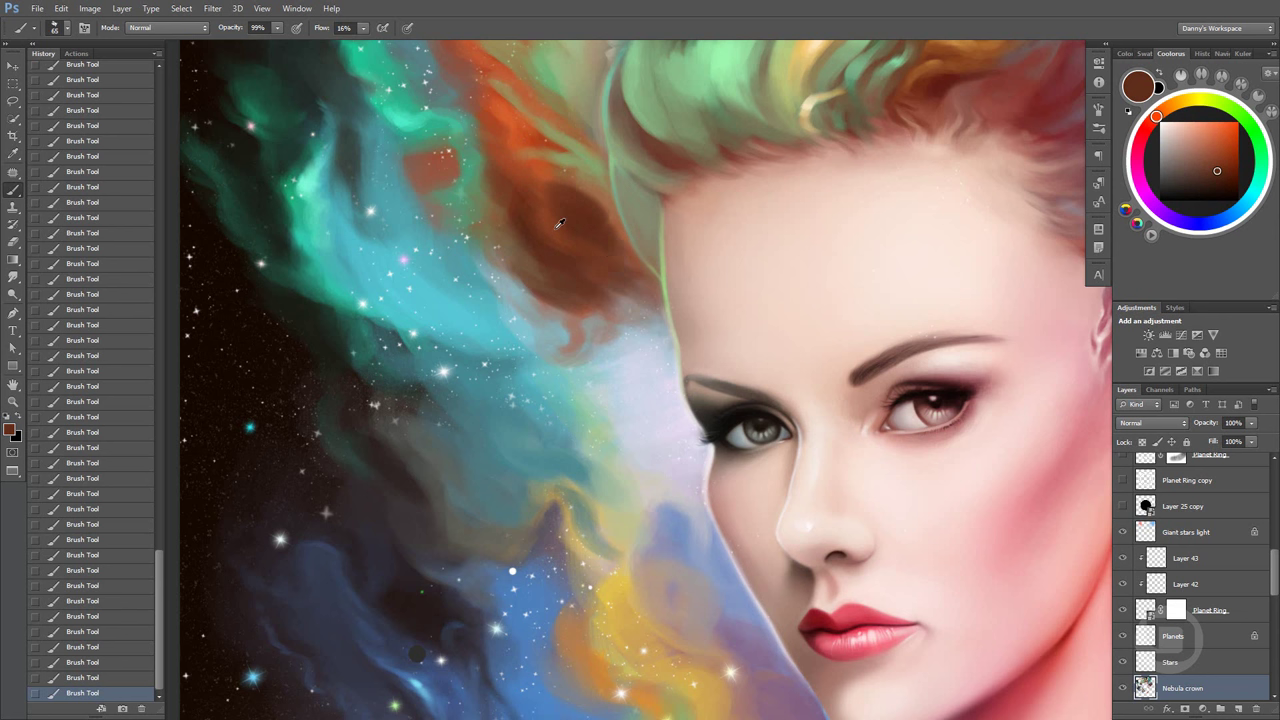
pyautogui.keyDown('alt'); pyautogui.click(555, 228); pyautogui.keyUp('alt')
pyautogui.moveTo(555, 215); pyautogui.dragTo(622, 298)
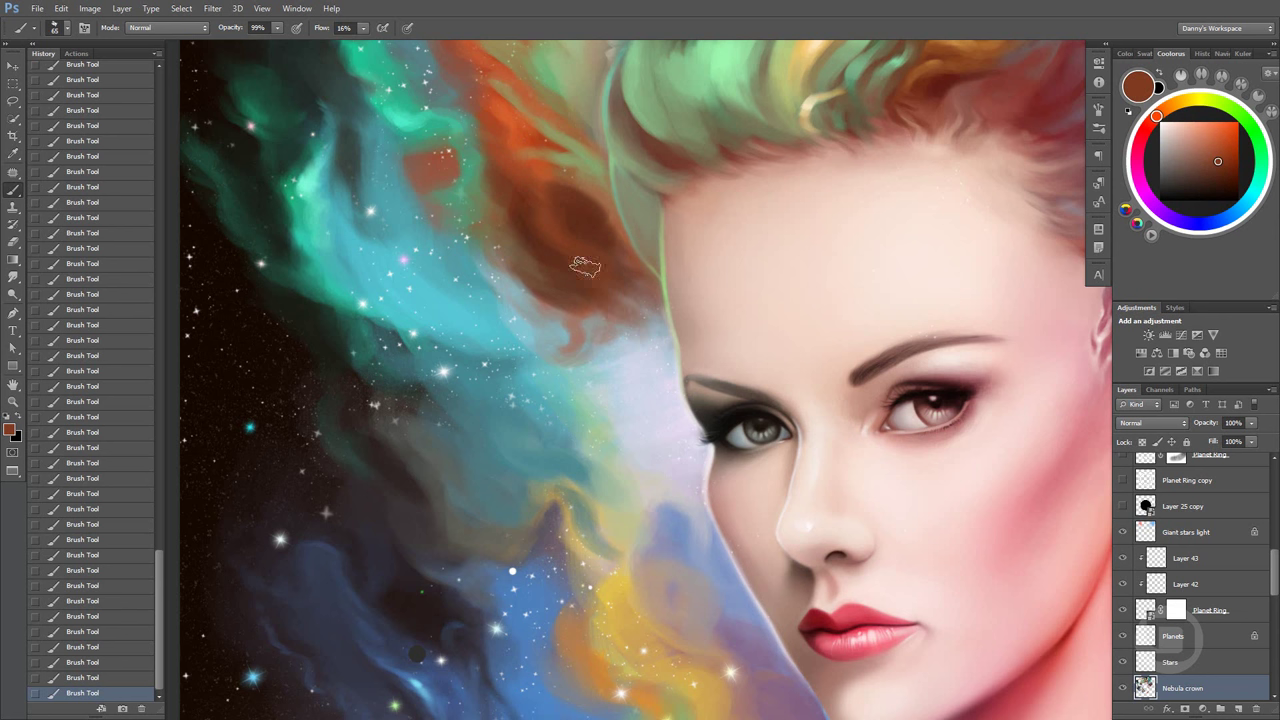
pyautogui.moveTo(655, 355); pyautogui.dragTo(616, 320)
pyautogui.keyDown('alt'); pyautogui.click(655, 366); pyautogui.keyUp('alt')
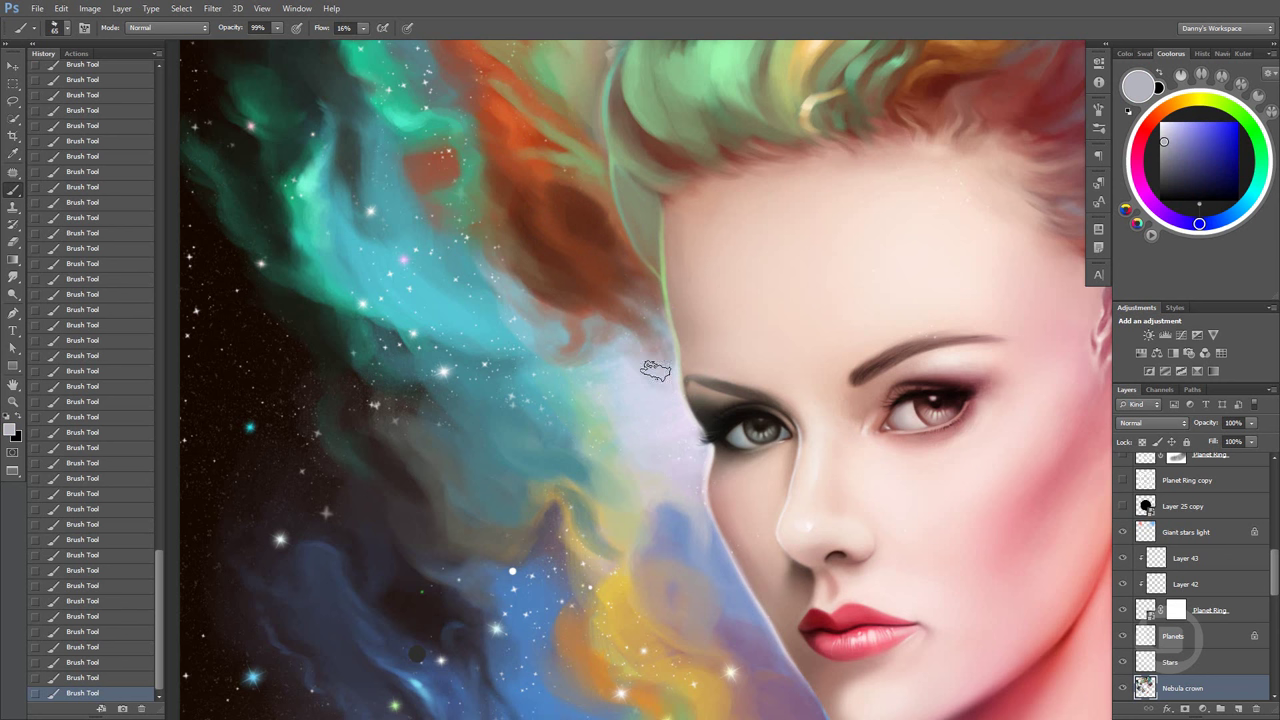
# Paint light lavender strokes over the brow edge, sampling pale blues, then undo recent strokes
pyautogui.moveTo(651, 366); pyautogui.dragTo(651, 323)
pyautogui.keyDown('alt'); pyautogui.click(656, 362); pyautogui.keyUp('alt')
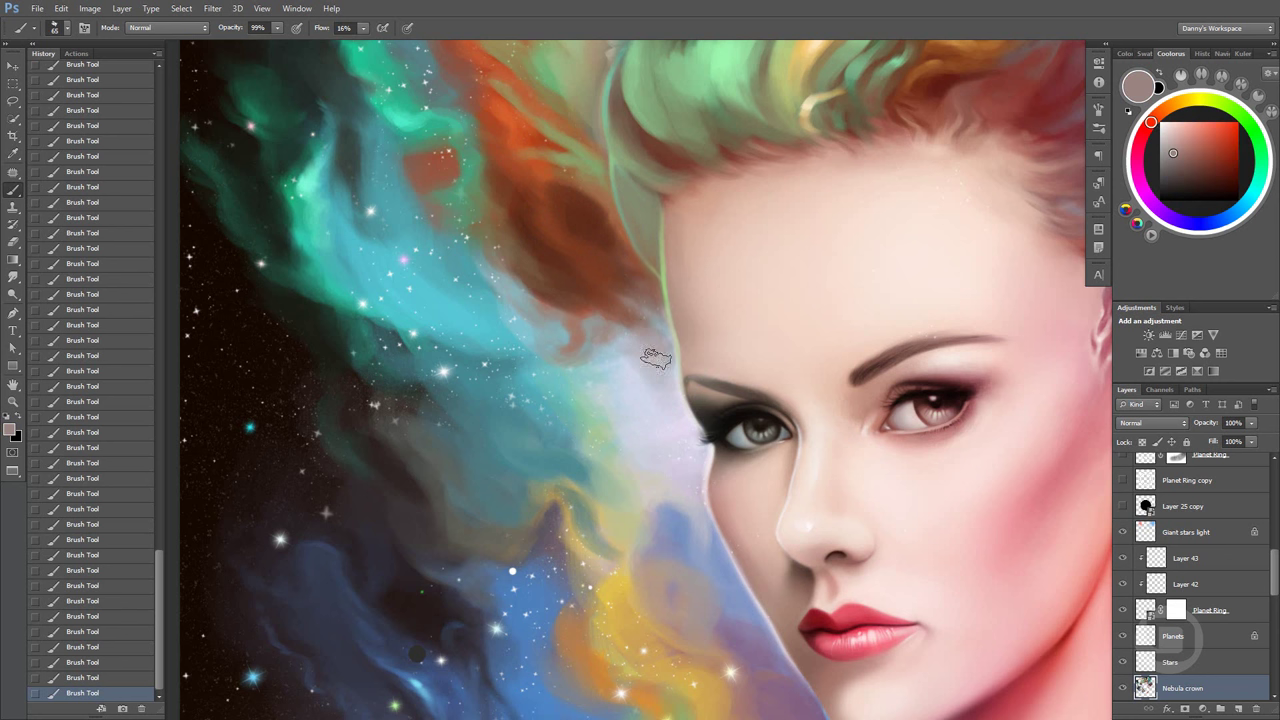
pyautogui.keyDown('alt'); pyautogui.click(610, 328); pyautogui.keyUp('alt')
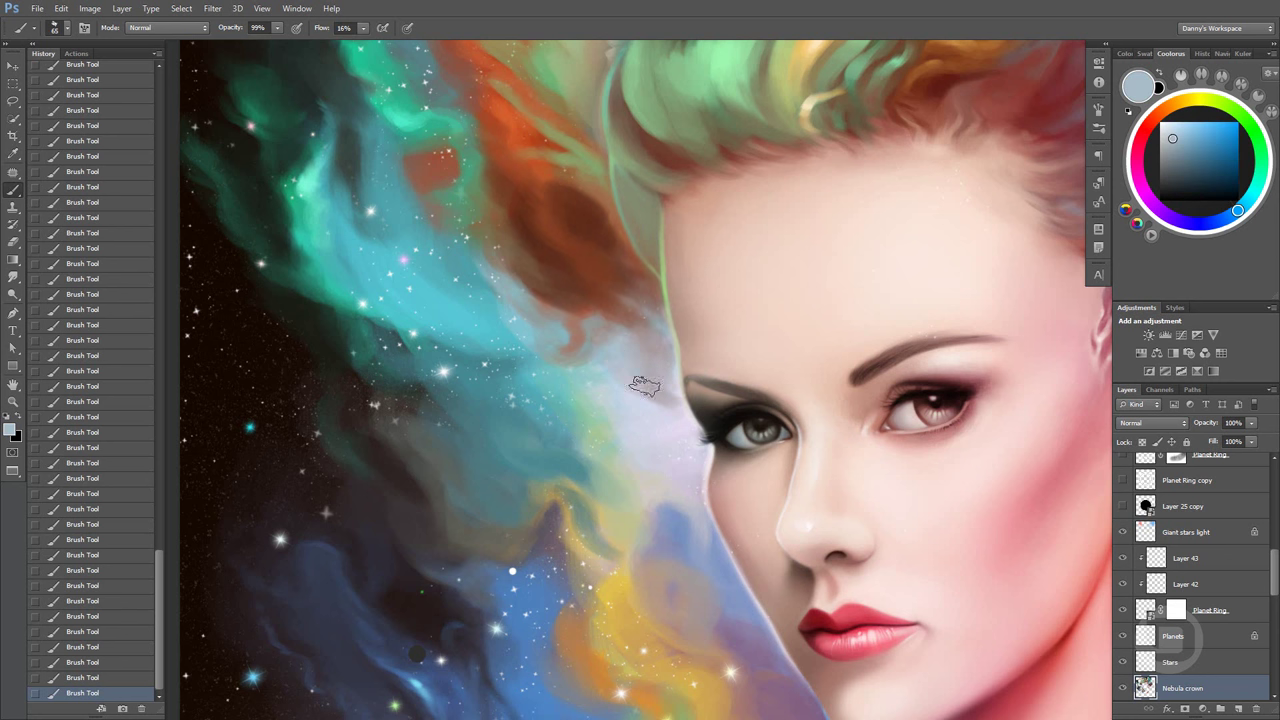
pyautogui.keyDown('alt'); pyautogui.click(649, 405); pyautogui.keyUp('alt')
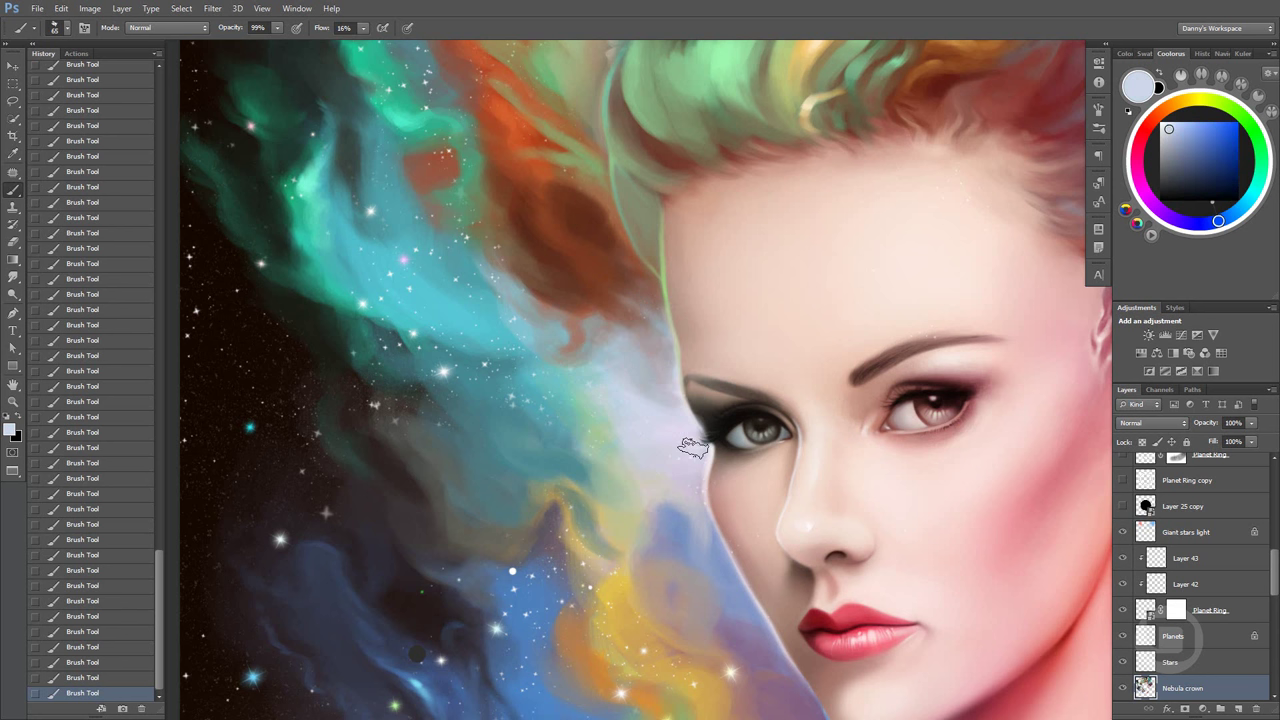
pyautogui.hotkey('ctrl', 'alt', 'z')
pyautogui.hotkey('ctrl', 'alt', 'z')
pyautogui.hotkey('ctrl', 'alt', 'z')
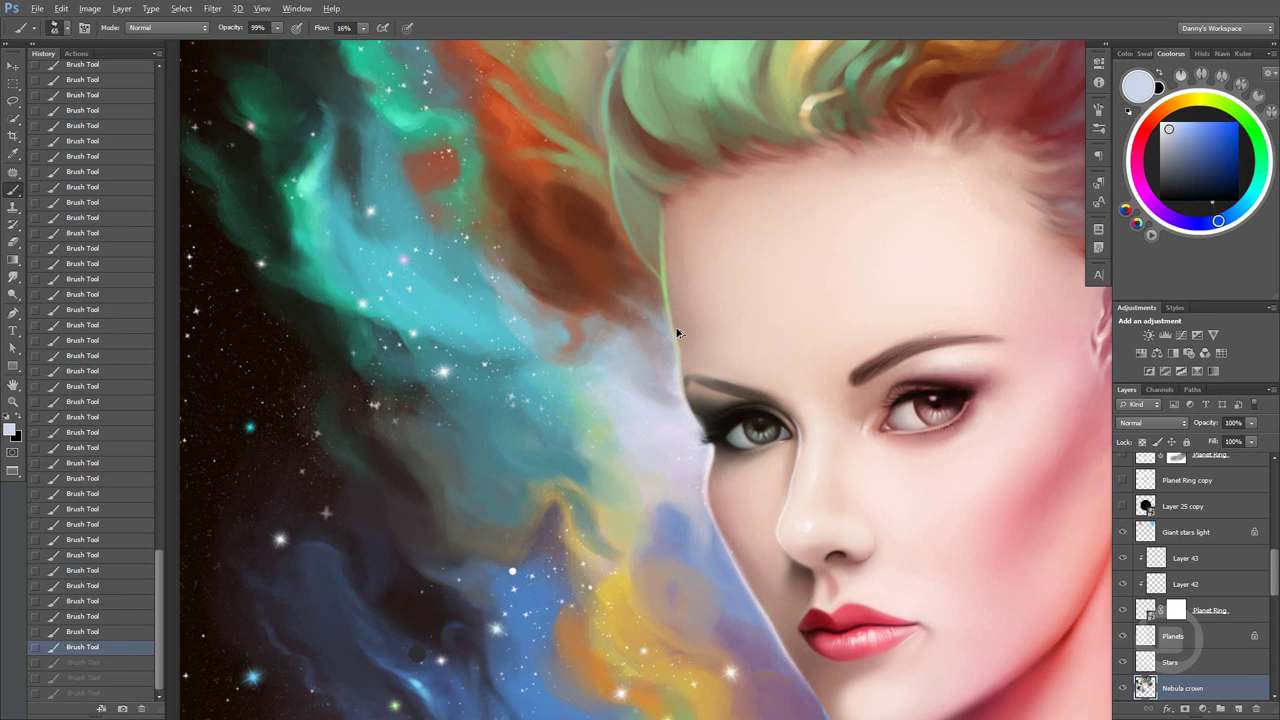
pyautogui.hotkey('ctrl', 'alt', 'z')
pyautogui.hotkey('ctrl', 'alt', 'z')
# Restore the undone strokes and sample pale lavender and blue-grey near the brow and eye
pyautogui.keyDown('alt'); pyautogui.click(662, 407); pyautogui.keyUp('alt')
pyautogui.hotkey('ctrl', 'shift', 'z')
pyautogui.hotkey('ctrl', 'shift', 'z')
pyautogui.hotkey('ctrl', 'shift', 'z')
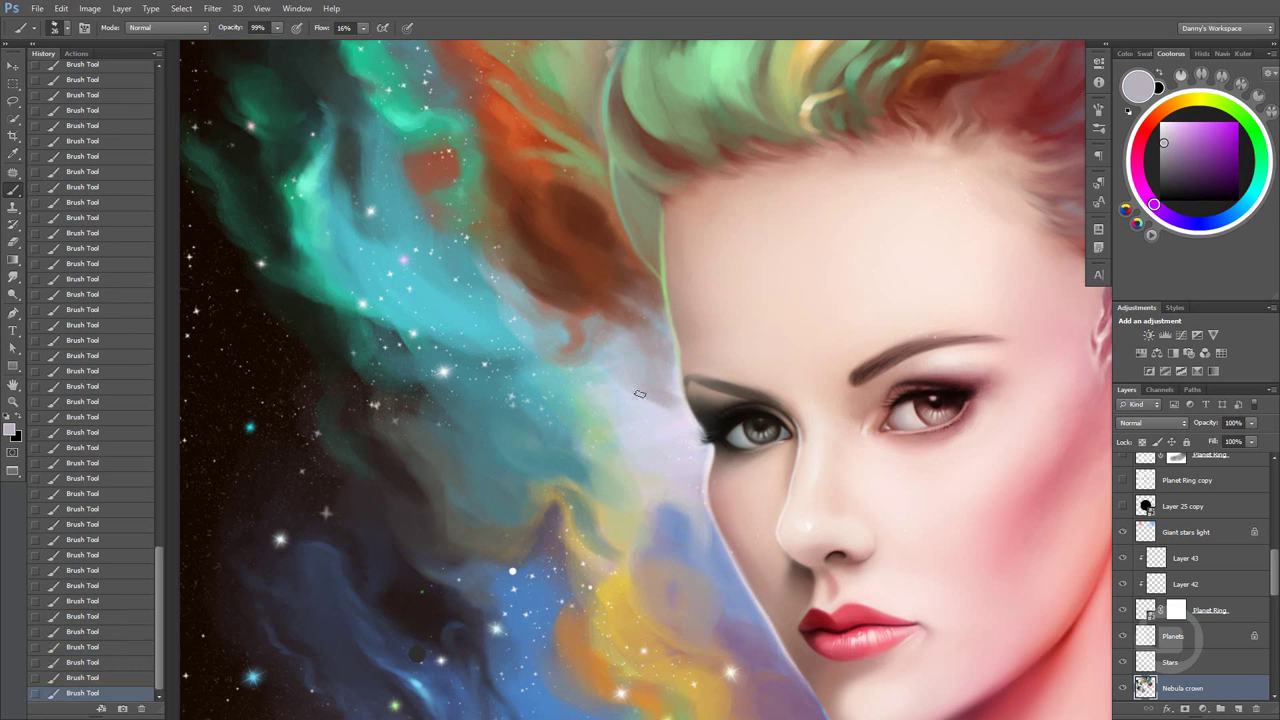
pyautogui.keyDown('alt'); pyautogui.click(696, 428); pyautogui.keyUp('alt')
pyautogui.moveTo(696, 428); pyautogui.dragTo(666, 398)
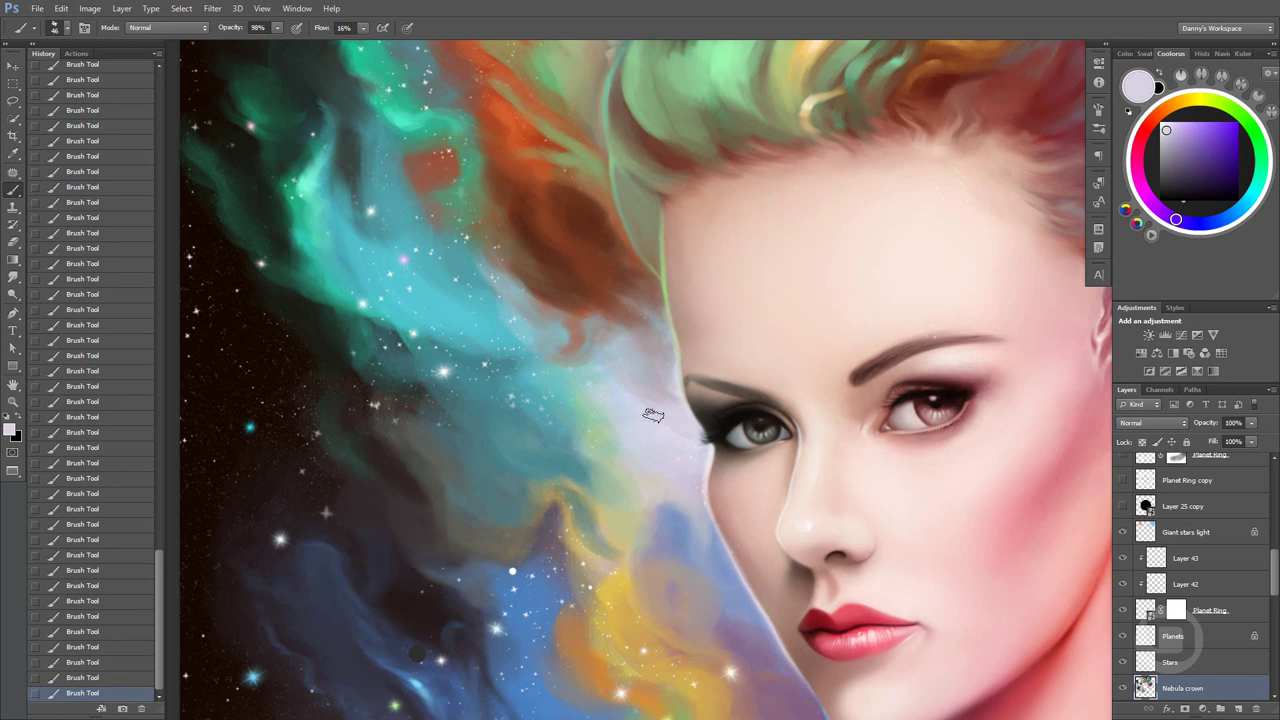
pyautogui.keyDown('alt'); pyautogui.click(626, 371); pyautogui.keyUp('alt')
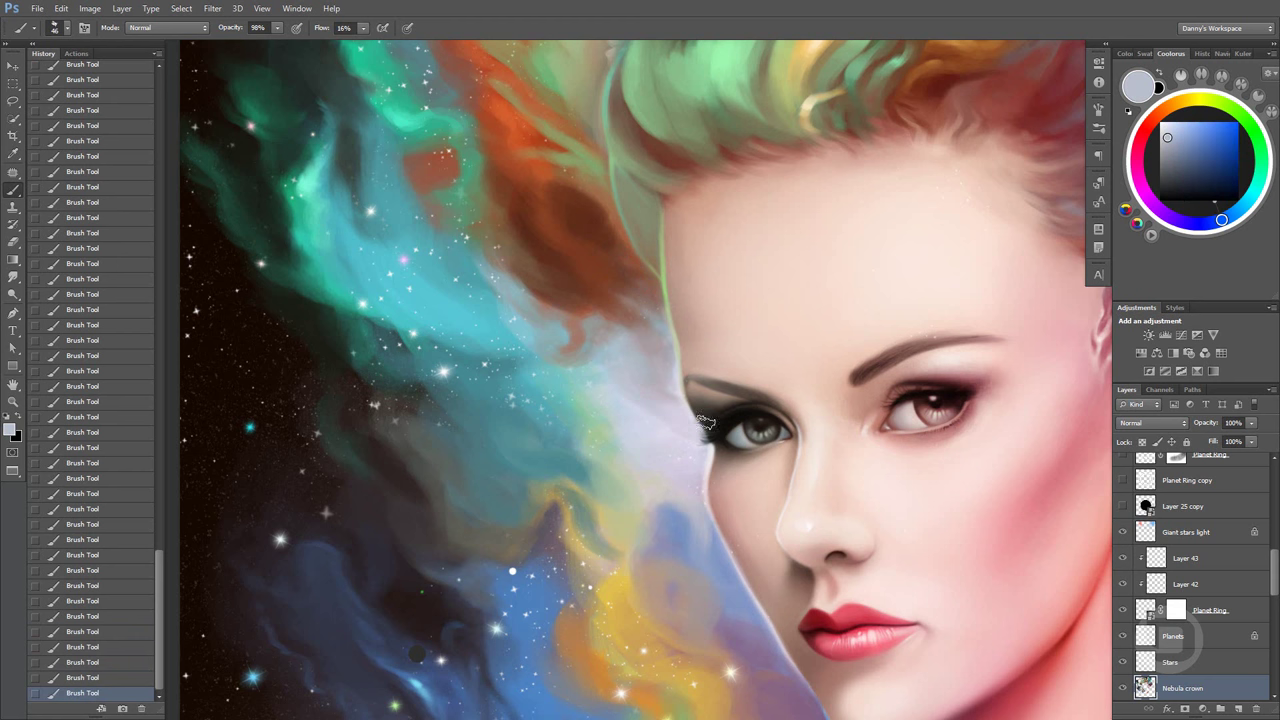
# Rotate the view to the eye and paint fine near-black lash strokes with a 10 px brush
pyautogui.scroll(1, 752, 440)
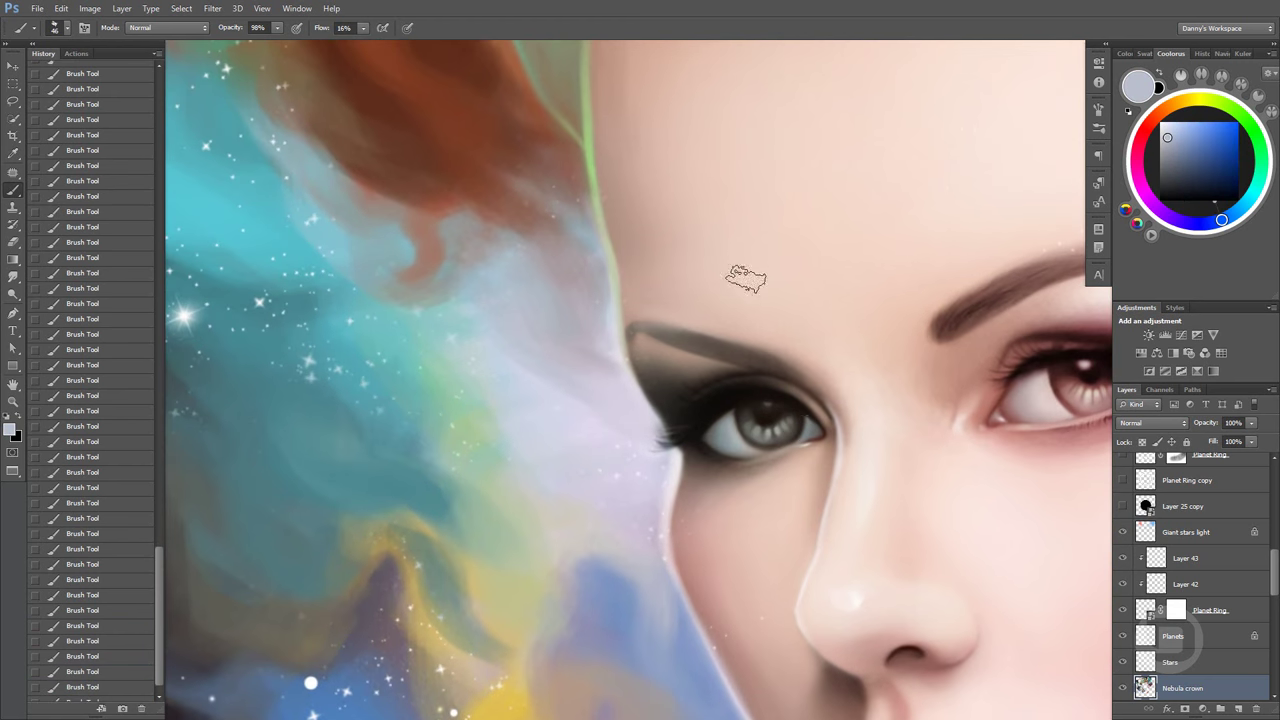
pyautogui.press('r')
pyautogui.moveTo(805, 375); pyautogui.dragTo(667, 216)
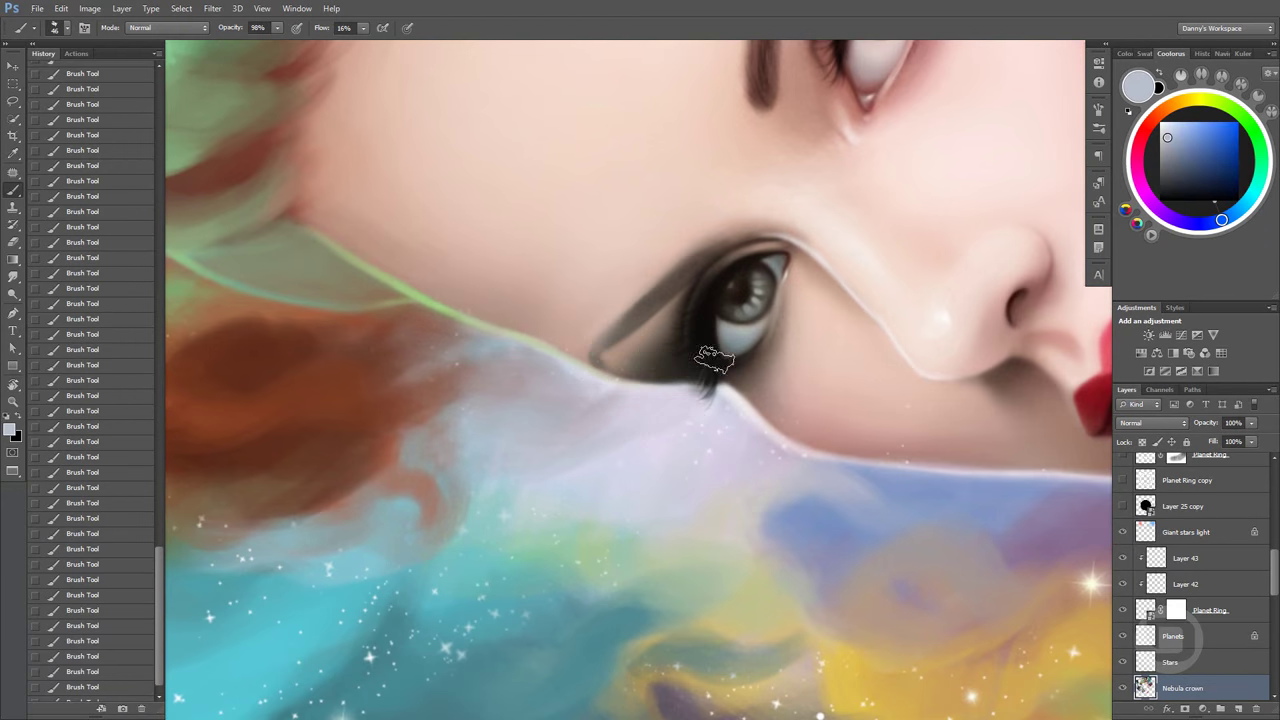
pyautogui.moveTo(703, 361); pyautogui.dragTo(695, 360)
pyautogui.keyDown('alt'); pyautogui.click(725, 366); pyautogui.keyUp('alt')
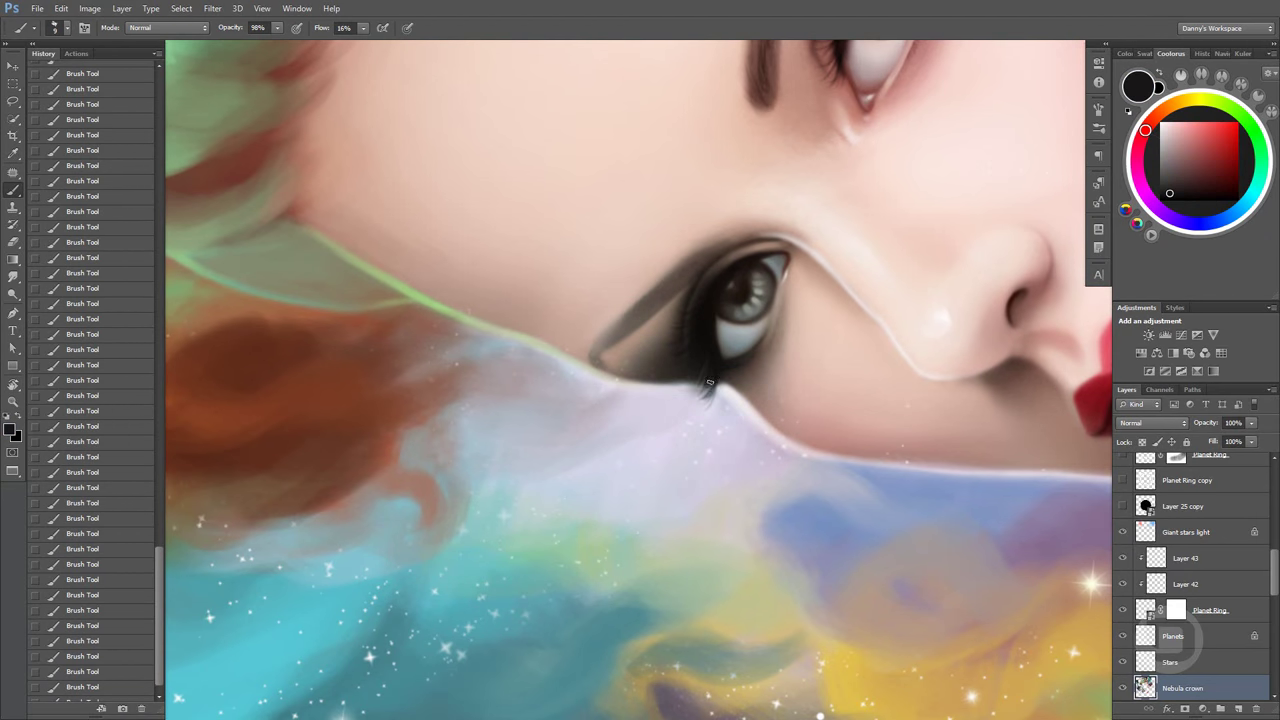
pyautogui.moveTo(709, 382)
pyautogui.mouseDown()
pyautogui.moveTo(709, 399)
pyautogui.moveTo(699, 358)
pyautogui.mouseUp()
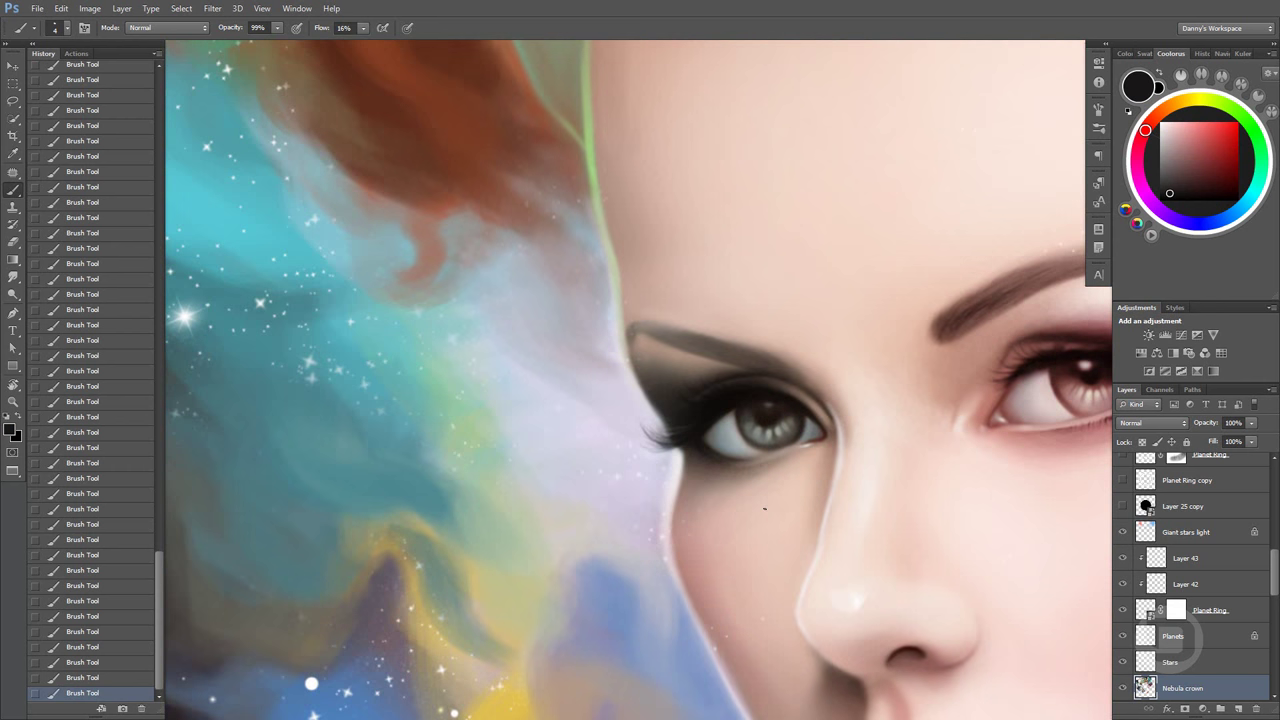
# Bring the nebula beside the face into view and paint tan strokes into it
pyautogui.scroll(-2, 765, 508)
pyautogui.scroll(-2, 894, 408)
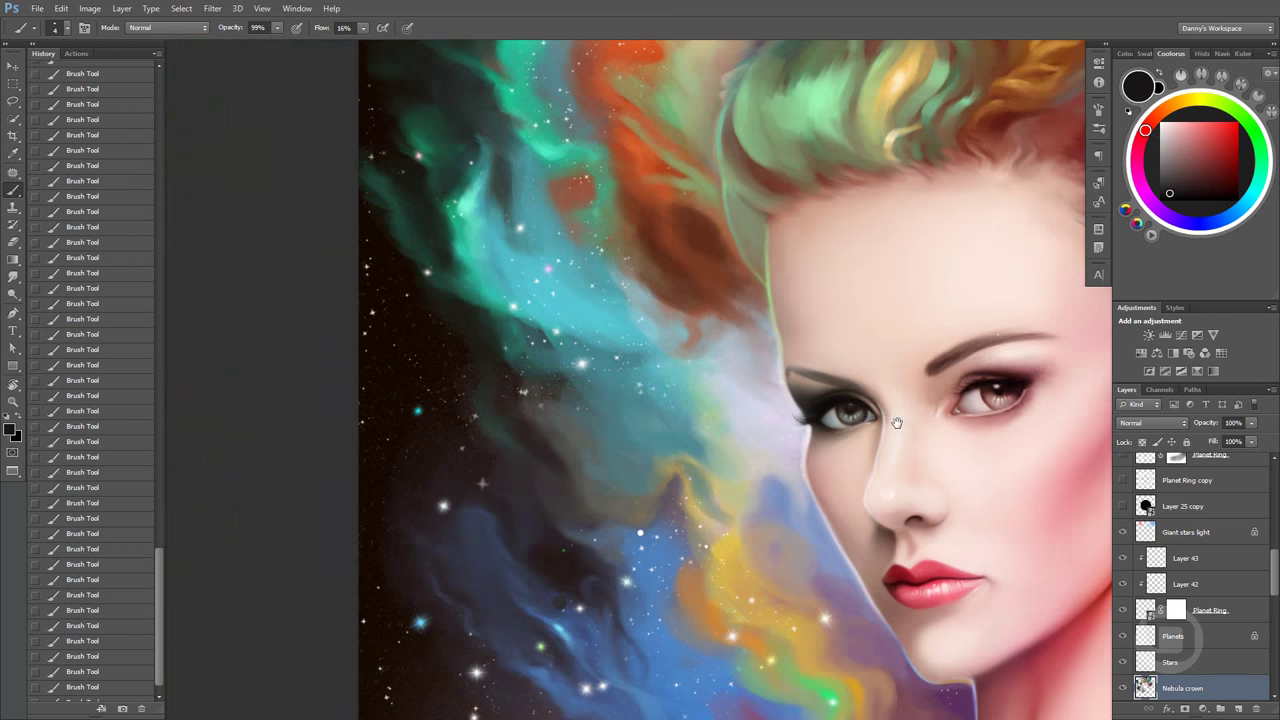
pyautogui.scroll(-1, 894, 423)
pyautogui.scroll(1, 900, 425)
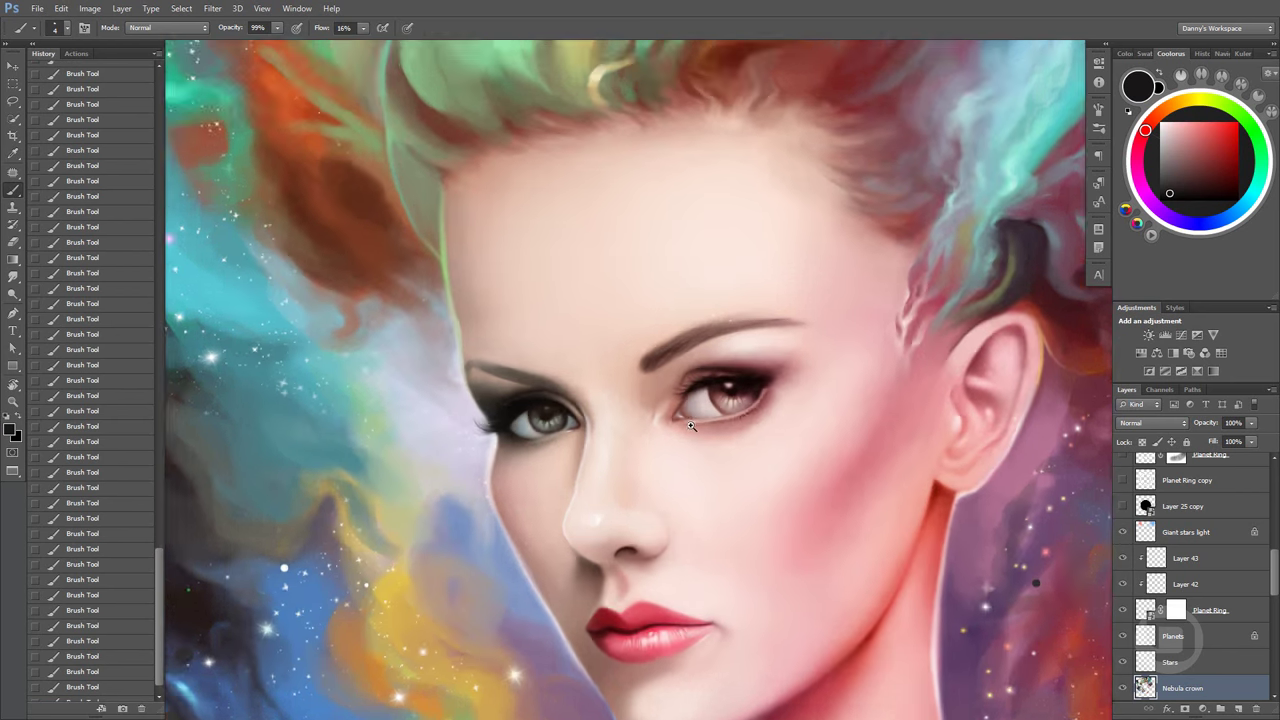
pyautogui.scroll(1, 900, 425)
pyautogui.moveTo(614, 380); pyautogui.dragTo(808, 206)
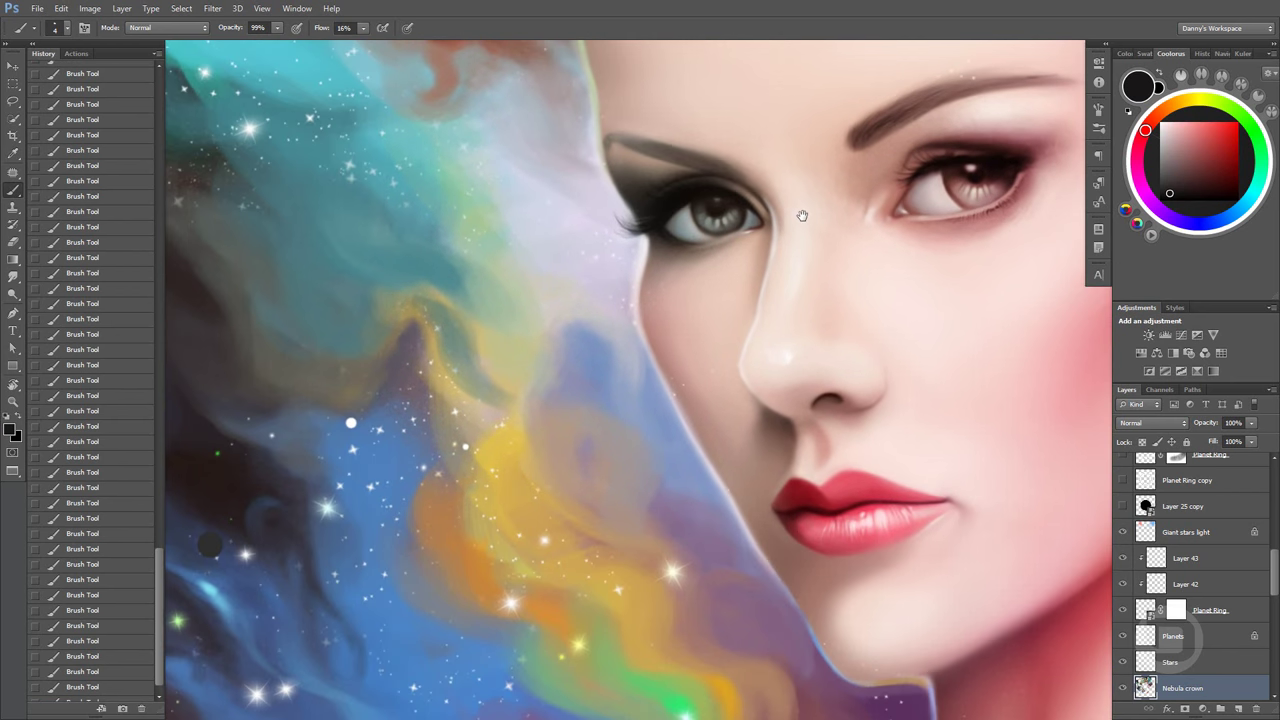
pyautogui.keyDown('alt'); pyautogui.click(486, 336); pyautogui.keyUp('alt')
pyautogui.moveTo(486, 336); pyautogui.dragTo(462, 302)
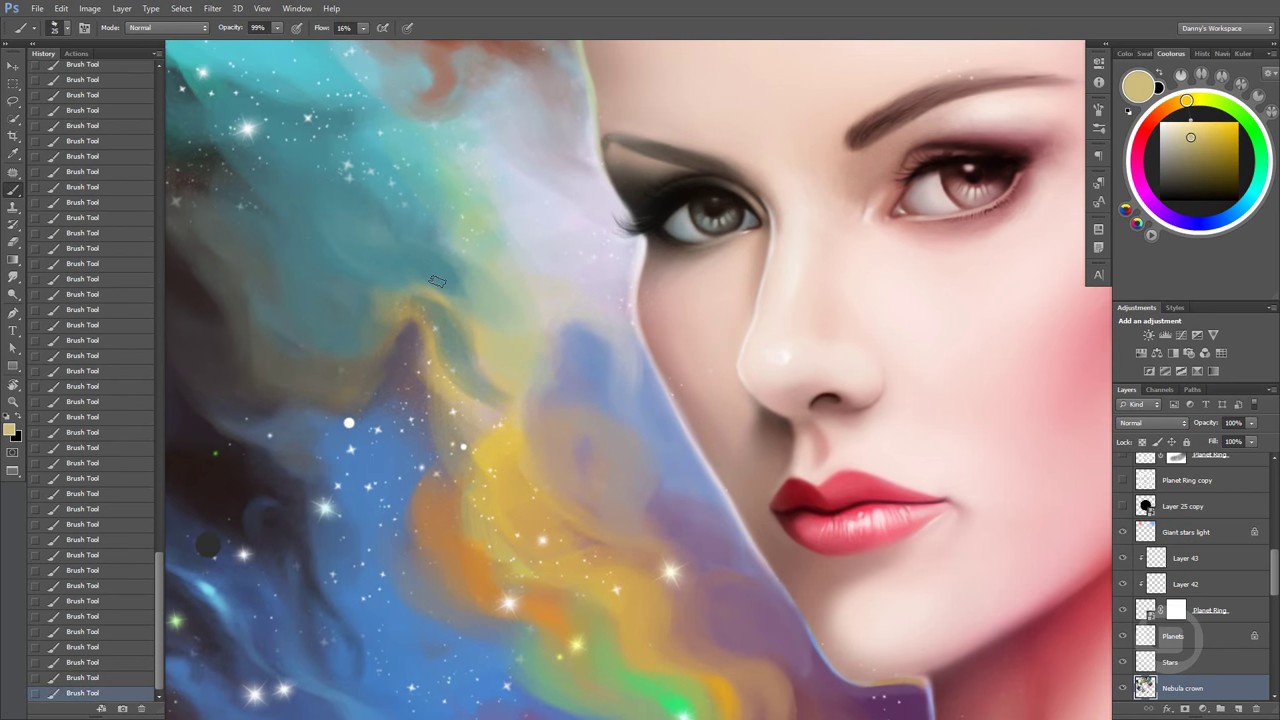
# Undo and repaint the tan strokes in the nebula swirl, sampling teal and tan tones
pyautogui.keyDown('alt'); pyautogui.click(449, 287); pyautogui.keyUp('alt')
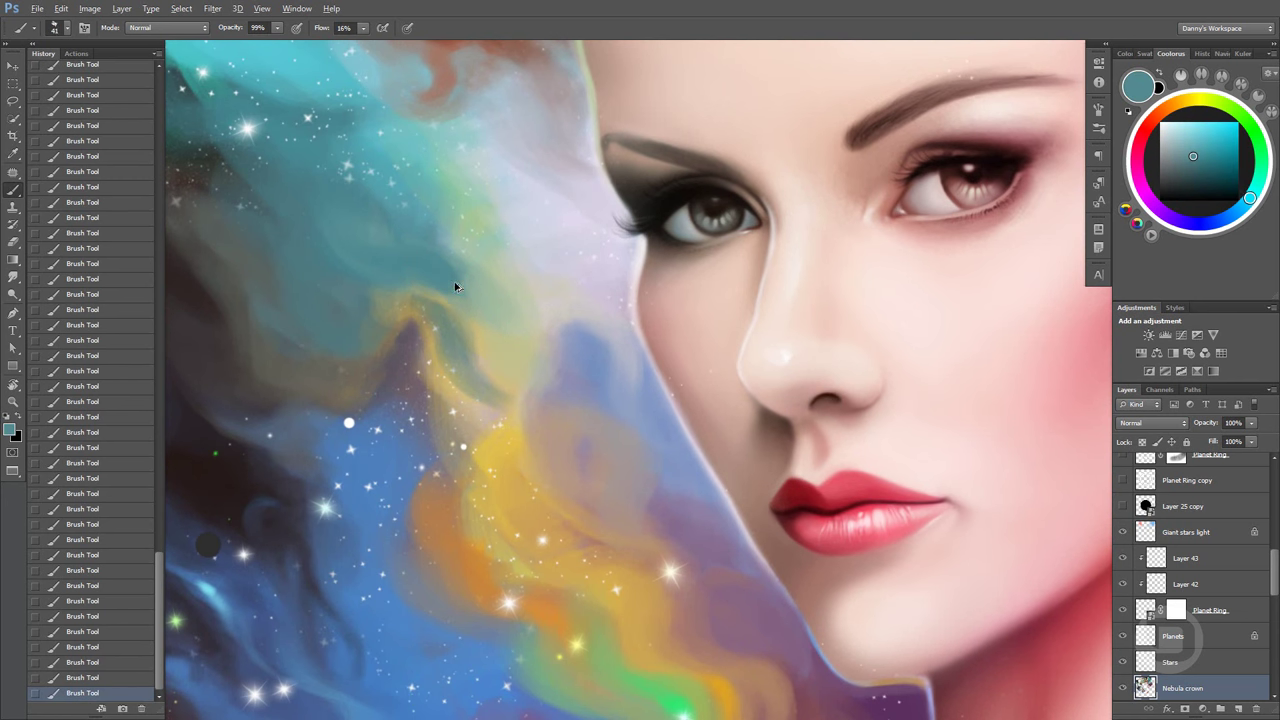
pyautogui.hotkey('ctrl', 'alt', 'z')
pyautogui.hotkey('ctrl', 'alt', 'z')
pyautogui.moveTo(446, 289)
pyautogui.mouseDown()
pyautogui.moveTo(404, 276)
pyautogui.moveTo(460, 298)
pyautogui.mouseUp()
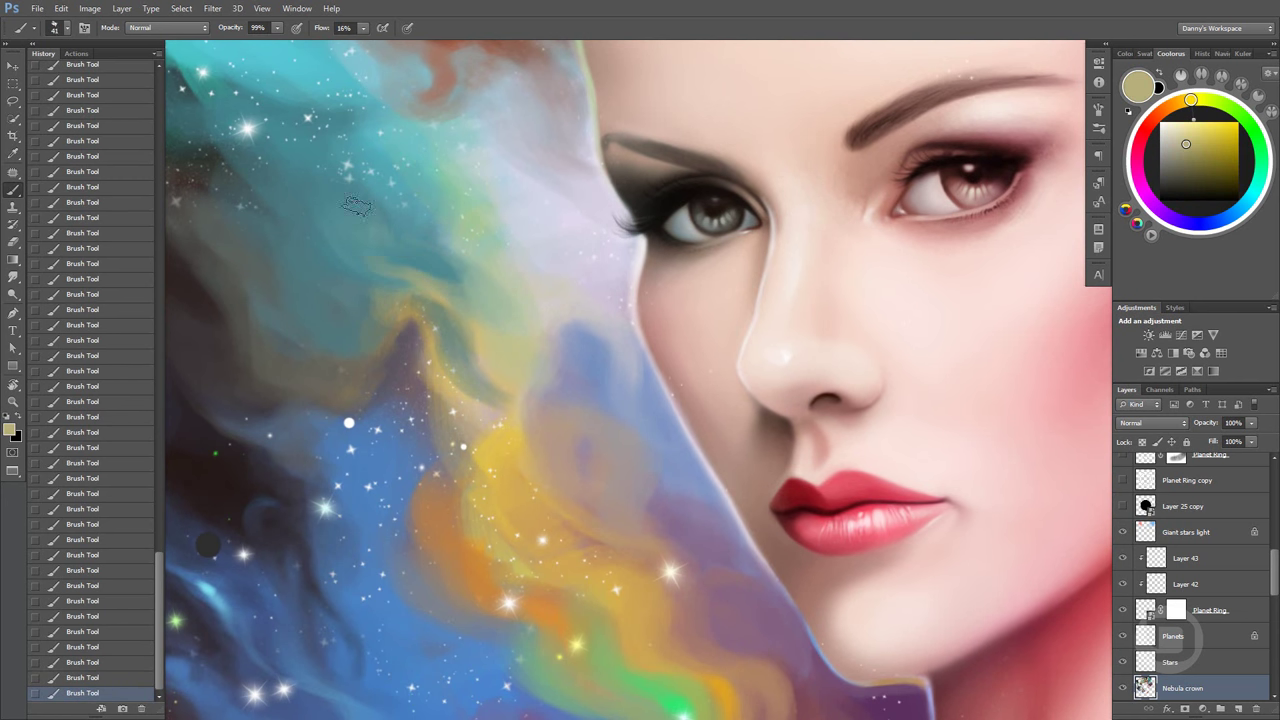
pyautogui.keyDown('alt'); pyautogui.click(318, 180); pyautogui.keyUp('alt')
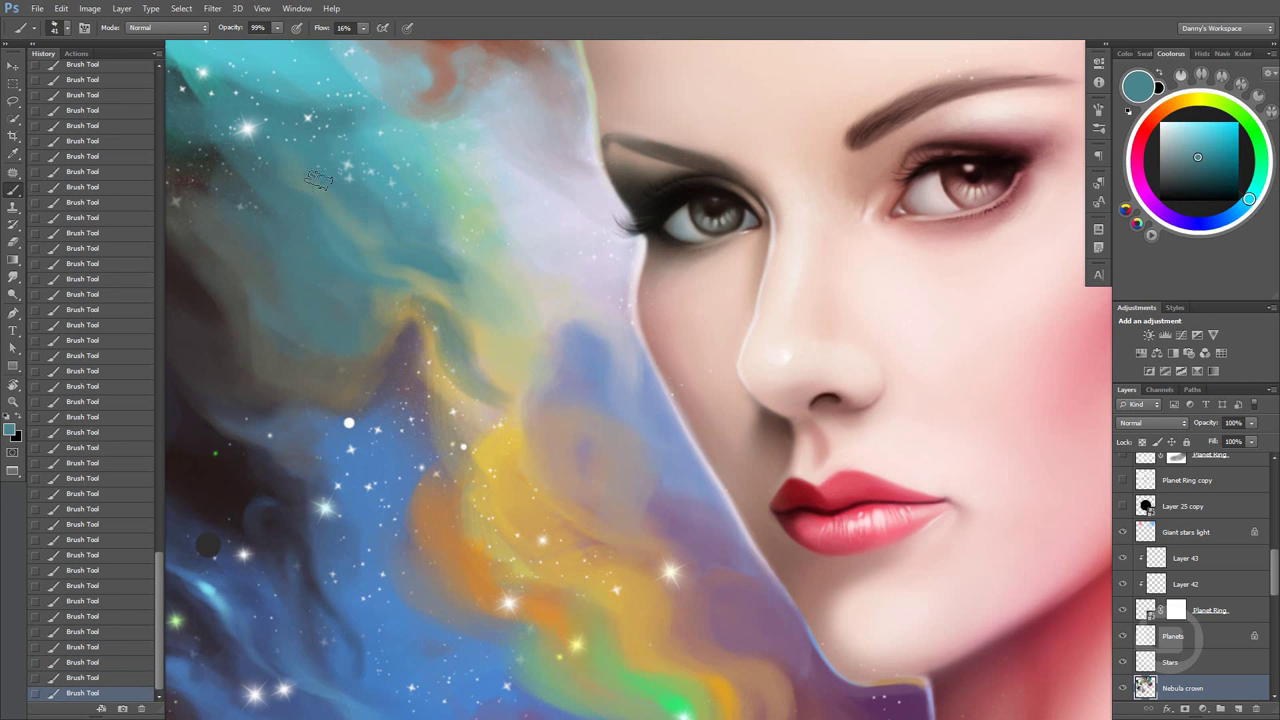
pyautogui.keyDown('alt'); pyautogui.click(449, 280); pyautogui.keyUp('alt')
pyautogui.keyDown('alt'); pyautogui.click(433, 290); pyautogui.keyUp('alt')
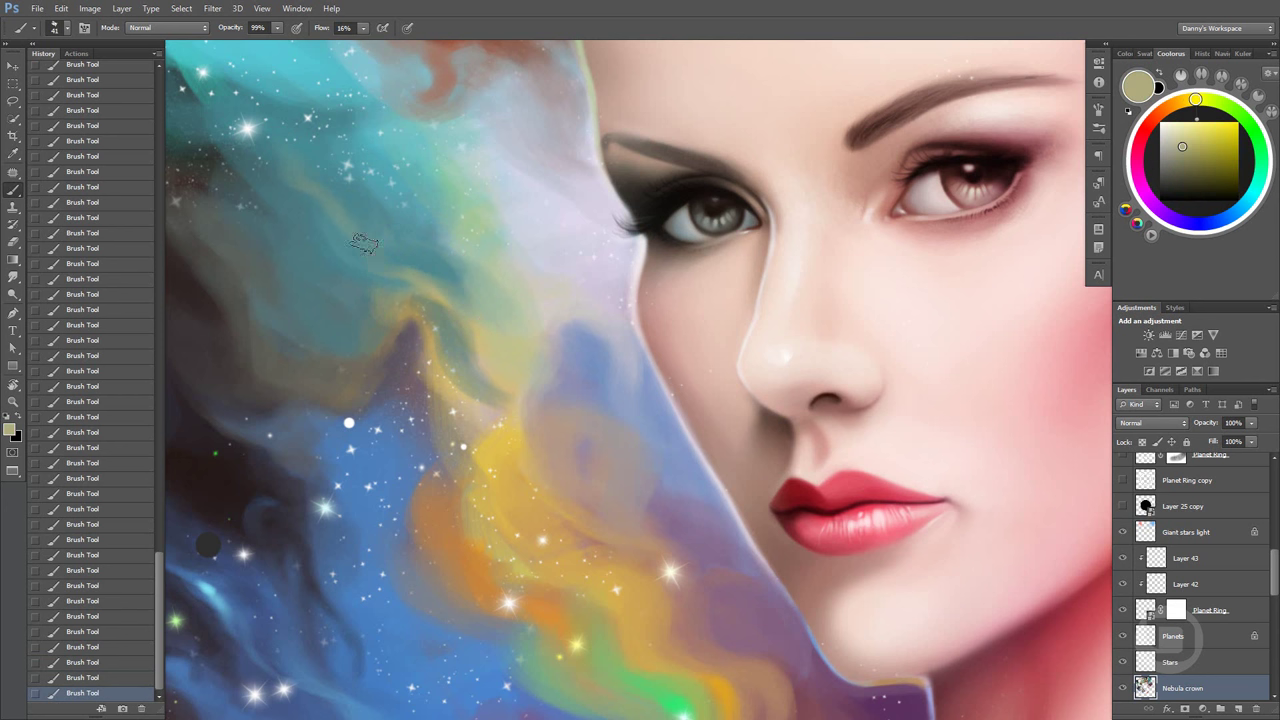
pyautogui.hotkey('ctrl', 'z')
# Choose a darker olive and paint dark olive strokes into the nebula swirl
pyautogui.keyDown('alt'); pyautogui.keyDown('shift'); pyautogui.rightClick(410, 258); pyautogui.keyUp('shift'); pyautogui.keyUp('alt')
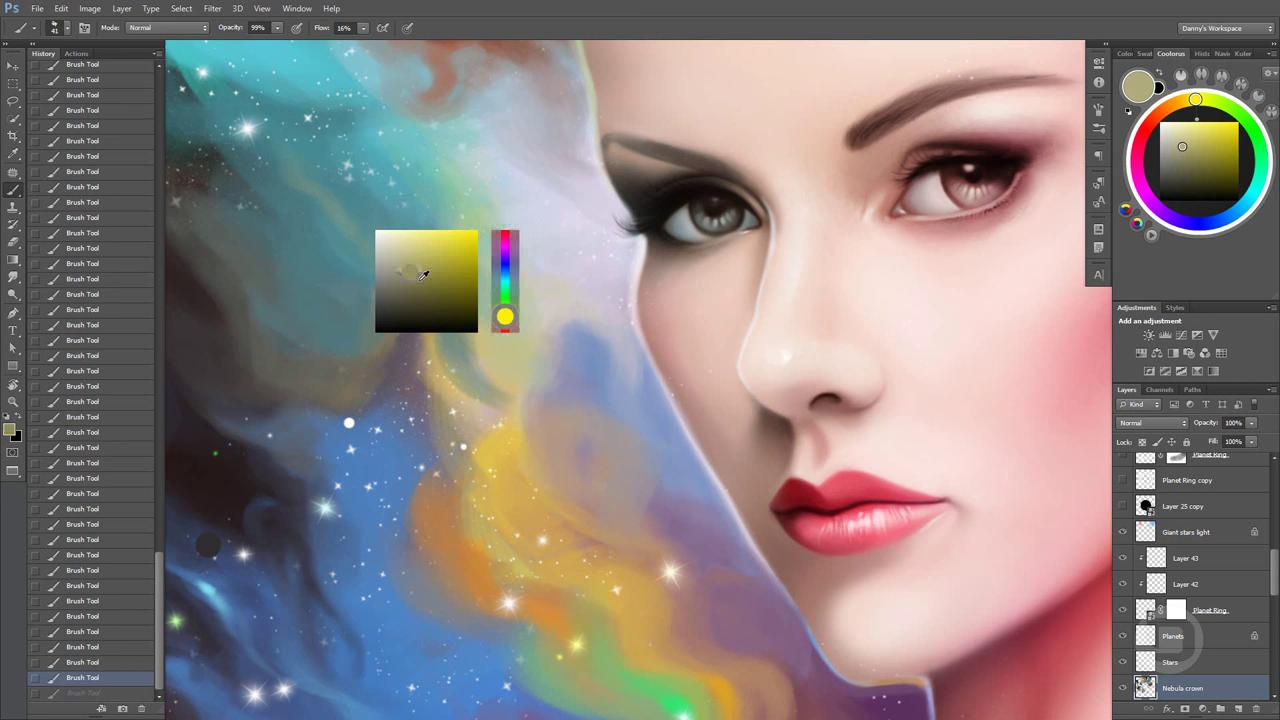
pyautogui.moveTo(415, 280); pyautogui.dragTo(395, 276)
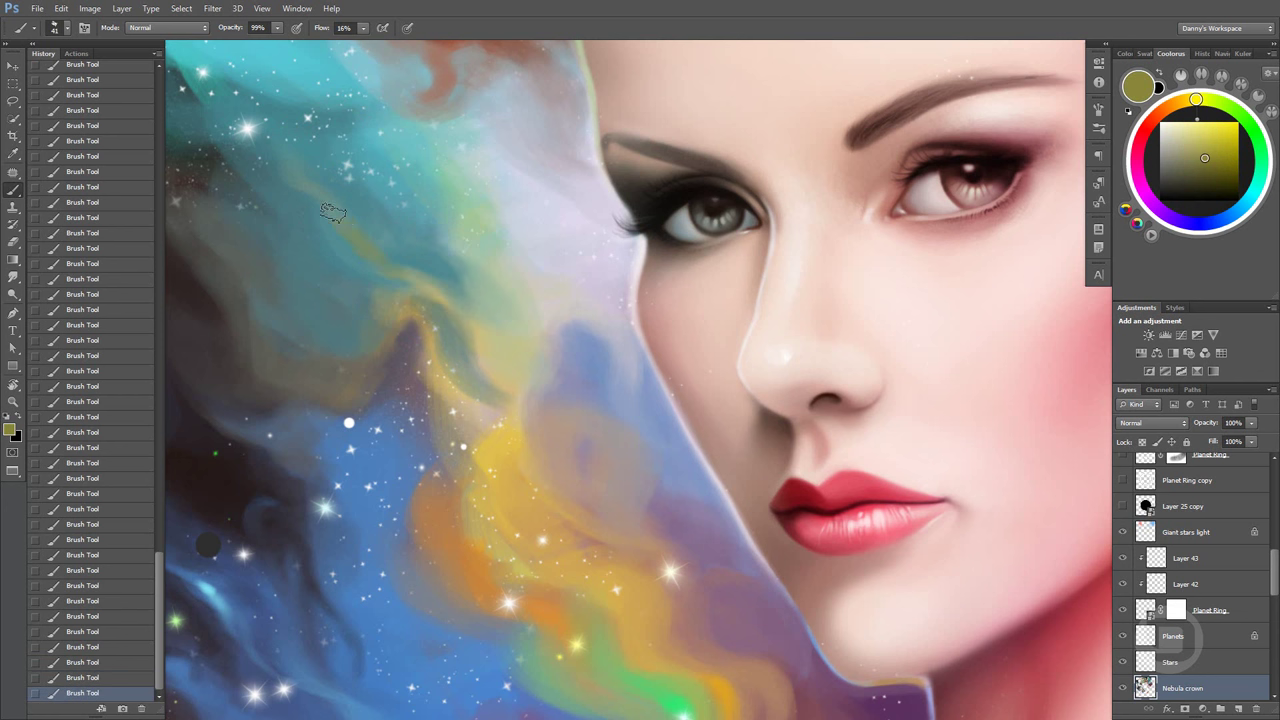
pyautogui.keyDown('alt'); pyautogui.click(400, 262); pyautogui.keyUp('alt')
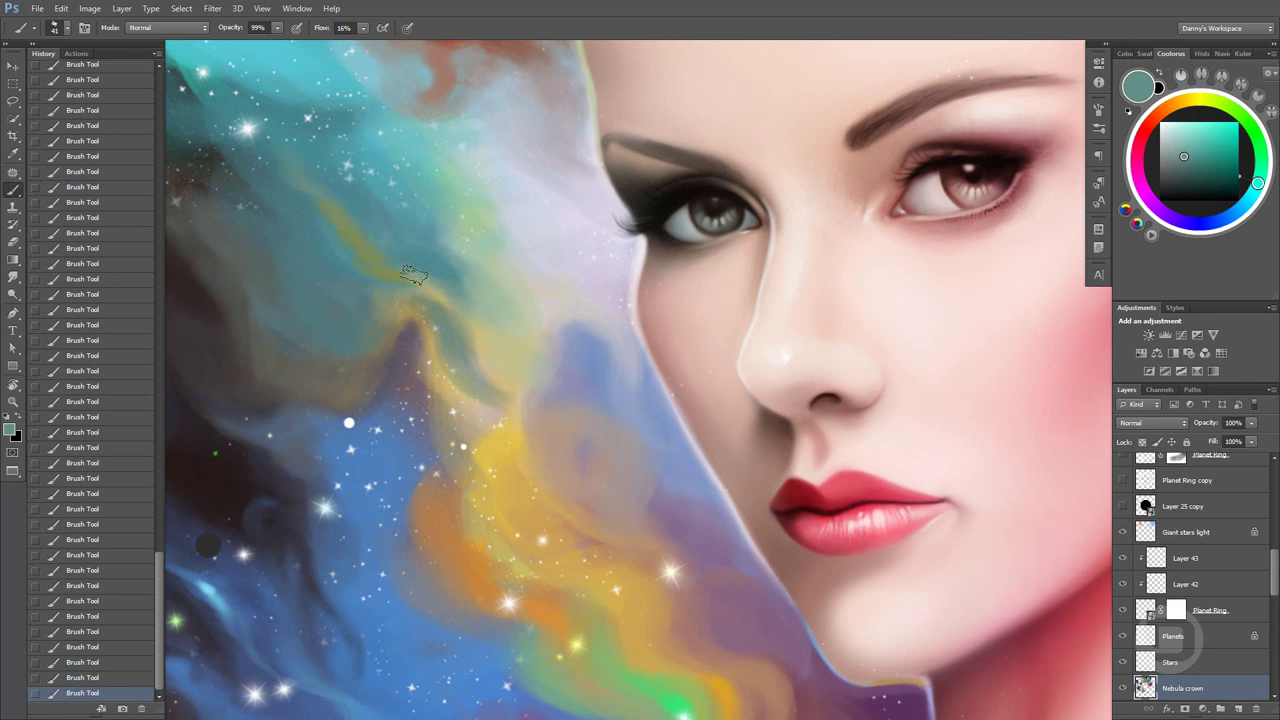
pyautogui.keyDown('alt'); pyautogui.click(412, 284); pyautogui.keyUp('alt')
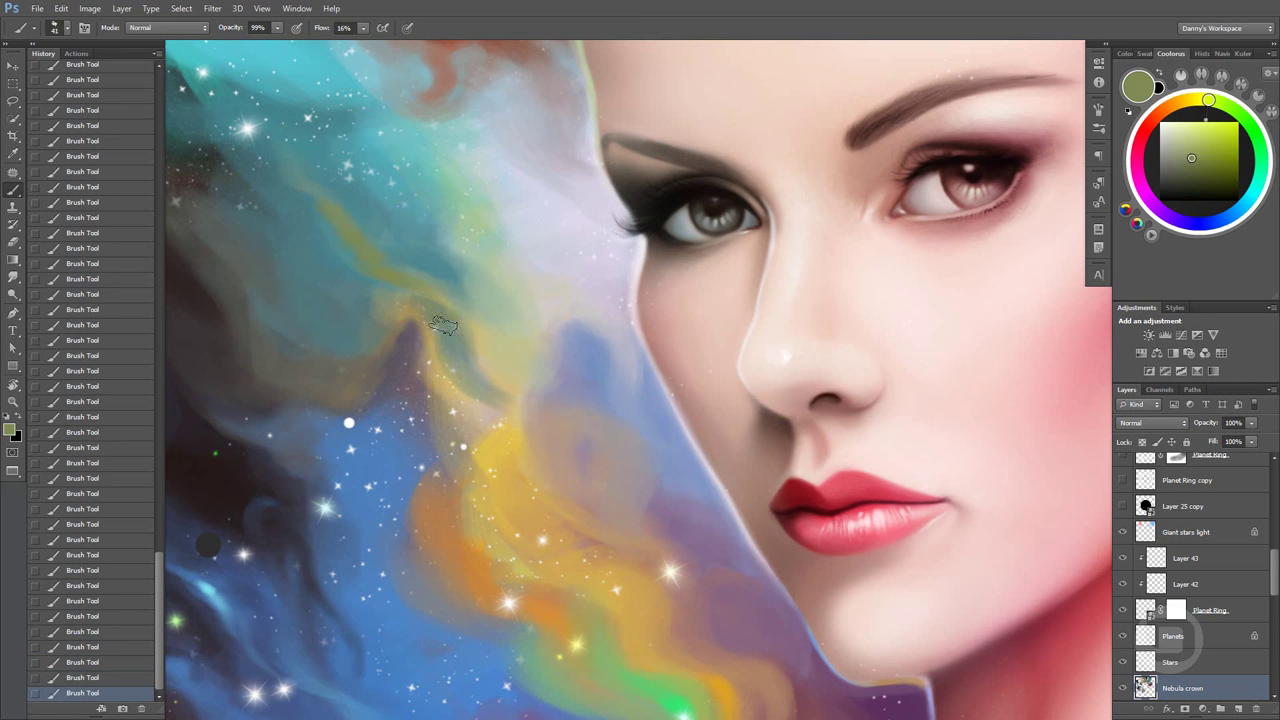
pyautogui.moveTo(437, 290)
pyautogui.mouseDown()
pyautogui.moveTo(475, 330)
pyautogui.moveTo(400, 280)
pyautogui.mouseUp()
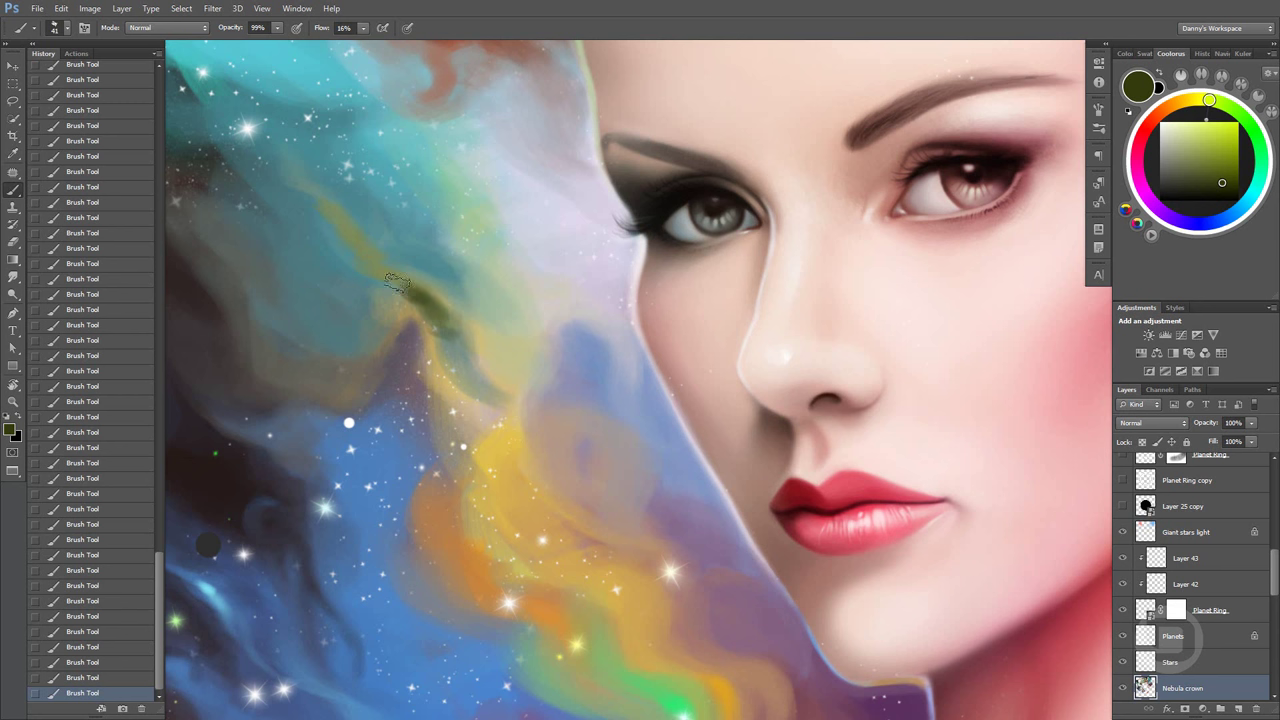
pyautogui.keyDown('alt'); pyautogui.click(437, 295); pyautogui.keyUp('alt')
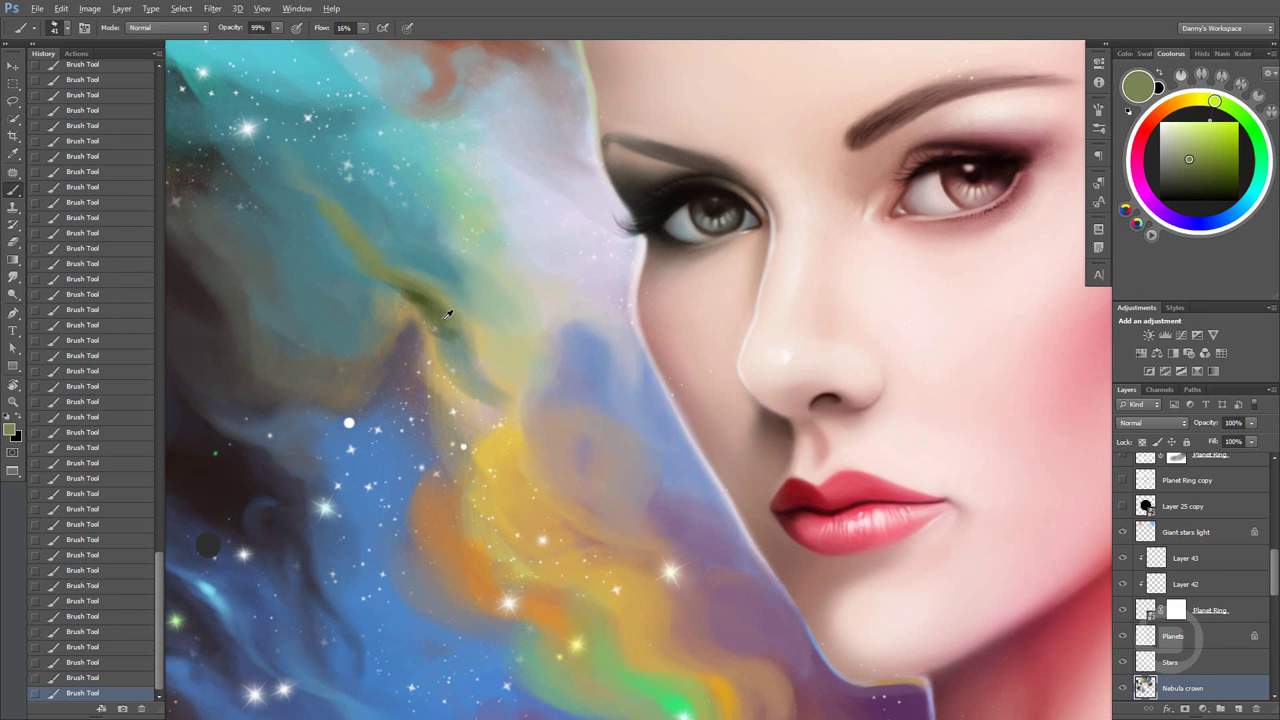
pyautogui.keyDown('alt'); pyautogui.click(450, 328); pyautogui.keyUp('alt')
pyautogui.moveTo(440, 322); pyautogui.dragTo(474, 370)
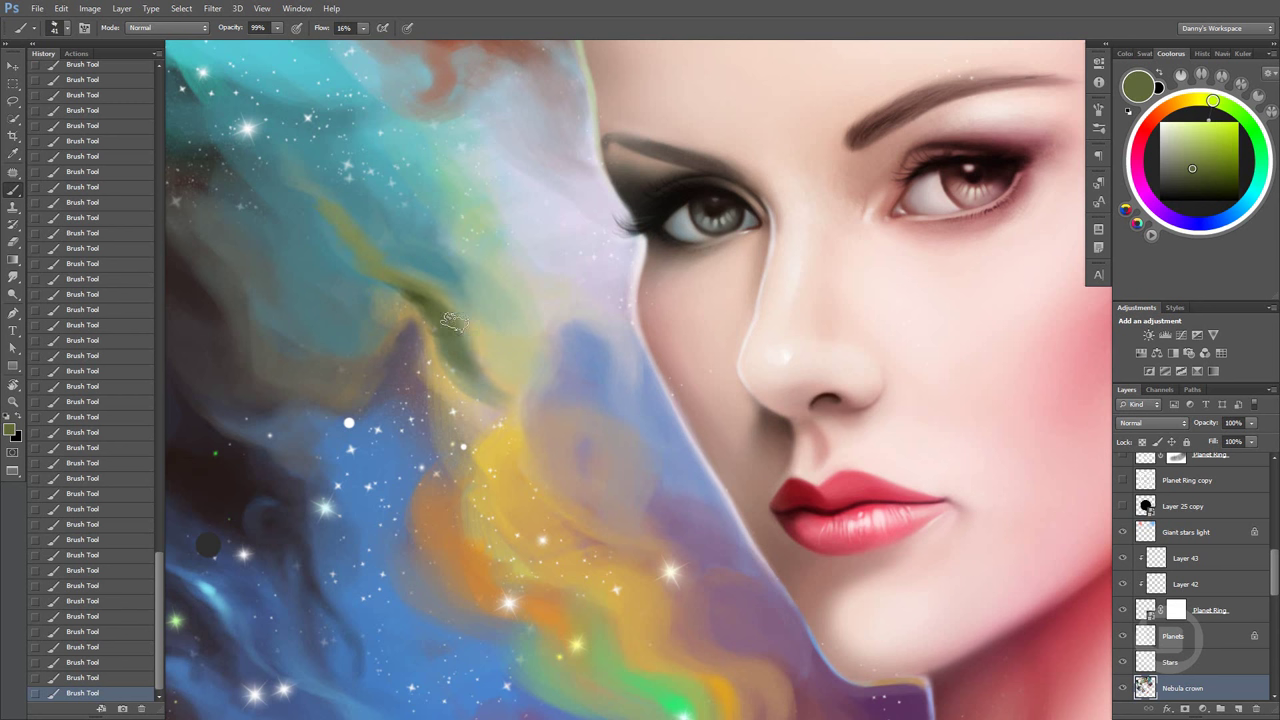
# Sample khaki and olive tones and paint dark olive strokes down the nebula strand
pyautogui.keyDown('alt'); pyautogui.click(476, 352); pyautogui.keyUp('alt')
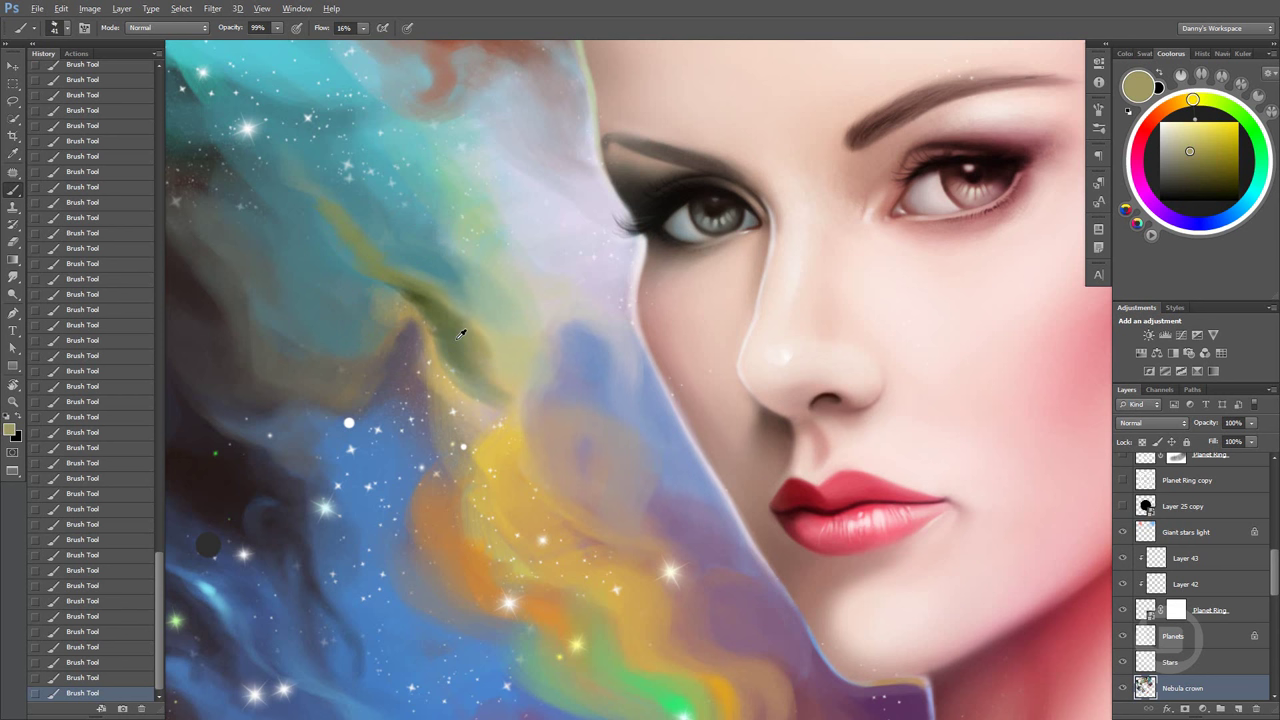
pyautogui.keyDown('alt'); pyautogui.click(461, 334); pyautogui.keyUp('alt')
pyautogui.keyDown('alt'); pyautogui.click(476, 305); pyautogui.keyUp('alt')
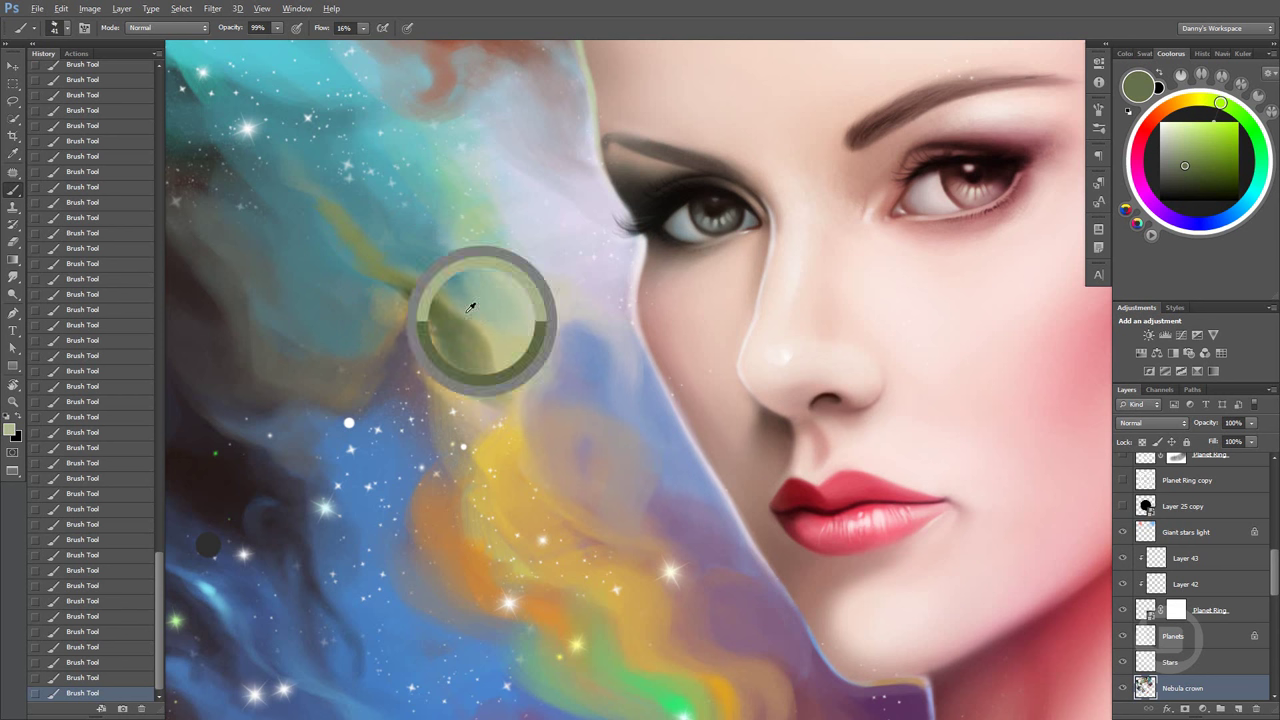
pyautogui.keyDown('alt'); pyautogui.click(474, 345); pyautogui.keyUp('alt')
pyautogui.keyDown('alt'); pyautogui.click(450, 308); pyautogui.keyUp('alt')
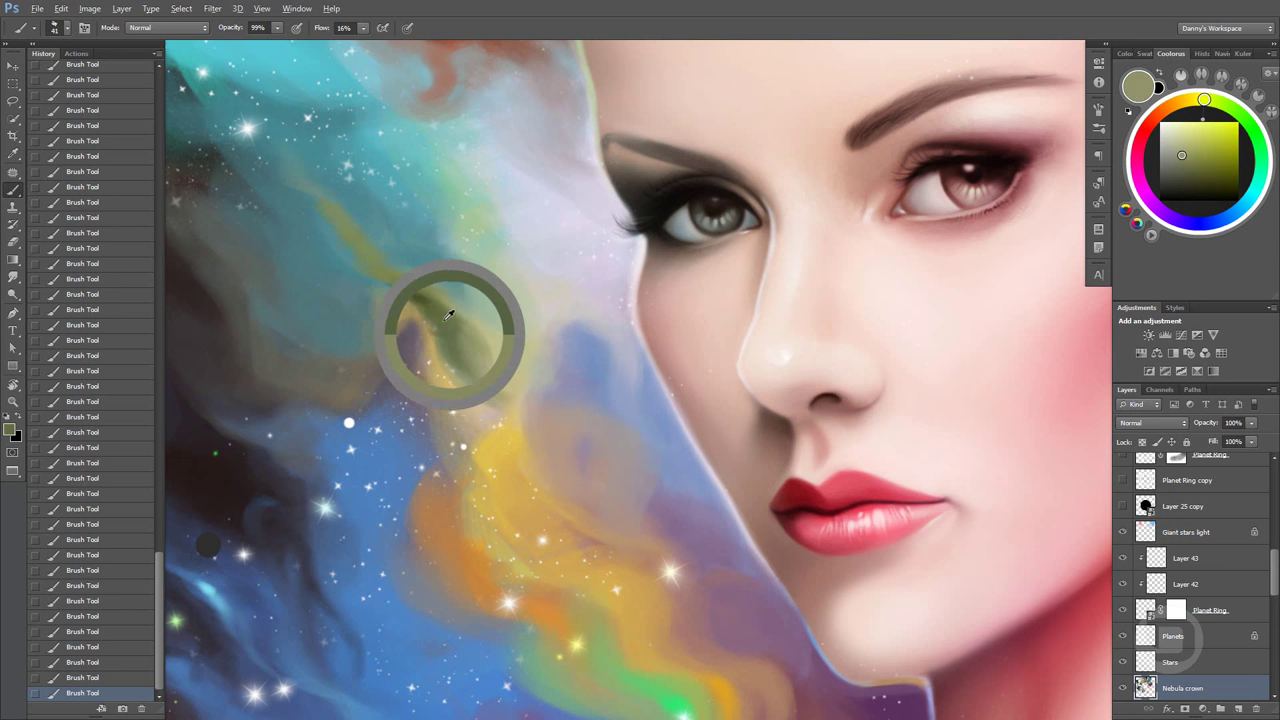
pyautogui.keyDown('alt'); pyautogui.click(446, 342); pyautogui.keyUp('alt')
pyautogui.moveTo(446, 342)
pyautogui.mouseDown()
pyautogui.moveTo(462, 415)
pyautogui.moveTo(486, 440)
pyautogui.moveTo(477, 393)
pyautogui.mouseUp()
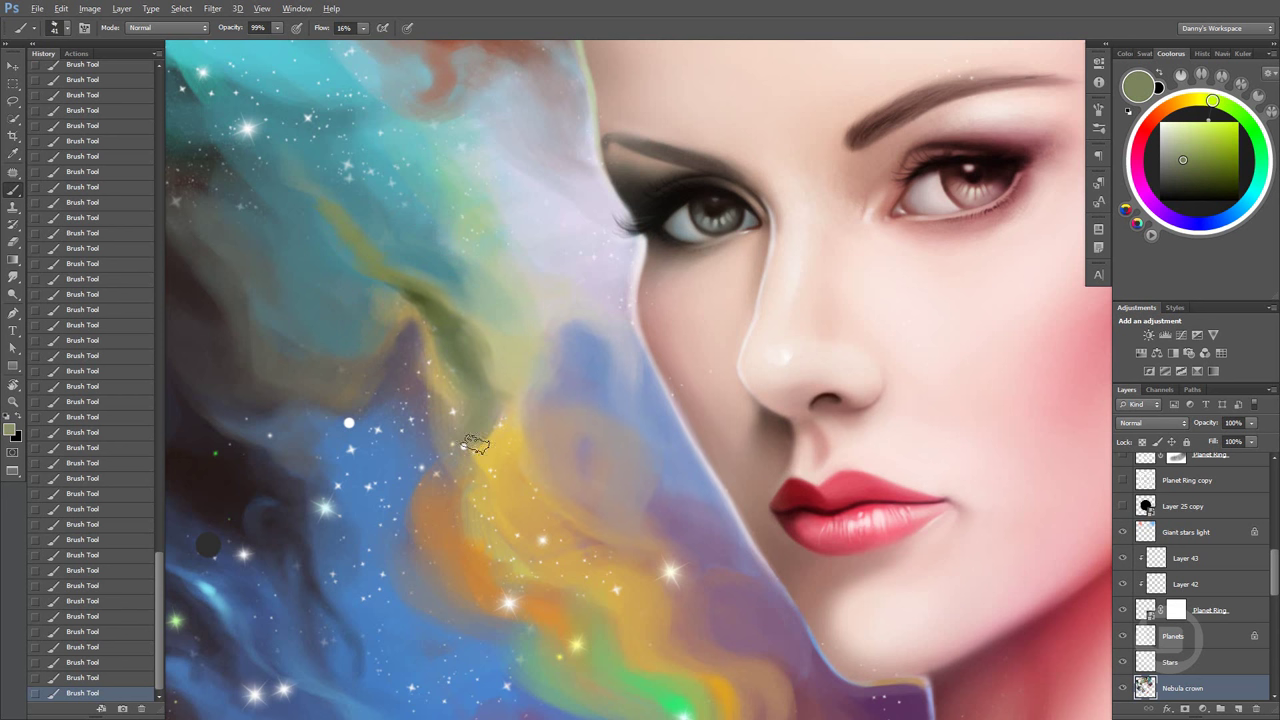
# Try yellower colours, then brush olive along the green nebula strand
pyautogui.keyDown('alt'); pyautogui.click(486, 452); pyautogui.keyUp('alt')
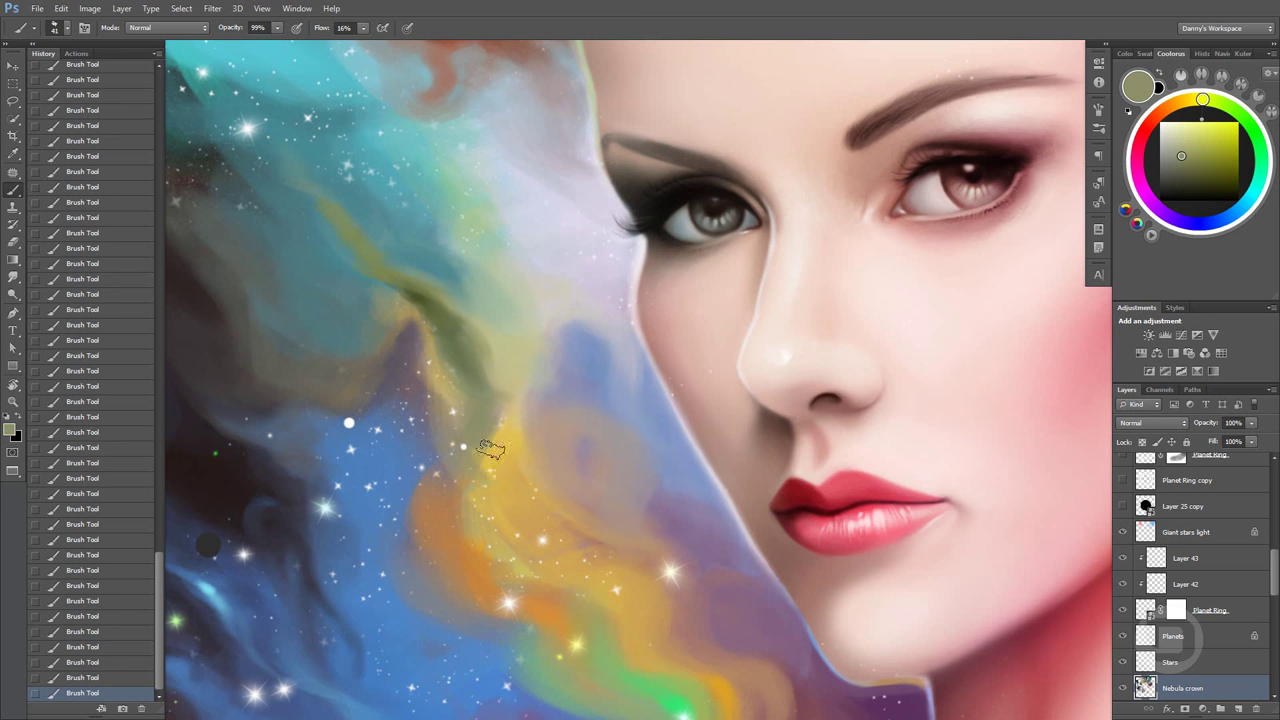
pyautogui.keyDown('alt'); pyautogui.click(495, 502); pyautogui.keyUp('alt')
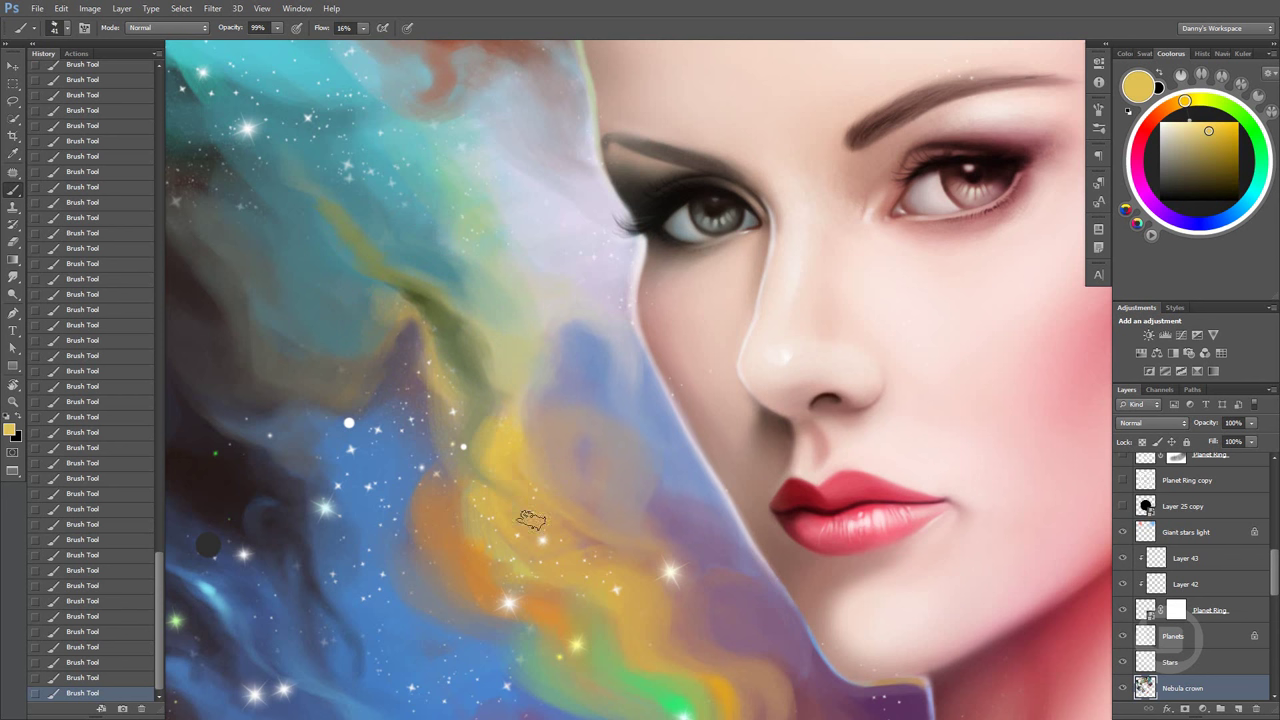
pyautogui.keyDown('alt'); pyautogui.click(482, 414); pyautogui.keyUp('alt')
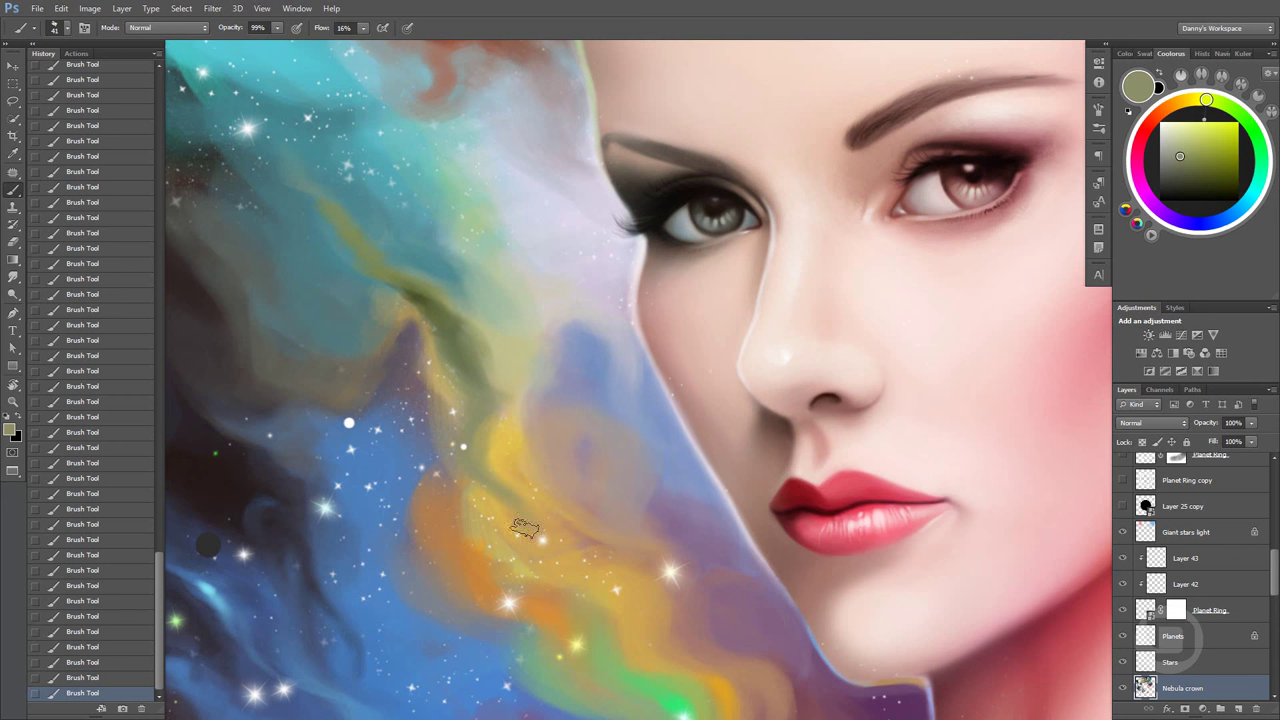
pyautogui.keyDown('alt'); pyautogui.click(505, 437); pyautogui.keyUp('alt')
pyautogui.keyDown('alt'); pyautogui.click(445, 345); pyautogui.keyUp('alt')
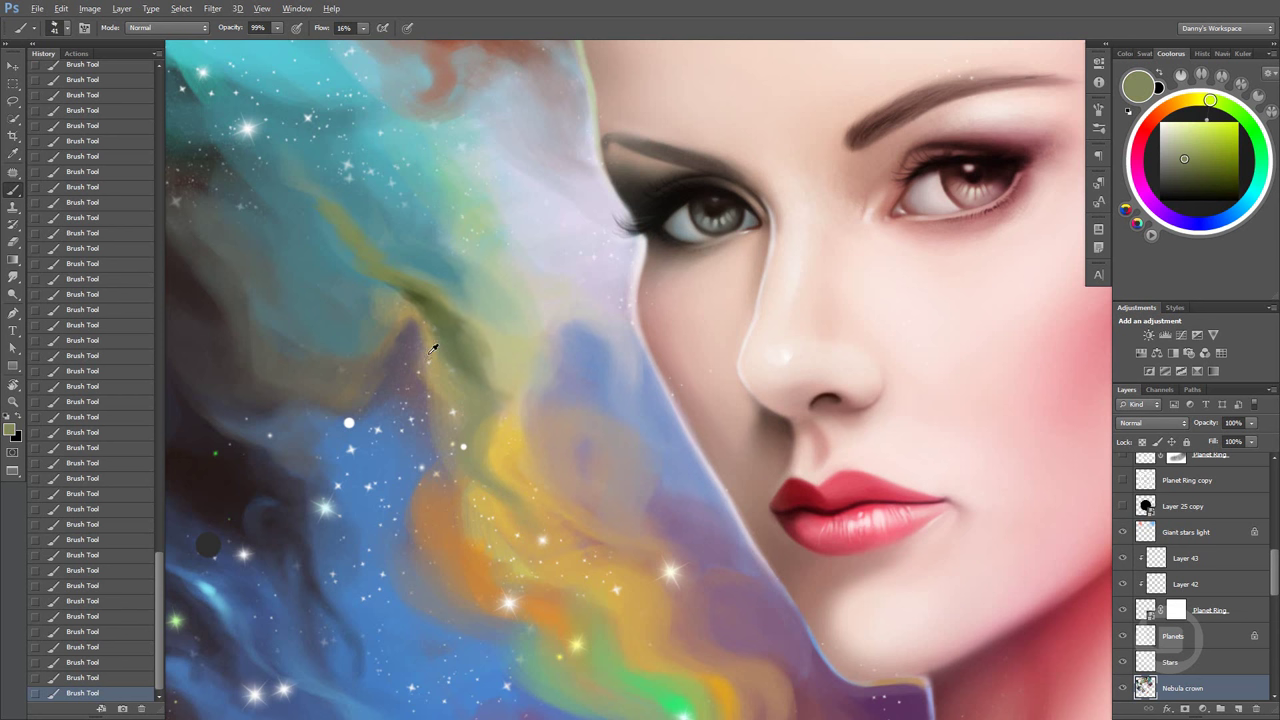
pyautogui.moveTo(434, 345); pyautogui.dragTo(443, 362)
# Sample tan and olive tones and blend the olive strand with a light stroke
pyautogui.keyDown('alt'); pyautogui.click(432, 367); pyautogui.keyUp('alt')
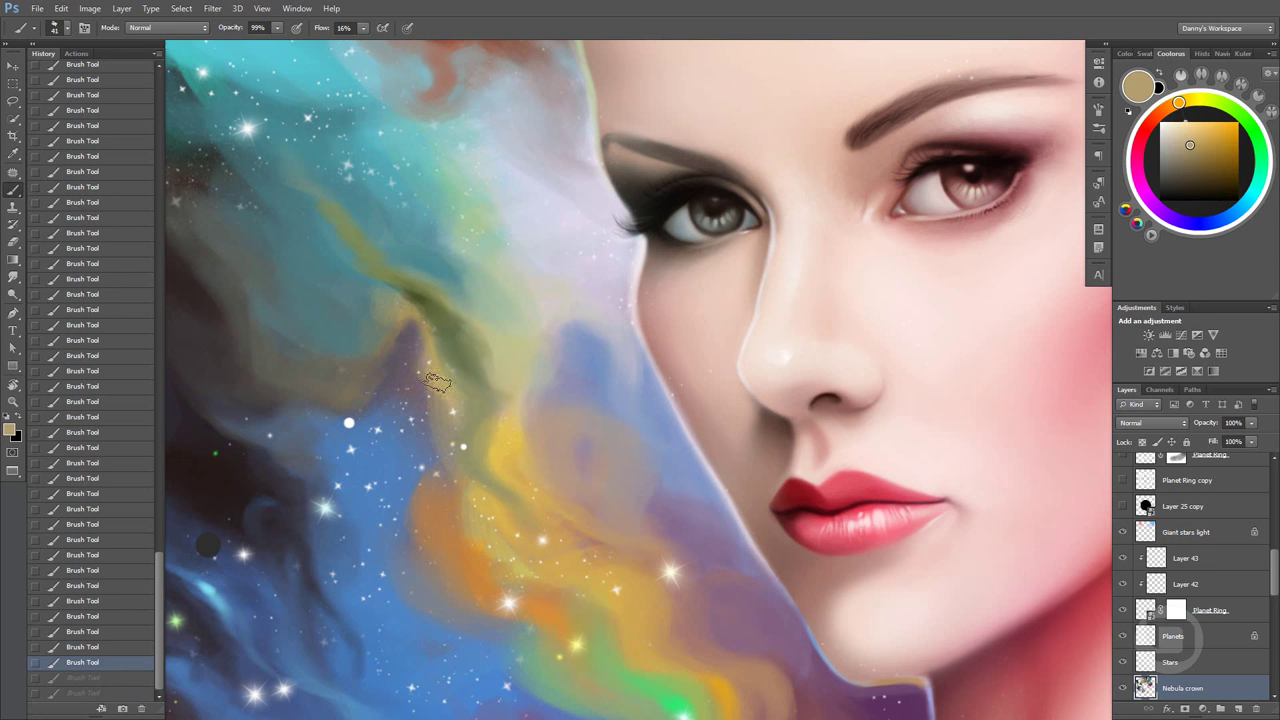
pyautogui.keyDown('alt'); pyautogui.click(402, 338); pyautogui.keyUp('alt')
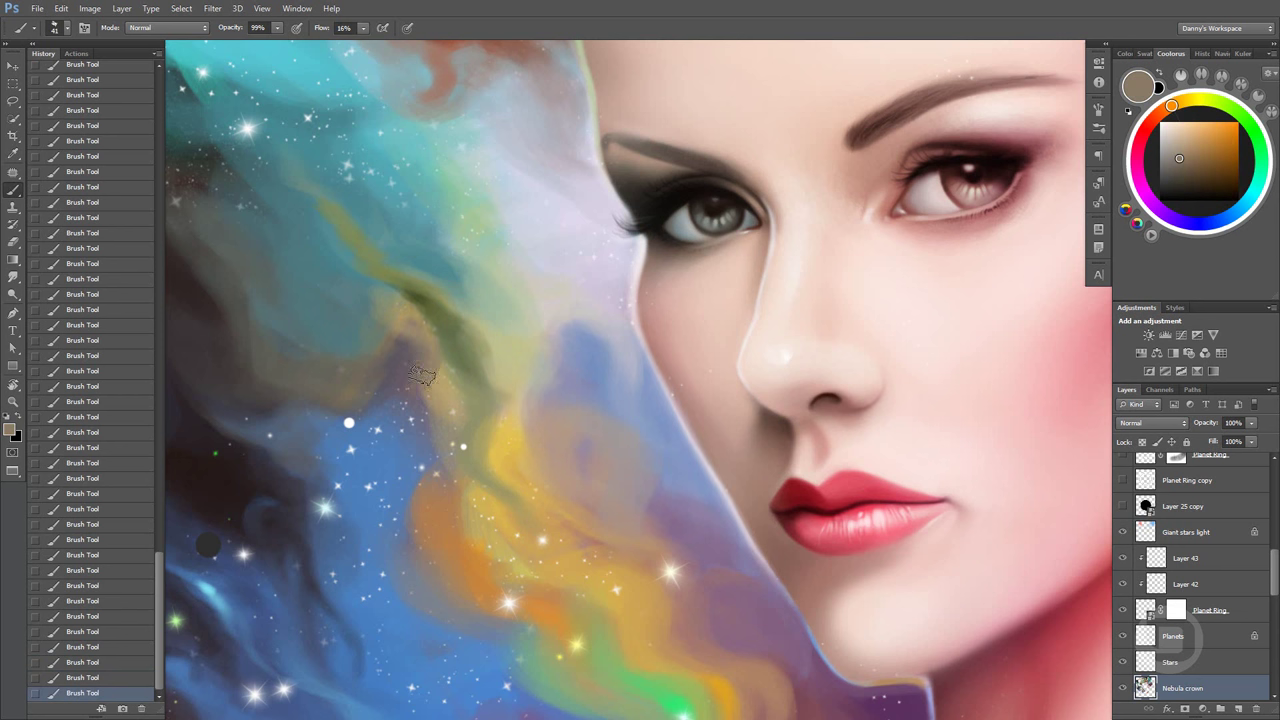
pyautogui.keyDown('alt'); pyautogui.click(411, 307); pyautogui.keyUp('alt')
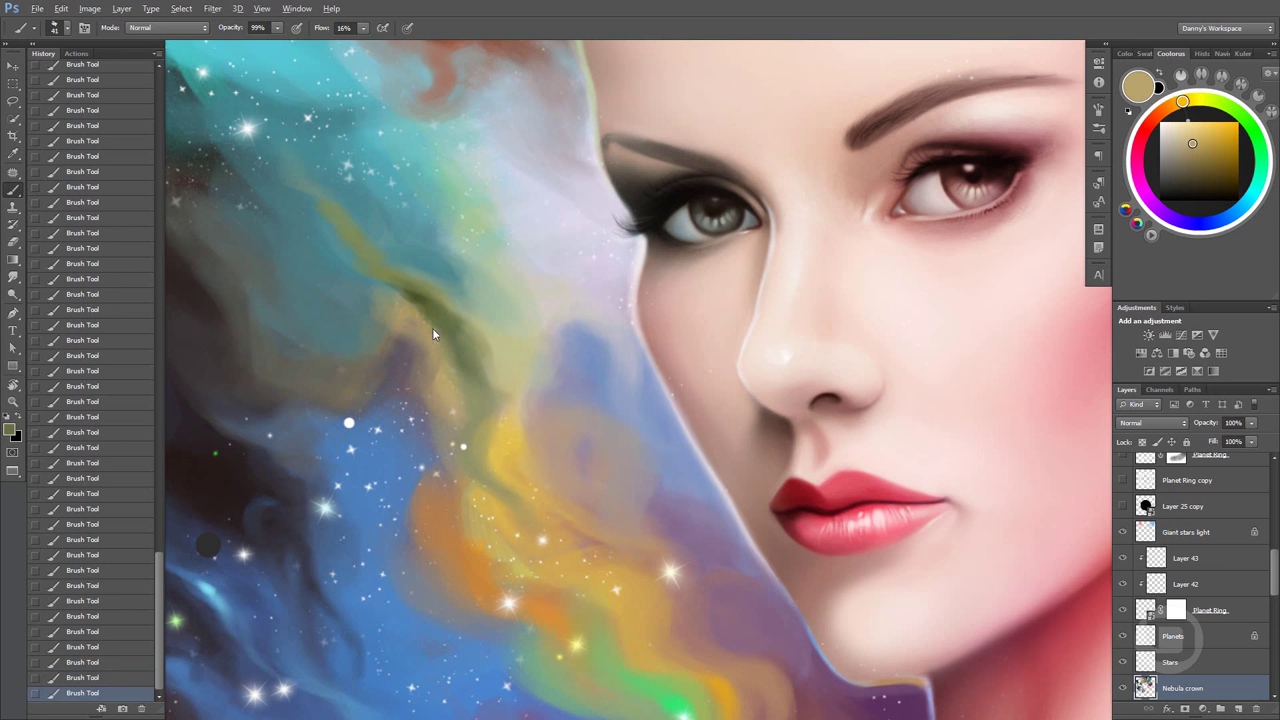
pyautogui.keyDown('alt'); pyautogui.click(446, 330); pyautogui.keyUp('alt')
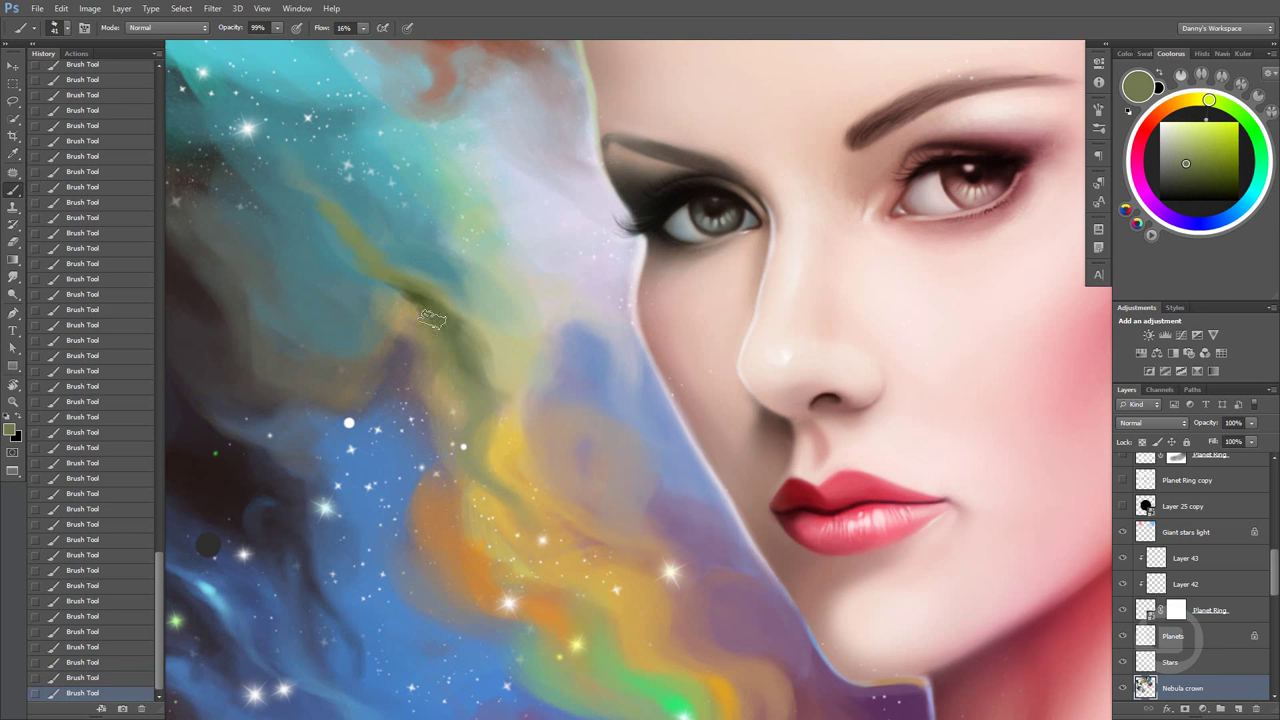
pyautogui.moveTo(608, 291); pyautogui.dragTo(605, 283)
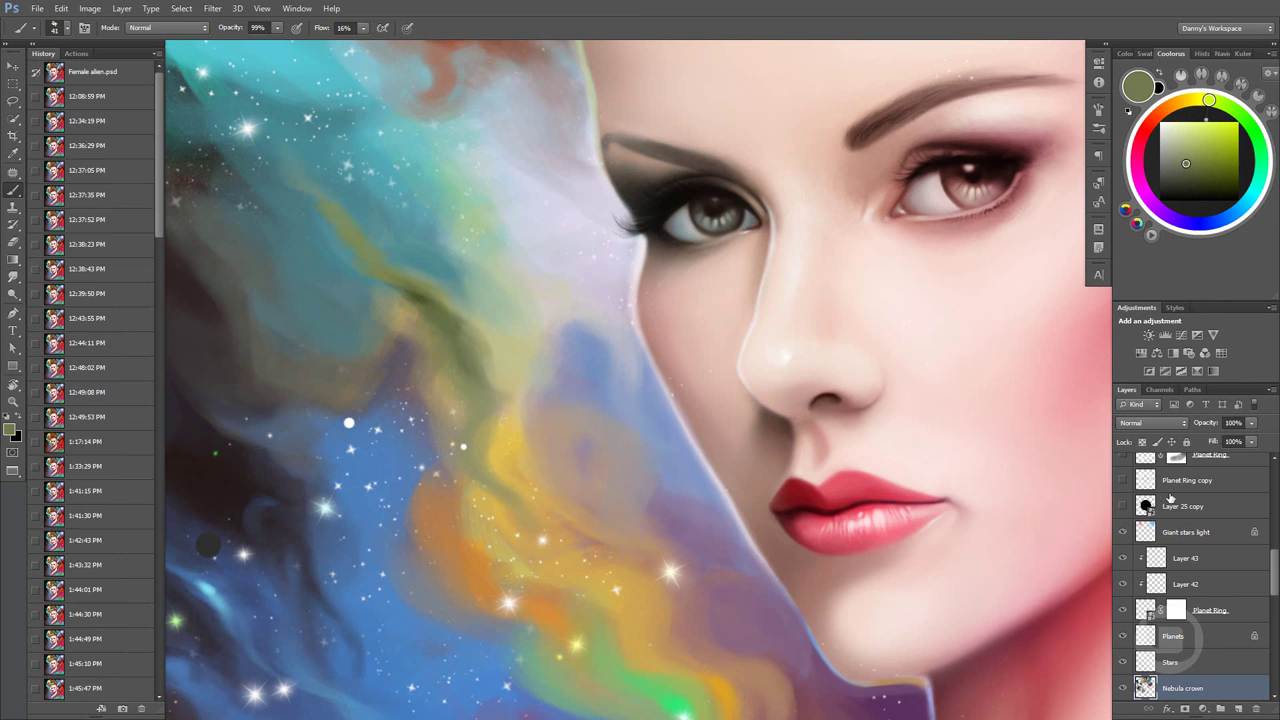
pyautogui.scroll(-2, 1260, 559)
pyautogui.scroll(-2, 1262, 569)
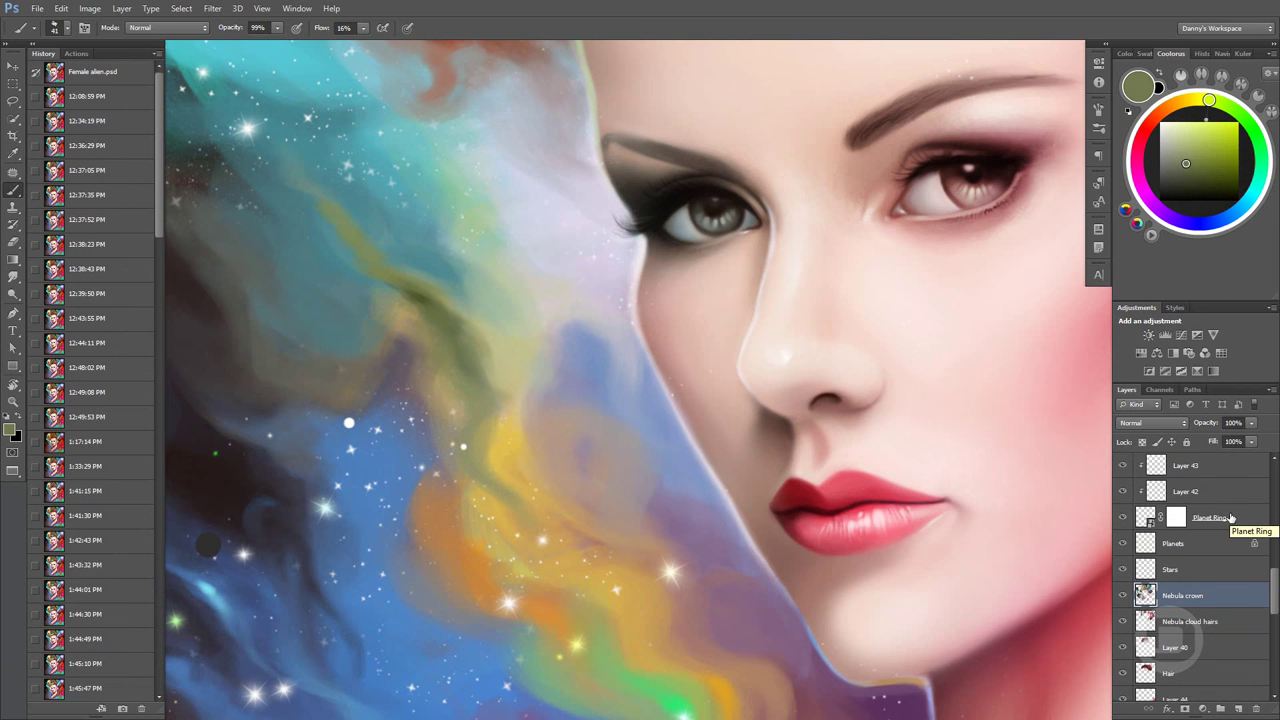
# Paint a dark green stroke along the strand, then load a light yellow-green
pyautogui.keyDown('alt'); pyautogui.click(425, 289); pyautogui.keyUp('alt')
pyautogui.moveTo(360, 272); pyautogui.dragTo(395, 255)
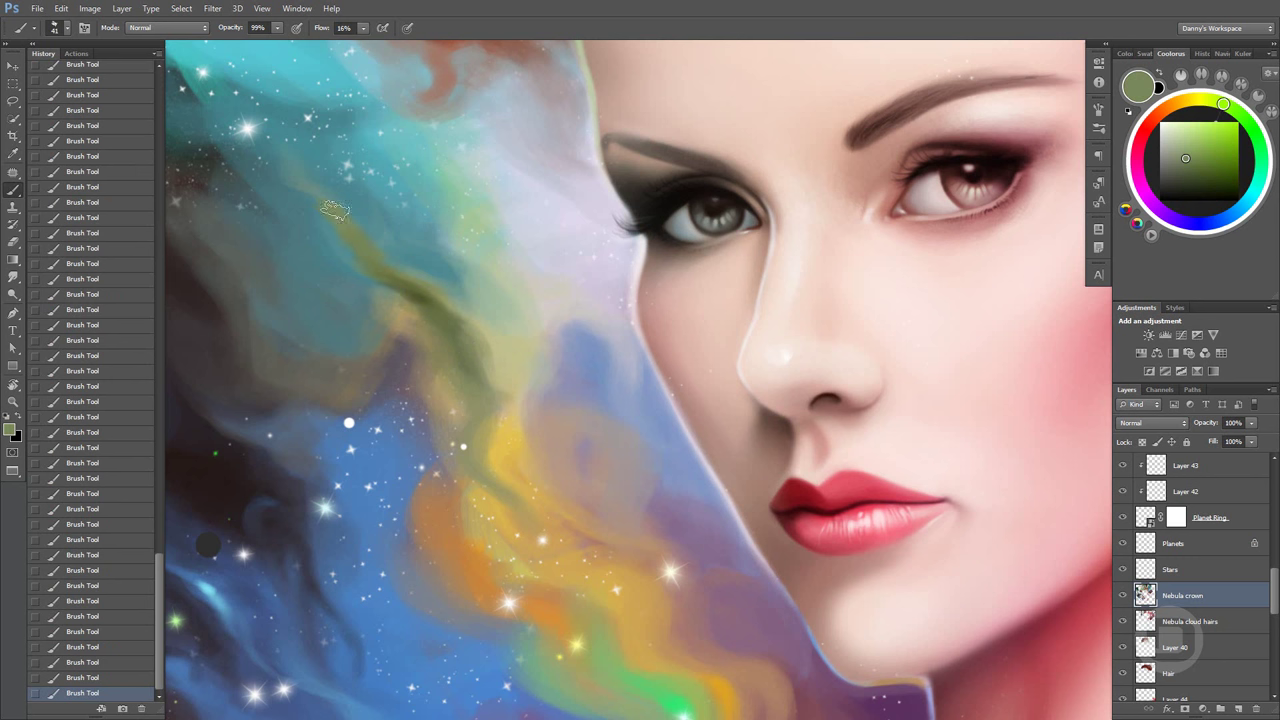
pyautogui.keyDown('alt'); pyautogui.click(272, 134); pyautogui.keyUp('alt')
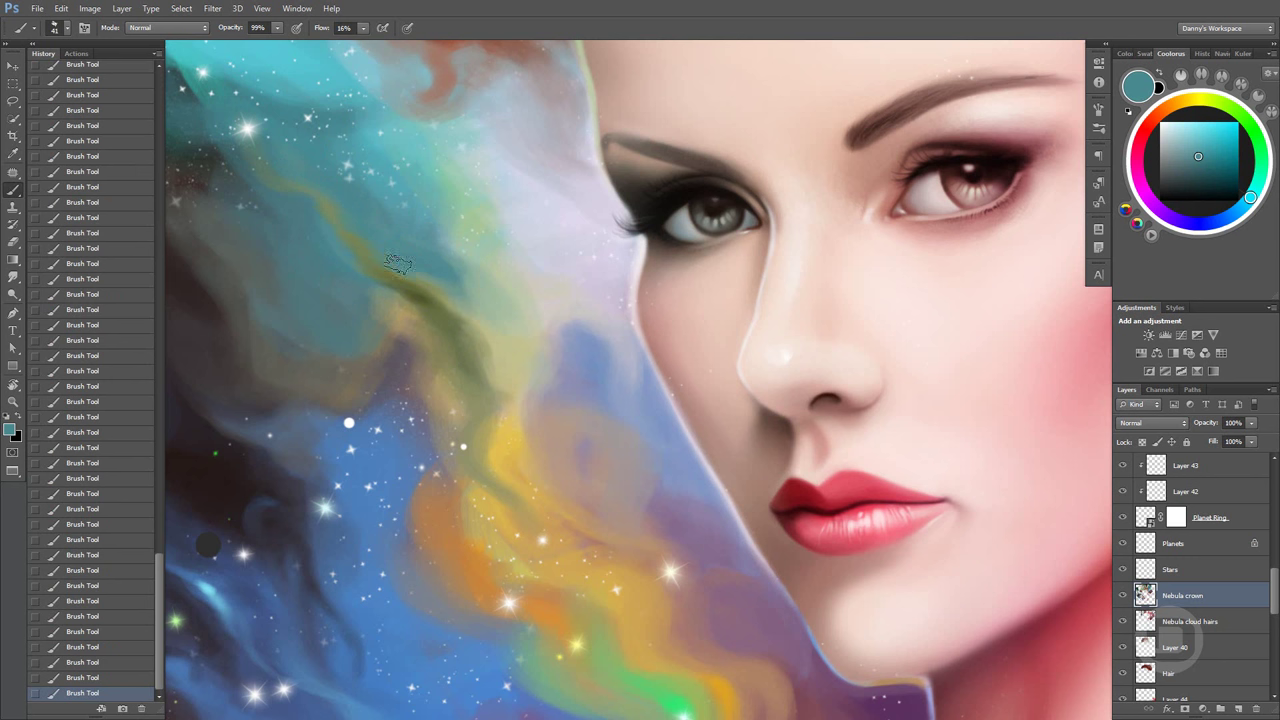
pyautogui.keyDown('alt'); pyautogui.click(521, 423); pyautogui.keyUp('alt')
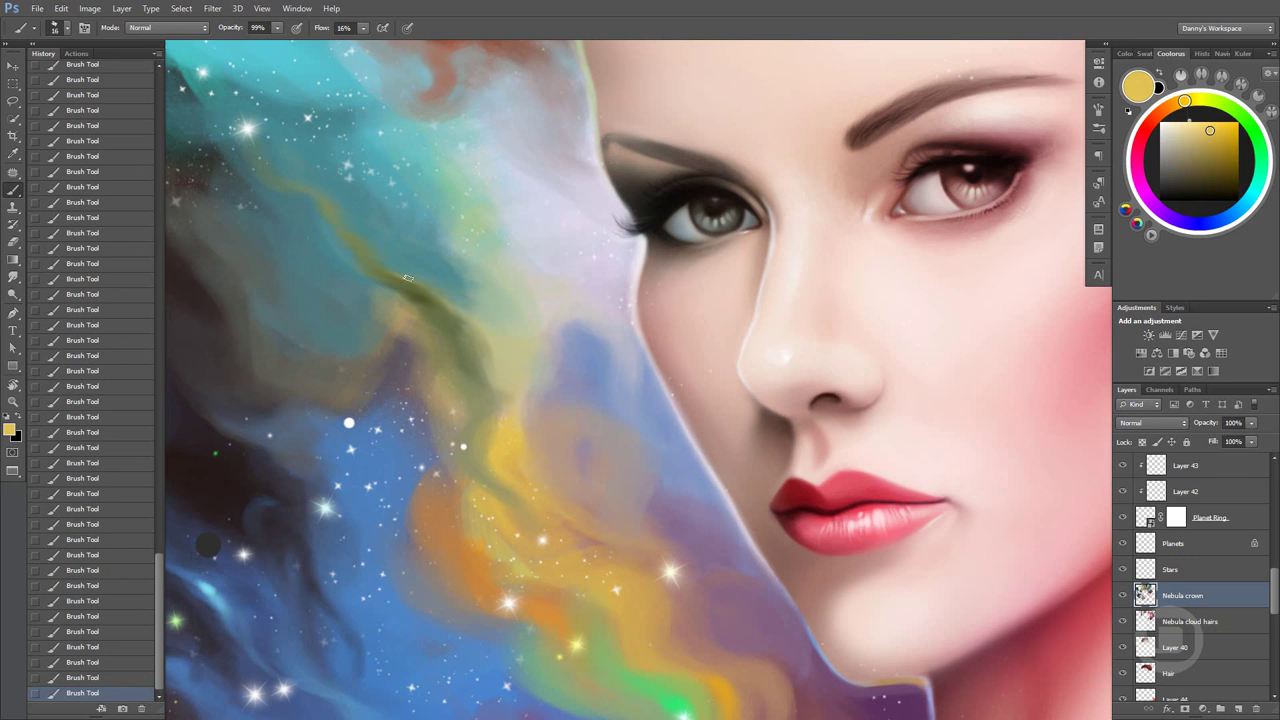
pyautogui.keyDown('alt'); pyautogui.click(456, 318); pyautogui.keyUp('alt')
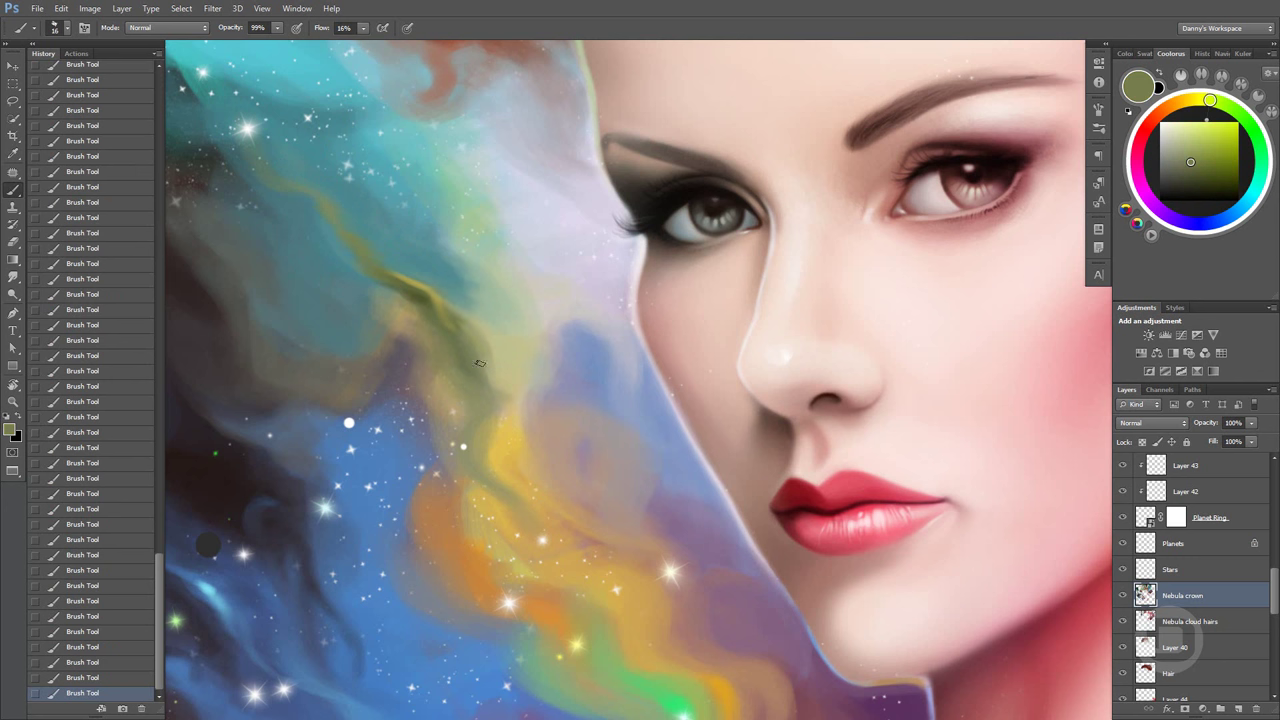
pyautogui.keyDown('alt'); pyautogui.keyDown('shift'); pyautogui.rightClick(379, 245); pyautogui.keyUp('shift'); pyautogui.keyUp('alt')
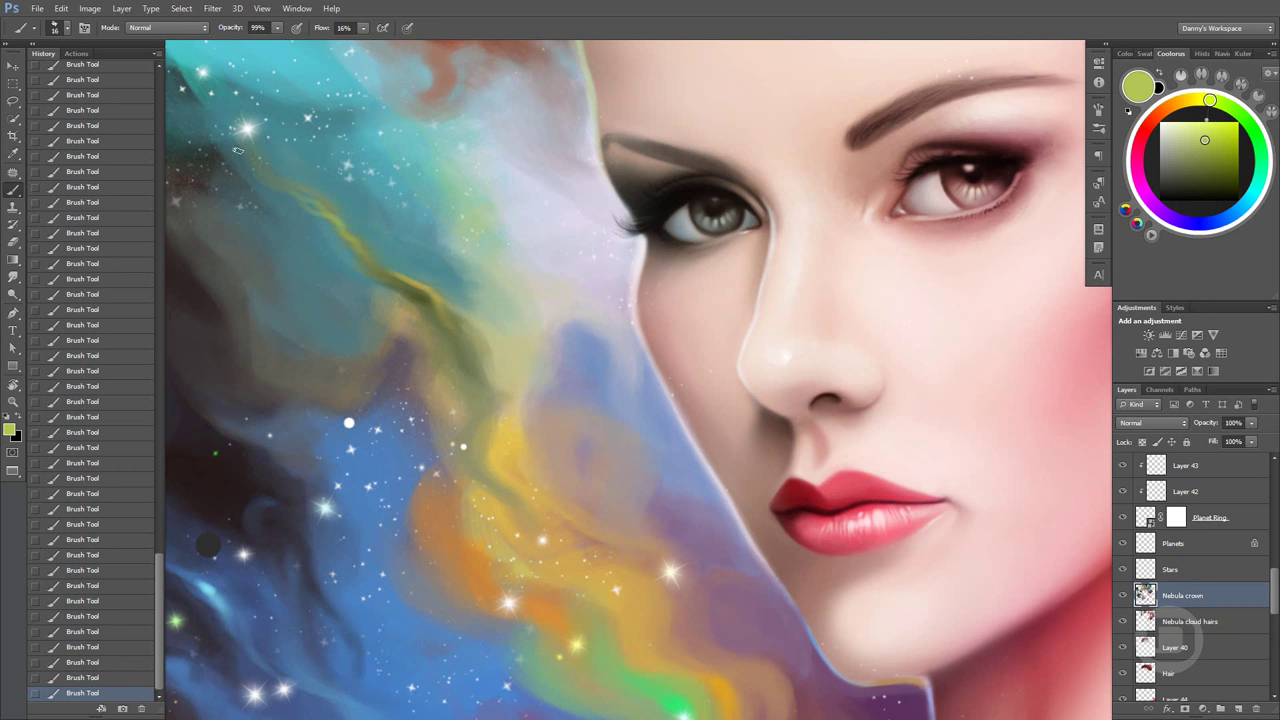
# Paint a stroke on the nebula beside the face and sample olive and greyish-brown tones
pyautogui.scroll(-5, 750, 291)
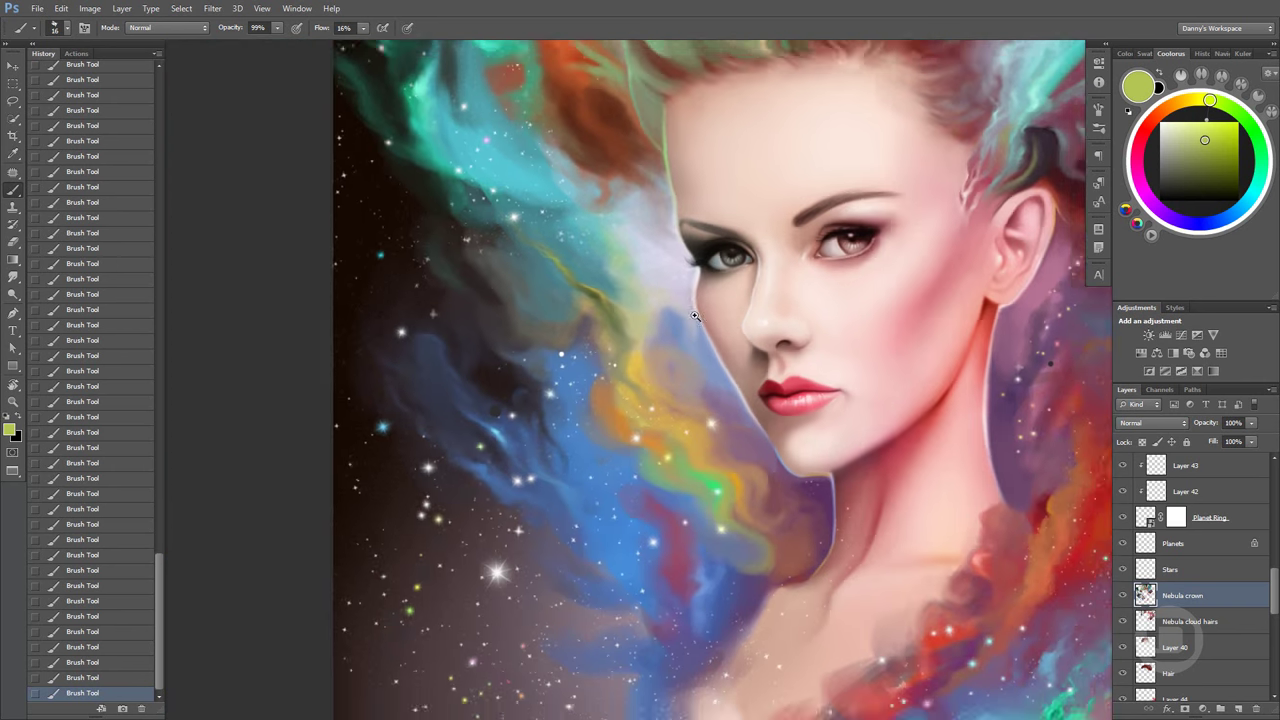
pyautogui.scroll(-3, 750, 291)
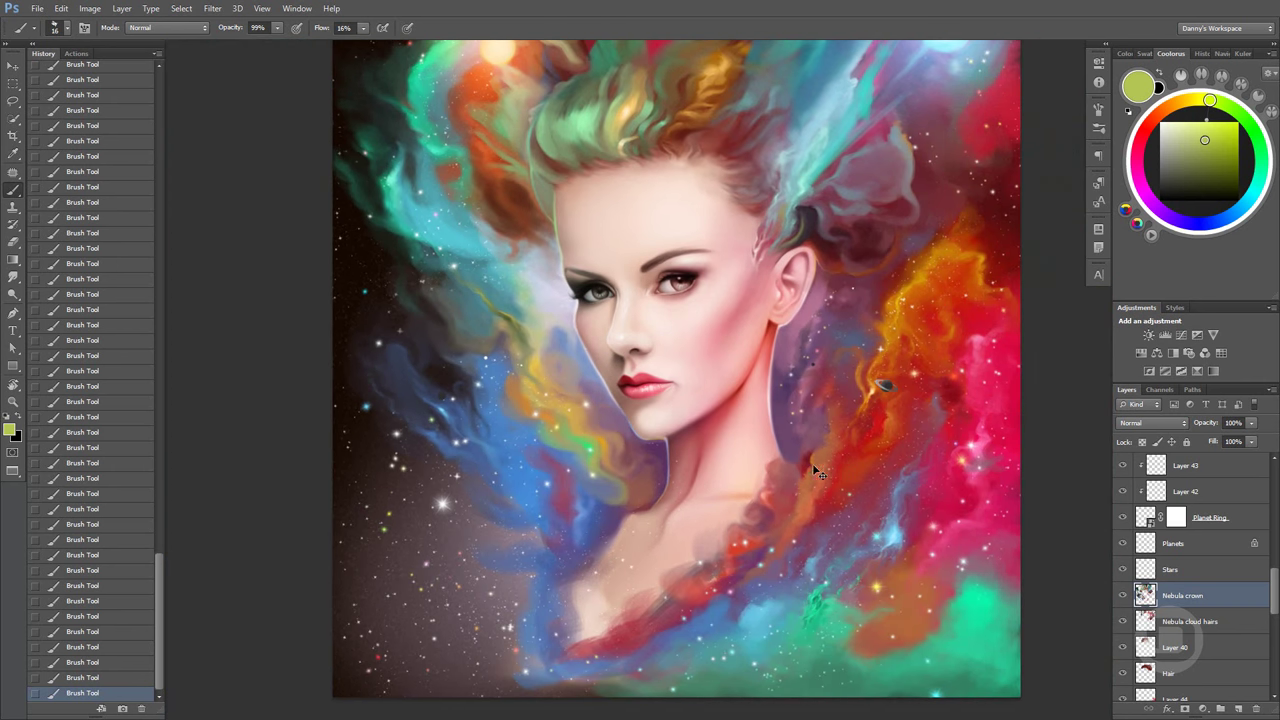
pyautogui.scroll(3, 602, 377)
pyautogui.scroll(3, 602, 377)
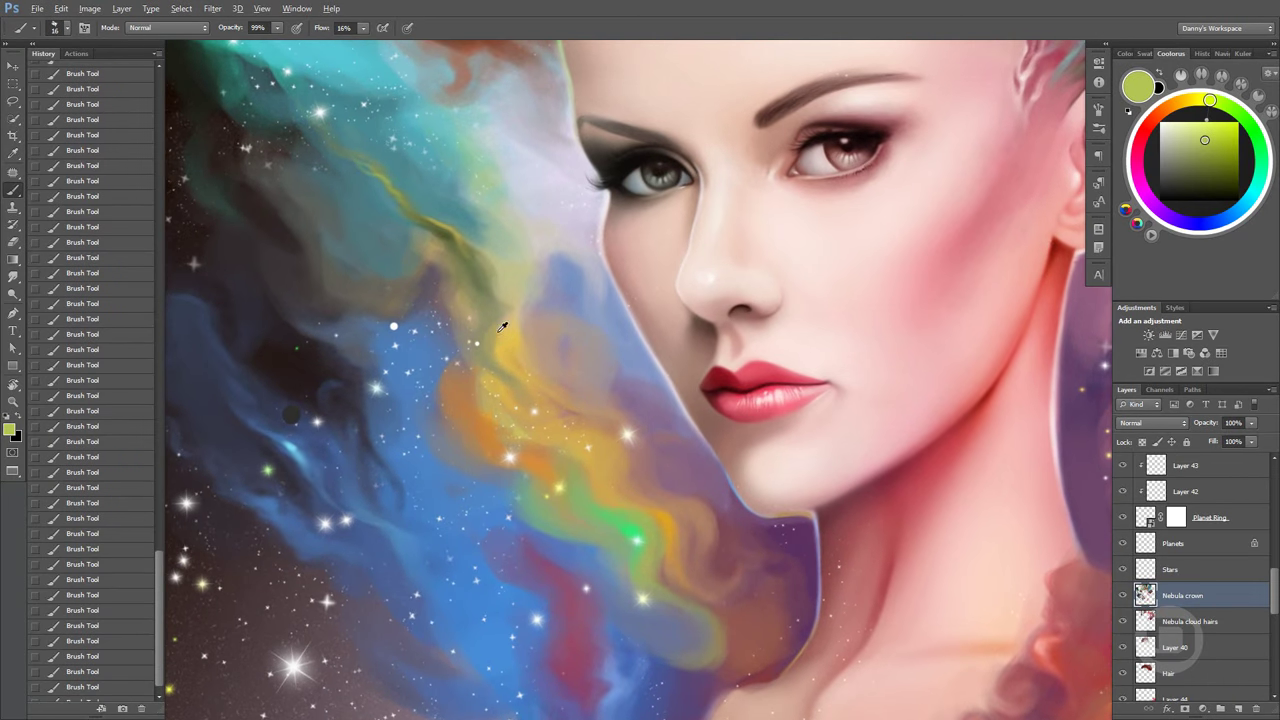
pyautogui.moveTo(490, 305); pyautogui.dragTo(515, 360)
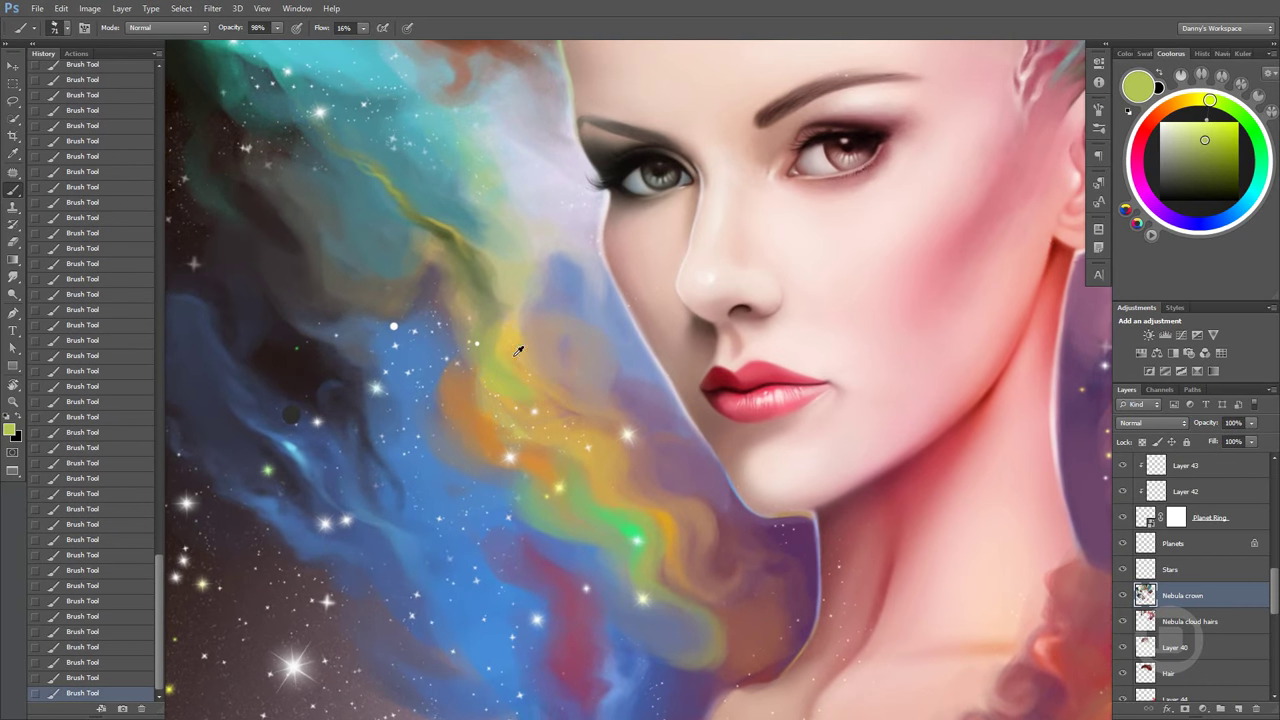
pyautogui.keyDown('alt'); pyautogui.click(486, 306); pyautogui.keyUp('alt')
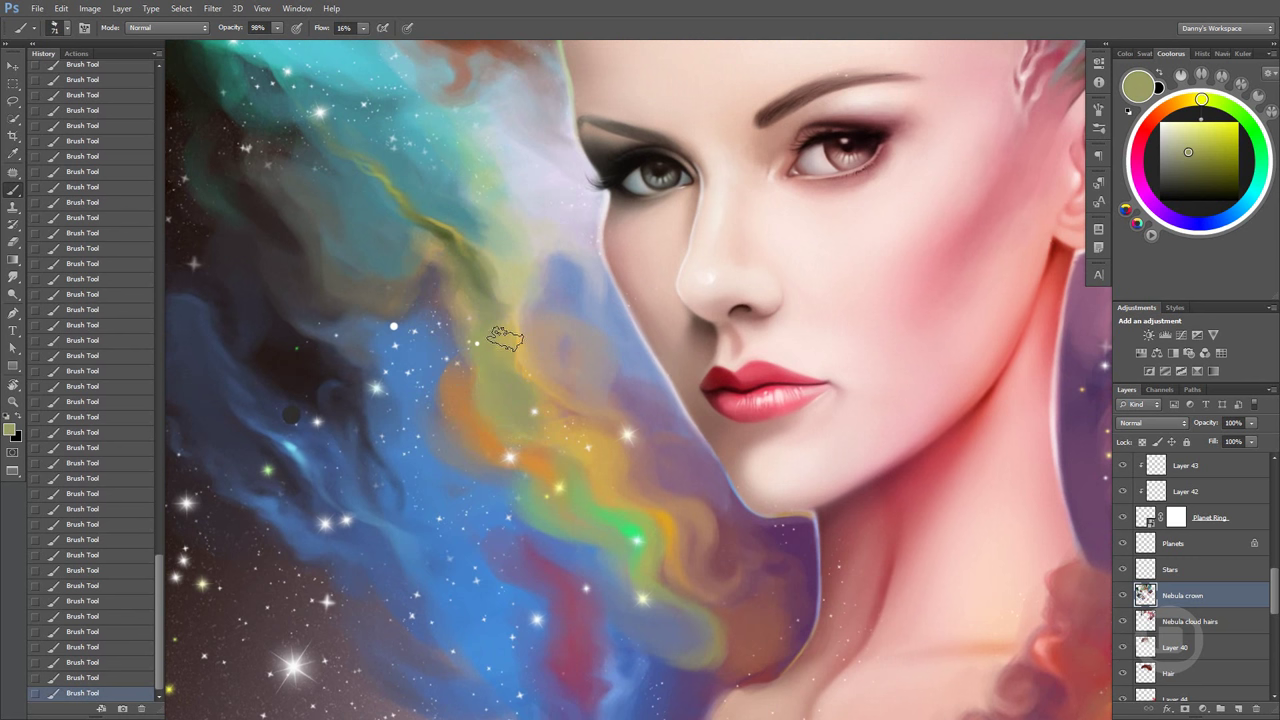
pyautogui.keyDown('alt'); pyautogui.click(506, 438); pyautogui.keyUp('alt')
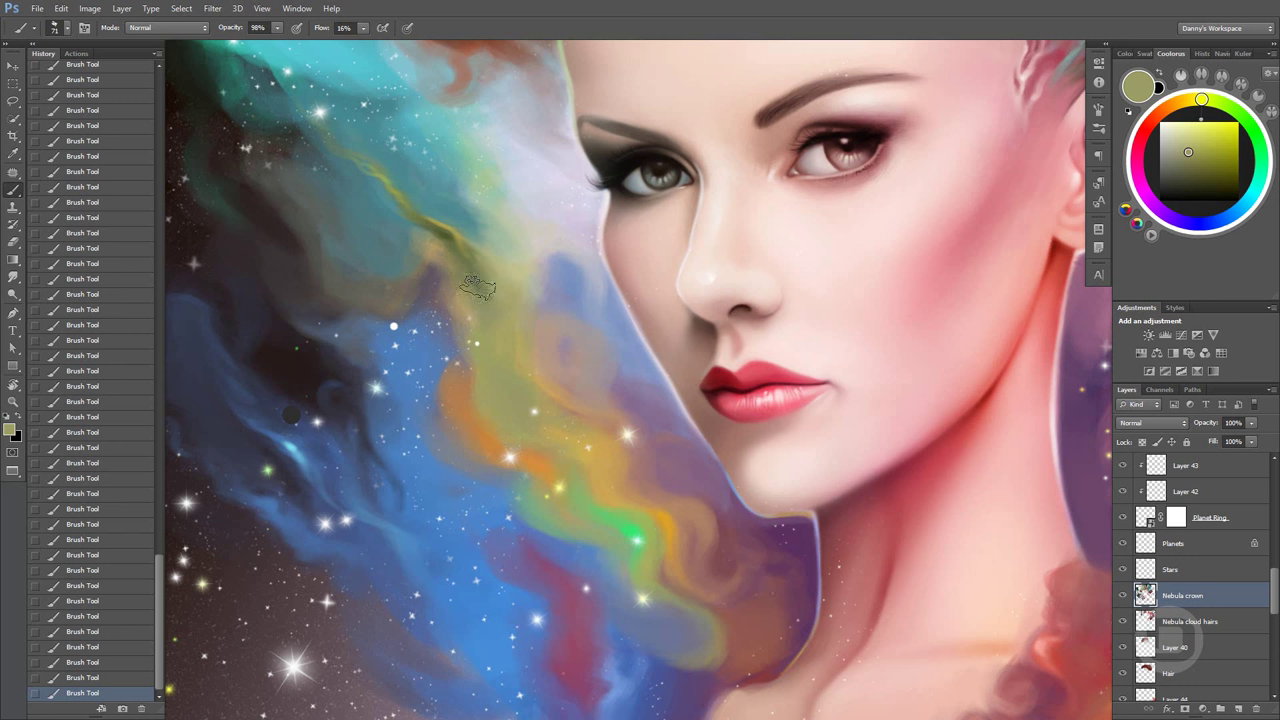
pyautogui.keyDown('alt'); pyautogui.click(430, 260); pyautogui.keyUp('alt')
# Raise opacity to 100% with a larger brush and add dark grey-purple along the inner edge
pyautogui.keyDown('alt'); pyautogui.rightClick(433, 278); pyautogui.keyUp('alt')
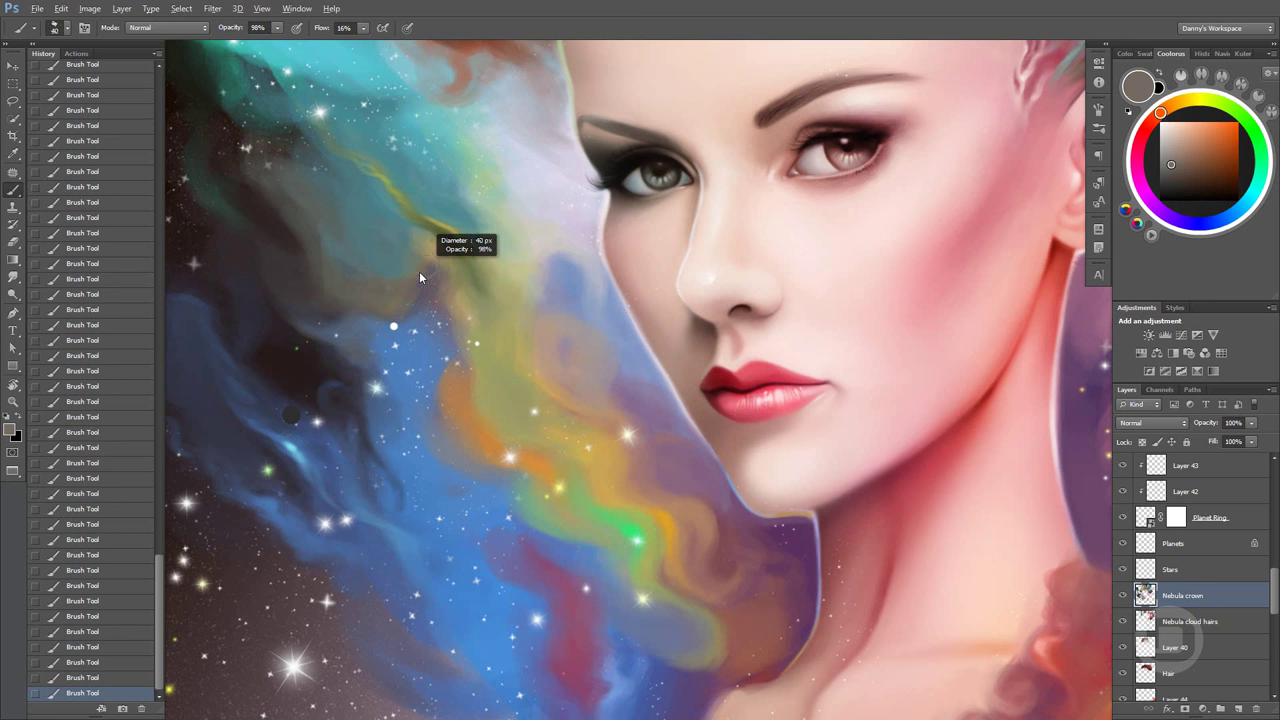
pyautogui.keyDown('alt'); pyautogui.click(390, 303); pyautogui.keyUp('alt')
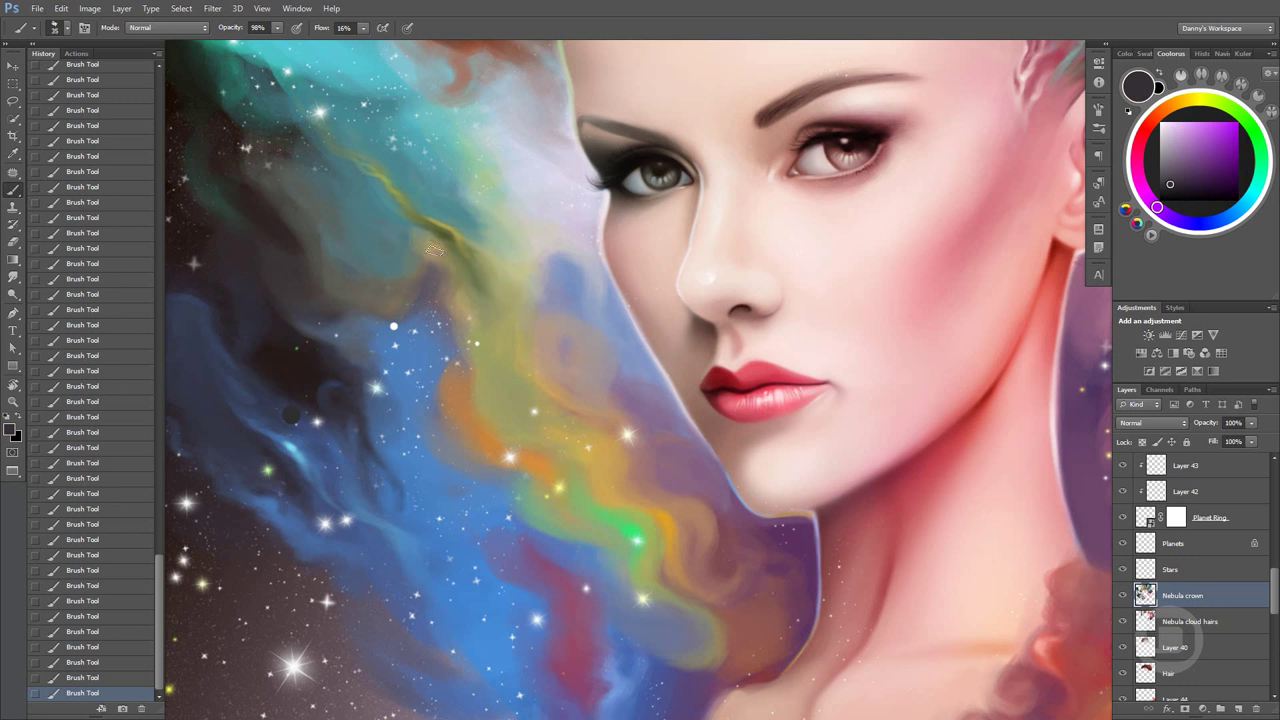
pyautogui.moveTo(430, 290); pyautogui.dragTo(438, 287)
pyautogui.press('0')
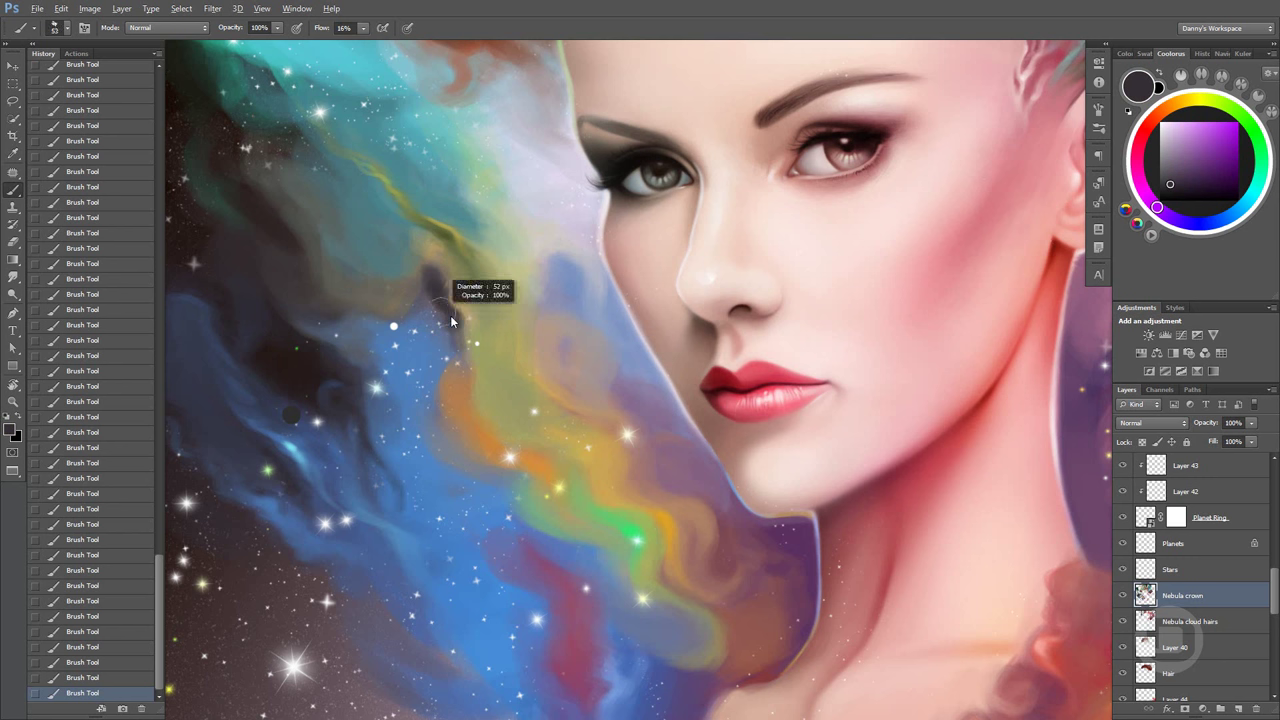
pyautogui.press(']')
pyautogui.moveTo(447, 320); pyautogui.dragTo(443, 337)
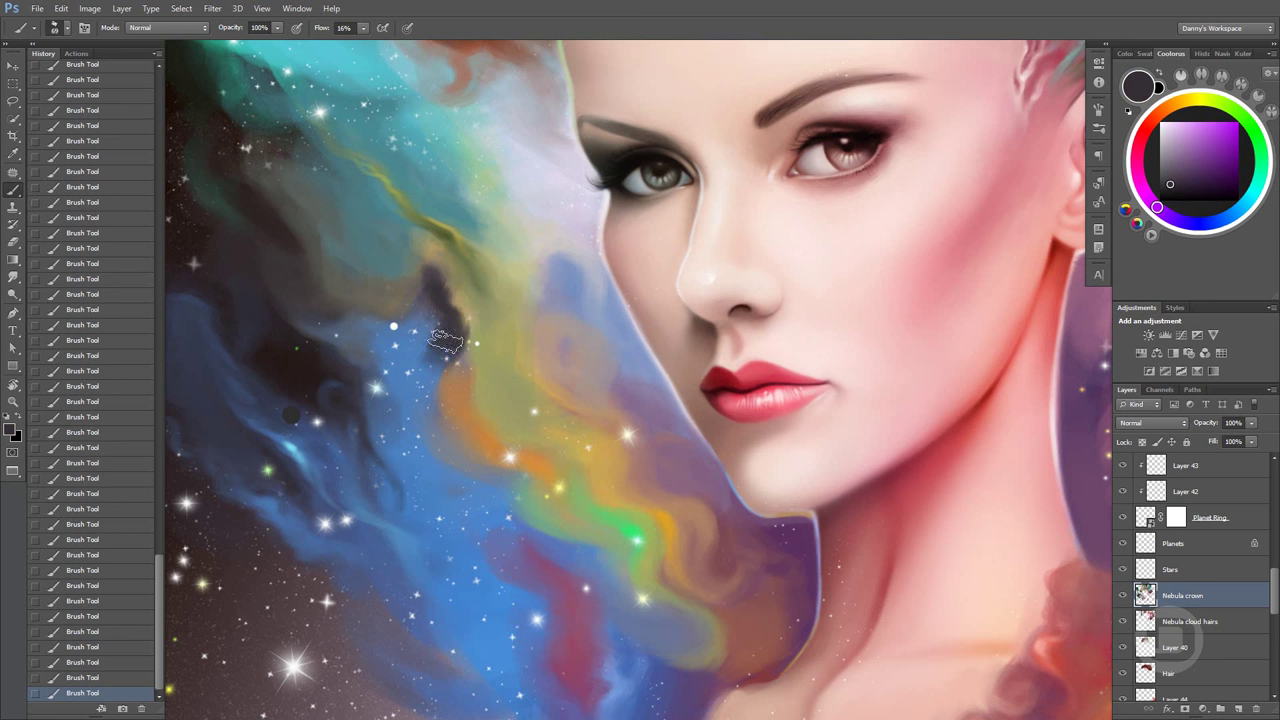
# Sample blues and darker nebula tones and paint a faint dark stroke over the orange cloud
pyautogui.keyDown('alt'); pyautogui.click(430, 345); pyautogui.keyUp('alt')
pyautogui.keyDown('alt'); pyautogui.click(450, 347); pyautogui.keyUp('alt')
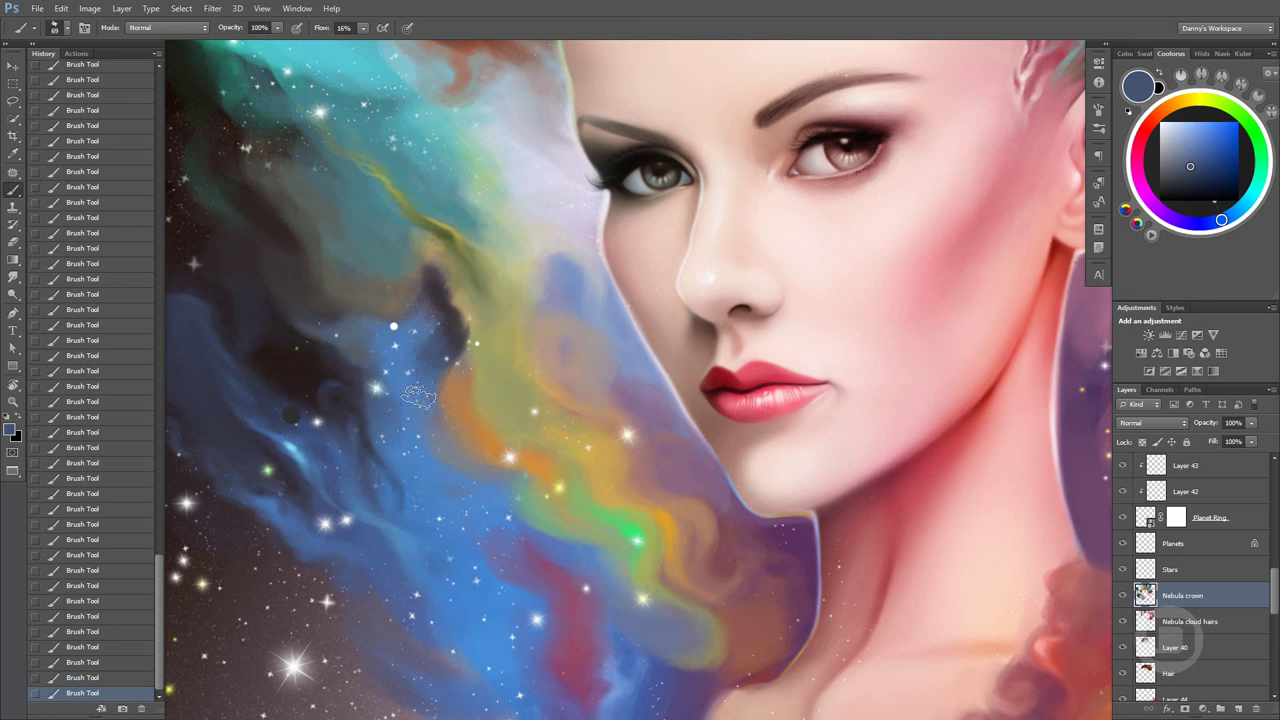
pyautogui.keyDown('alt'); pyautogui.click(436, 318); pyautogui.keyUp('alt')
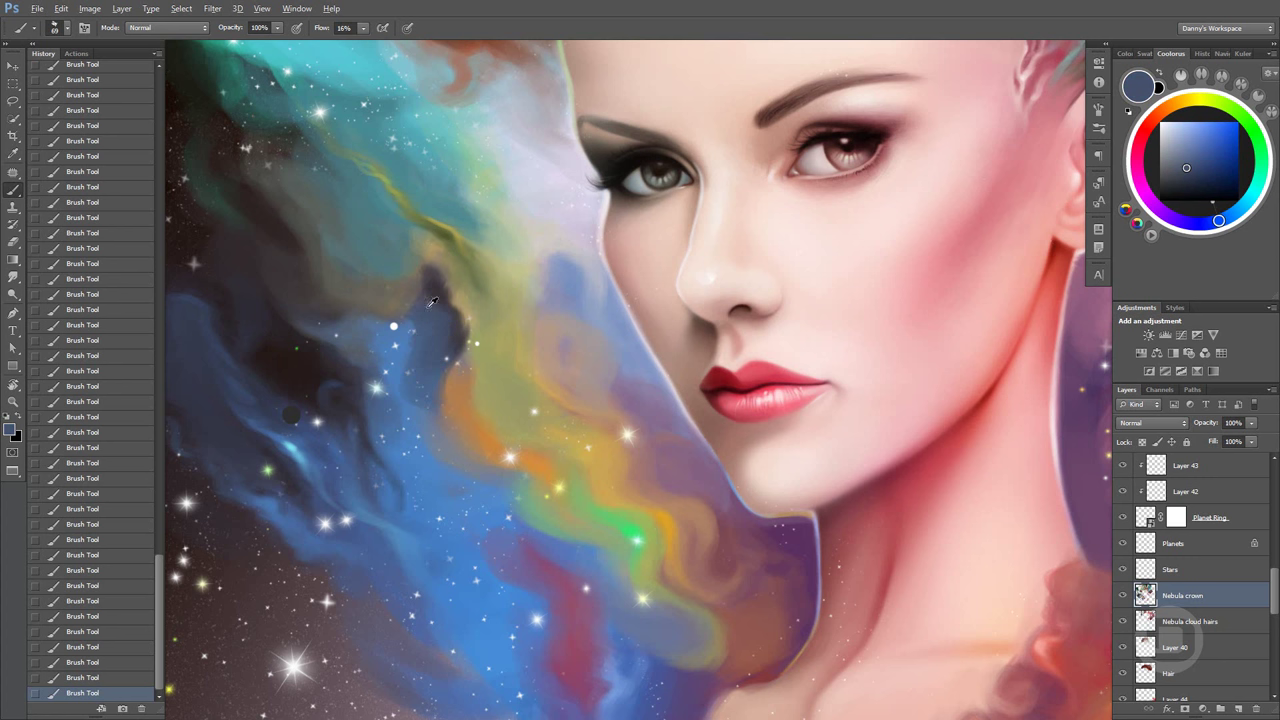
pyautogui.keyDown('alt'); pyautogui.click(410, 337); pyautogui.keyUp('alt')
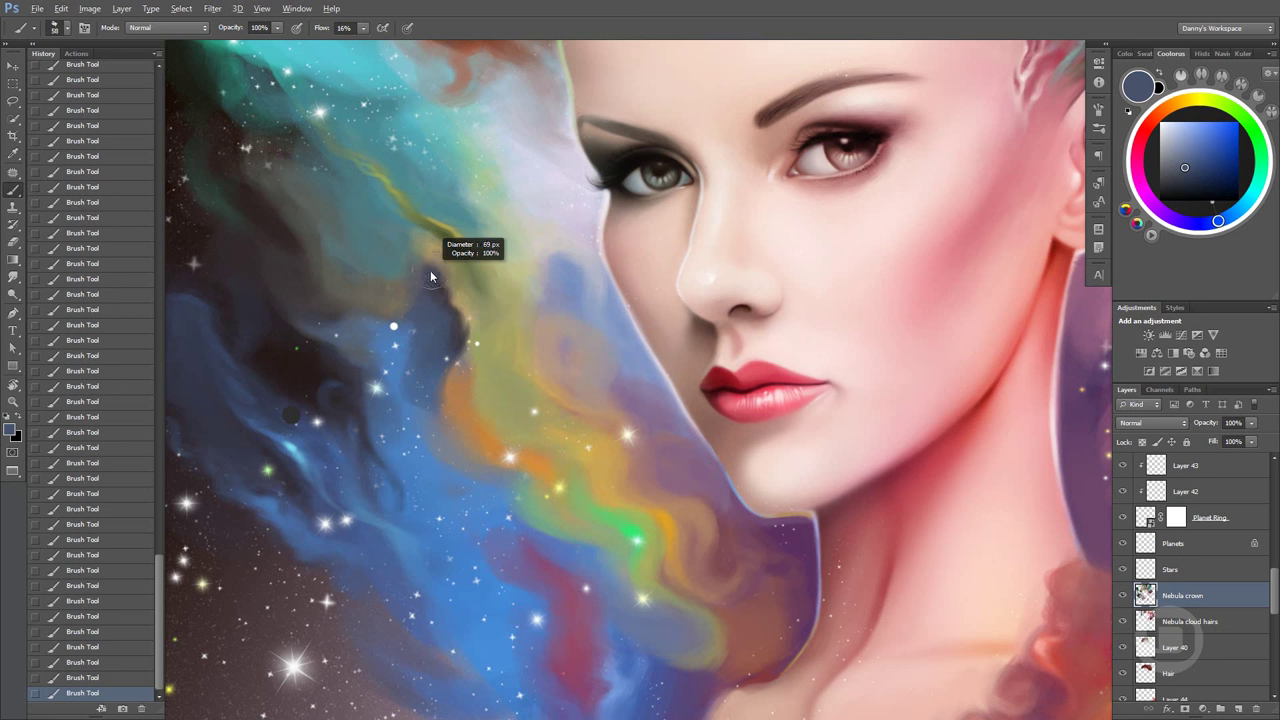
pyautogui.keyDown('alt'); pyautogui.click(444, 306); pyautogui.keyUp('alt')
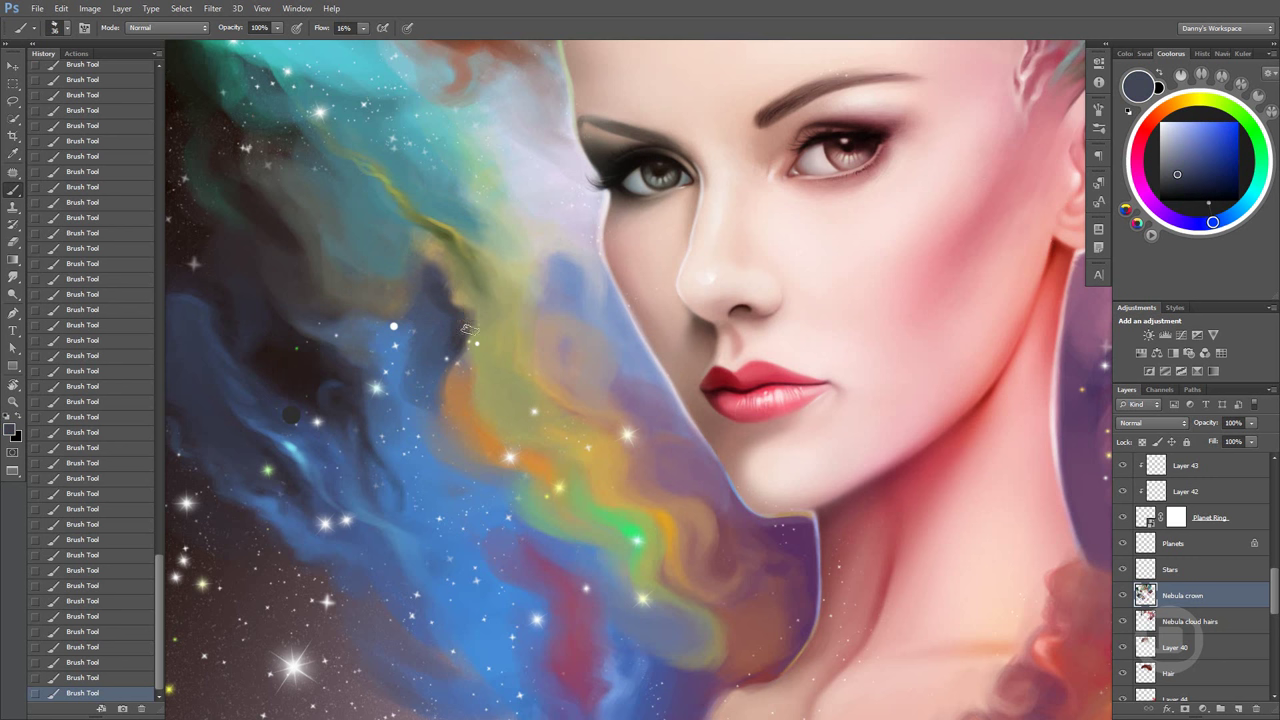
pyautogui.keyDown('alt'); pyautogui.click(465, 328); pyautogui.keyUp('alt')
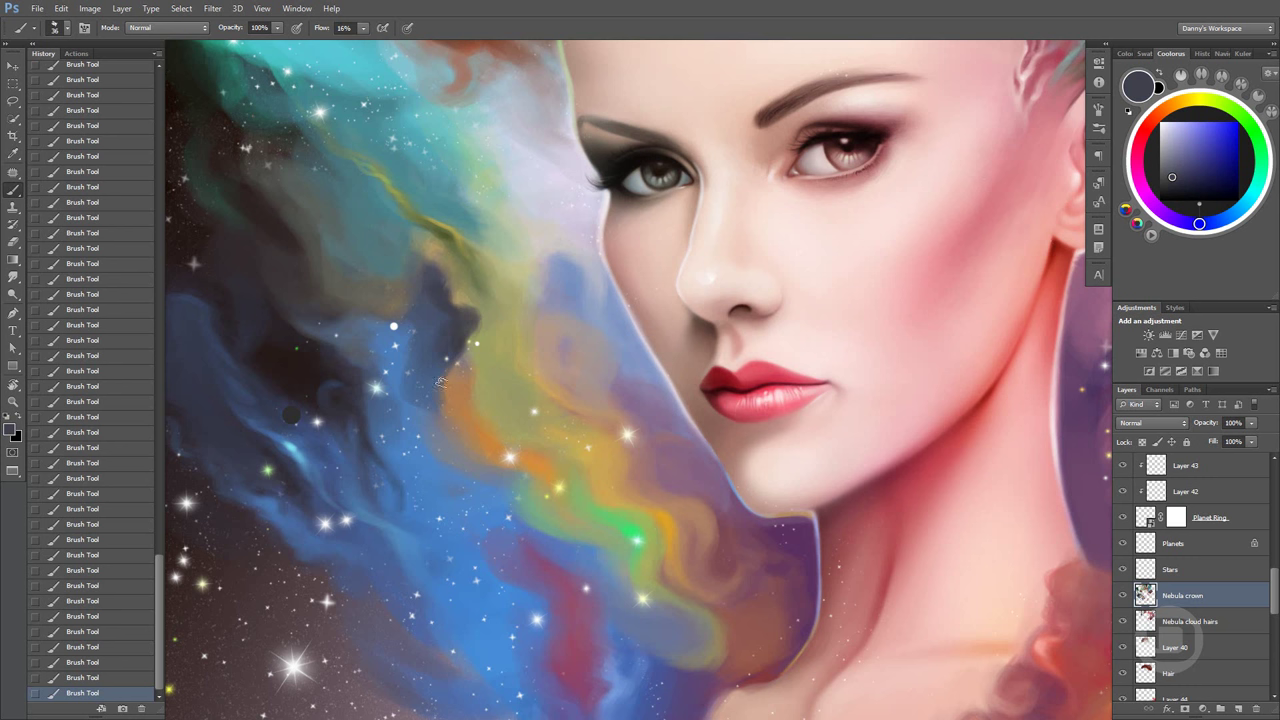
pyautogui.moveTo(440, 381); pyautogui.dragTo(465, 416)
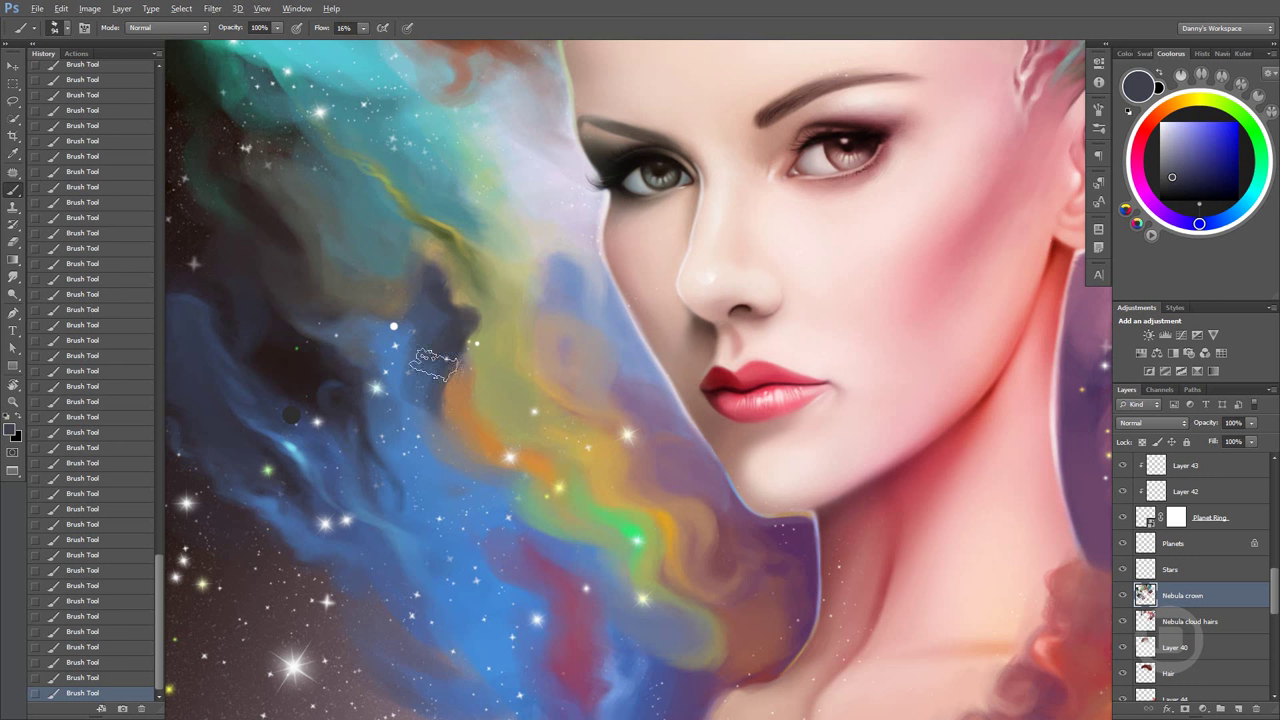
# At 98% opacity, paint orange into the dark blue cloud edge and dab dark blue-grey
pyautogui.keyDown('alt'); pyautogui.click(455, 400); pyautogui.keyUp('alt')
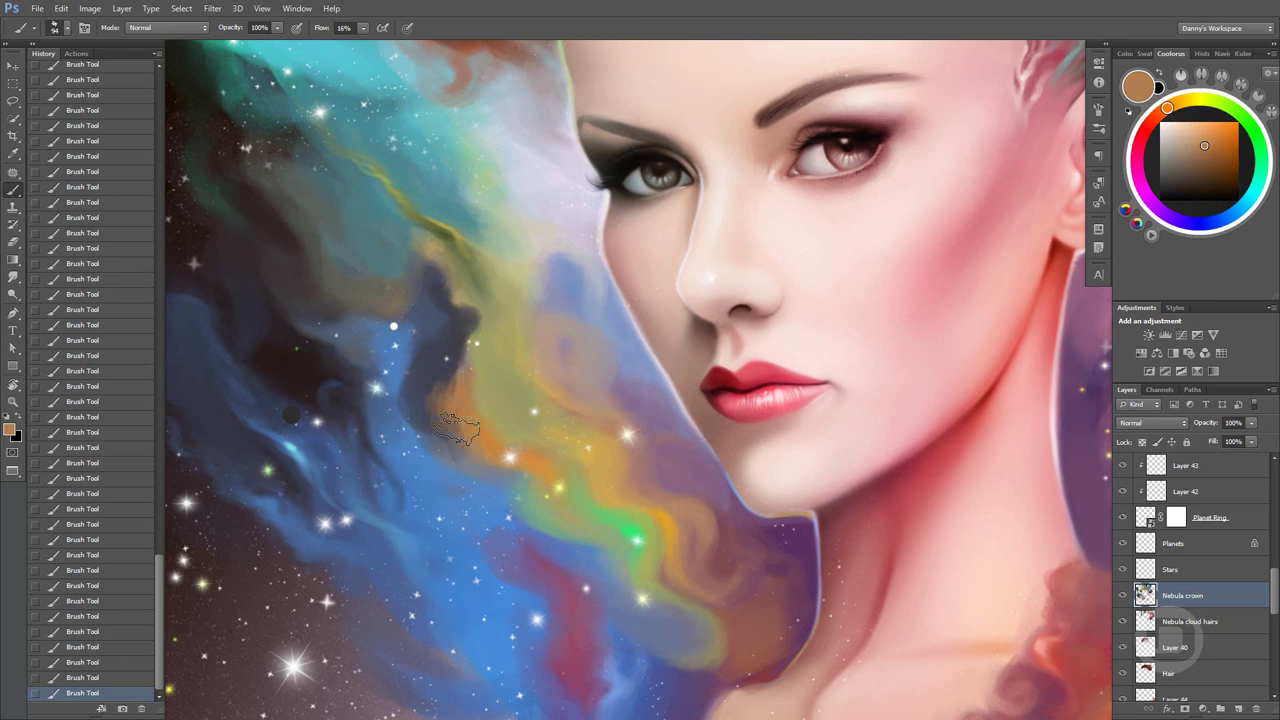
pyautogui.press('9')
pyautogui.press('8')
pyautogui.moveTo(441, 378); pyautogui.dragTo(448, 365)
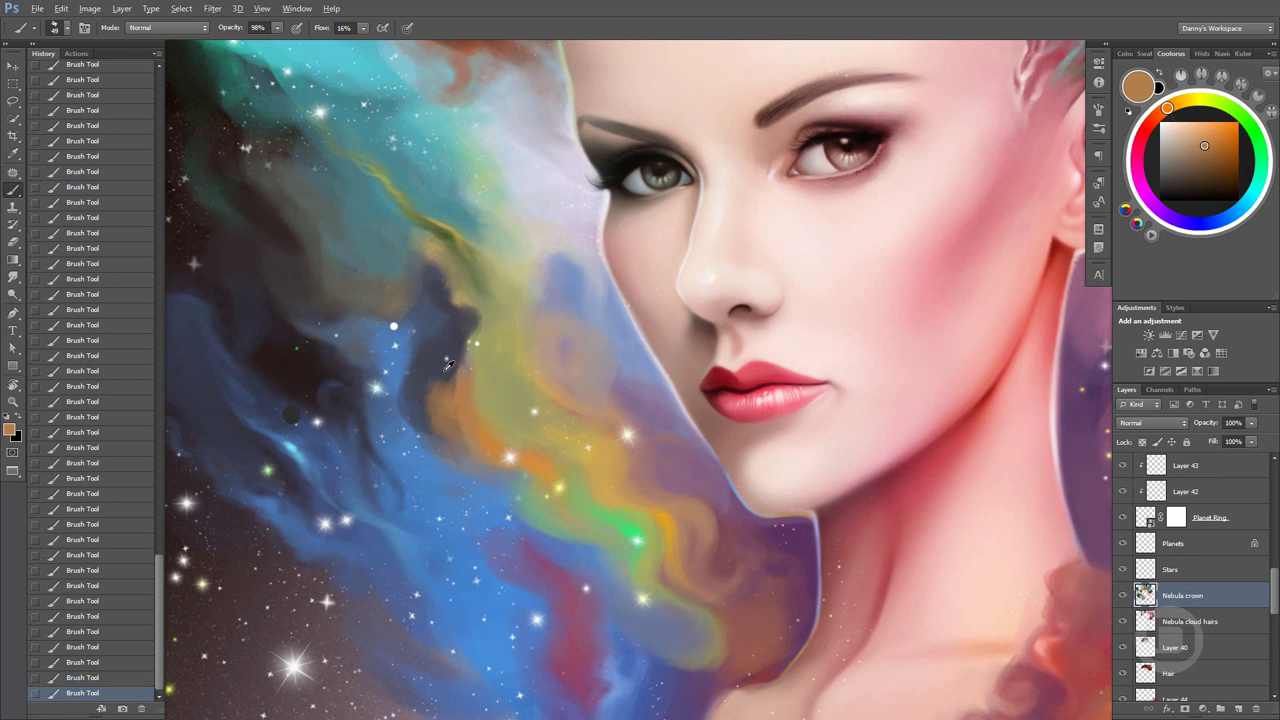
pyautogui.keyDown('alt'); pyautogui.click(434, 403); pyautogui.keyUp('alt')
pyautogui.moveTo(458, 449)
pyautogui.mouseDown()
pyautogui.moveTo(440, 430)
pyautogui.moveTo(460, 410)
pyautogui.mouseUp()
# Sample orange, mauve-grey, blue, near-black and dark blue-grey tones from the nebula clouds
pyautogui.keyDown('alt'); pyautogui.click(470, 462); pyautogui.keyUp('alt')
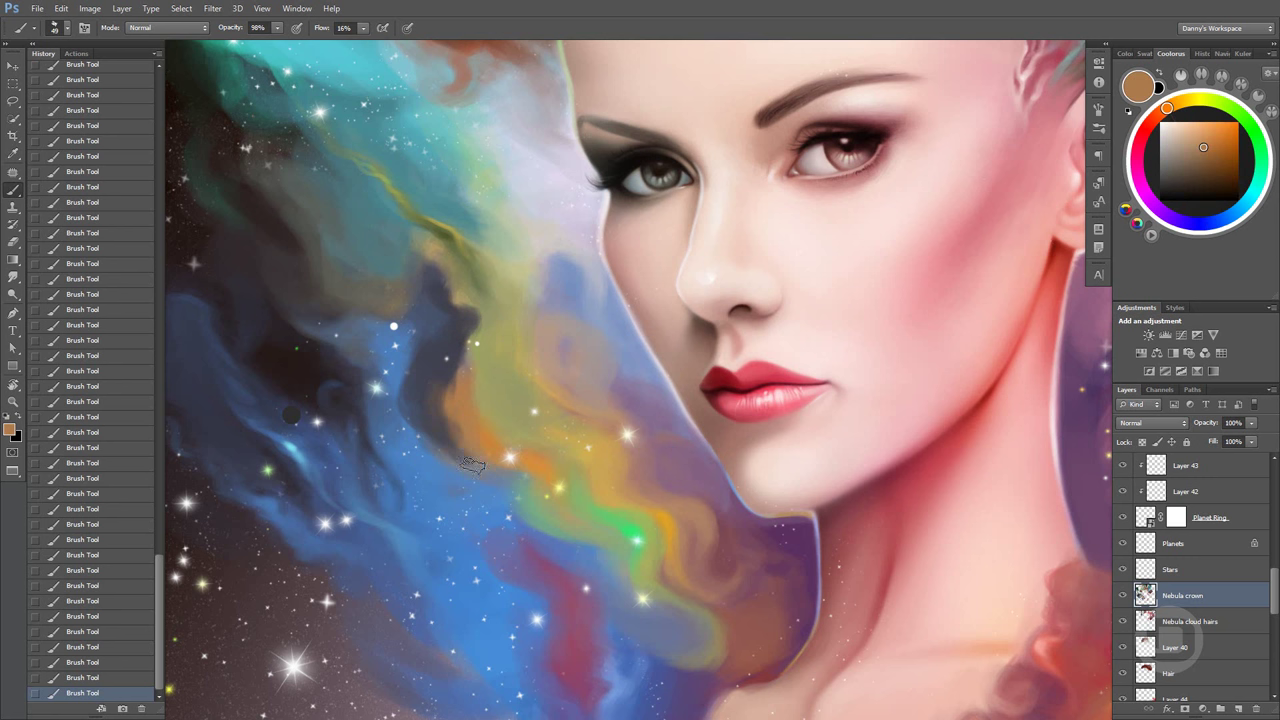
pyautogui.keyDown('alt'); pyautogui.click(444, 382); pyautogui.keyUp('alt')
pyautogui.keyDown('alt'); pyautogui.click(427, 395); pyautogui.keyUp('alt')
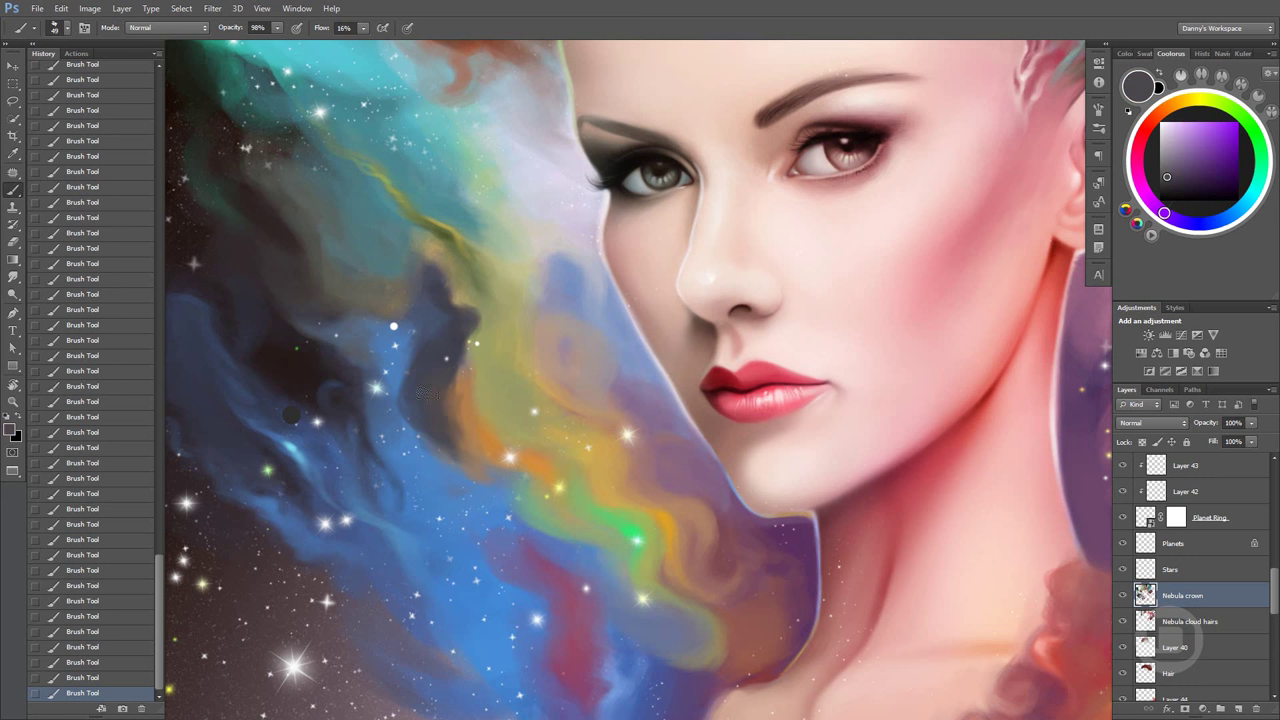
pyautogui.keyDown('alt'); pyautogui.click(402, 356); pyautogui.keyUp('alt')
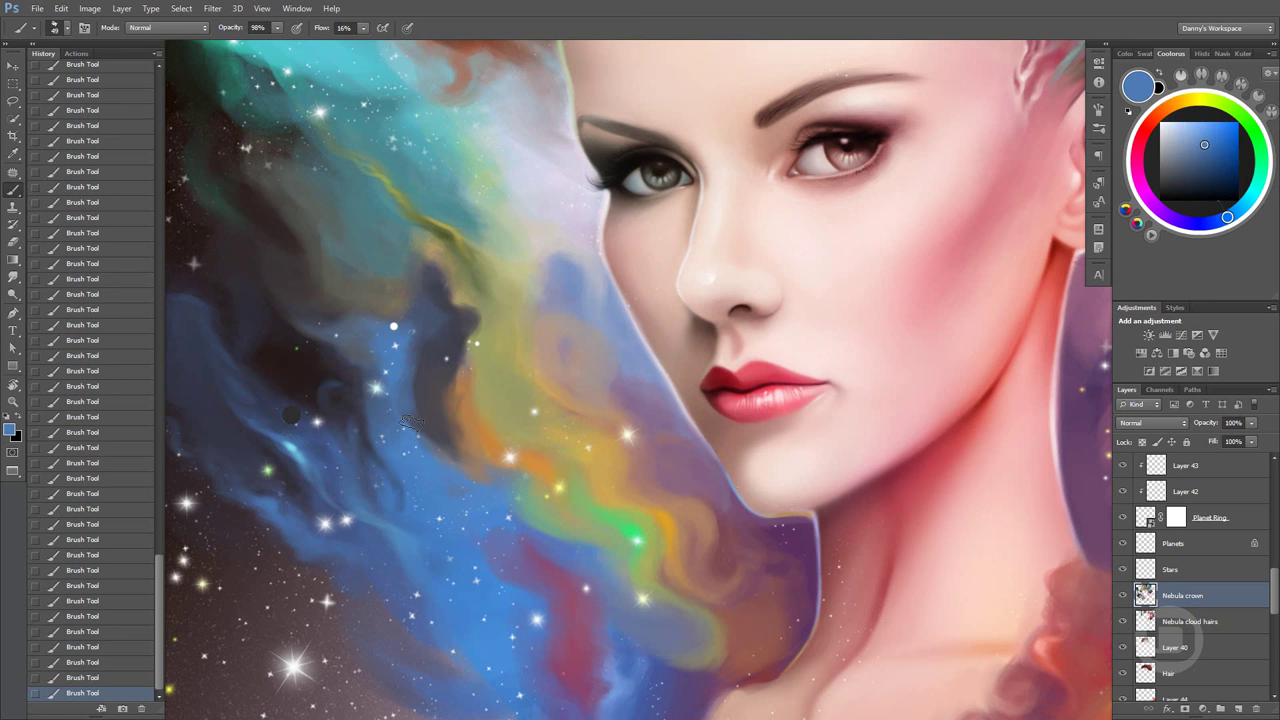
pyautogui.keyDown('alt'); pyautogui.click(425, 380); pyautogui.keyUp('alt')
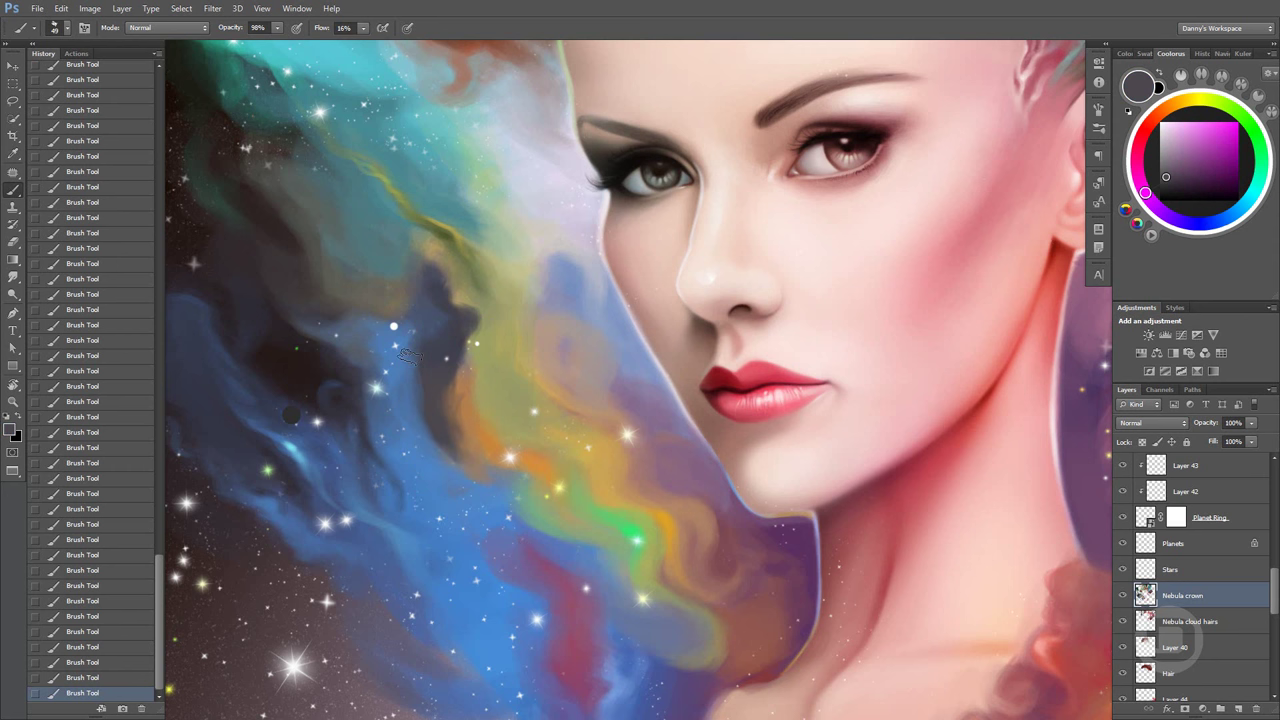
pyautogui.keyDown('alt'); pyautogui.click(453, 300); pyautogui.keyUp('alt')
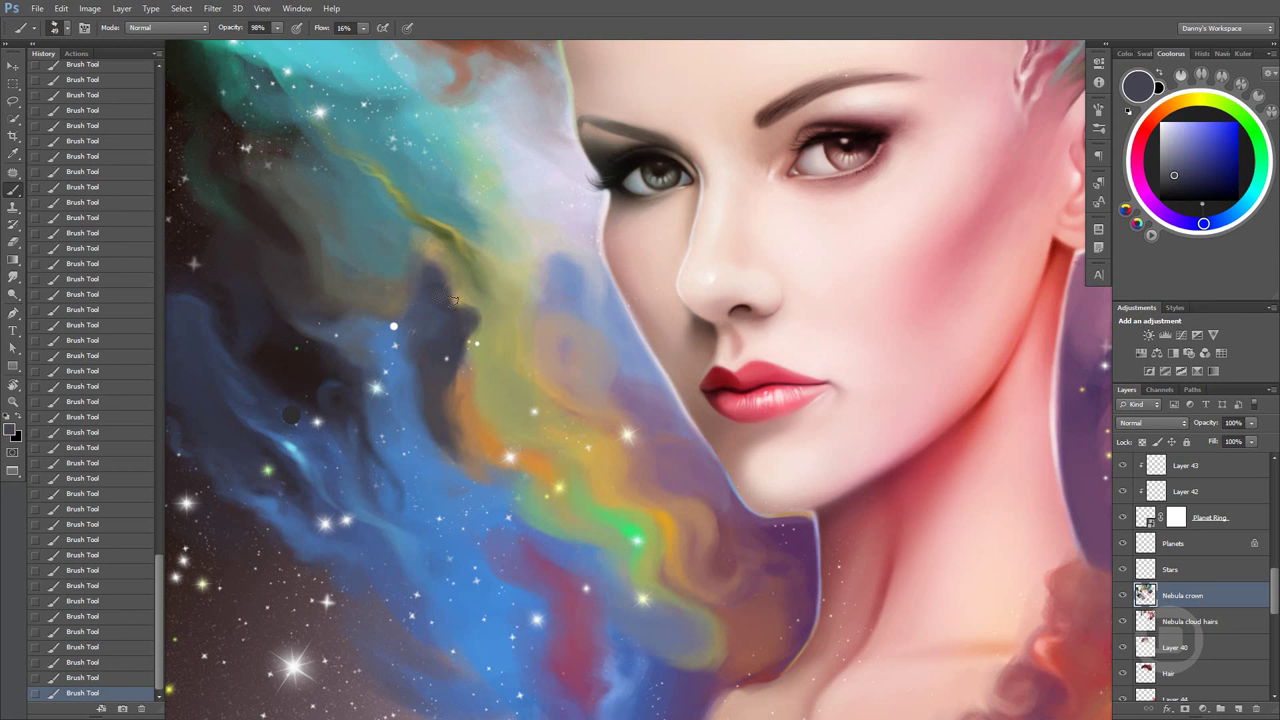
# Zoom in and paint a dark blue stroke over the dark nebula cloud
pyautogui.scroll(2, 453, 276)
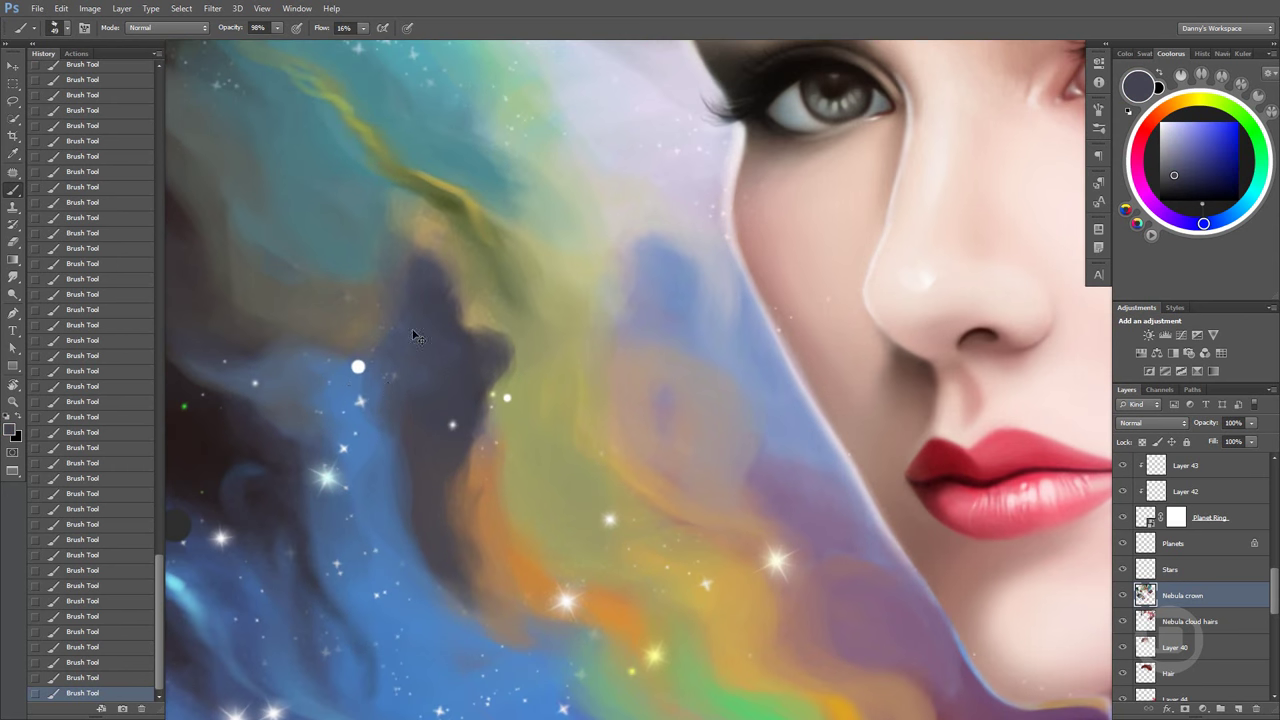
pyautogui.keyDown('alt'); pyautogui.click(362, 386); pyautogui.keyUp('alt')
pyautogui.moveTo(436, 280); pyautogui.dragTo(453, 291)
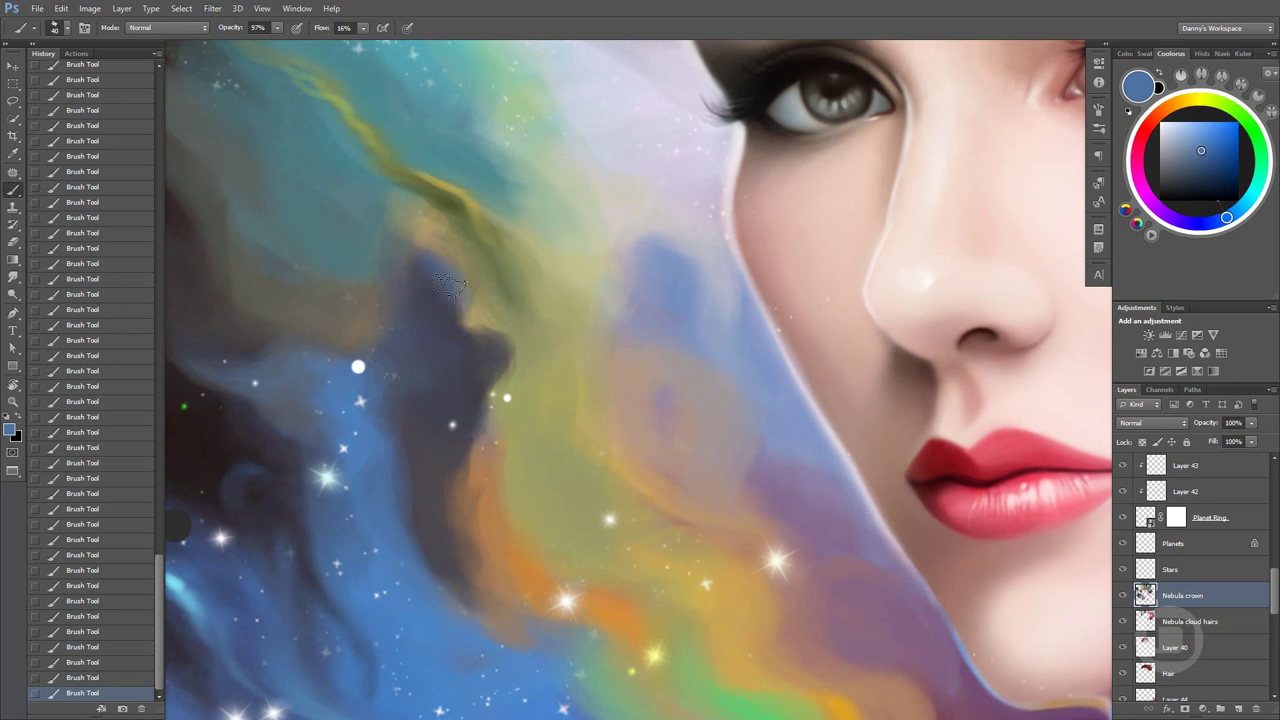
# Darken the nebula with a faint olive stroke sampled from the green streak
pyautogui.keyDown('alt'); pyautogui.click(457, 258); pyautogui.keyUp('alt')
pyautogui.keyDown('alt'); pyautogui.click(440, 238); pyautogui.keyUp('alt')
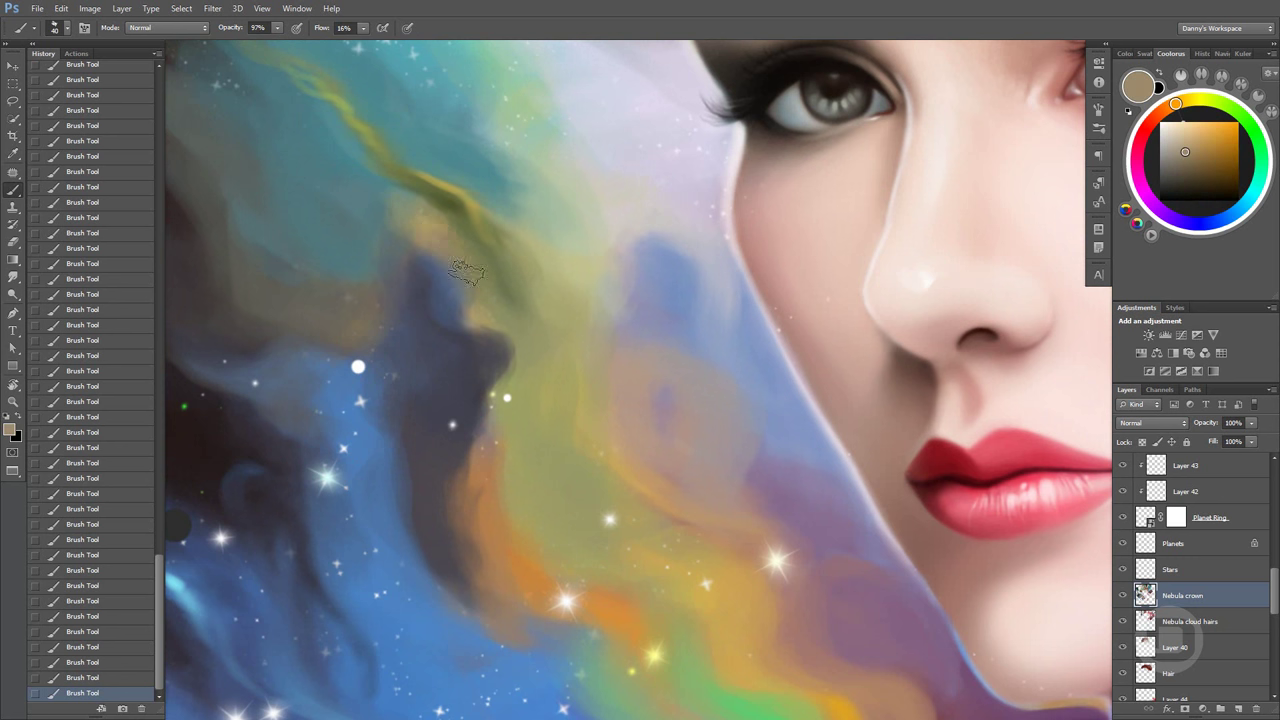
pyautogui.keyDown('alt'); pyautogui.click(457, 203); pyautogui.keyUp('alt')
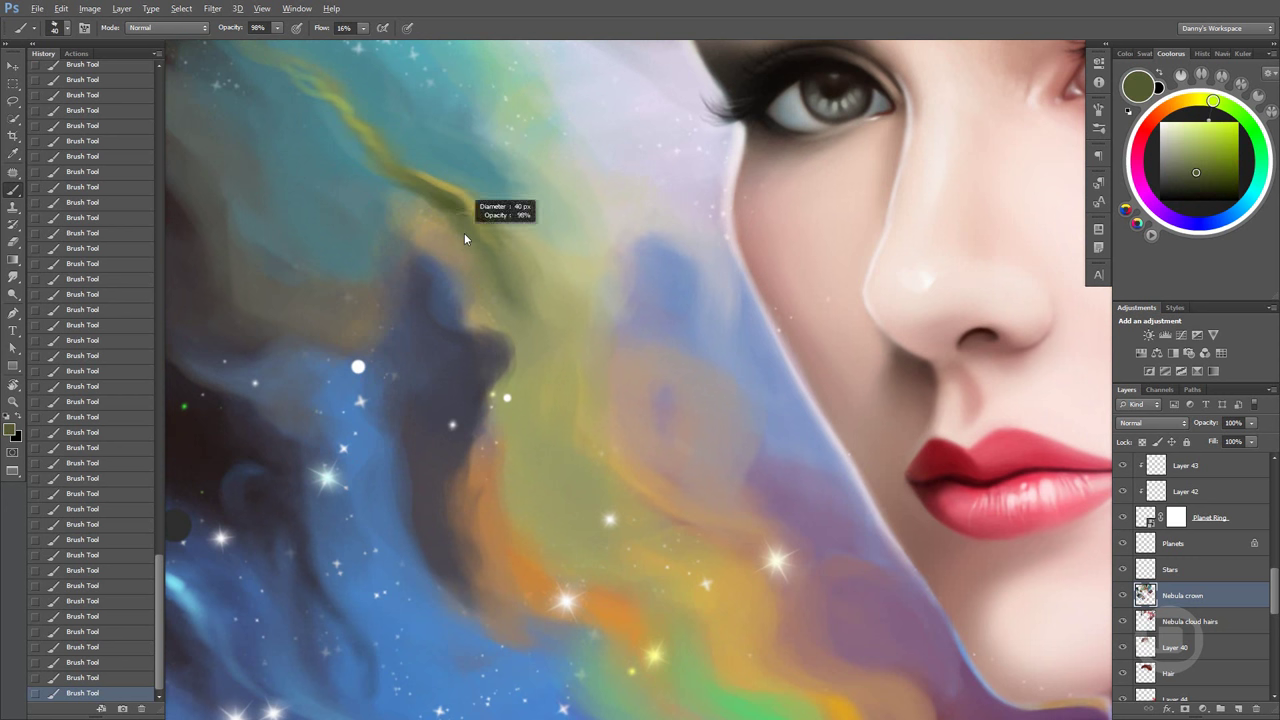
pyautogui.moveTo(456, 246); pyautogui.dragTo(478, 282)
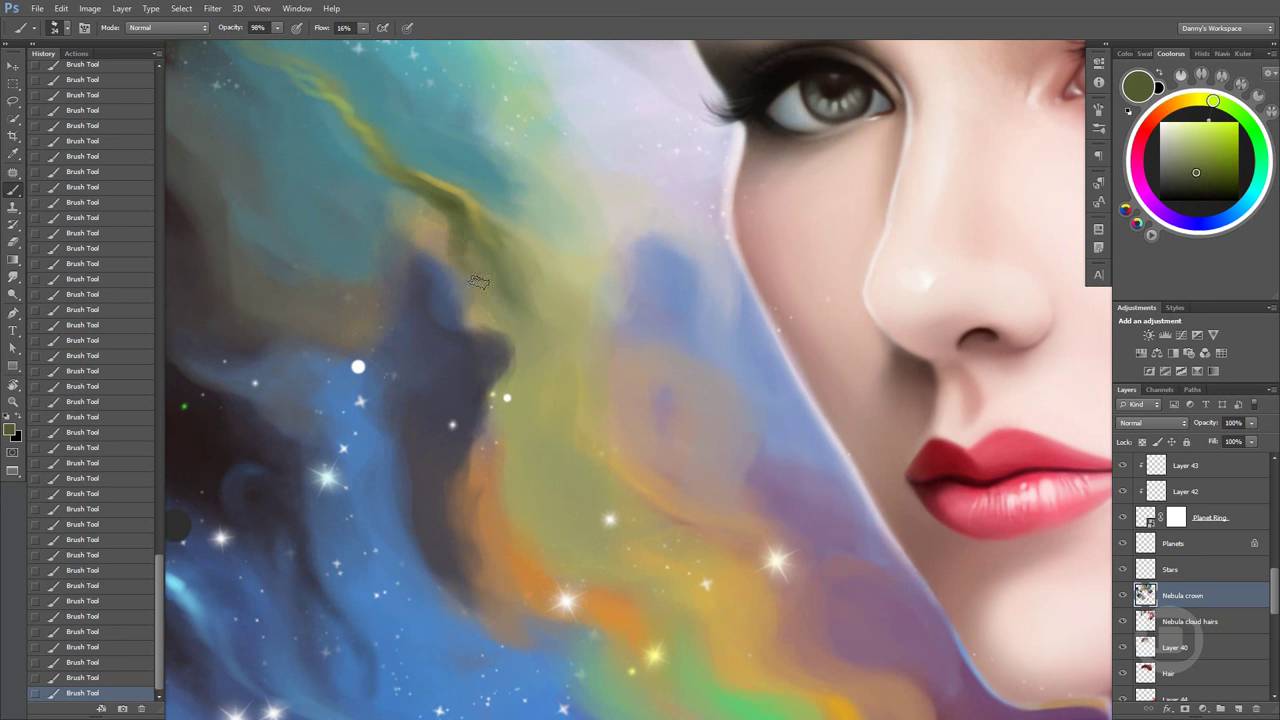
pyautogui.keyDown('alt'); pyautogui.click(485, 302); pyautogui.keyUp('alt')
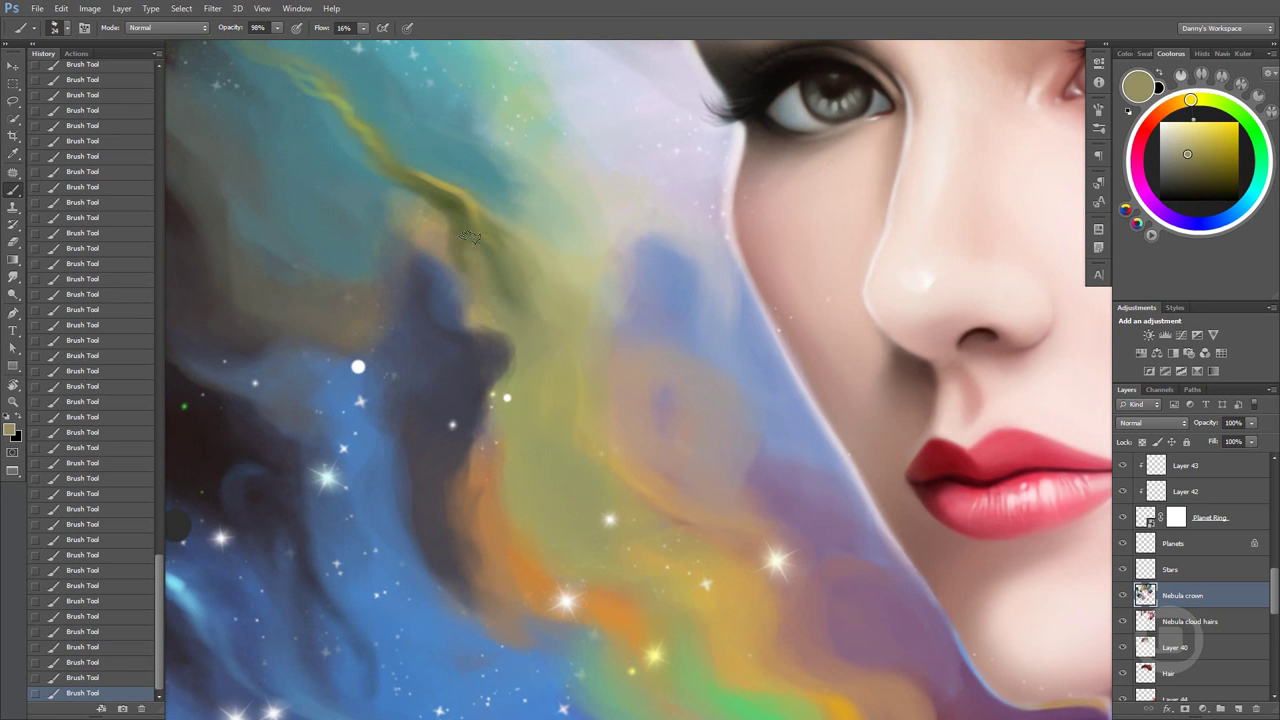
# Pick a bright orange-yellow at 100% opacity and dab it onto the olive streak
pyautogui.keyDown('alt'); pyautogui.rightClick(465, 225); pyautogui.keyUp('alt')
pyautogui.keyDown('alt'); pyautogui.keyDown('shift'); pyautogui.rightClick(494, 259); pyautogui.keyUp('shift'); pyautogui.keyUp('alt')
pyautogui.moveTo(501, 252); pyautogui.dragTo(520, 220)
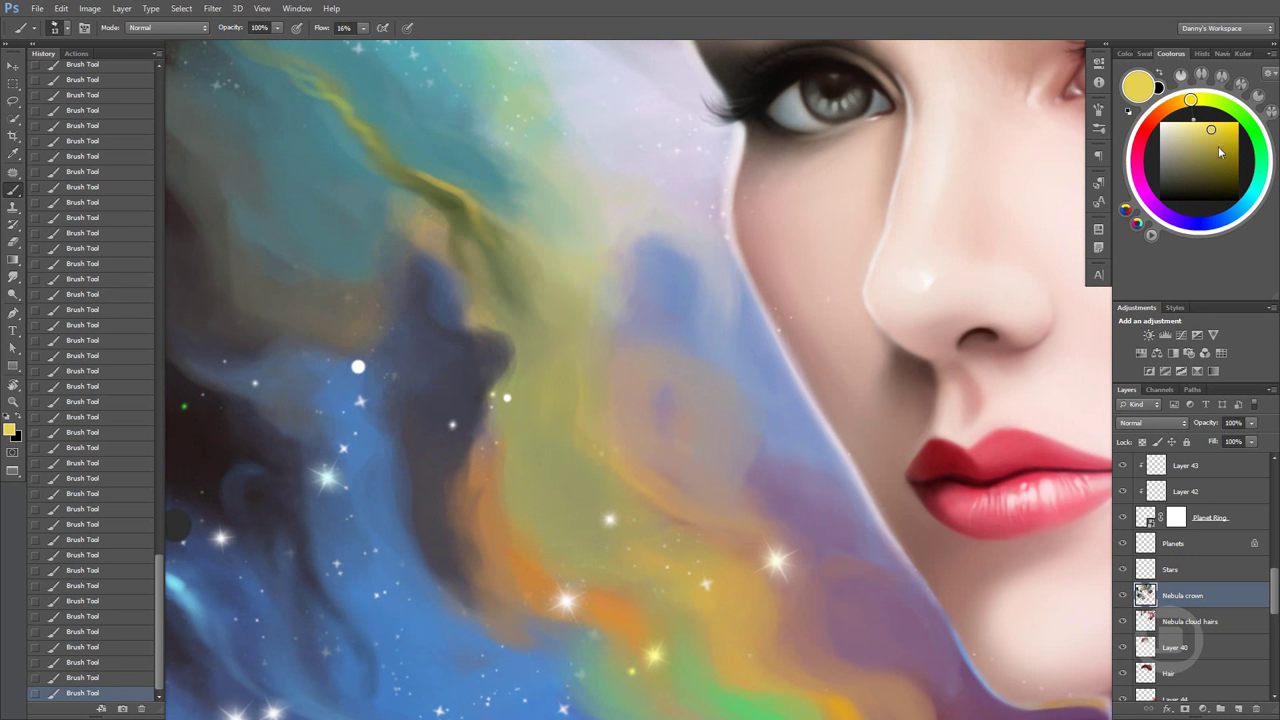
pyautogui.moveTo(1172, 100); pyautogui.dragTo(1180, 101)
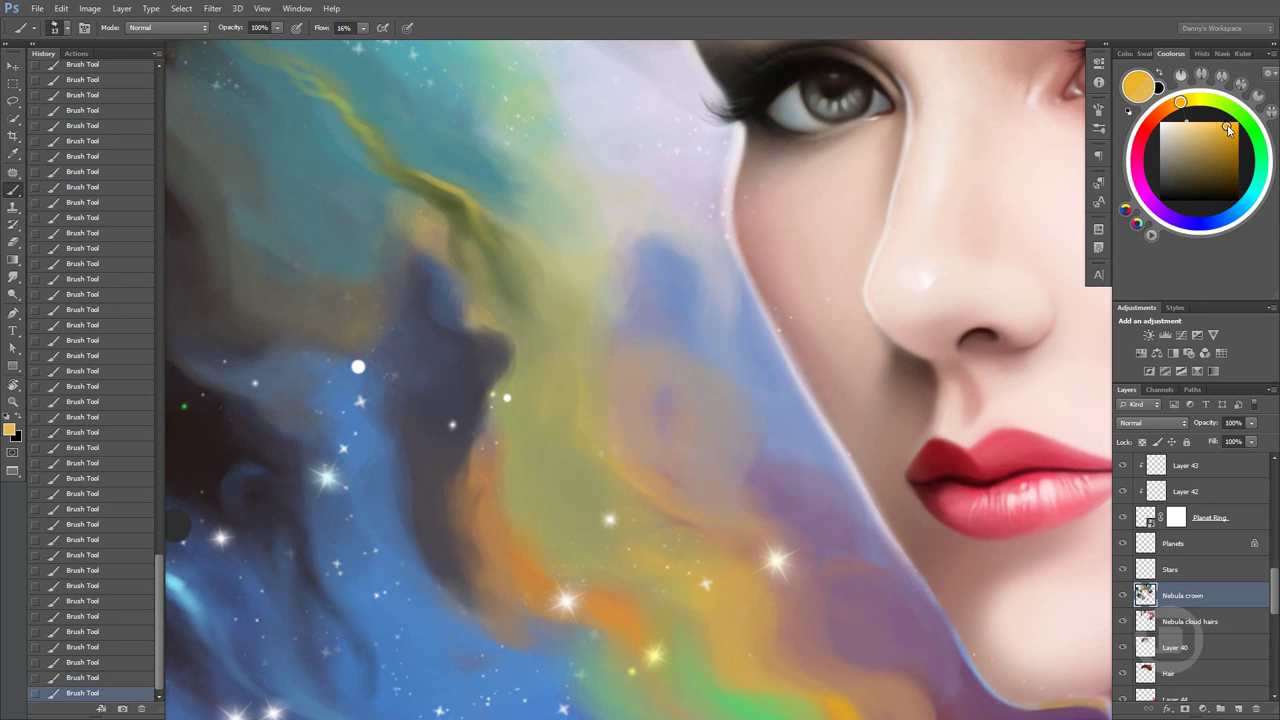
pyautogui.moveTo(470, 242); pyautogui.dragTo(473, 252)
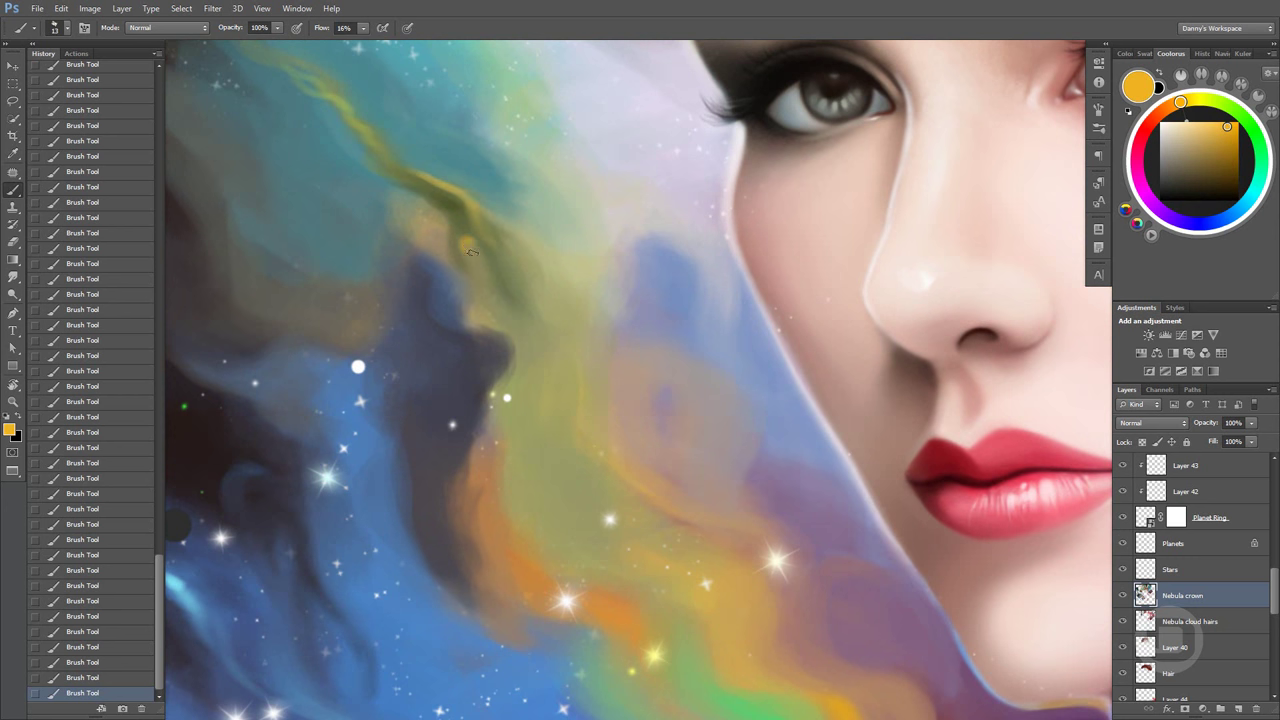
# Add a faint olive stroke, then a thin yellow highlight with a very fine brush along the streak
pyautogui.keyDown('alt'); pyautogui.click(473, 245); pyautogui.keyUp('alt')
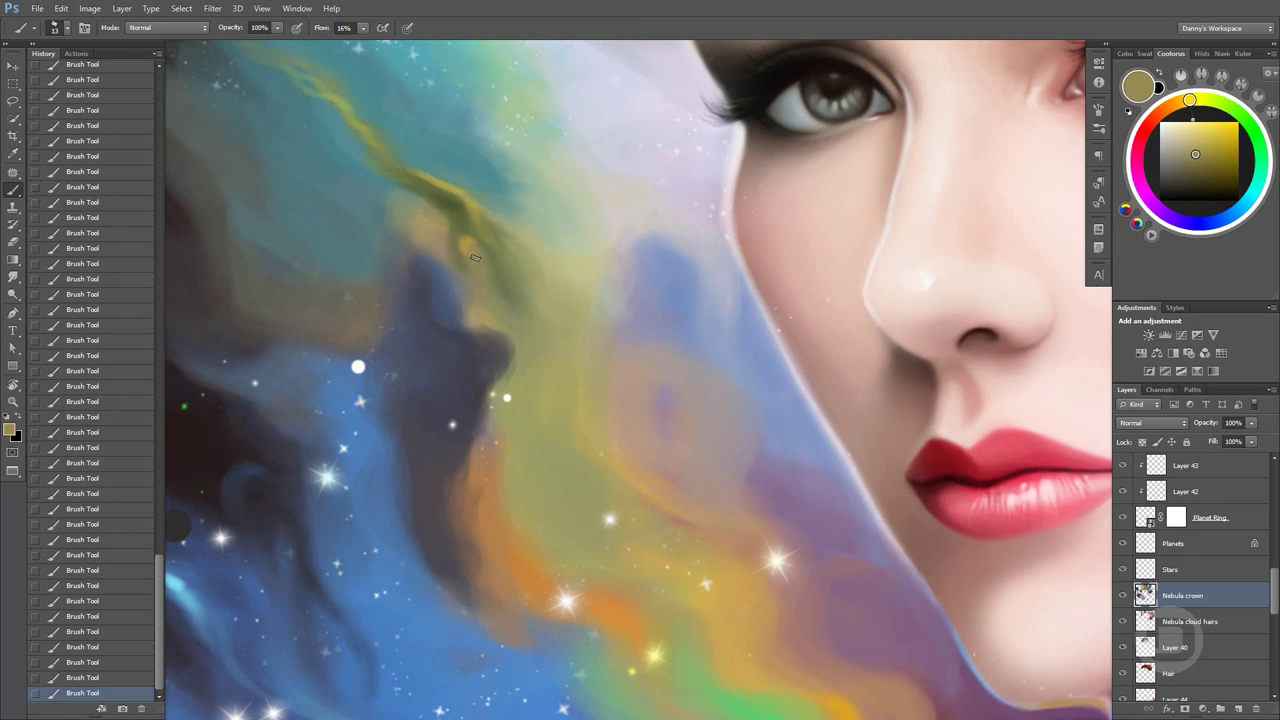
pyautogui.keyDown('alt'); pyautogui.click(471, 236); pyautogui.keyUp('alt')
pyautogui.moveTo(520, 275); pyautogui.dragTo(521, 279)
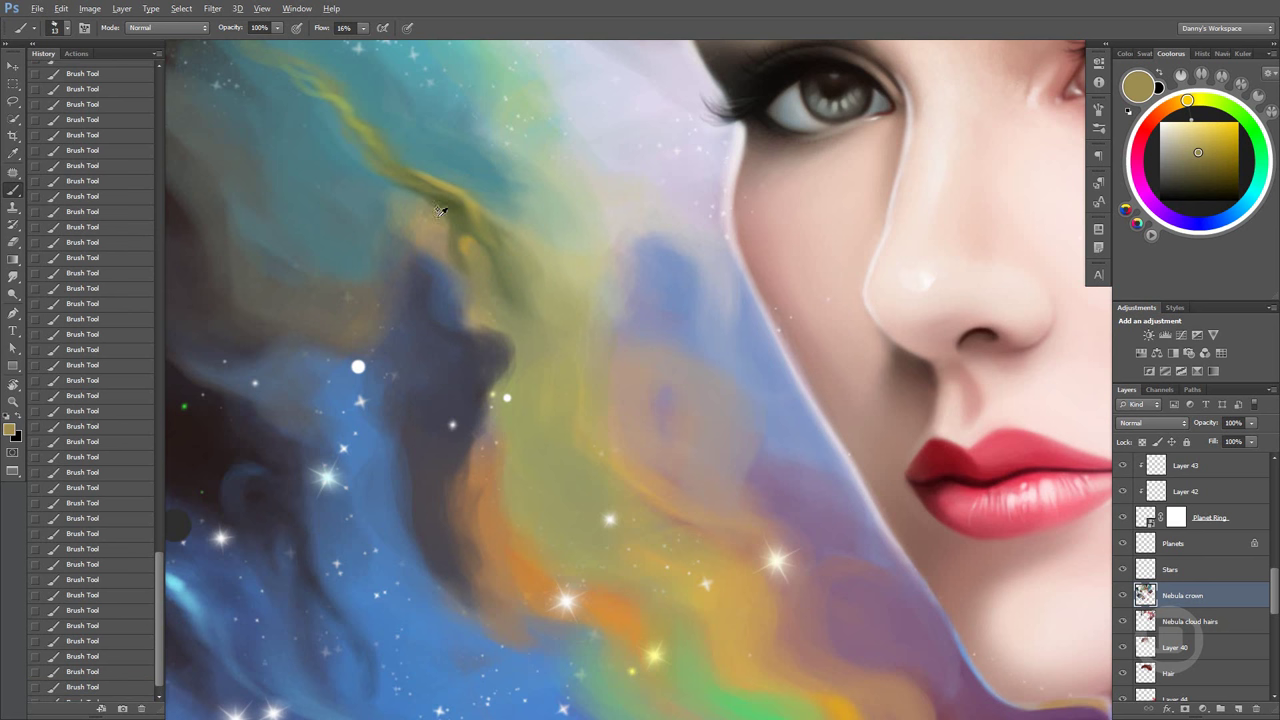
pyautogui.moveTo(440, 211); pyautogui.dragTo(508, 205)
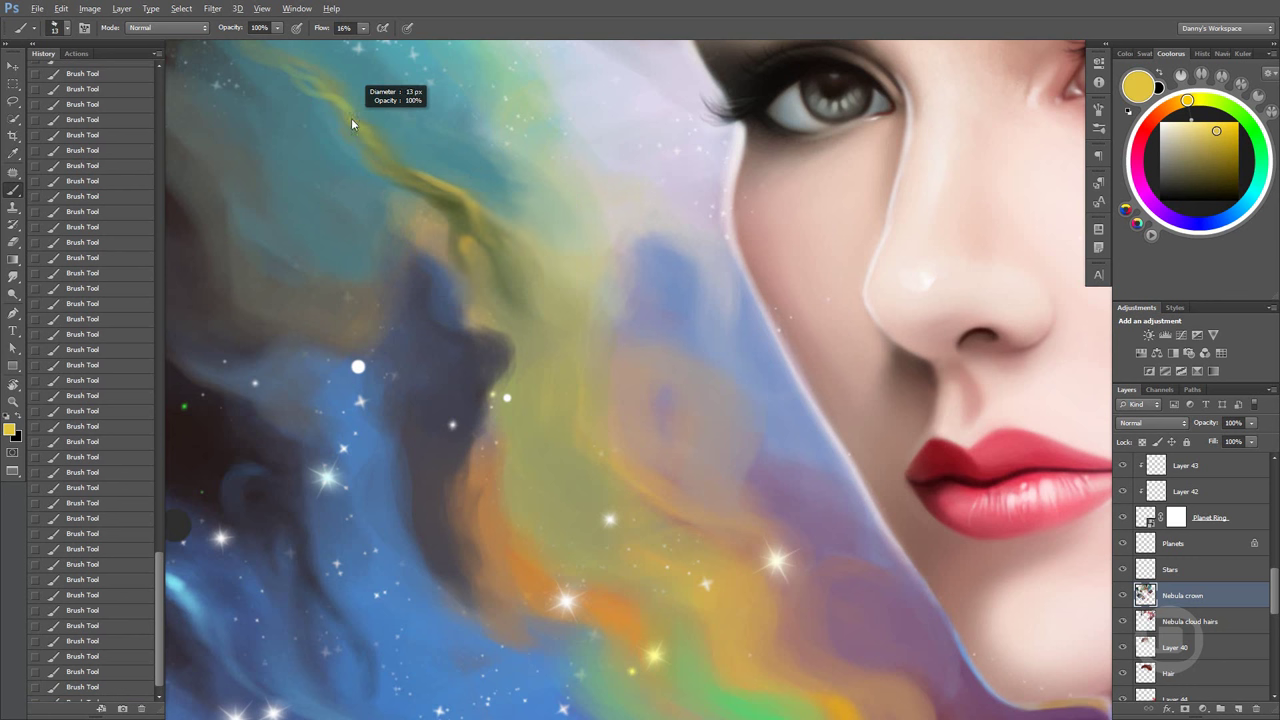
pyautogui.moveTo(347, 118); pyautogui.dragTo(357, 124)
pyautogui.moveTo(362, 127); pyautogui.dragTo(349, 118)
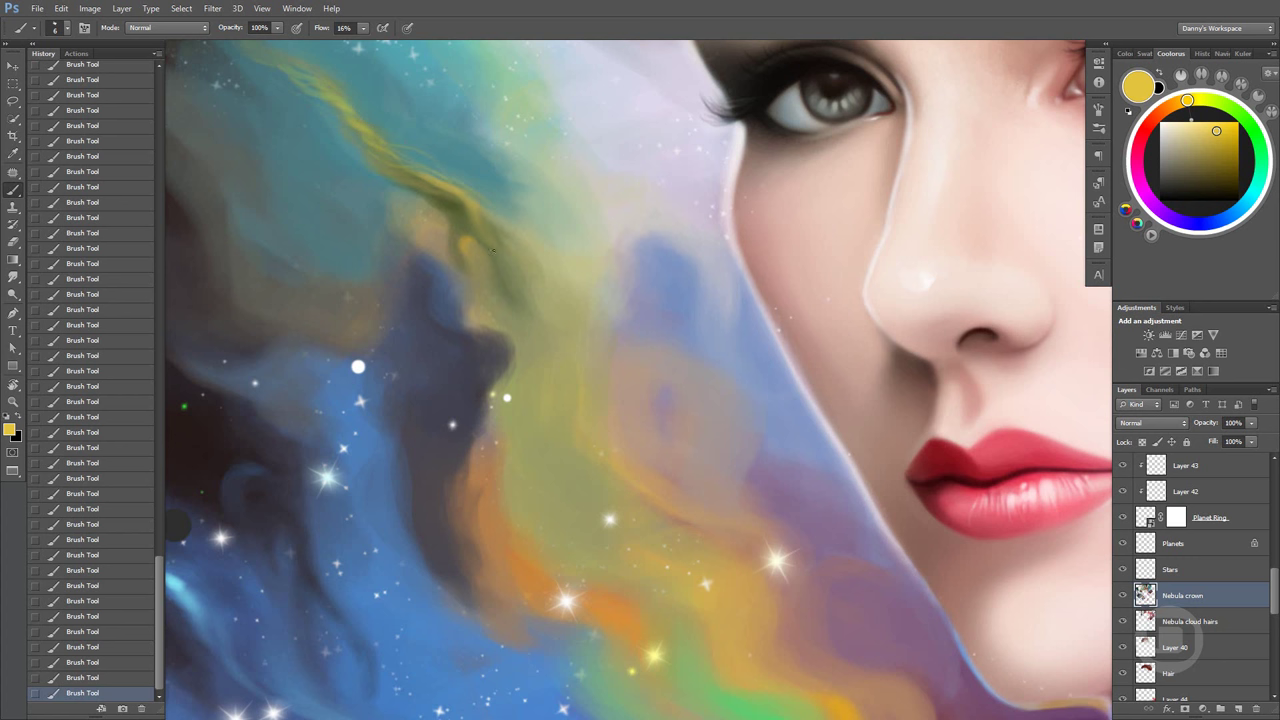
# Set the brush to 15 and repaint the greenish streak, sampling olive and khaki tones
pyautogui.press(']')
pyautogui.press(']')
pyautogui.press(']')
pyautogui.moveTo(399, 184); pyautogui.dragTo(440, 214)
pyautogui.keyDown('alt'); pyautogui.click(450, 190); pyautogui.keyUp('alt')
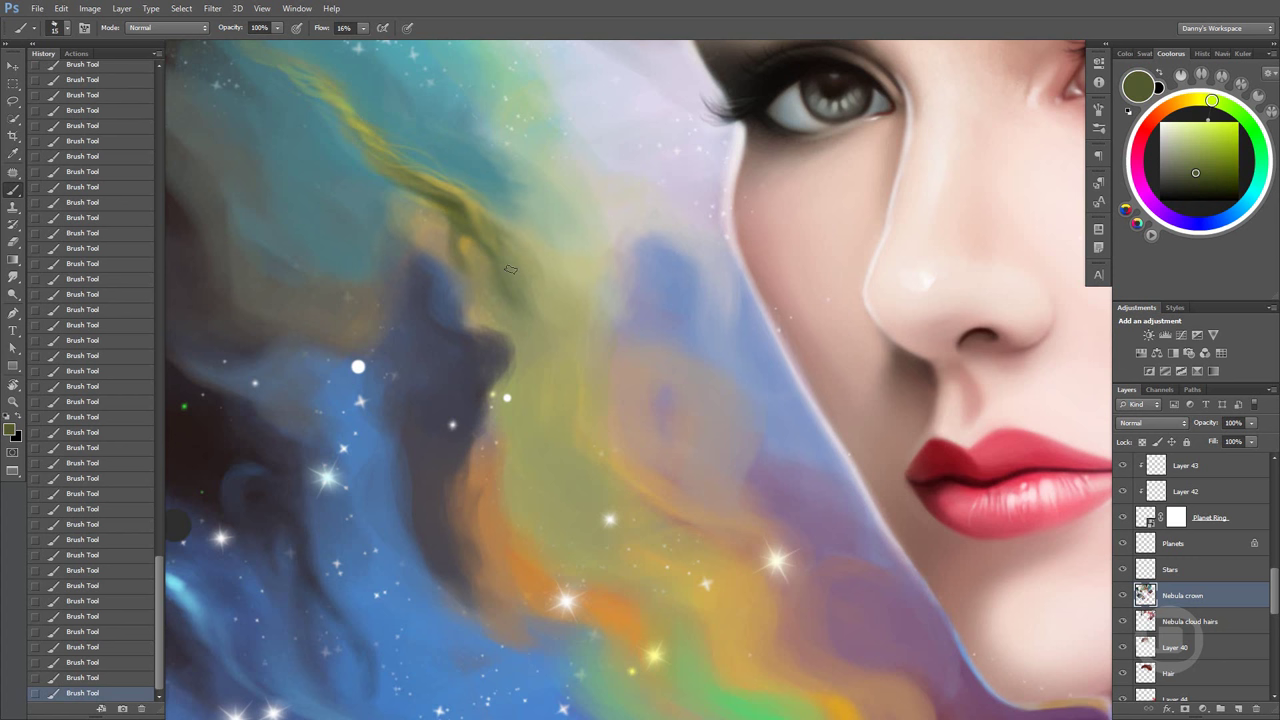
pyautogui.keyDown('alt'); pyautogui.click(476, 251); pyautogui.keyUp('alt')
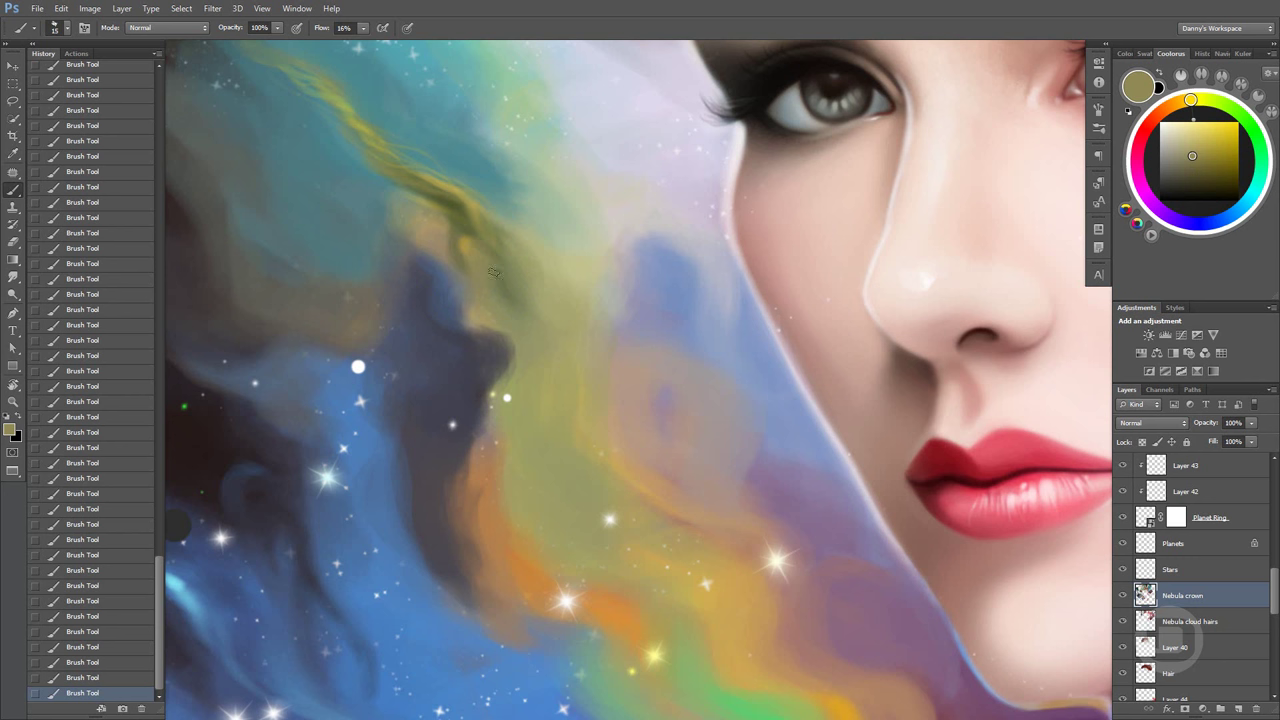
pyautogui.keyDown('alt'); pyautogui.click(465, 222); pyautogui.keyUp('alt')
pyautogui.keyDown('alt'); pyautogui.click(477, 258); pyautogui.keyUp('alt')
pyautogui.keyDown('alt'); pyautogui.click(490, 280); pyautogui.keyUp('alt')
# Zoom out to view the whole portrait, then zoom back in on the streak
pyautogui.scroll(-1, 820, 445)
pyautogui.scroll(-1, 808, 455)
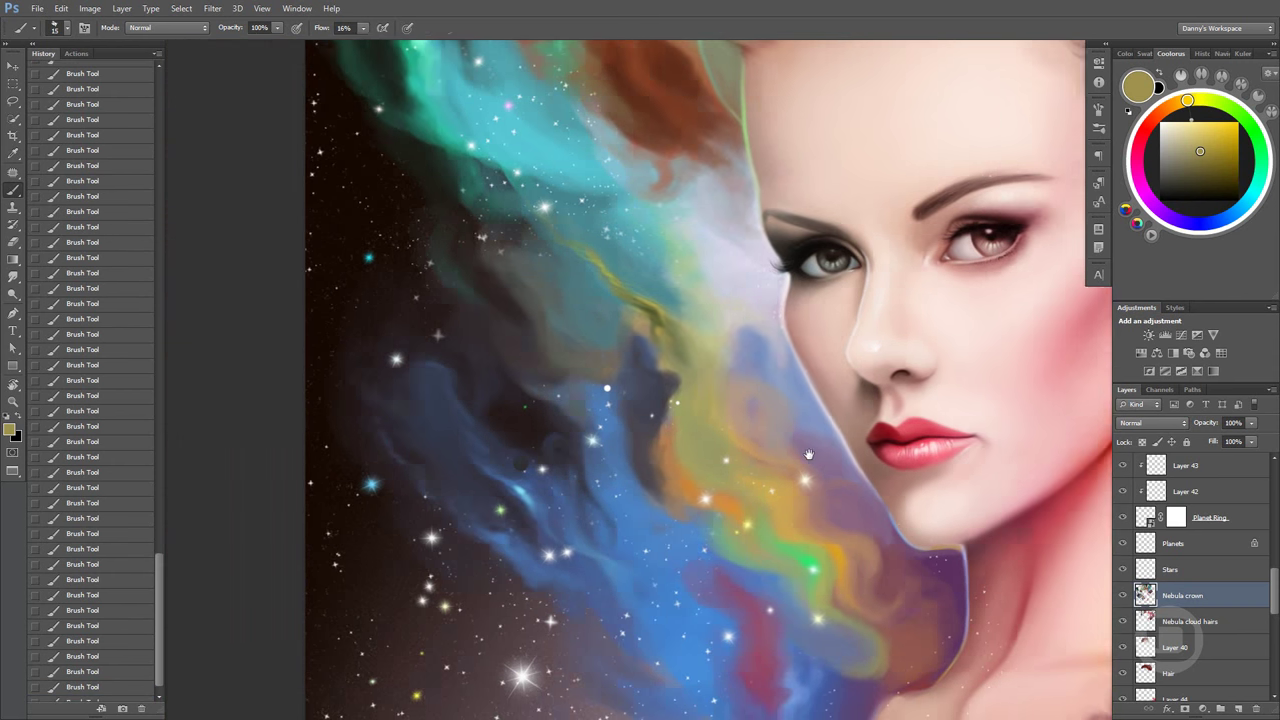
pyautogui.scroll(-2, 809, 455)
pyautogui.scroll(-1, 850, 455)
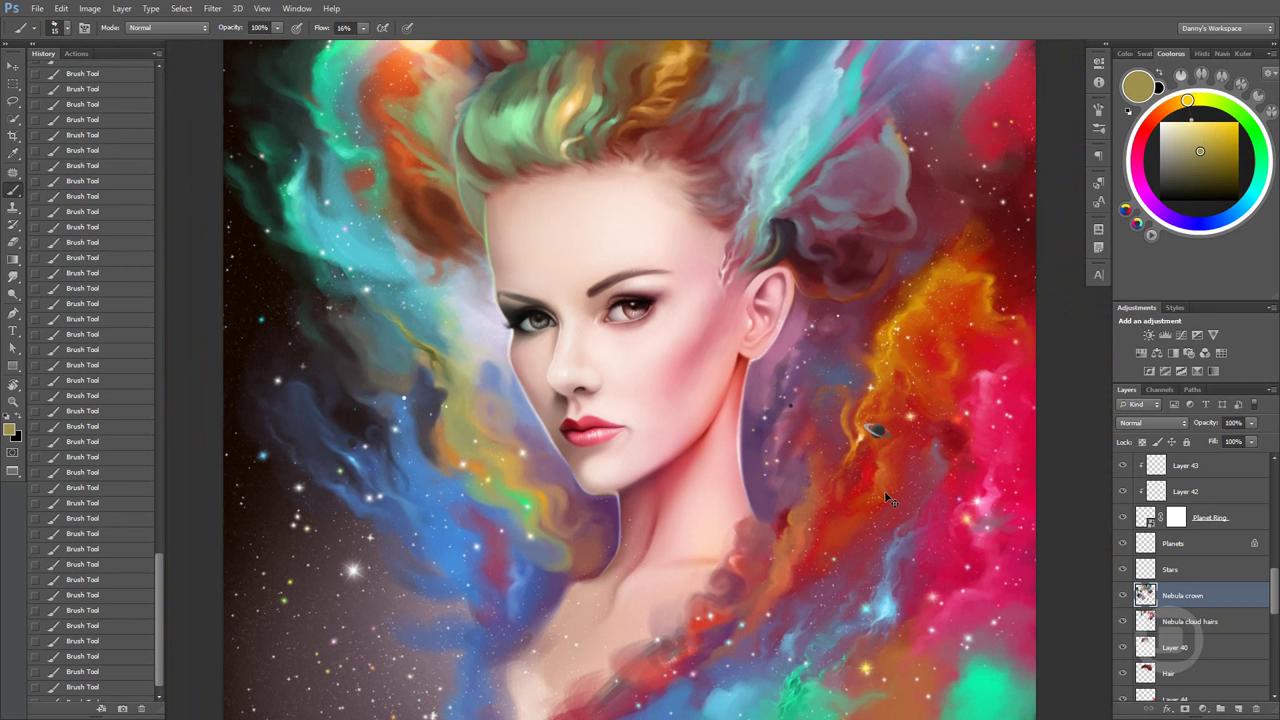
pyautogui.scroll(3, 1175, 640)
pyautogui.scroll(1, 431, 378)
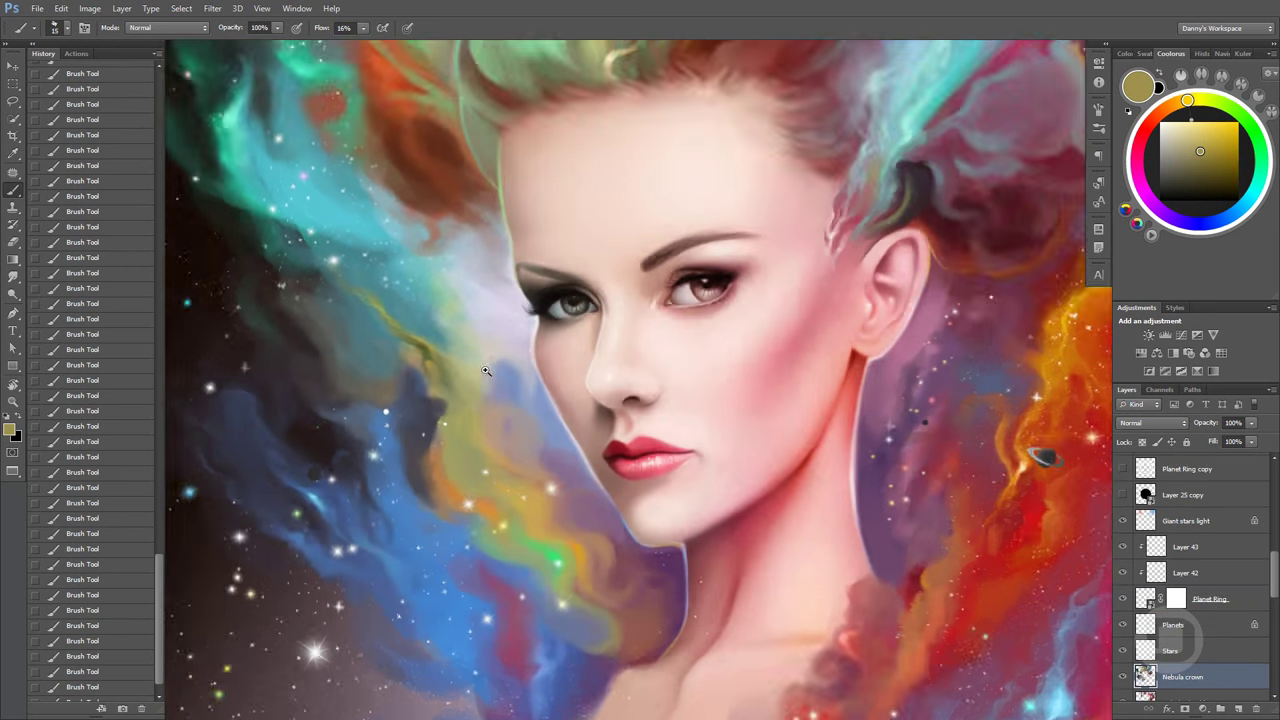
pyautogui.scroll(2, 431, 378)
pyautogui.scroll(1, 422, 367)
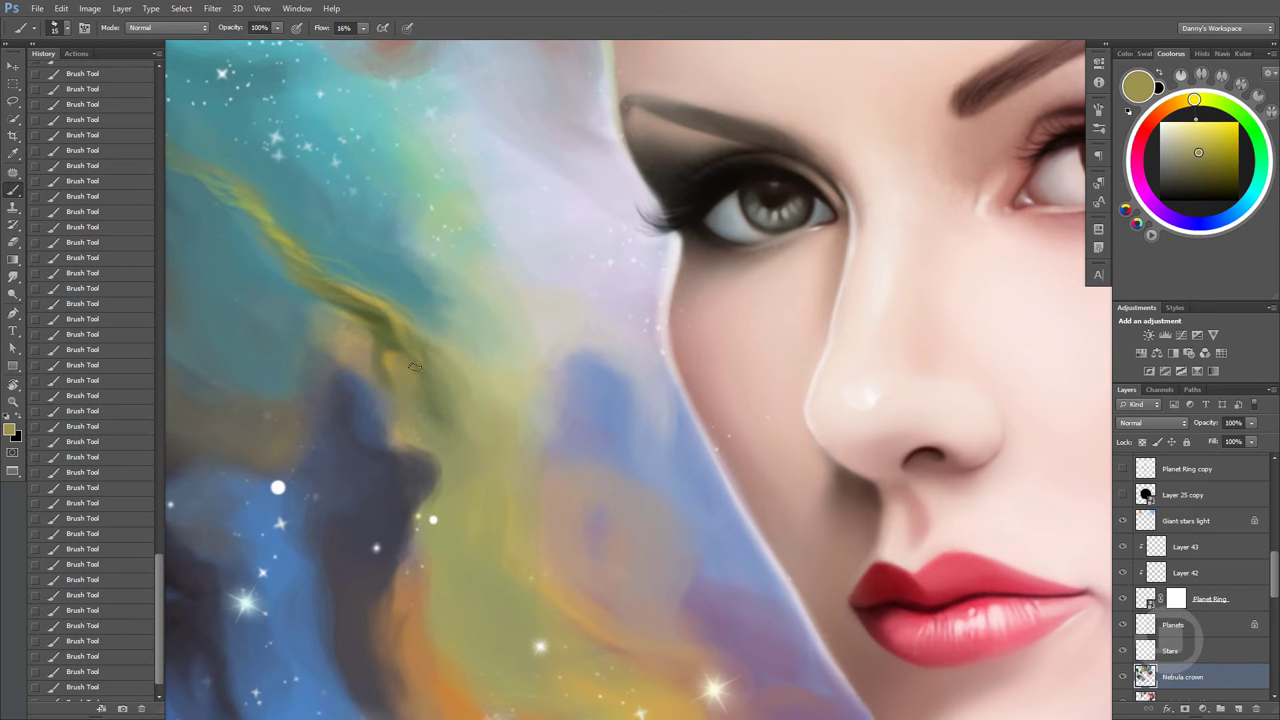
# Soften the green streak and dark nebula edge, sampling light grey-purple and tan-orange
pyautogui.moveTo(408, 318); pyautogui.dragTo(408, 423)
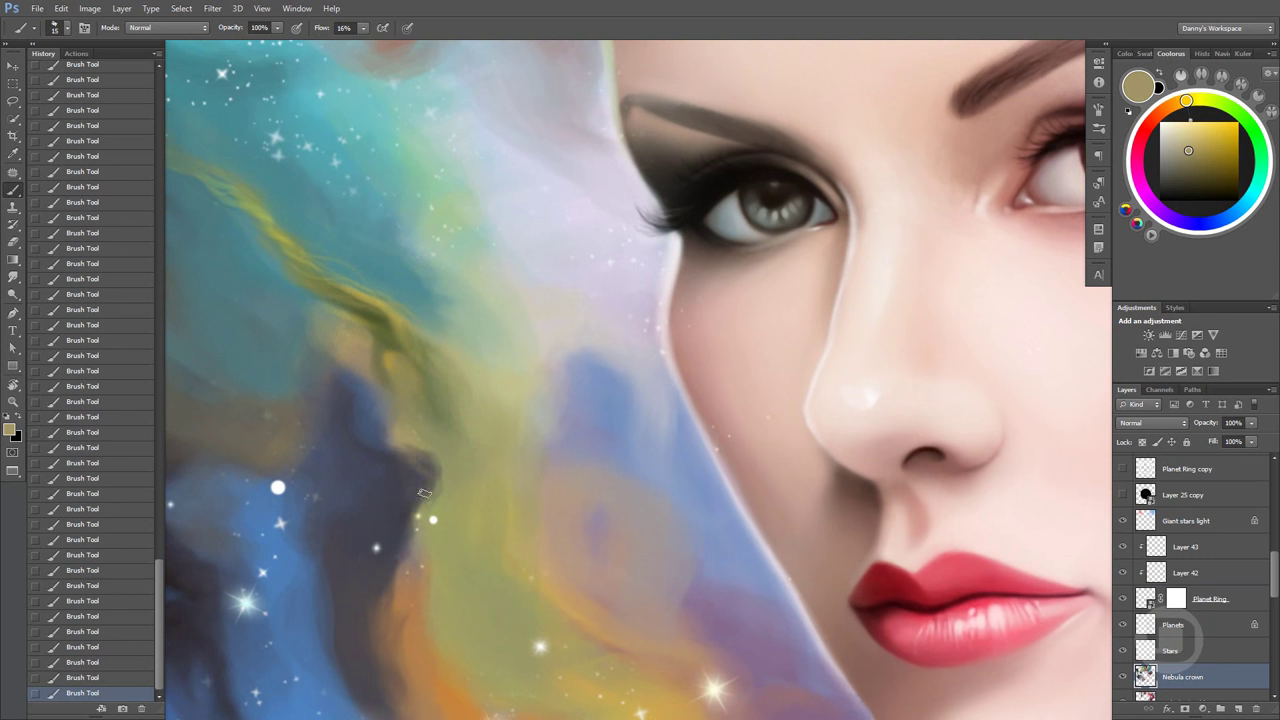
pyautogui.moveTo(415, 484); pyautogui.dragTo(392, 560)
pyautogui.keyDown('alt'); pyautogui.click(410, 510); pyautogui.keyUp('alt')
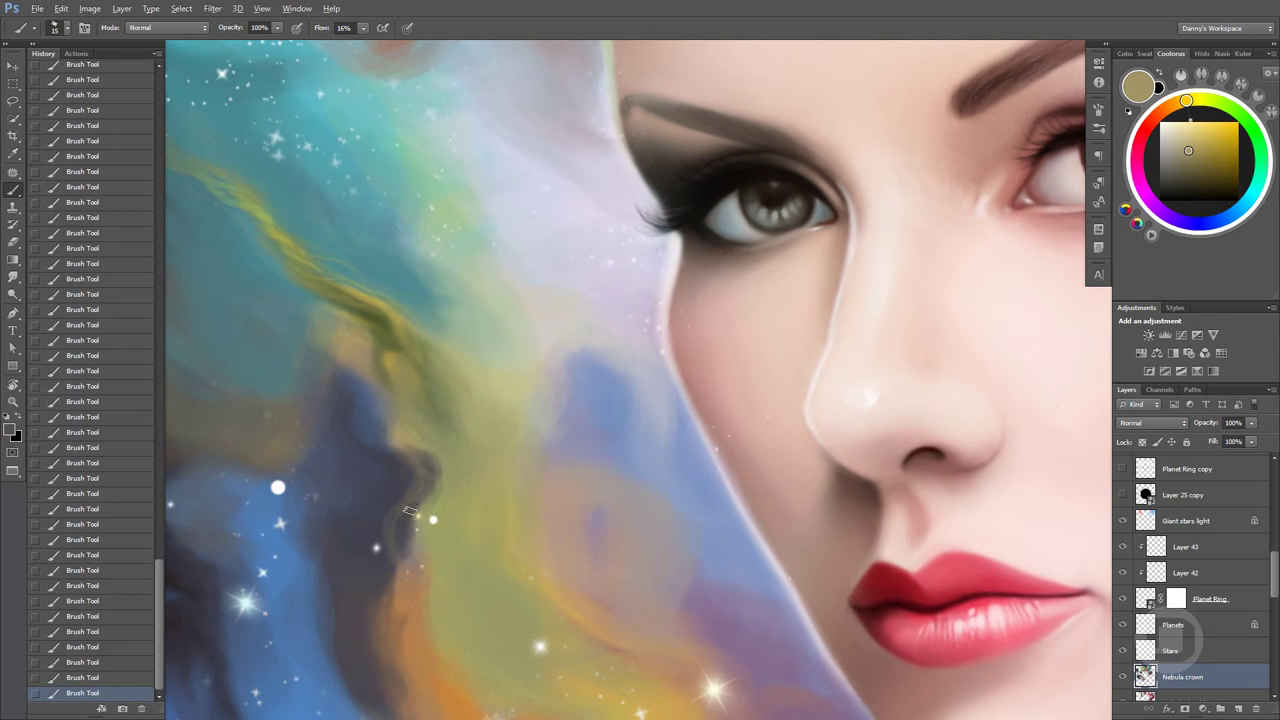
pyautogui.keyDown('alt'); pyautogui.click(383, 540); pyautogui.keyUp('alt')
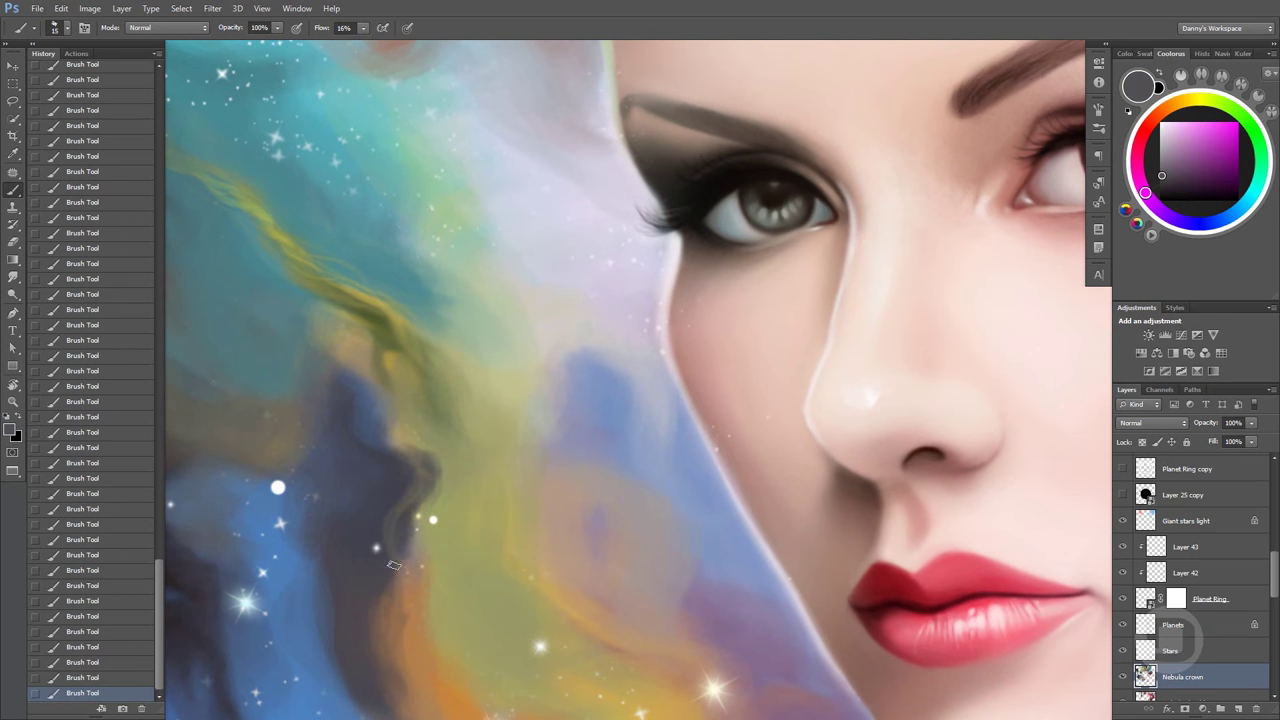
pyautogui.keyDown('alt'); pyautogui.click(414, 612); pyautogui.keyUp('alt')
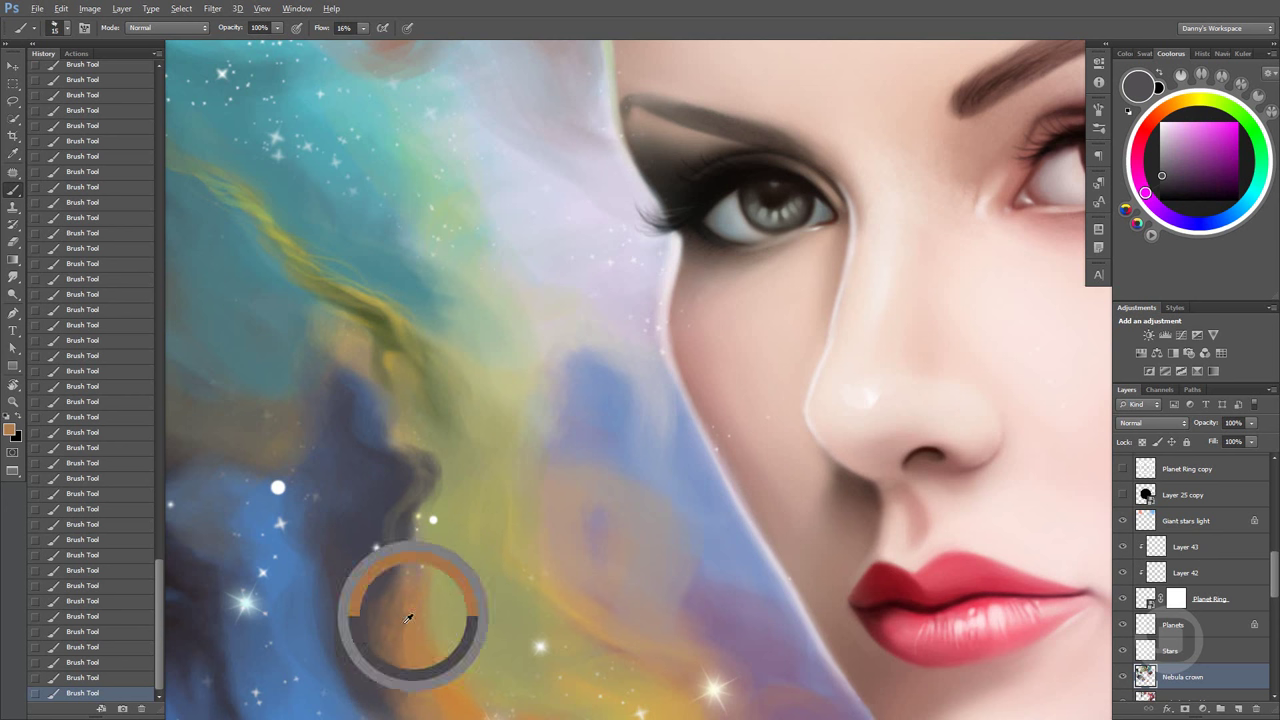
# Sample dark grey-purple, brownish-grey, tan-olive and brown tones from the dark nebula edge
pyautogui.keyDown('alt'); pyautogui.click(408, 496); pyautogui.keyUp('alt')
pyautogui.keyDown('alt'); pyautogui.click(390, 546); pyautogui.keyUp('alt')
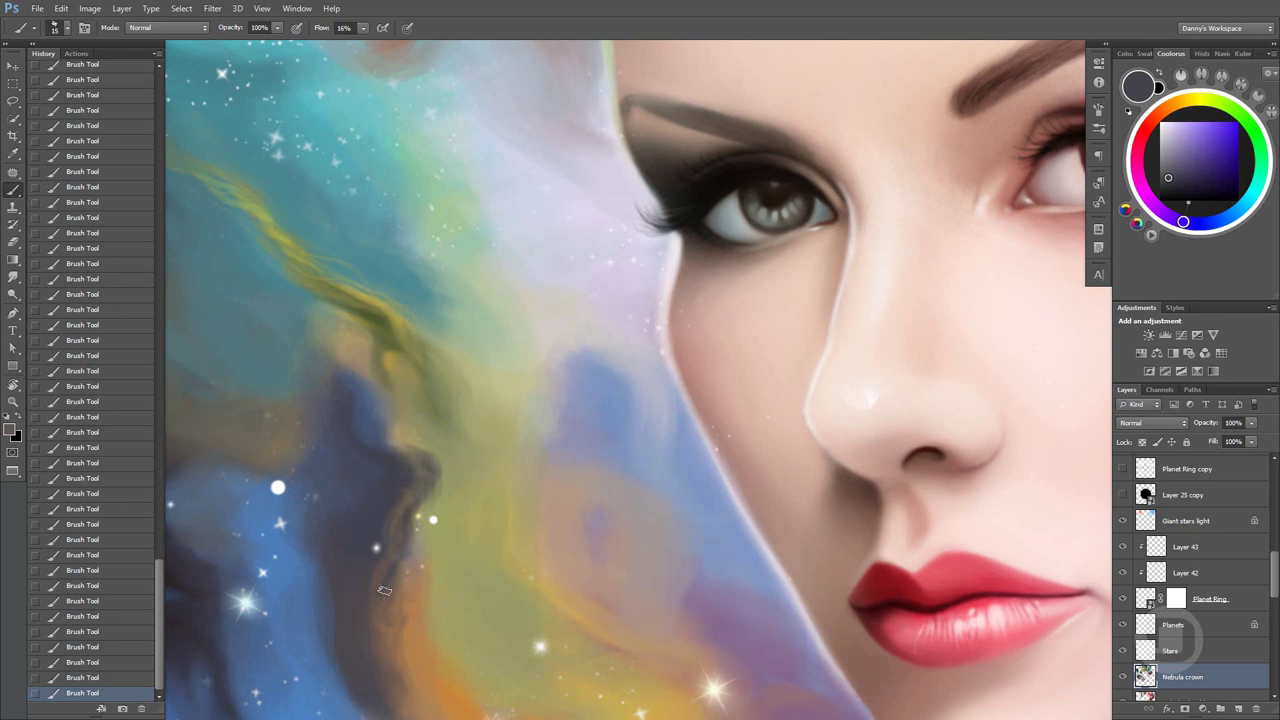
pyautogui.keyDown('alt'); pyautogui.click(383, 590); pyautogui.keyUp('alt')
pyautogui.keyDown('alt'); pyautogui.click(405, 513); pyautogui.keyUp('alt')
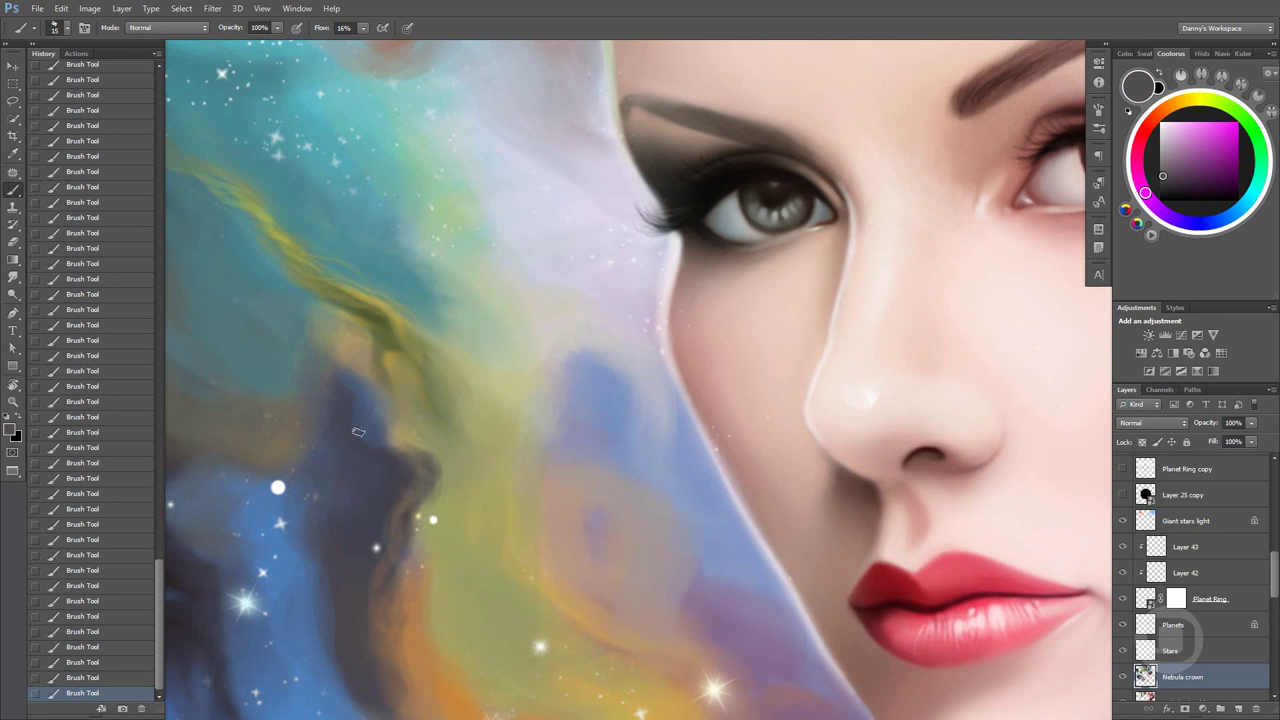
pyautogui.keyDown('alt'); pyautogui.click(406, 498); pyautogui.keyUp('alt')
pyautogui.keyDown('alt'); pyautogui.click(400, 432); pyautogui.keyUp('alt')
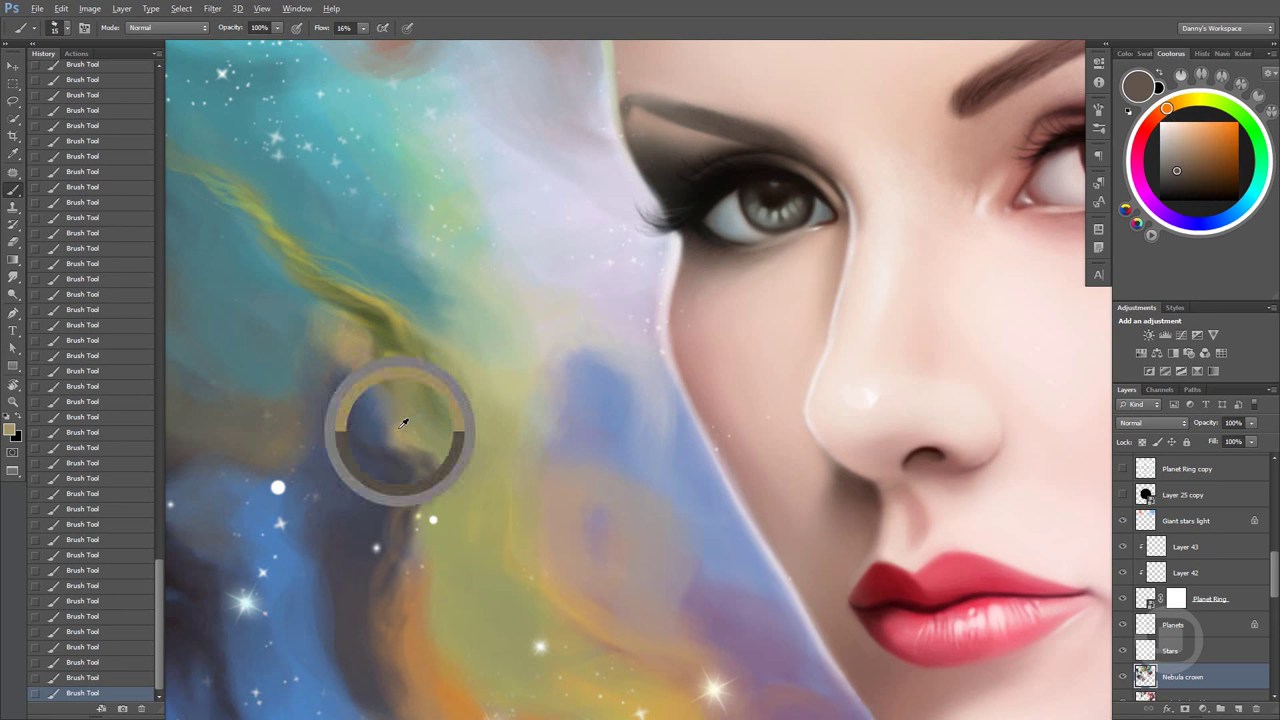
pyautogui.keyDown('alt'); pyautogui.click(398, 492); pyautogui.keyUp('alt')
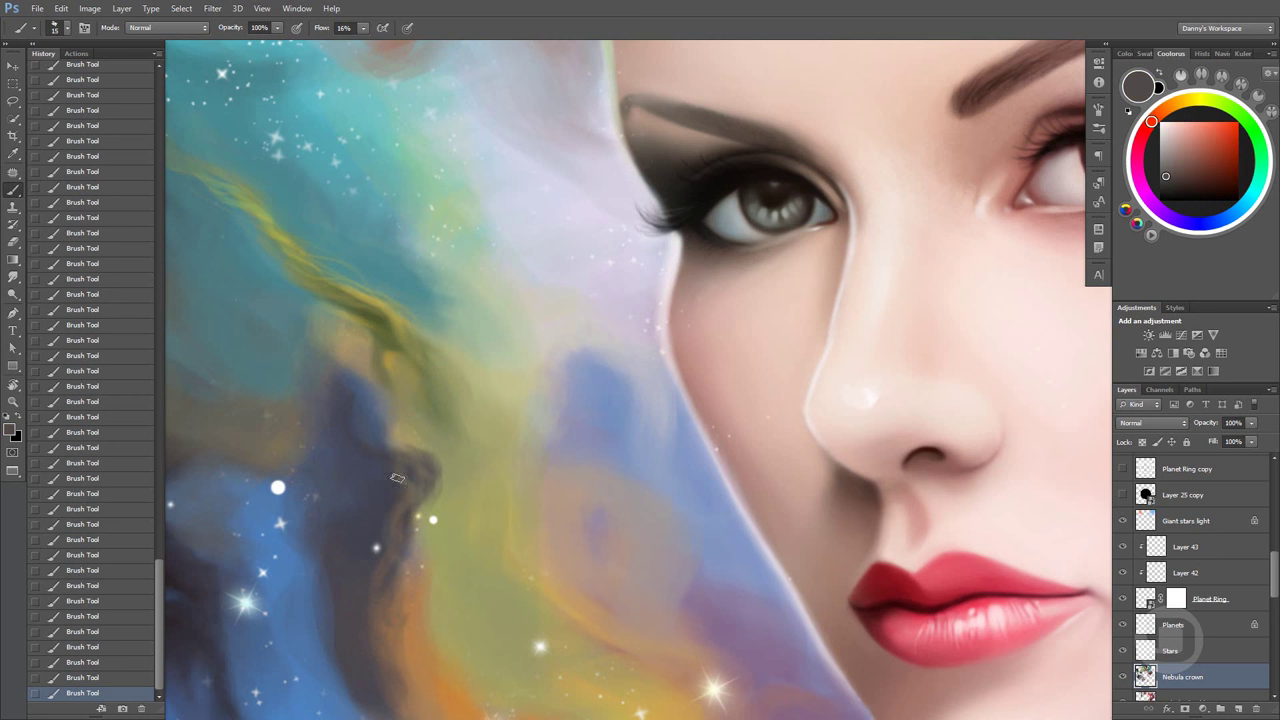
pyautogui.keyDown('alt'); pyautogui.click(400, 506); pyautogui.keyUp('alt')
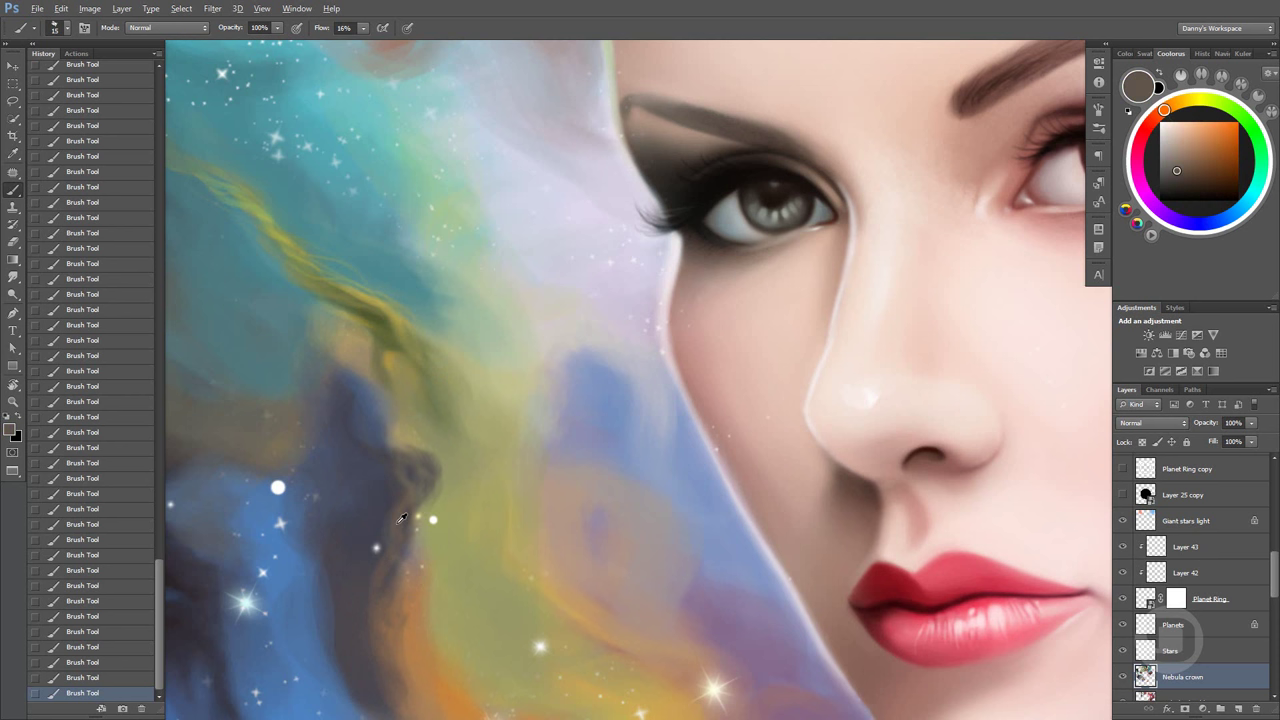
pyautogui.keyDown('alt'); pyautogui.click(400, 518); pyautogui.keyUp('alt')
# Sample greyish and lighter tans and brush faint blending strokes into the nebula
pyautogui.keyDown('alt'); pyautogui.click(418, 530); pyautogui.keyUp('alt')
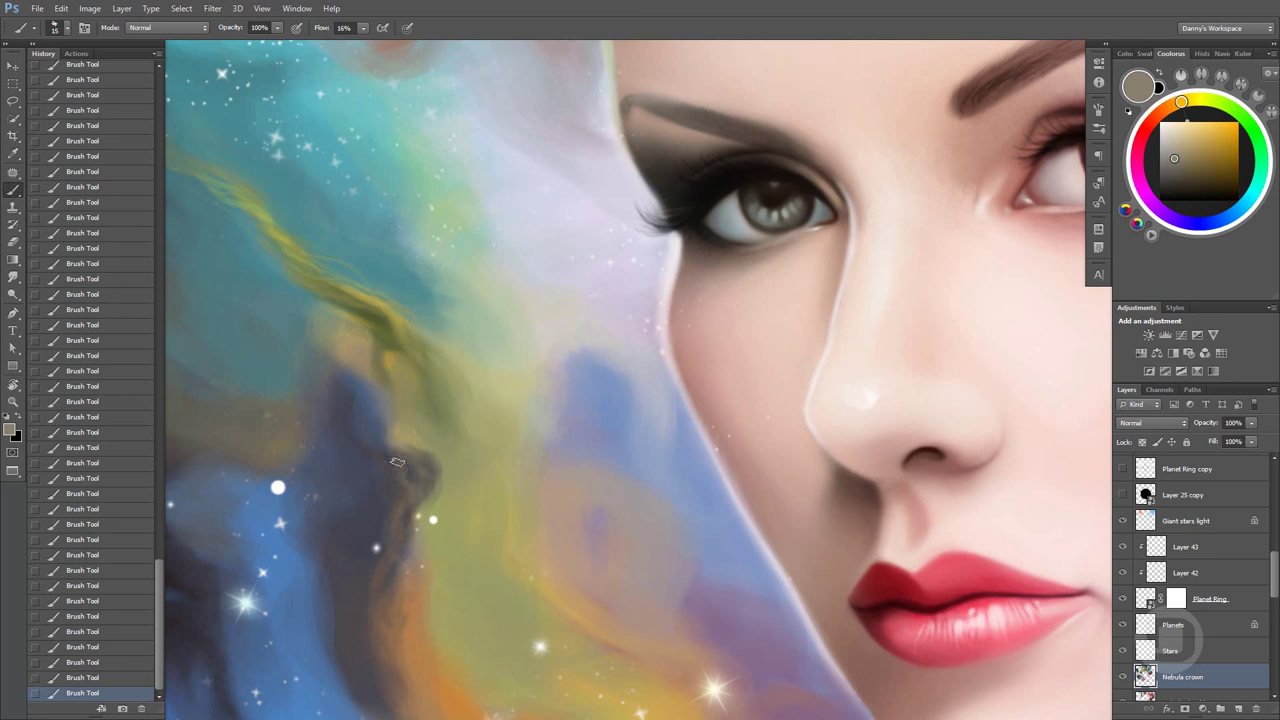
pyautogui.keyDown('alt'); pyautogui.click(420, 382); pyautogui.keyUp('alt')
pyautogui.keyDown('alt'); pyautogui.click(352, 348); pyautogui.keyUp('alt')
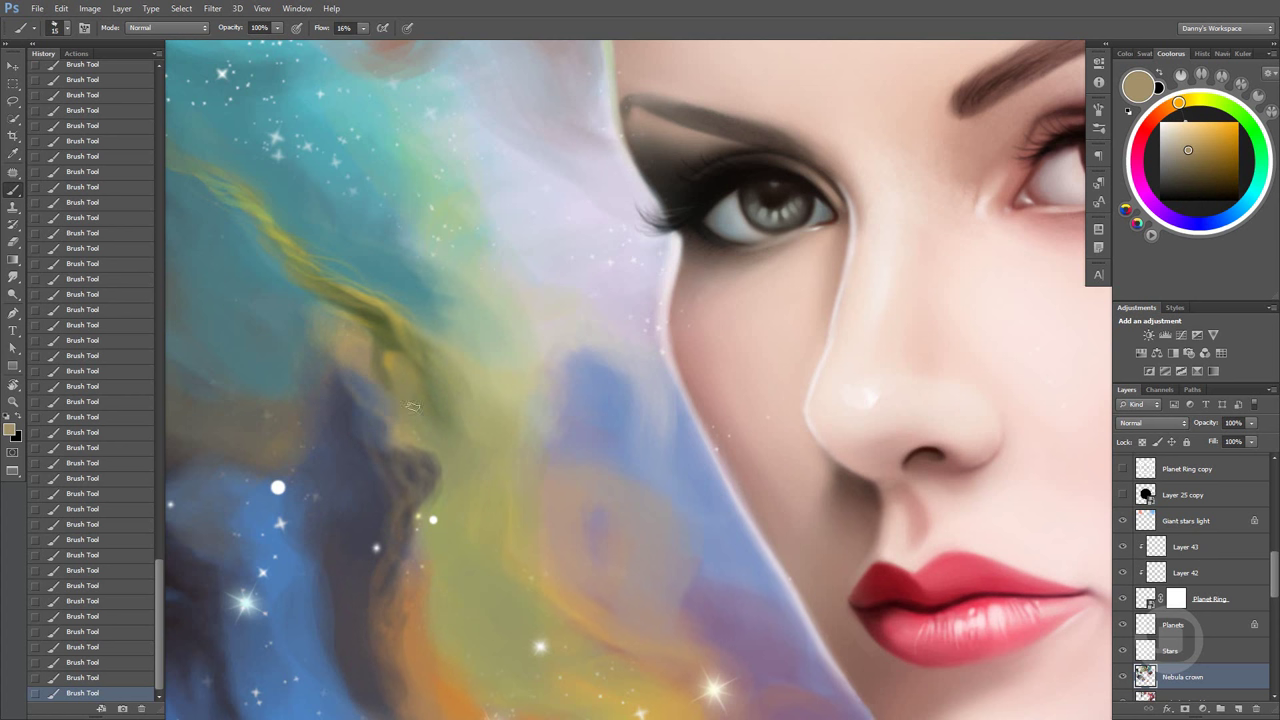
pyautogui.moveTo(783, 537); pyautogui.dragTo(778, 528)
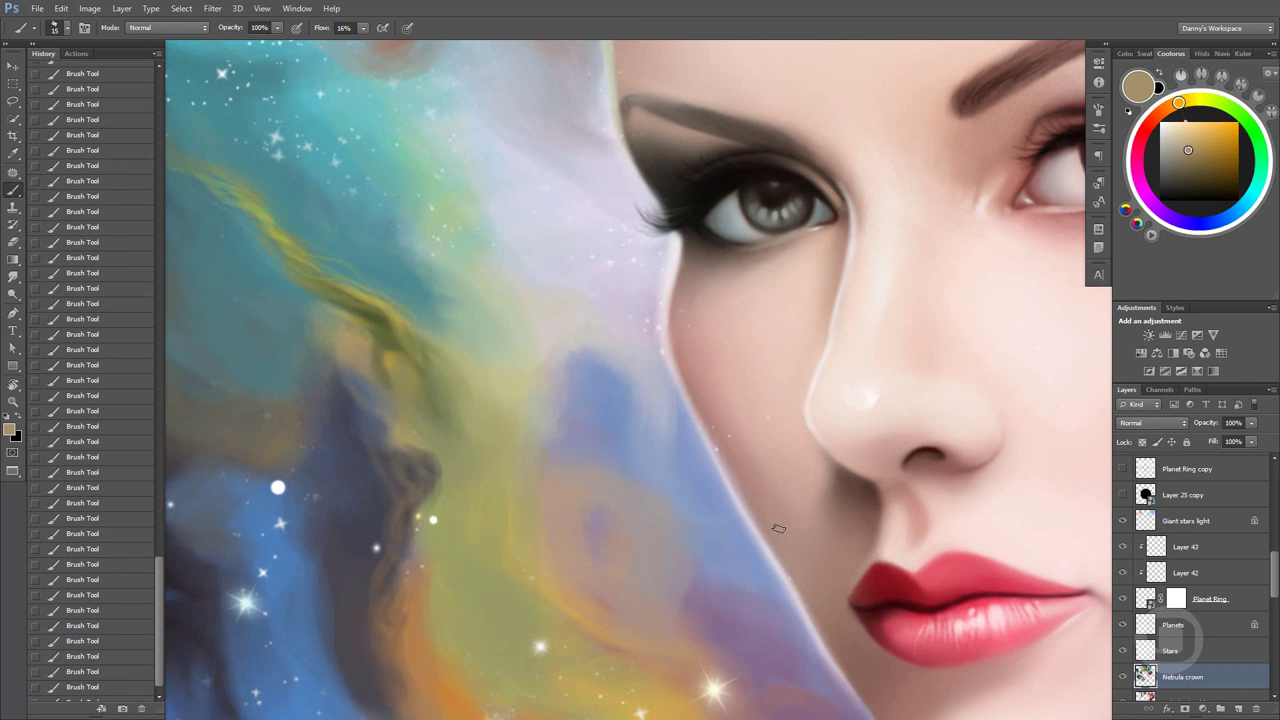
pyautogui.keyDown('alt'); pyautogui.click(354, 304); pyautogui.keyUp('alt')
pyautogui.moveTo(355, 312); pyautogui.dragTo(355, 320)
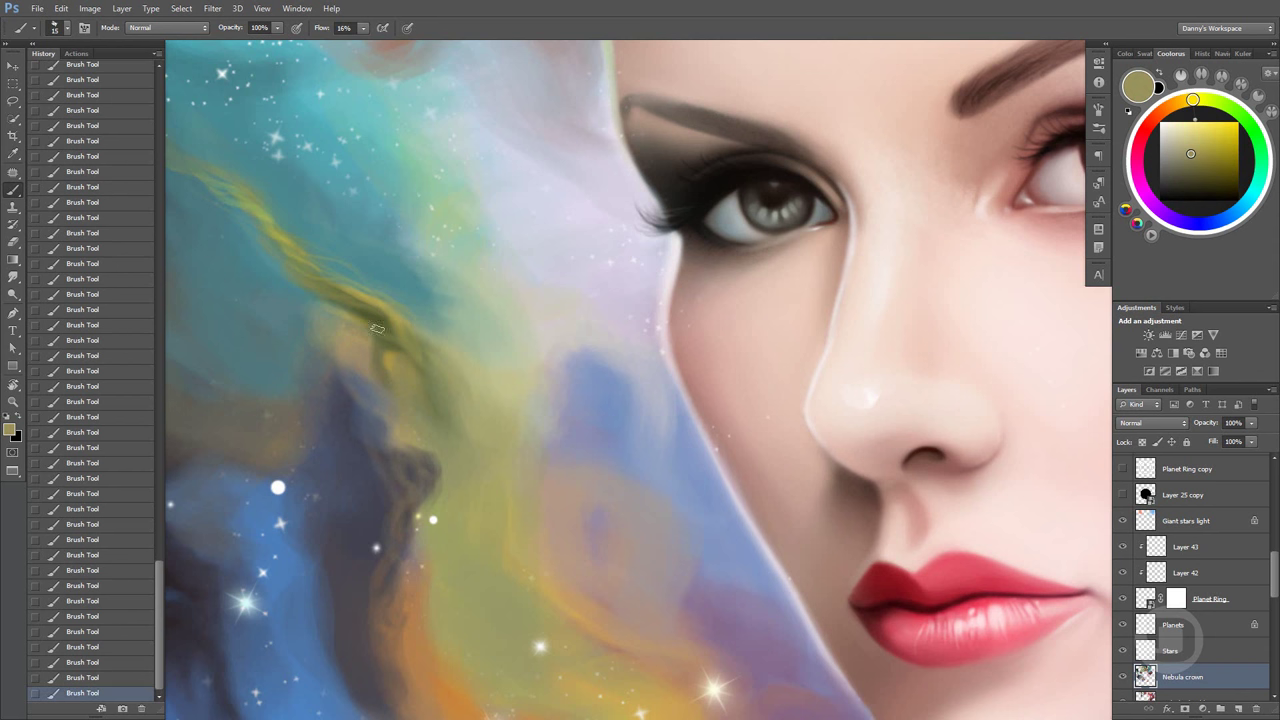
pyautogui.keyDown('alt'); pyautogui.click(397, 344); pyautogui.keyUp('alt')
# Paint dark olive strokes into the nebula streak and extend them downward
pyautogui.scroll(1, 409, 353)
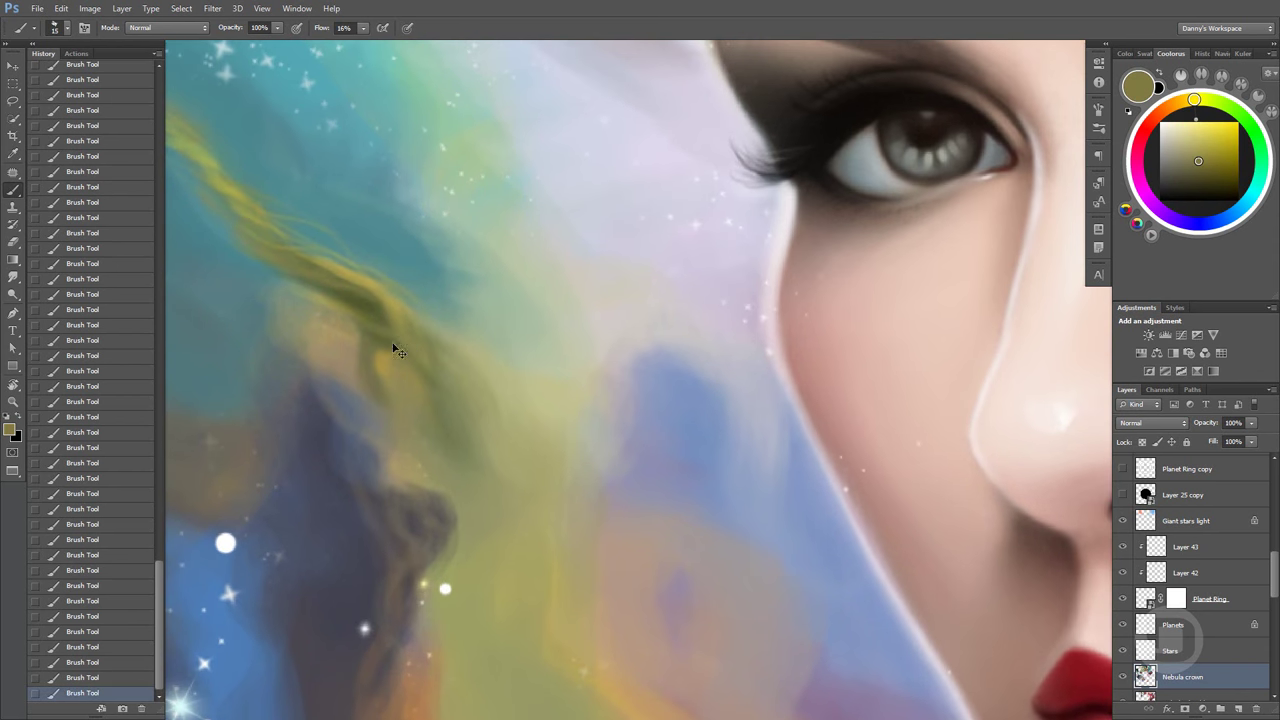
pyautogui.keyDown('alt'); pyautogui.click(391, 343); pyautogui.keyUp('alt')
pyautogui.keyDown('alt'); pyautogui.keyDown('shift'); pyautogui.rightClick(457, 366); pyautogui.keyUp('shift'); pyautogui.keyUp('alt')
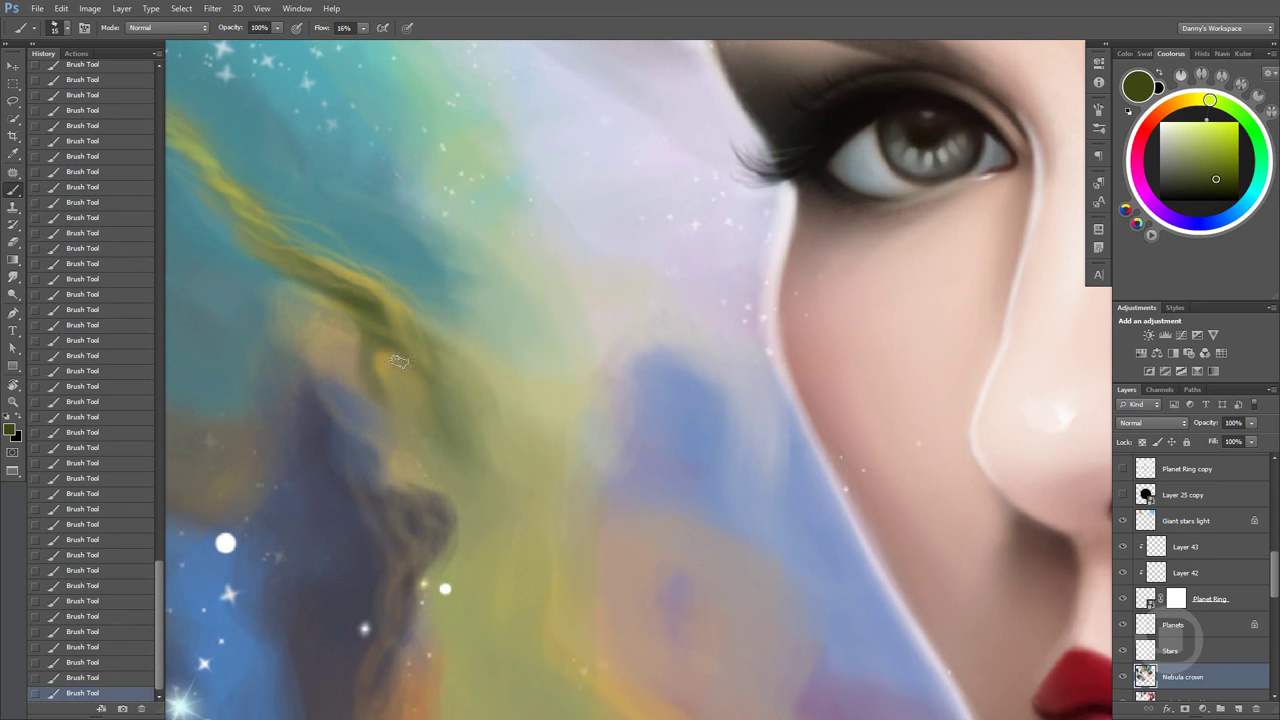
pyautogui.moveTo(388, 358)
pyautogui.mouseDown()
pyautogui.moveTo(408, 394)
pyautogui.moveTo(392, 382)
pyautogui.moveTo(409, 369)
pyautogui.mouseUp()
pyautogui.keyDown('alt'); pyautogui.click(403, 397); pyautogui.keyUp('alt')
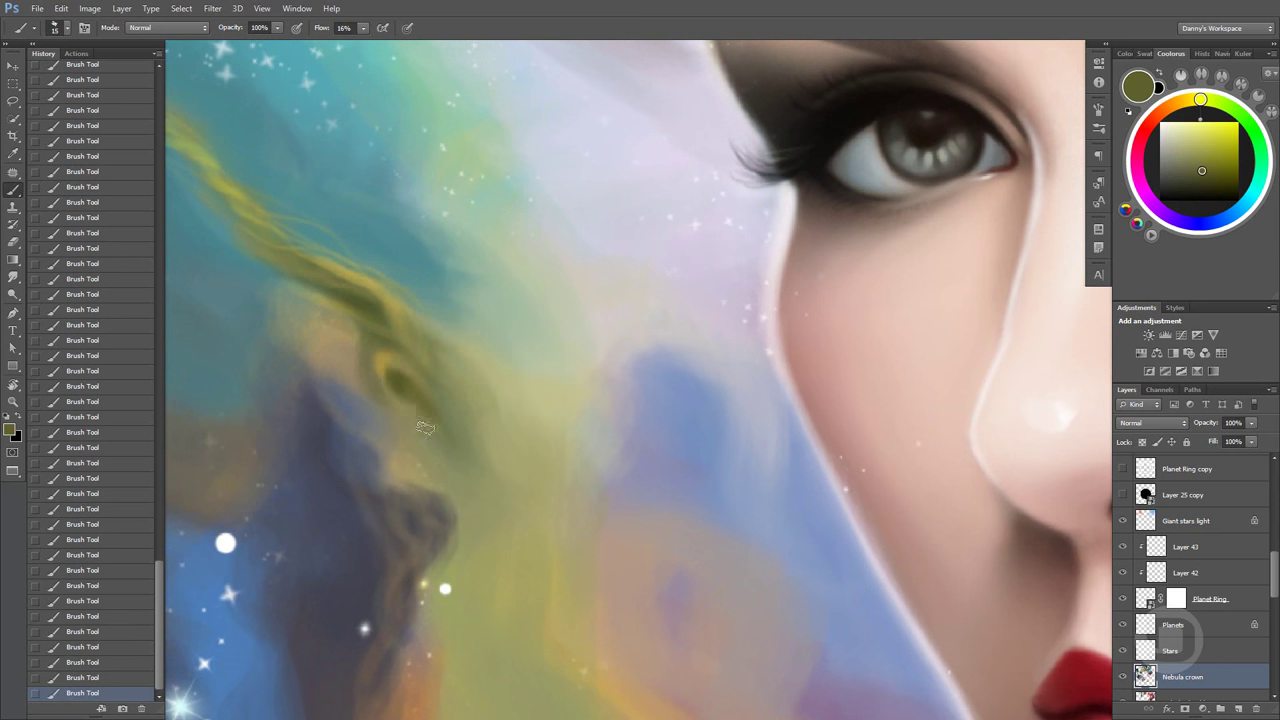
pyautogui.moveTo(415, 421); pyautogui.dragTo(478, 495)
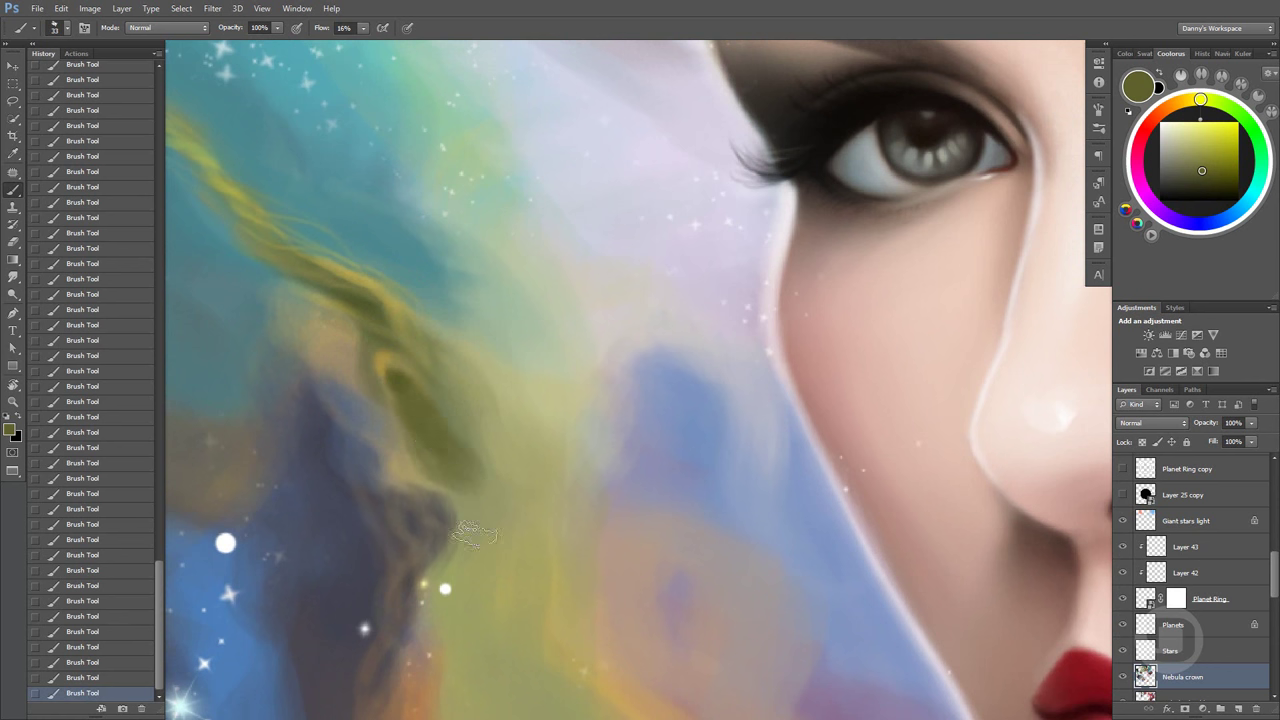
pyautogui.keyDown('alt'); pyautogui.click(443, 460); pyautogui.keyUp('alt')
# Resample olive tones and deepen the dark olive shadow in the nebula patch
pyautogui.keyDown('alt'); pyautogui.click(428, 430); pyautogui.keyUp('alt')
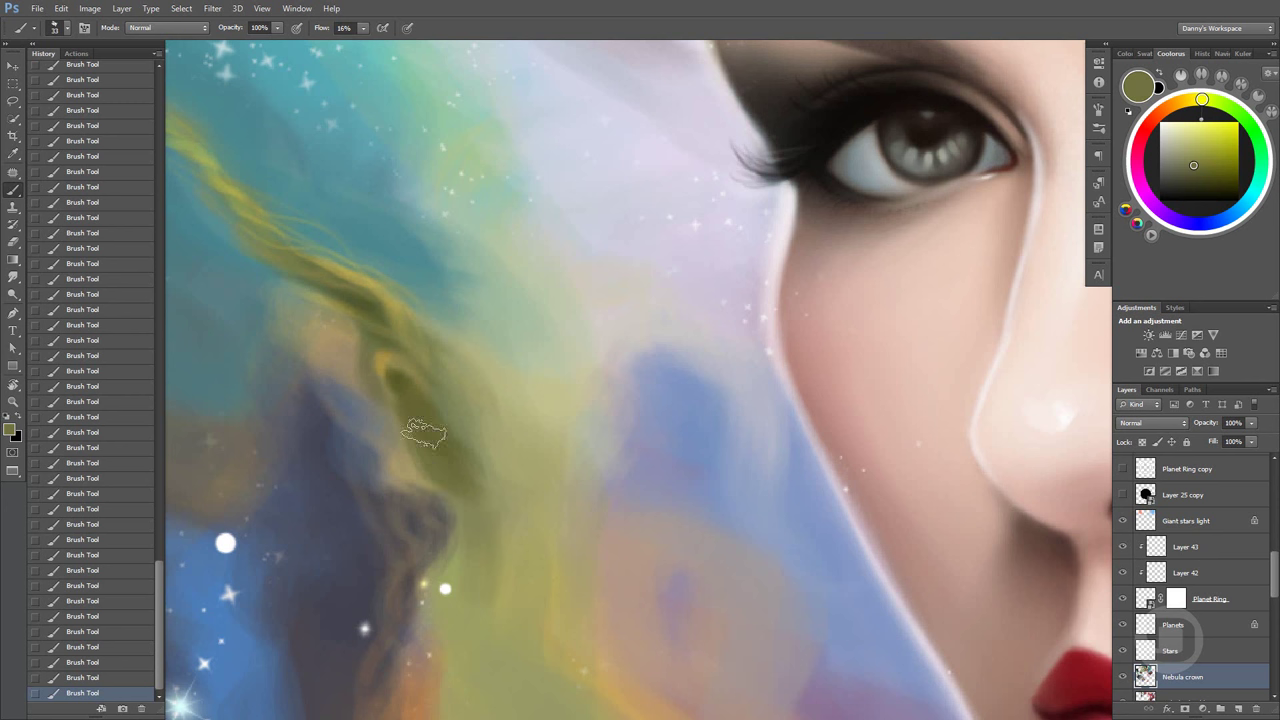
pyautogui.moveTo(457, 470); pyautogui.dragTo(423, 368)
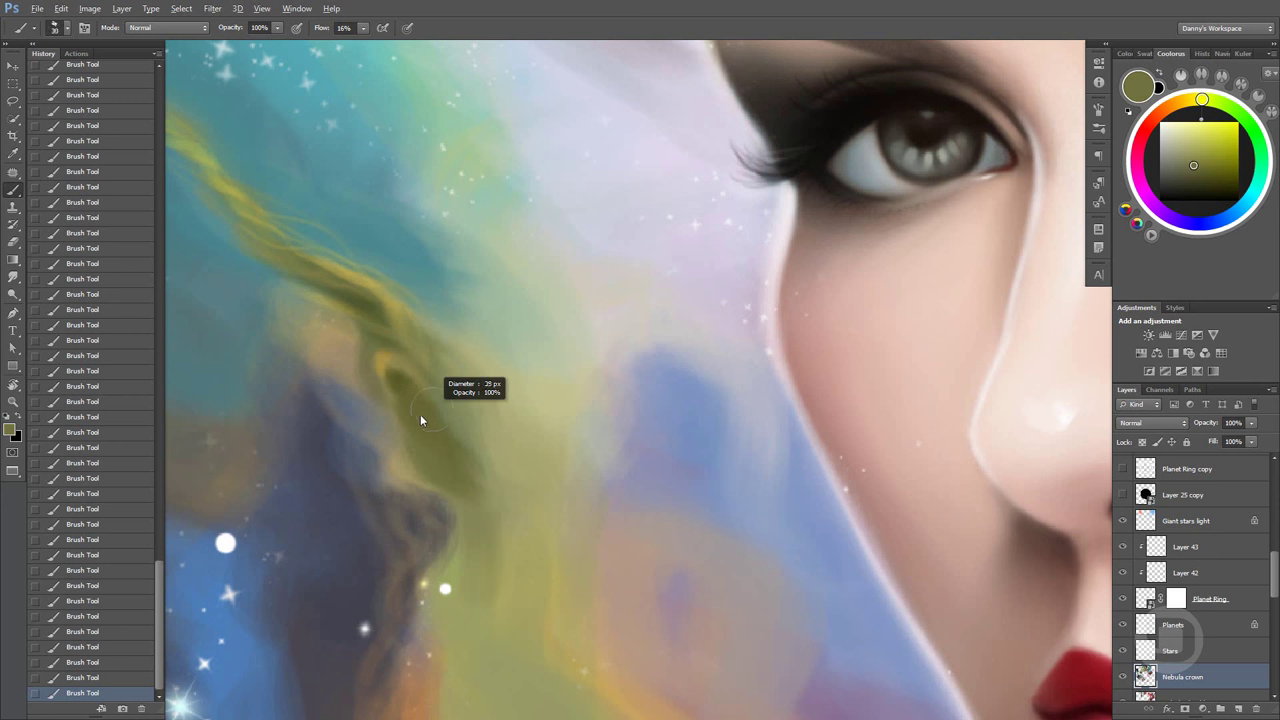
pyautogui.keyDown('alt'); pyautogui.click(390, 378); pyautogui.keyUp('alt')
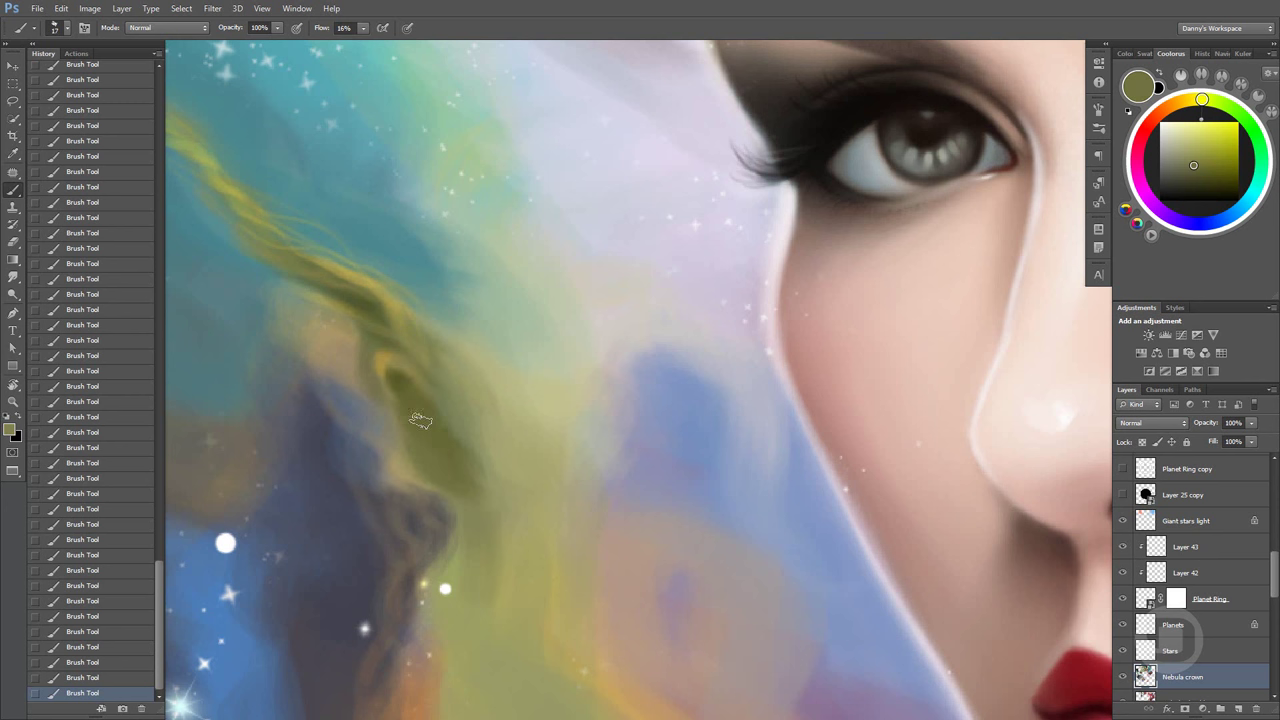
pyautogui.keyDown('alt'); pyautogui.click(414, 417); pyautogui.keyUp('alt')
pyautogui.moveTo(414, 417)
pyautogui.mouseDown()
pyautogui.moveTo(449, 463)
pyautogui.moveTo(409, 380)
pyautogui.moveTo(448, 447)
pyautogui.mouseUp()
pyautogui.keyDown('alt'); pyautogui.click(409, 380); pyautogui.keyUp('alt')
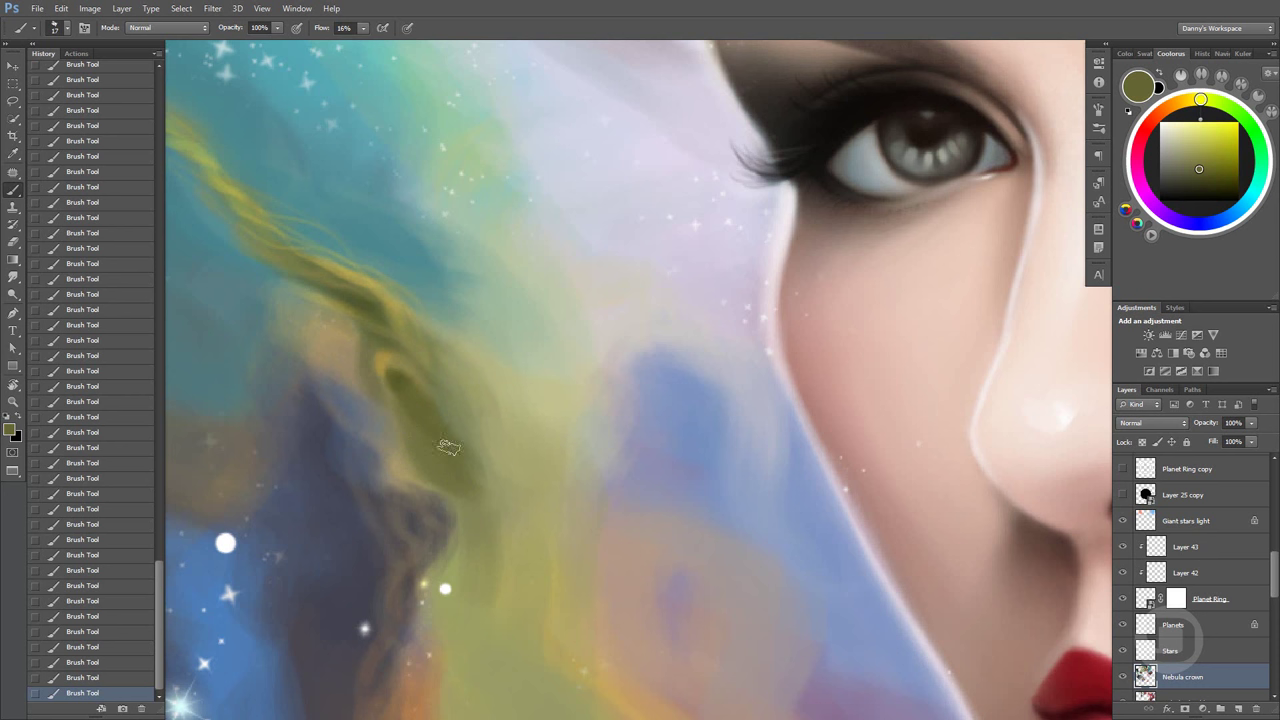
pyautogui.keyDown('alt'); pyautogui.click(392, 362); pyautogui.keyUp('alt')
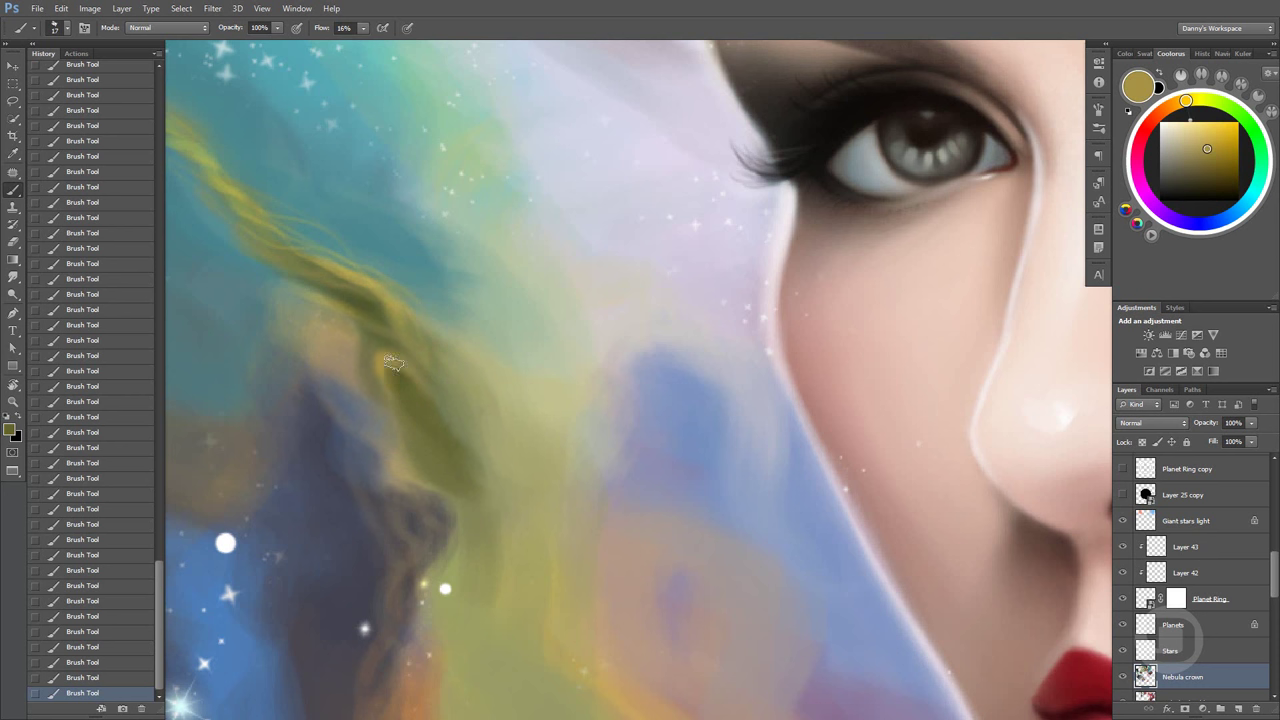
pyautogui.keyDown('alt'); pyautogui.click(402, 374); pyautogui.keyUp('alt')
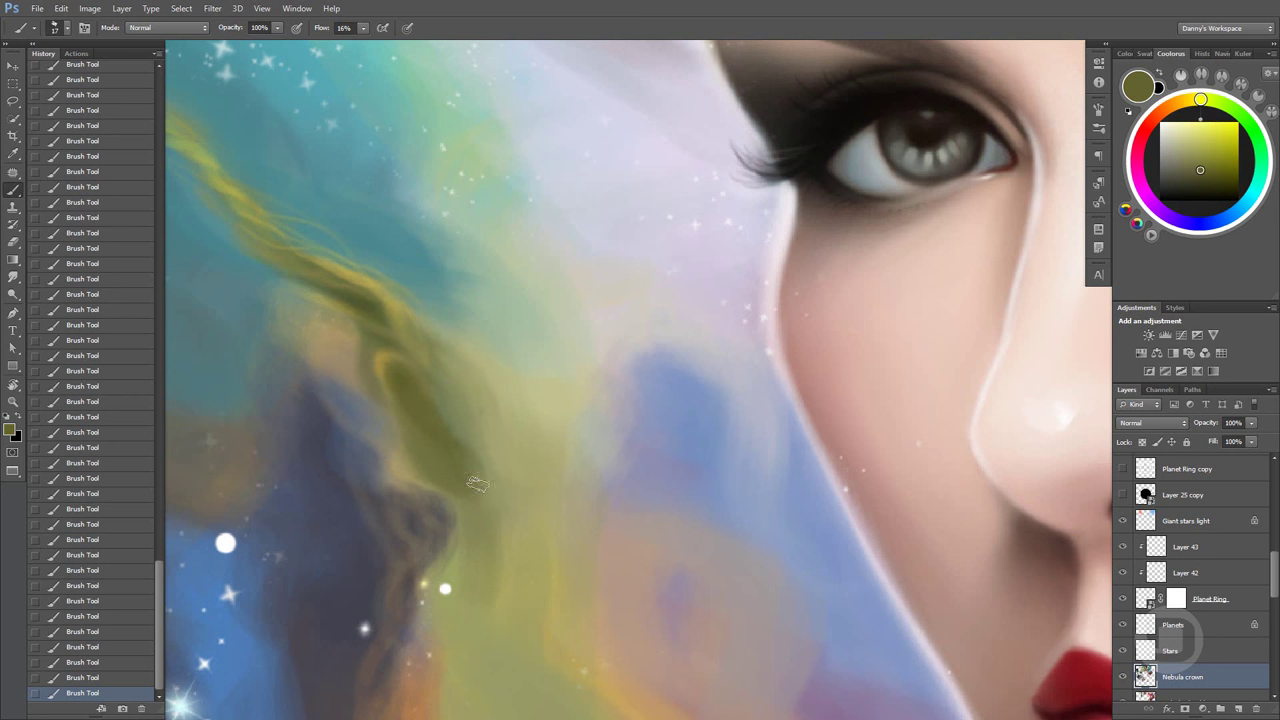
pyautogui.moveTo(436, 385); pyautogui.dragTo(471, 410)
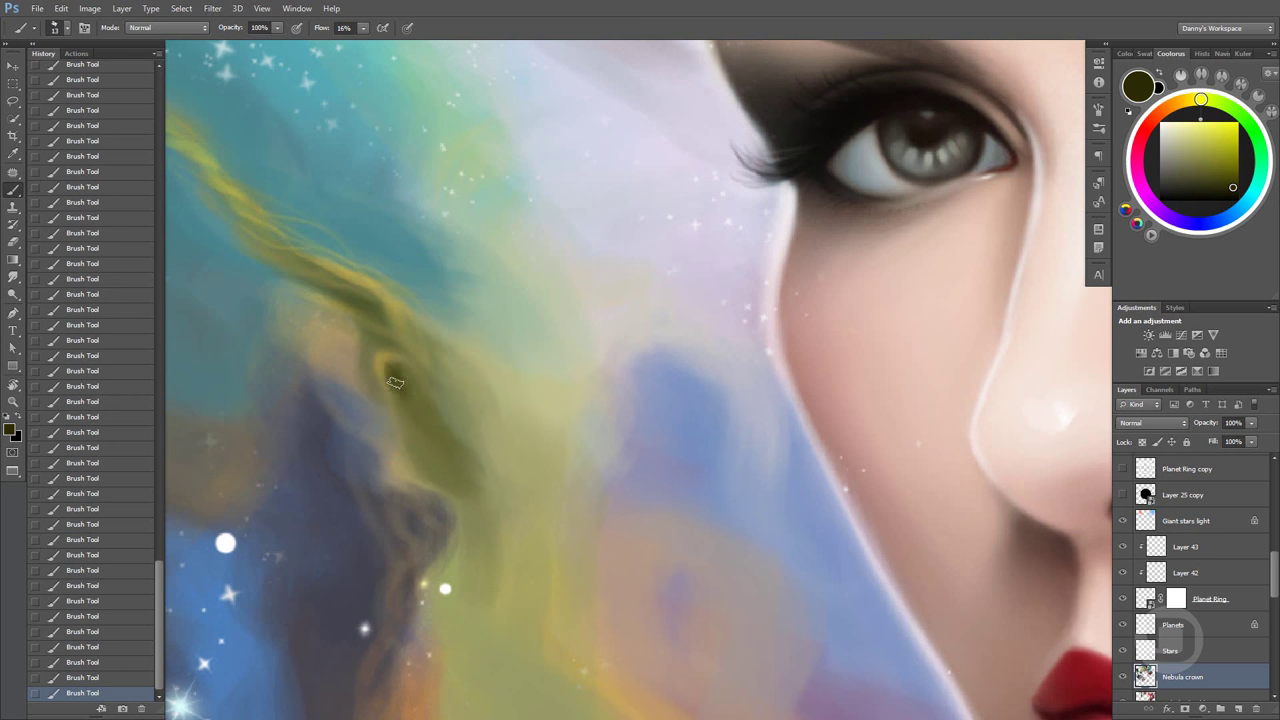
pyautogui.moveTo(400, 371); pyautogui.dragTo(431, 416)
# Sample lighter and darker olives and darken the streak along its diagonal
pyautogui.keyDown('alt'); pyautogui.click(433, 416); pyautogui.keyUp('alt')
pyautogui.keyDown('alt'); pyautogui.click(422, 400); pyautogui.keyUp('alt')
pyautogui.keyDown('alt'); pyautogui.click(446, 425); pyautogui.keyUp('alt')
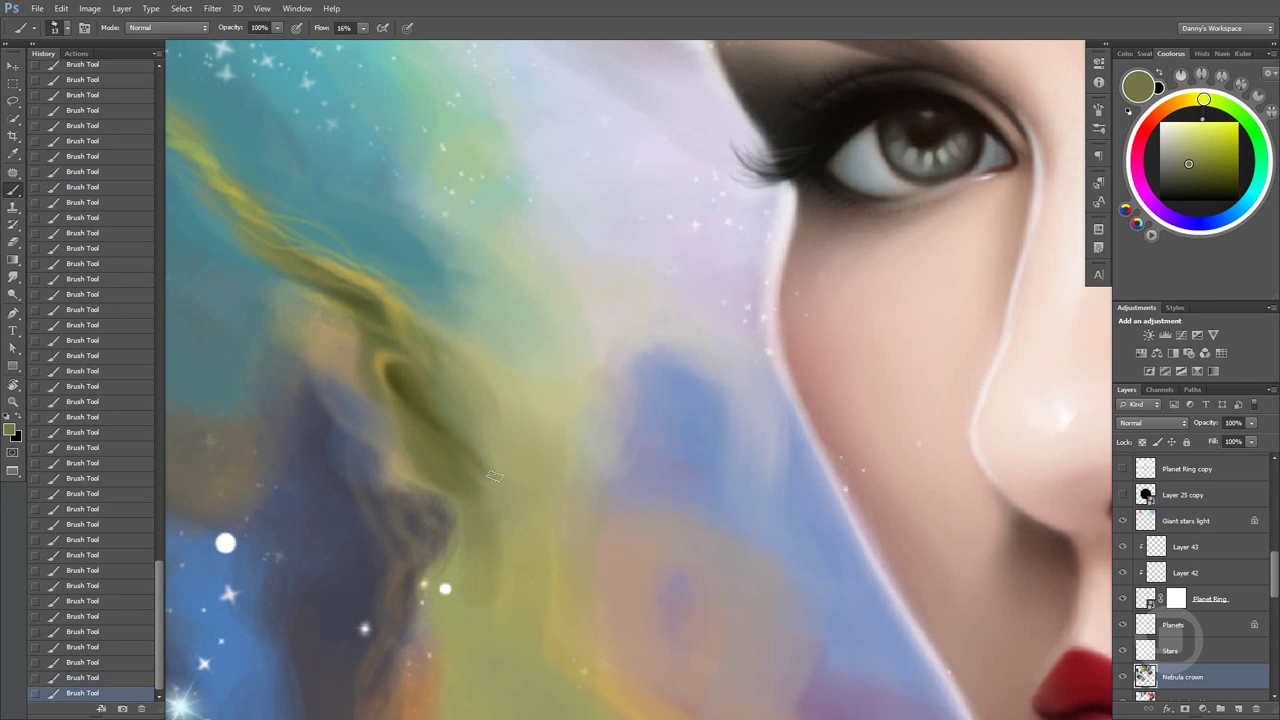
pyautogui.keyDown('alt'); pyautogui.click(472, 443); pyautogui.keyUp('alt')
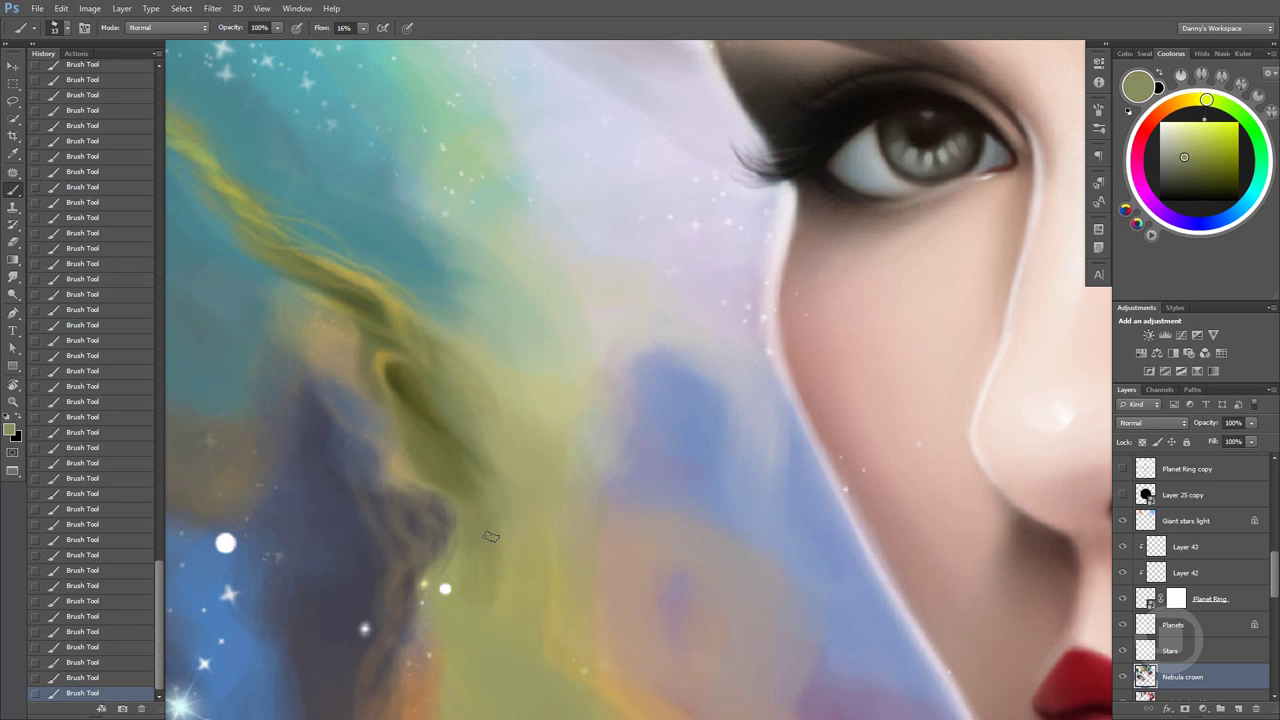
pyautogui.keyDown('alt'); pyautogui.click(484, 448); pyautogui.keyUp('alt')
pyautogui.keyDown('alt'); pyautogui.click(508, 524); pyautogui.keyUp('alt')
pyautogui.keyDown('alt'); pyautogui.click(417, 408); pyautogui.keyUp('alt')
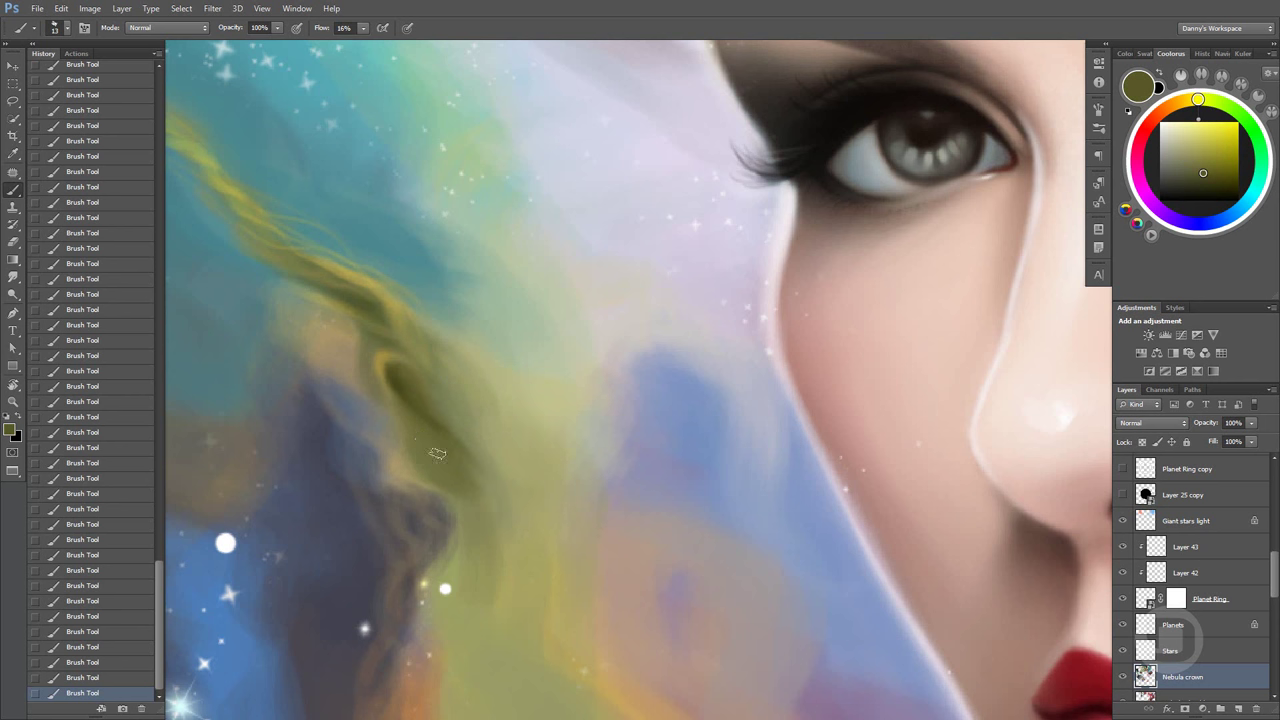
pyautogui.click(477, 480)
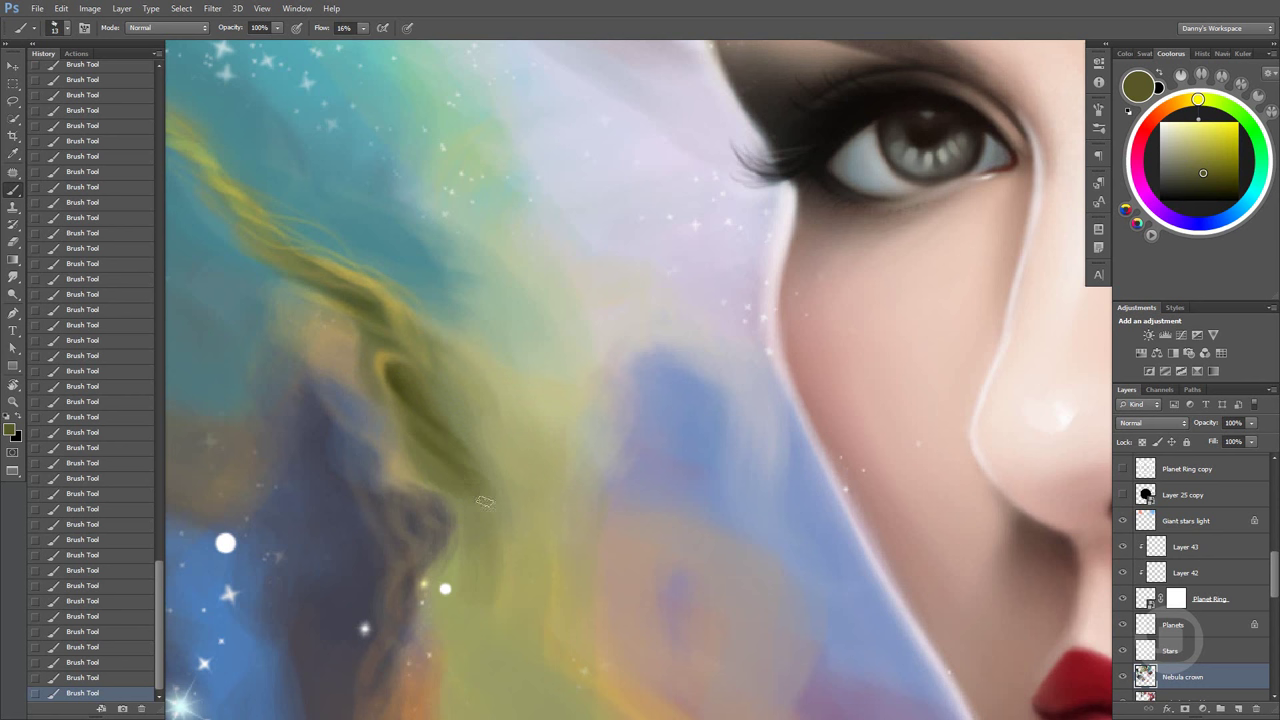
pyautogui.moveTo(452, 443); pyautogui.dragTo(507, 529)
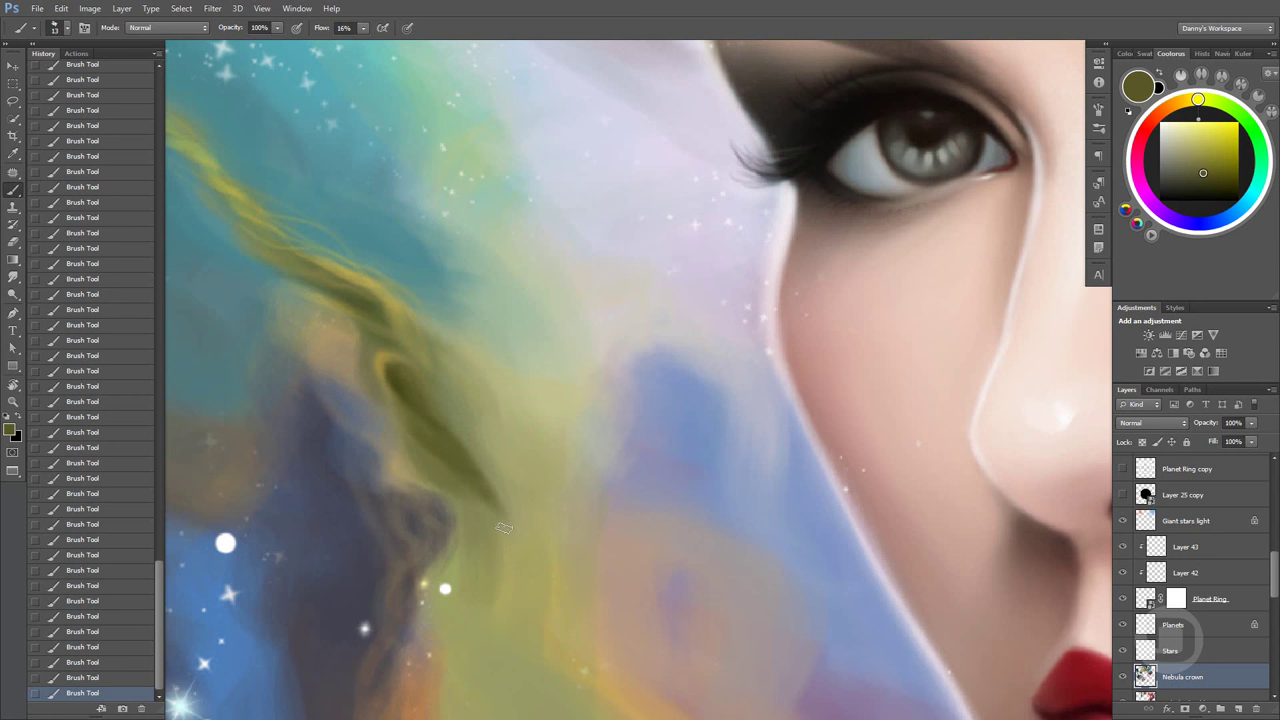
pyautogui.keyDown('alt'); pyautogui.click(388, 362); pyautogui.keyUp('alt')
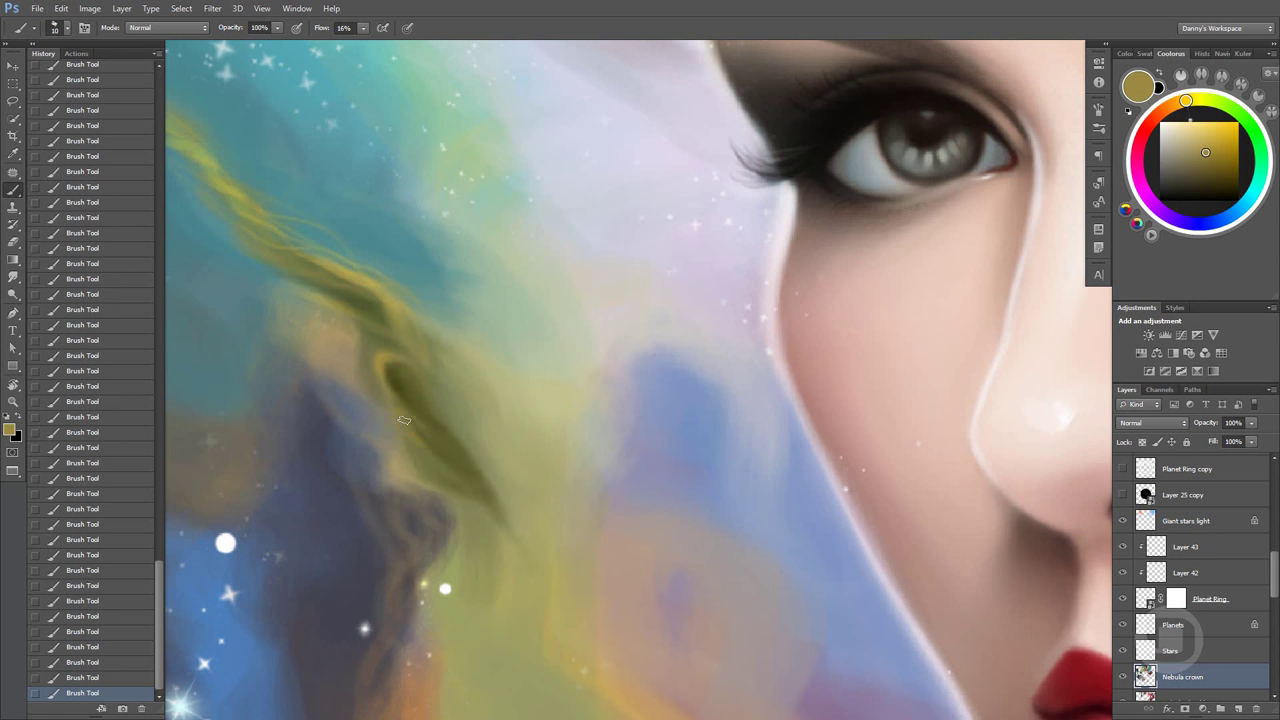
pyautogui.keyDown('alt'); pyautogui.click(470, 457); pyautogui.keyUp('alt')
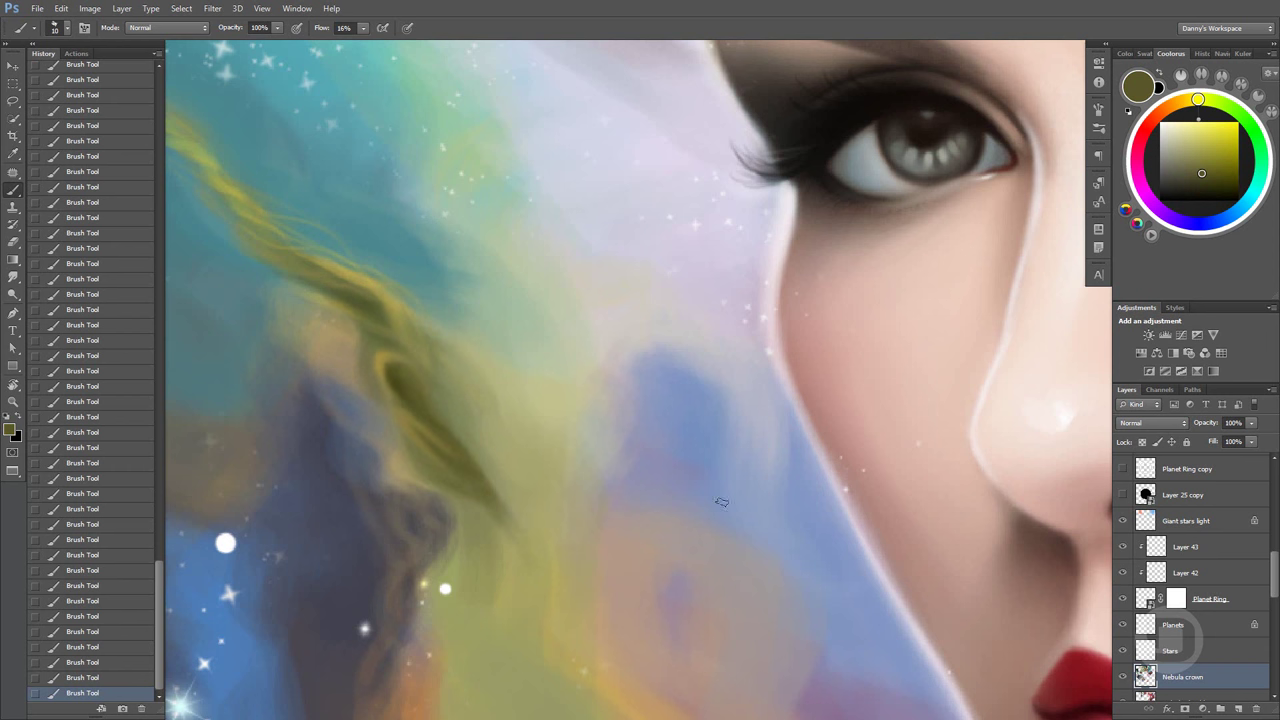
# Check the whole face zoomed out, then paint a lighter olive stroke on the wisp
pyautogui.keyDown('alt'); pyautogui.click(822, 434); pyautogui.keyUp('alt')
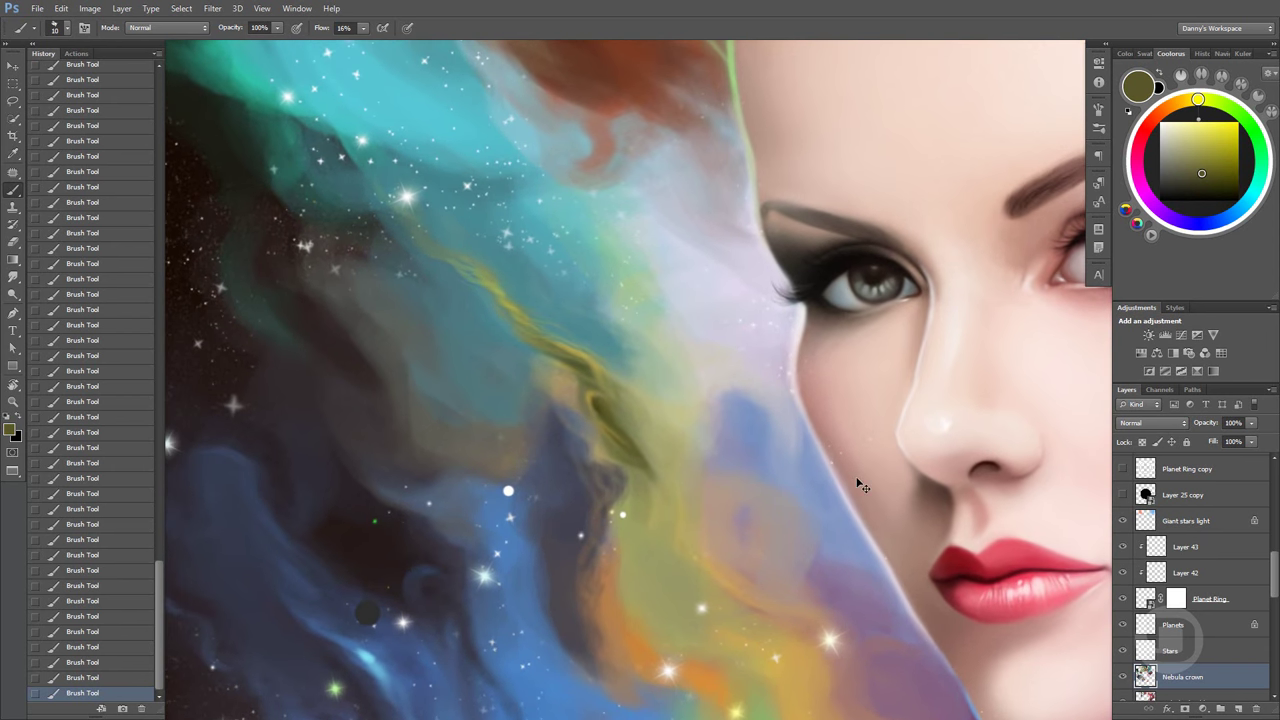
pyautogui.scroll(-1, 645, 432)
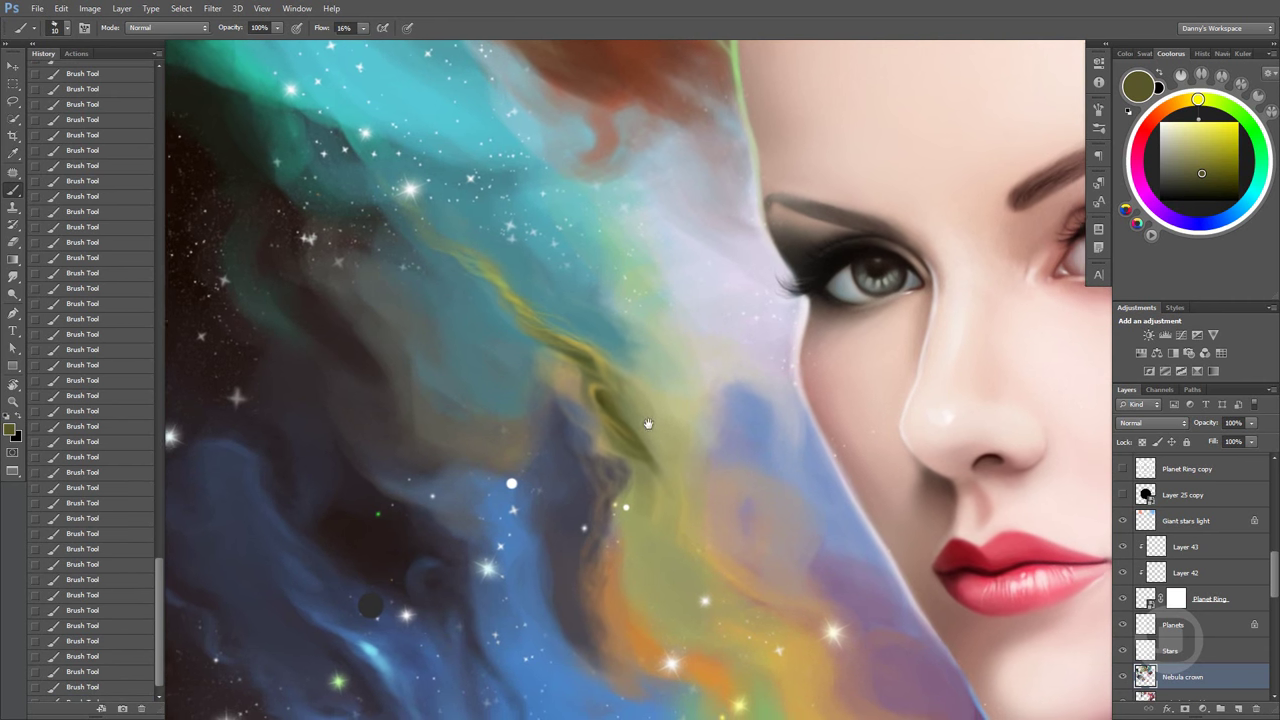
pyautogui.click(658, 433)
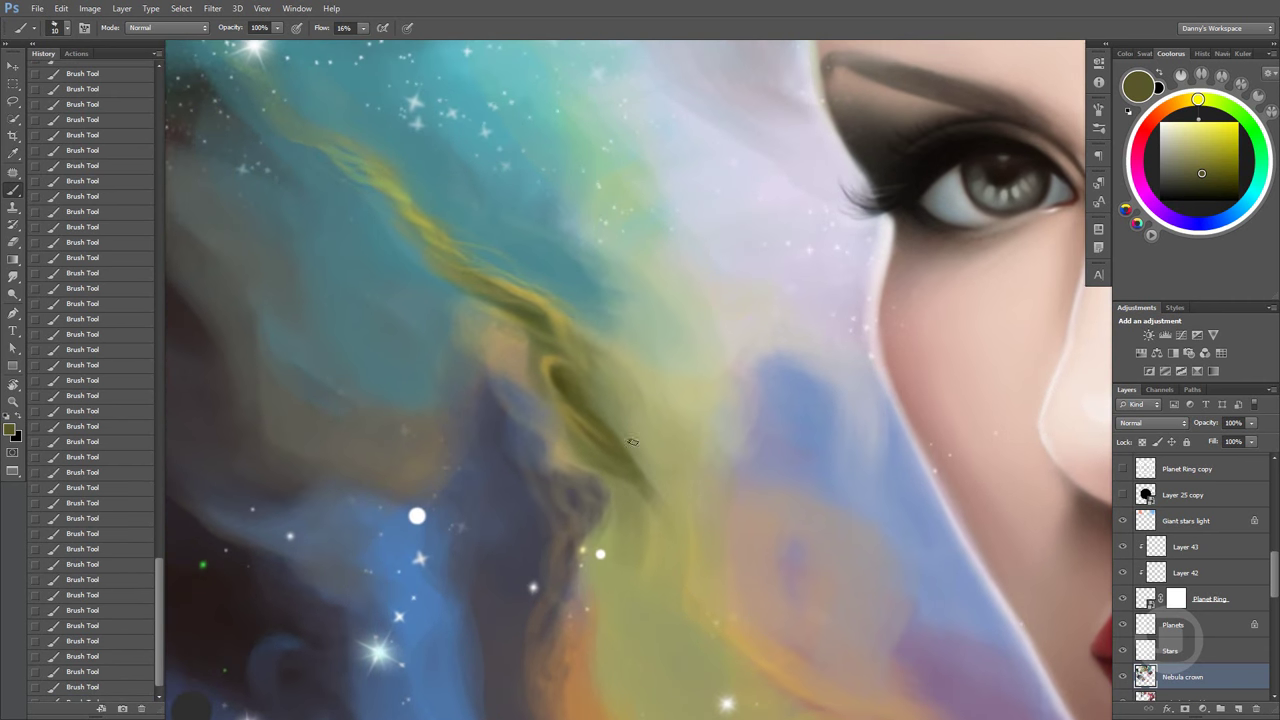
pyautogui.keyDown('alt'); pyautogui.click(615, 417); pyautogui.keyUp('alt')
pyautogui.moveTo(604, 415); pyautogui.dragTo(650, 478)
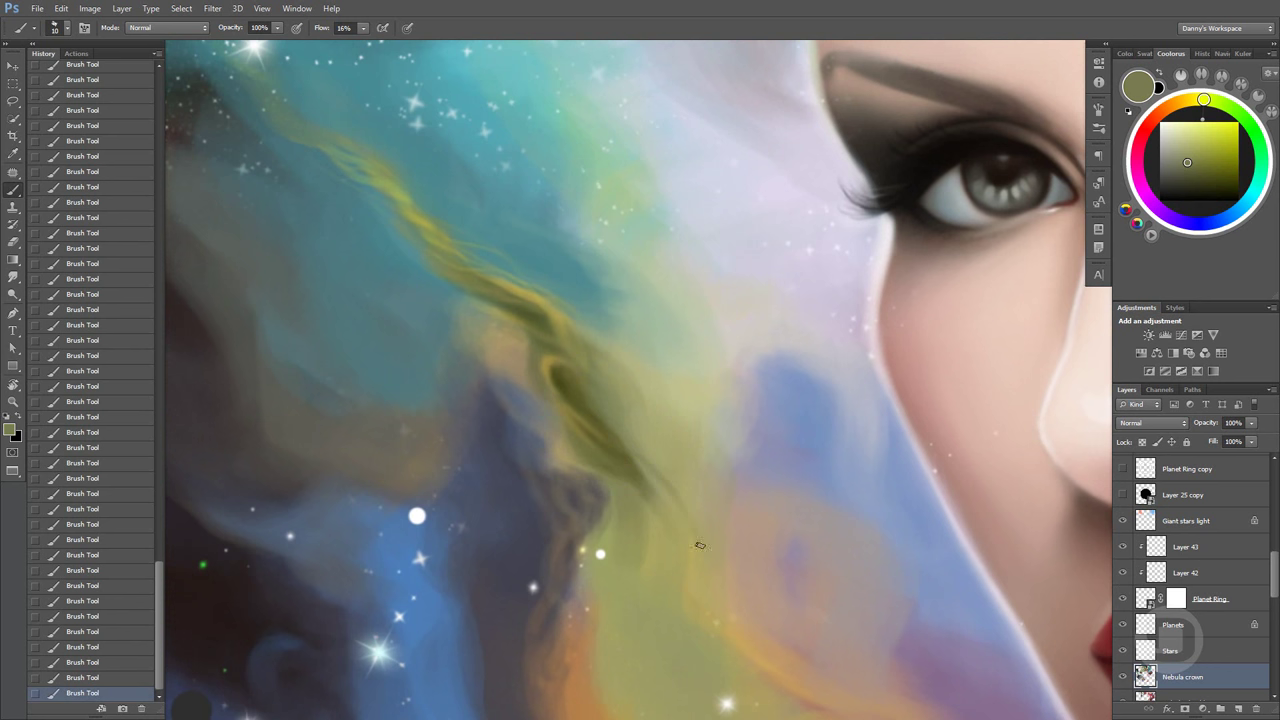
# Paint a thin bright-yellow highlight along the wisp edge and resample khaki and olive
pyautogui.keyDown('alt'); pyautogui.click(680, 588); pyautogui.keyUp('alt')
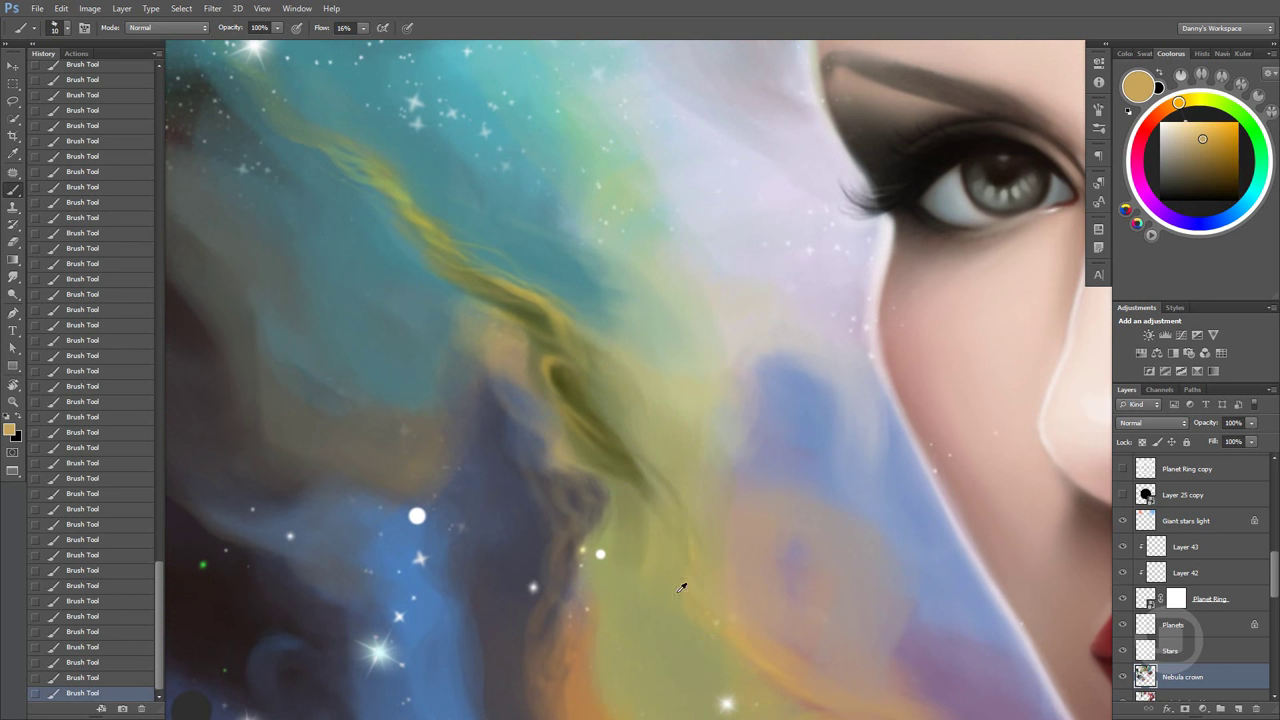
pyautogui.moveTo(670, 397); pyautogui.dragTo(686, 380)
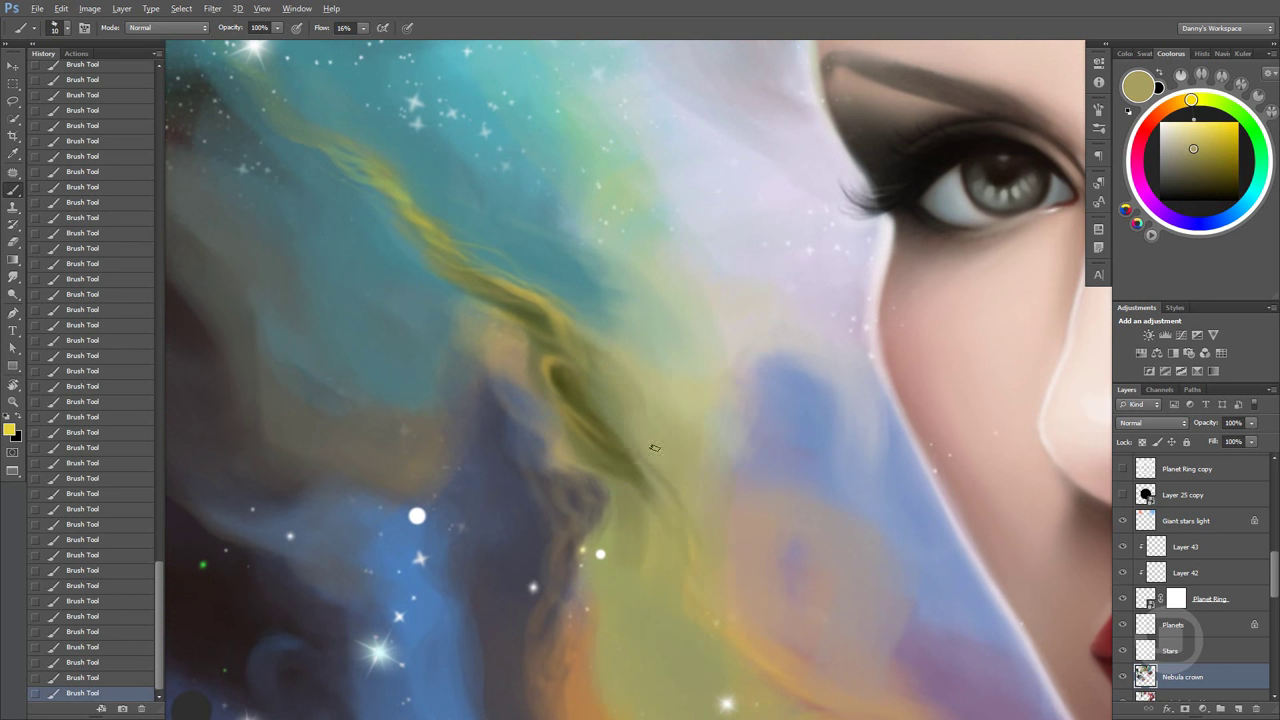
pyautogui.moveTo(669, 476); pyautogui.dragTo(665, 463)
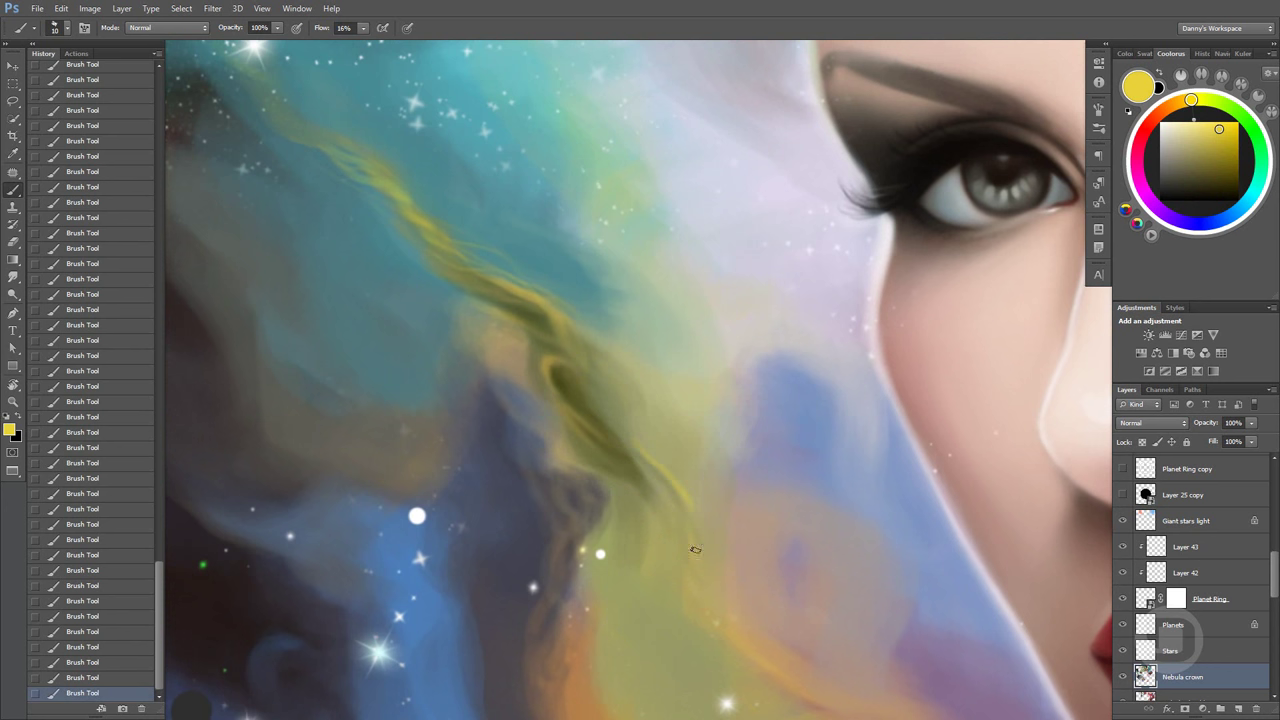
pyautogui.keyDown('alt'); pyautogui.click(666, 442); pyautogui.keyUp('alt')
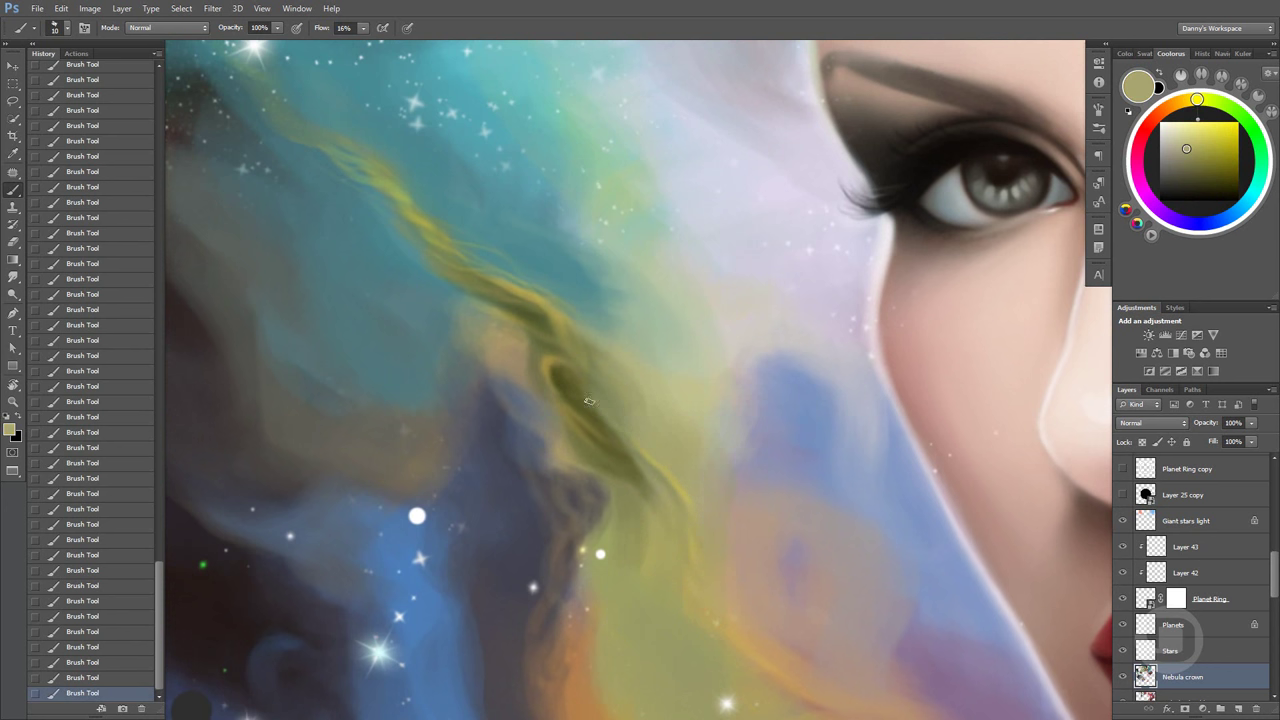
pyautogui.keyDown('alt'); pyautogui.click(629, 438); pyautogui.keyUp('alt')
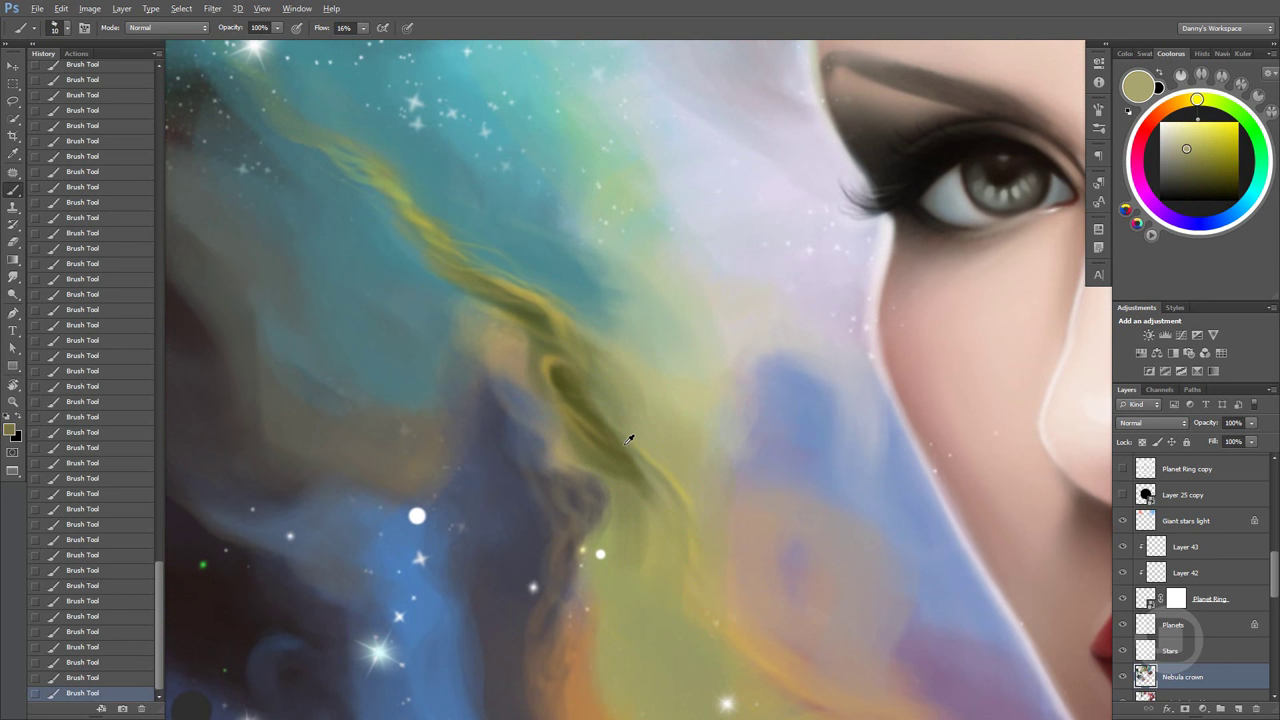
pyautogui.keyDown('alt'); pyautogui.click(670, 487); pyautogui.keyUp('alt')
pyautogui.keyDown('alt'); pyautogui.click(694, 554); pyautogui.keyUp('alt')
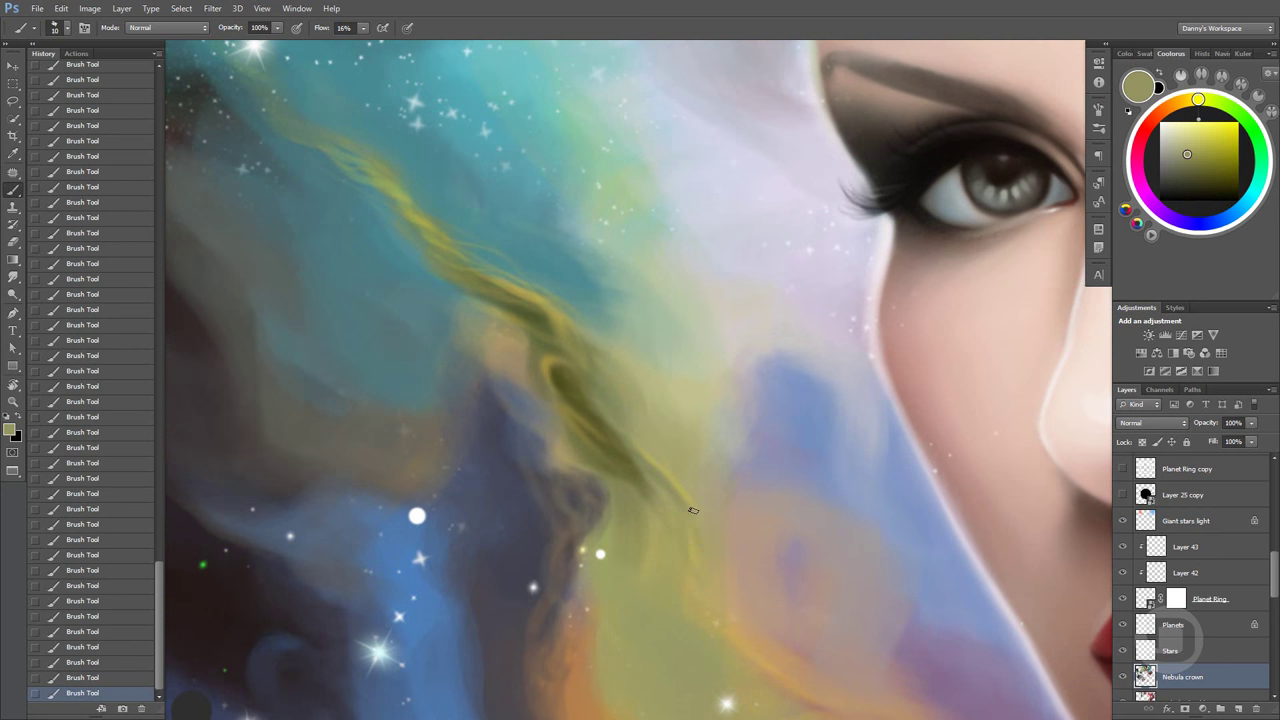
# Warm the yellow toward orange, enlarge the brush to 21 px and darken the olive streak
pyautogui.moveTo(610, 397); pyautogui.dragTo(702, 335)
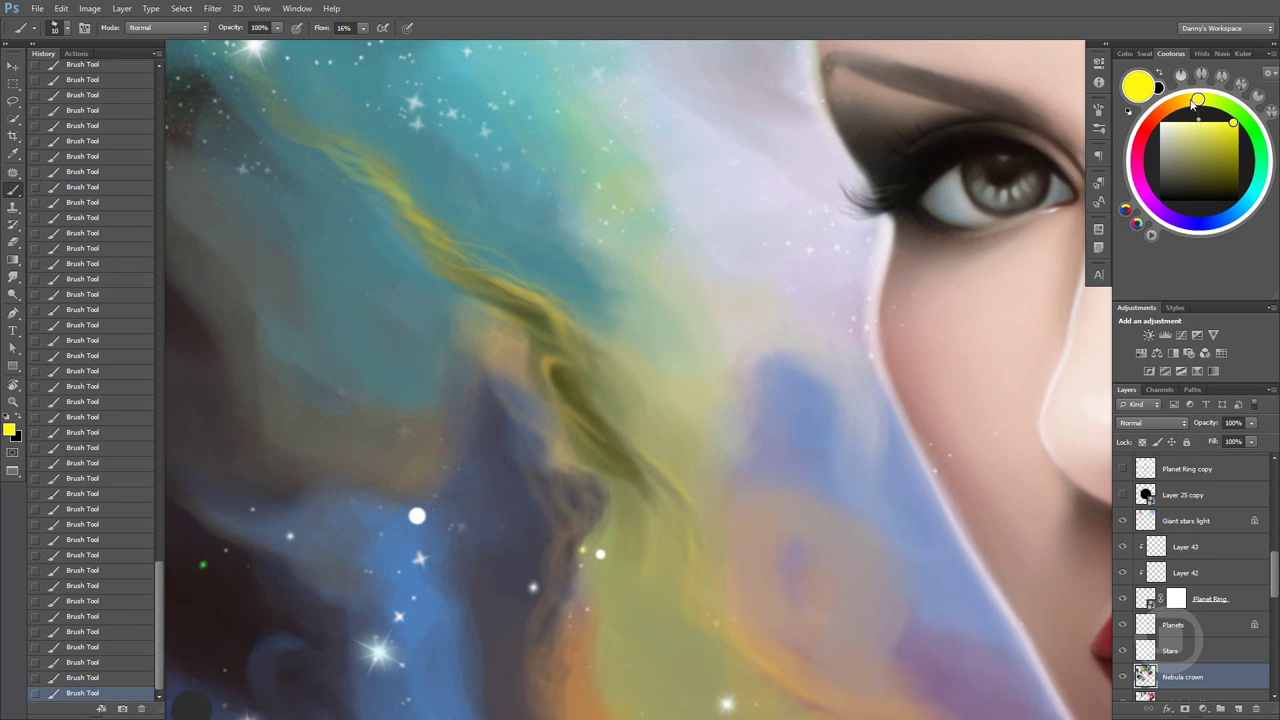
pyautogui.moveTo(1193, 105); pyautogui.dragTo(1241, 130)
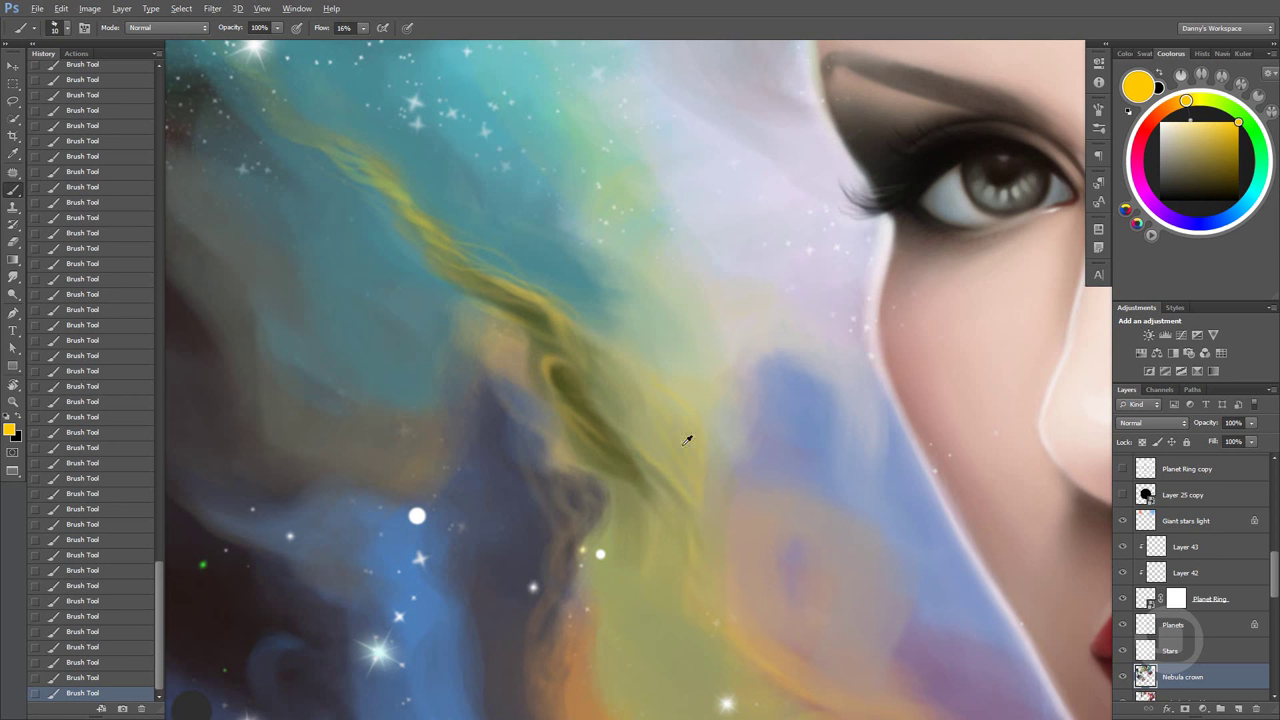
pyautogui.moveTo(687, 440); pyautogui.dragTo(698, 443)
pyautogui.keyDown('alt'); pyautogui.click(613, 372); pyautogui.keyUp('alt')
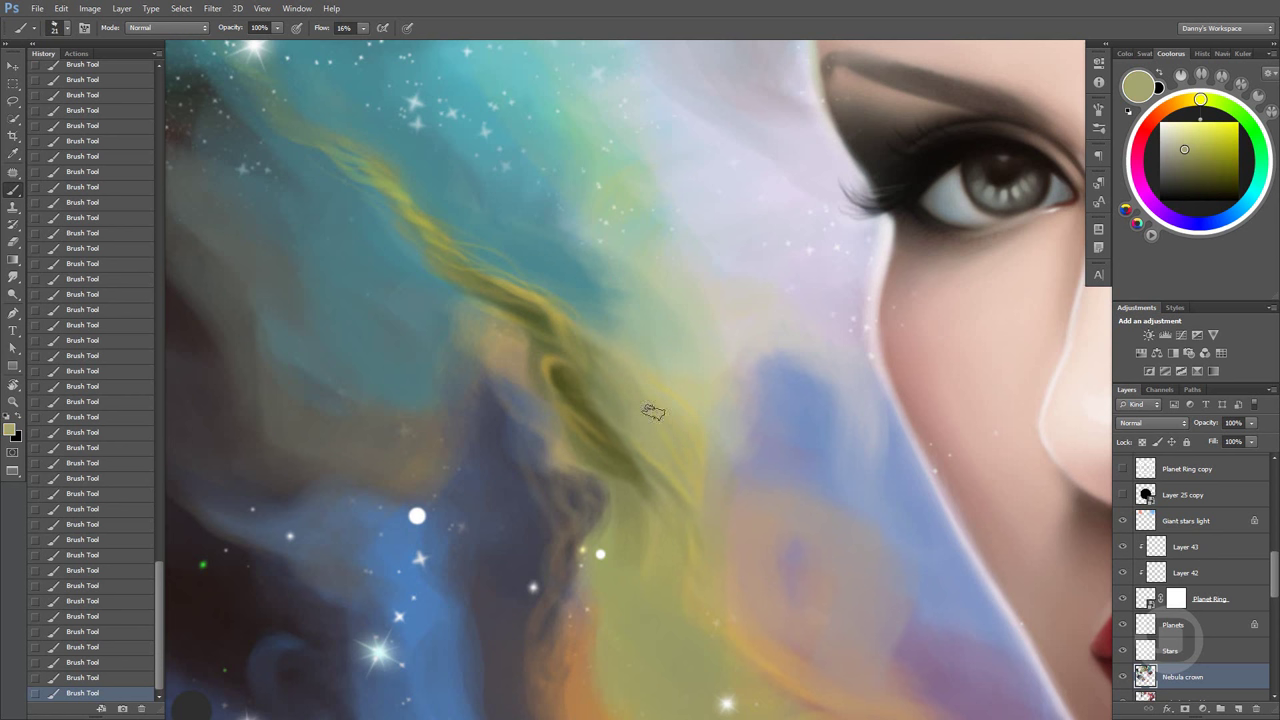
pyautogui.moveTo(606, 390); pyautogui.dragTo(654, 451)
pyautogui.keyDown('alt'); pyautogui.click(653, 416); pyautogui.keyUp('alt')
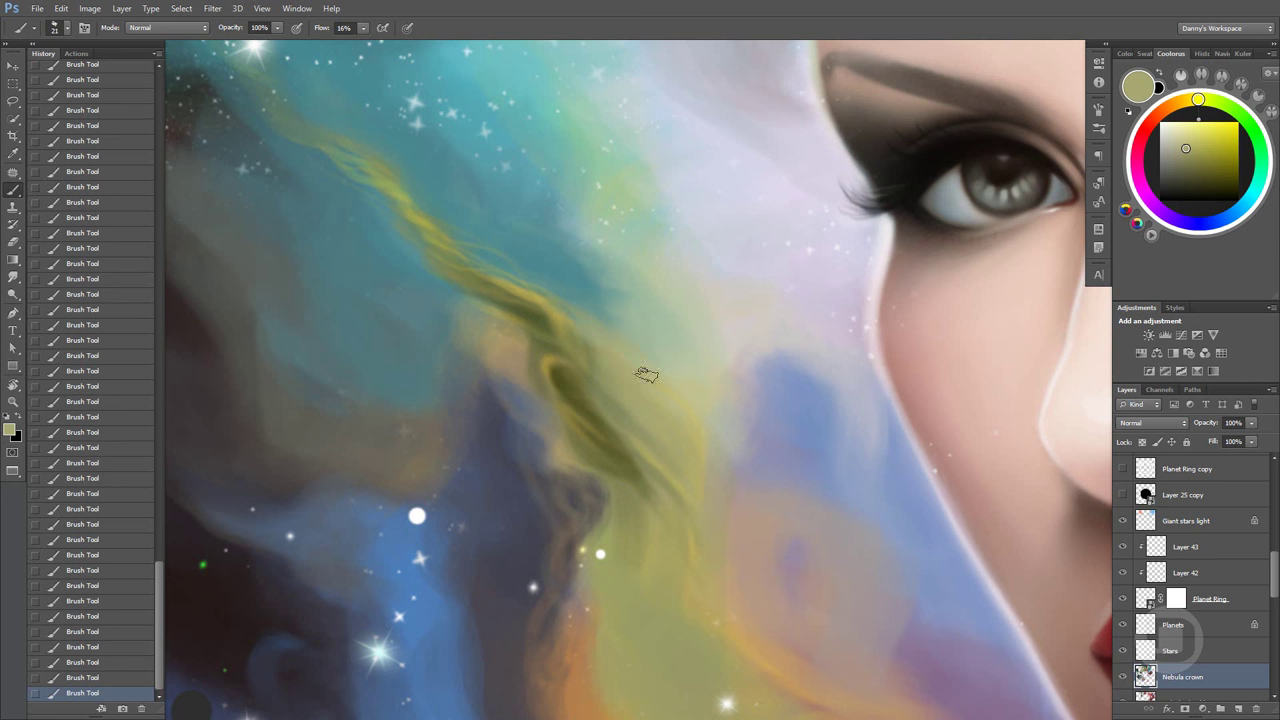
# Sample olive and grey-green from the wisp, then set a lighter yellow and 14 px brush
pyautogui.keyDown('alt'); pyautogui.click(600, 350); pyautogui.keyUp('alt')
pyautogui.keyDown('alt'); pyautogui.click(588, 322); pyautogui.keyUp('alt')
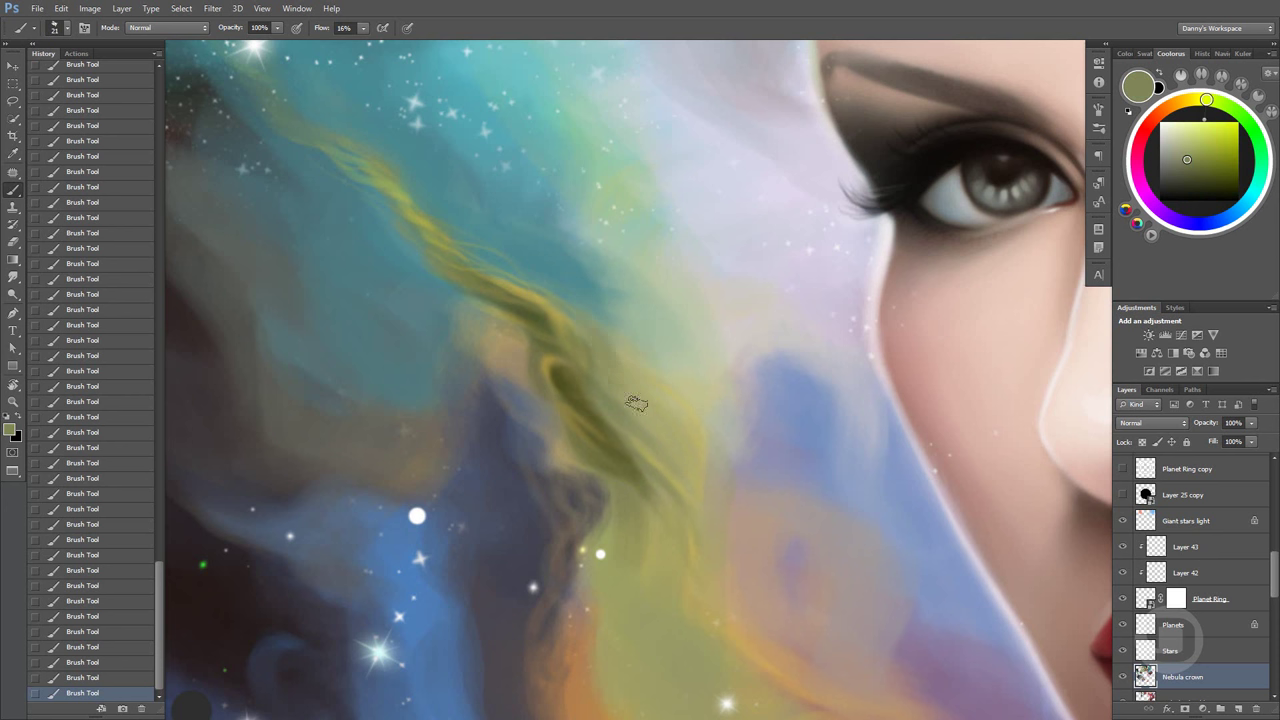
pyautogui.keyDown('alt'); pyautogui.click(598, 322); pyautogui.keyUp('alt')
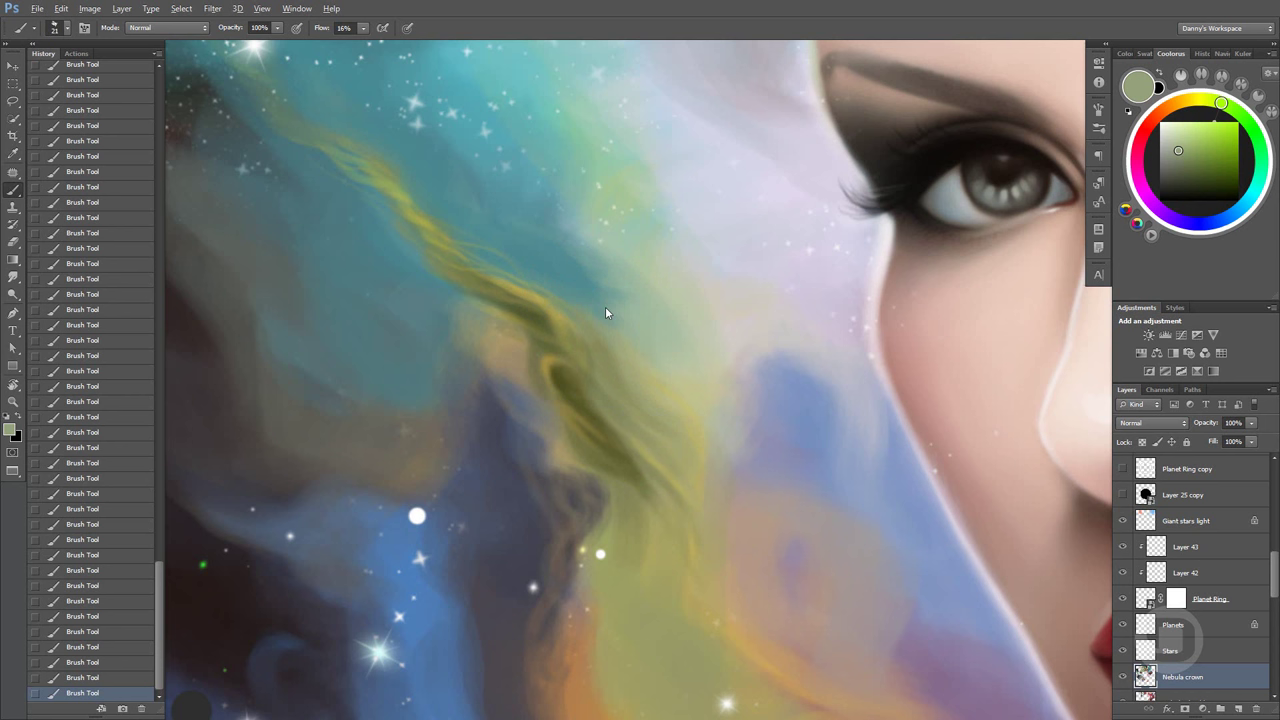
pyautogui.moveTo(605, 313)
pyautogui.mouseDown()
pyautogui.moveTo(655, 272)
pyautogui.moveTo(628, 272)
pyautogui.mouseUp()
pyautogui.keyDown('alt'); pyautogui.click(535, 290); pyautogui.keyUp('alt')
pyautogui.moveTo(628, 331); pyautogui.dragTo(622, 340)
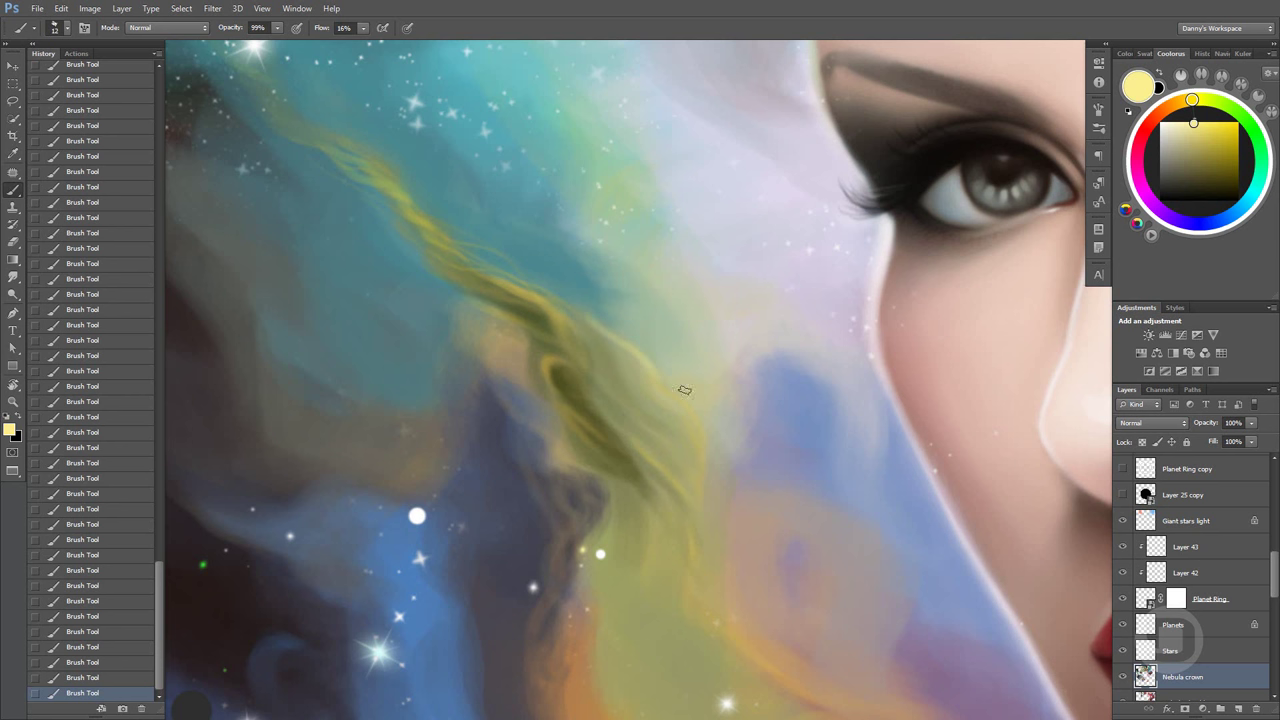
# Sample teal, pale yellow and olive-yellow from the wisp and brighten the colour to bright yellow
pyautogui.keyDown('alt'); pyautogui.click(572, 301); pyautogui.keyUp('alt')
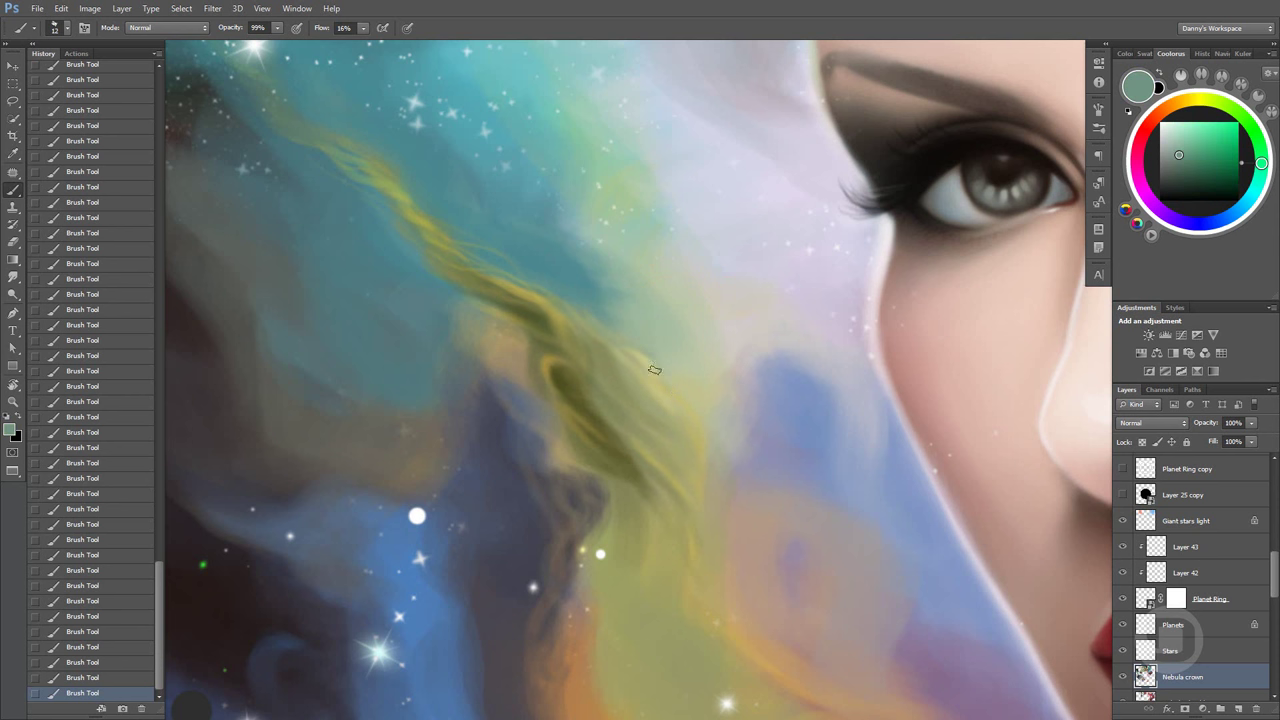
pyautogui.keyDown('alt'); pyautogui.click(693, 403); pyautogui.keyUp('alt')
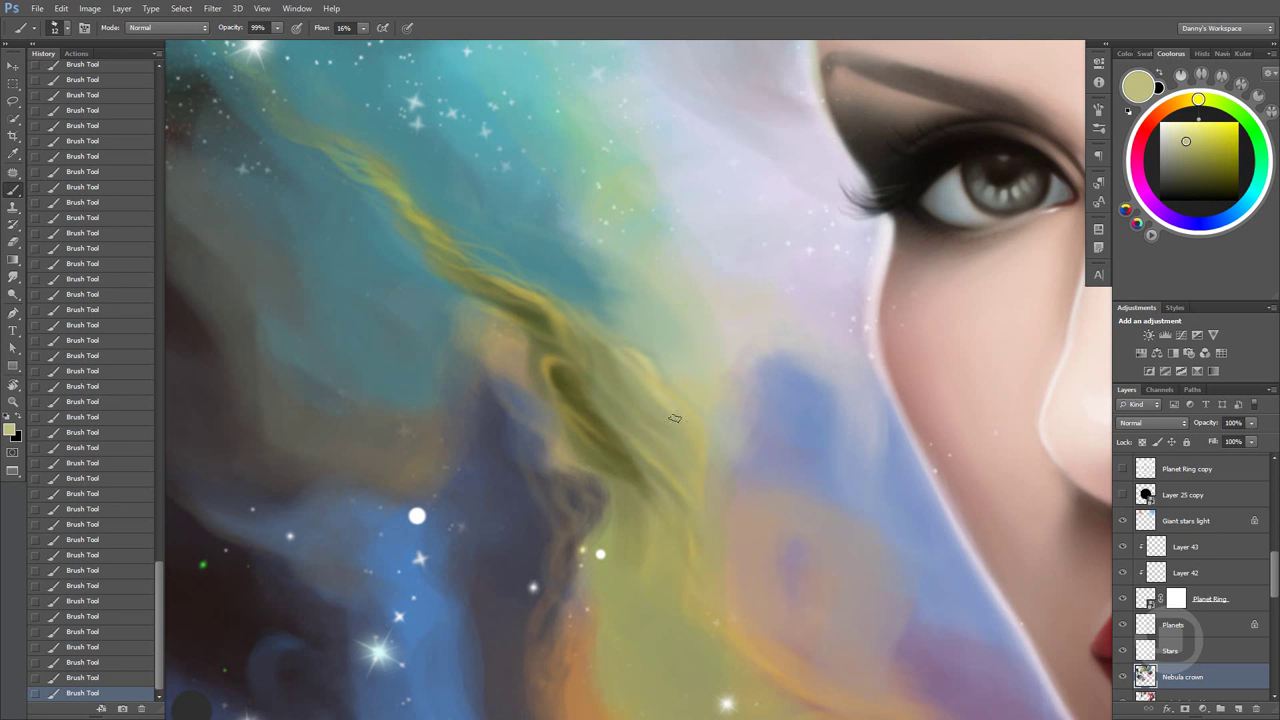
pyautogui.keyDown('alt'); pyautogui.click(661, 398); pyautogui.keyUp('alt')
pyautogui.keyDown('alt'); pyautogui.click(640, 430); pyautogui.keyUp('alt')
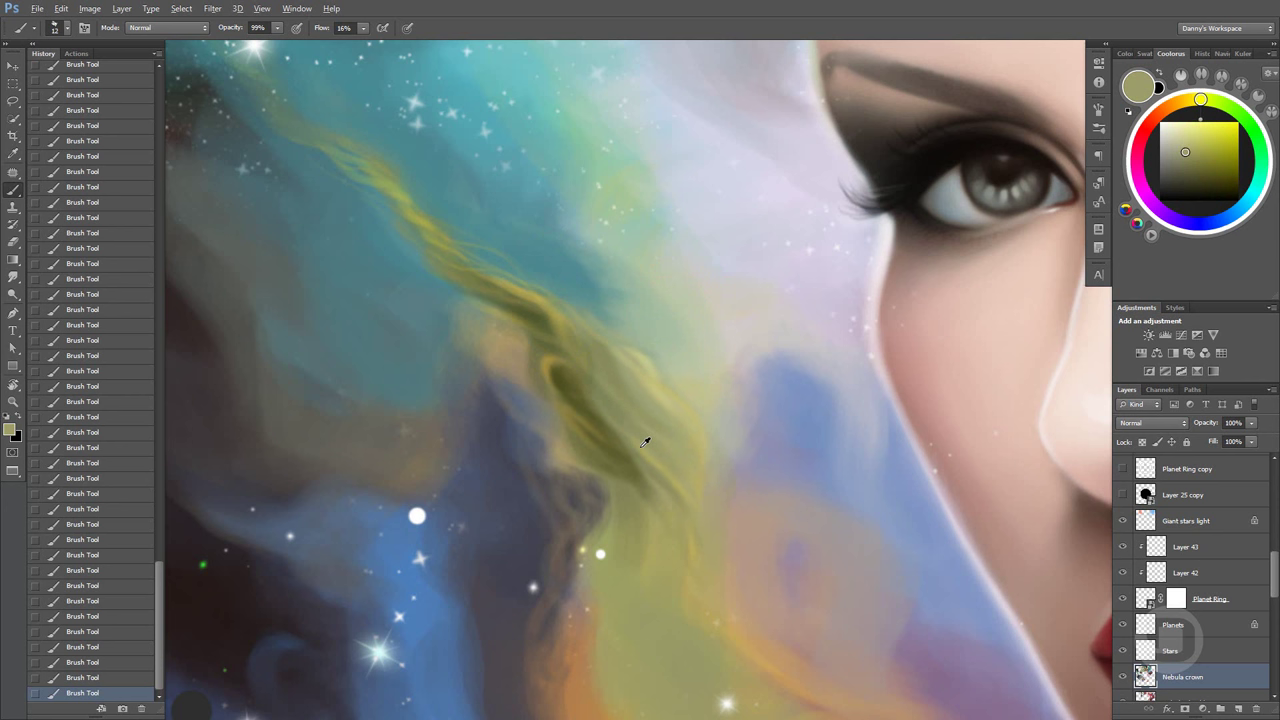
pyautogui.keyDown('alt'); pyautogui.click(648, 445); pyautogui.keyUp('alt')
pyautogui.moveTo(645, 430); pyautogui.dragTo(648, 391)
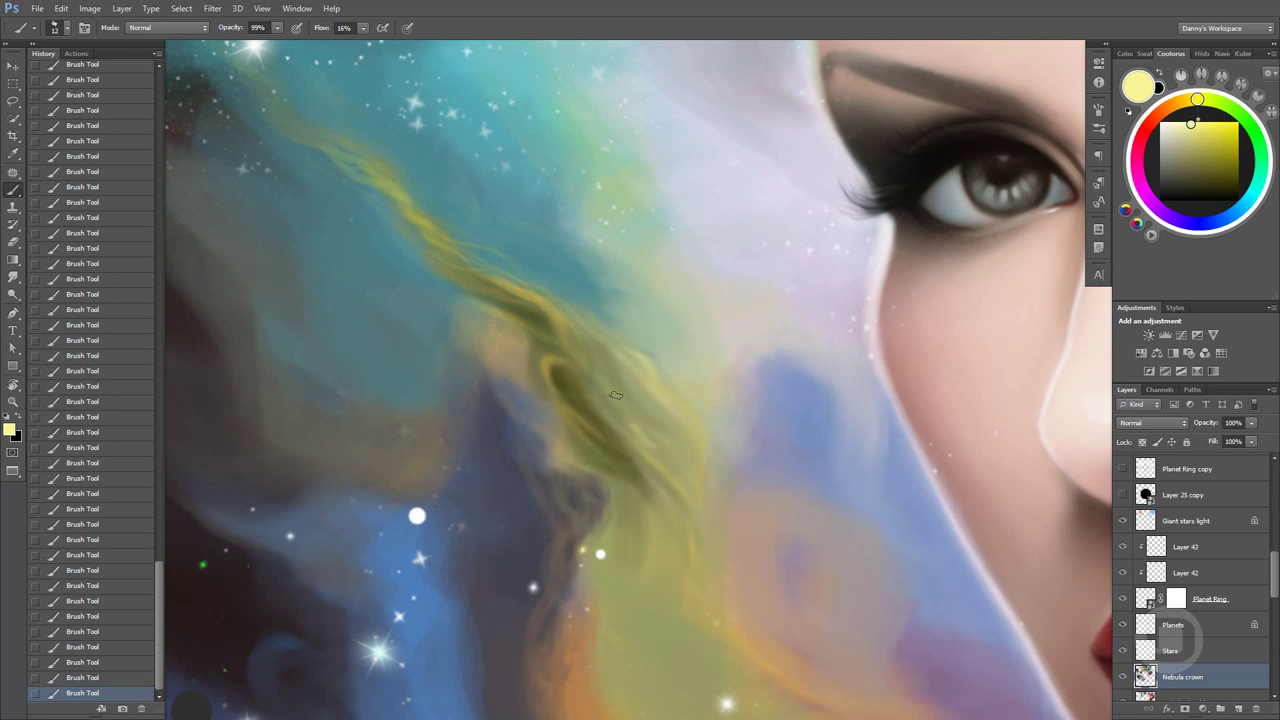
pyautogui.keyDown('alt'); pyautogui.click(612, 384); pyautogui.keyUp('alt')
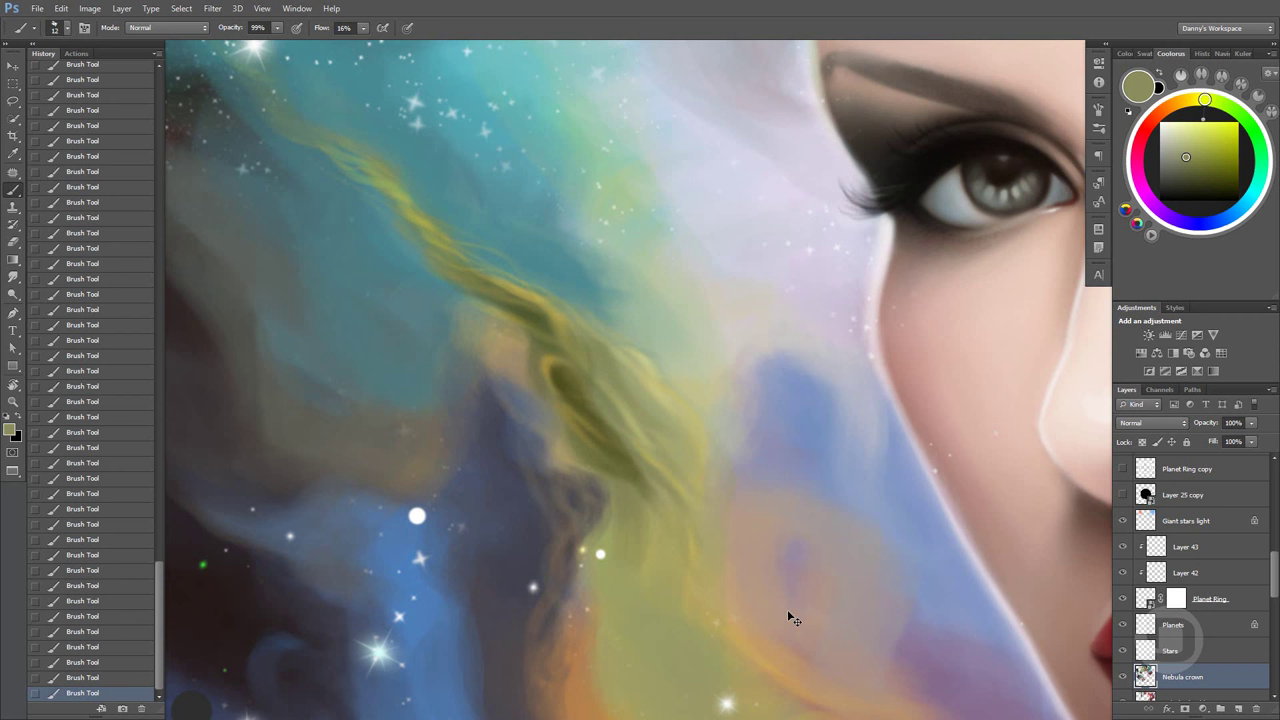
pyautogui.moveTo(672, 412); pyautogui.dragTo(703, 455)
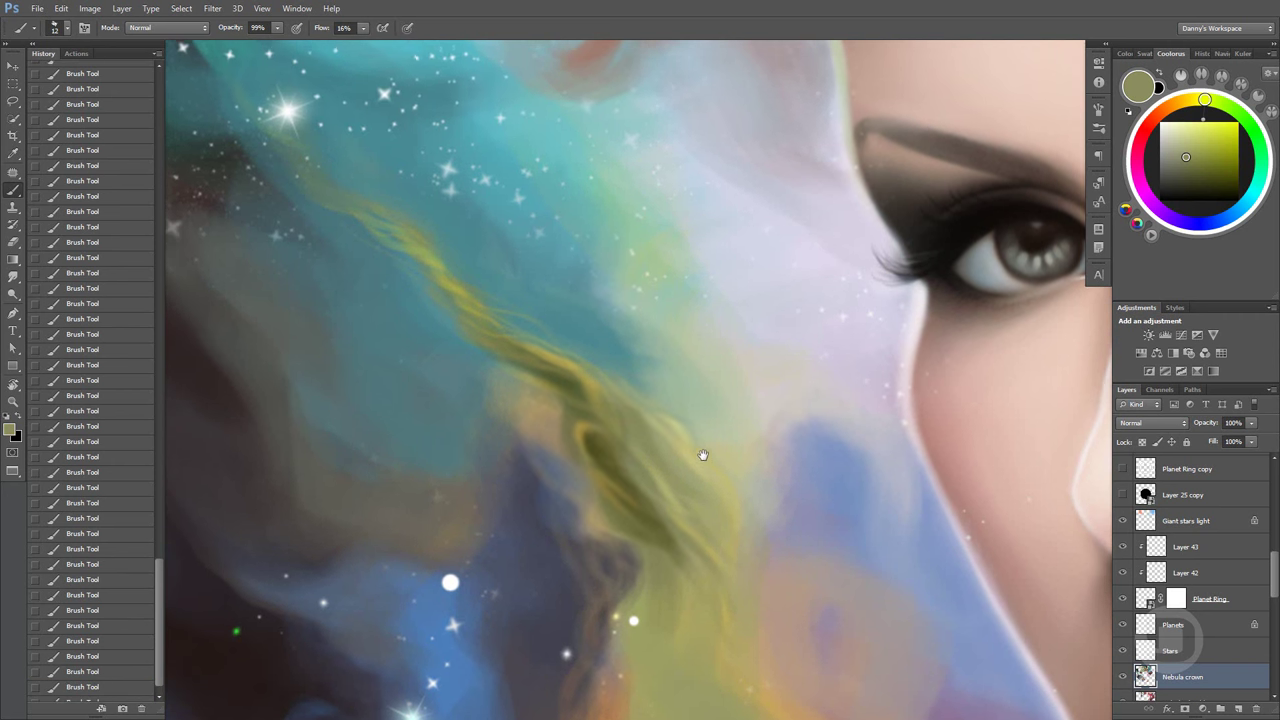
pyautogui.scroll(1, 571, 391)
# Zoom in on the olive wisp and sample teal, yellow-olive and dark olive from the strand
pyautogui.keyDown('alt'); pyautogui.click(546, 386); pyautogui.keyUp('alt')
pyautogui.click(506, 363)
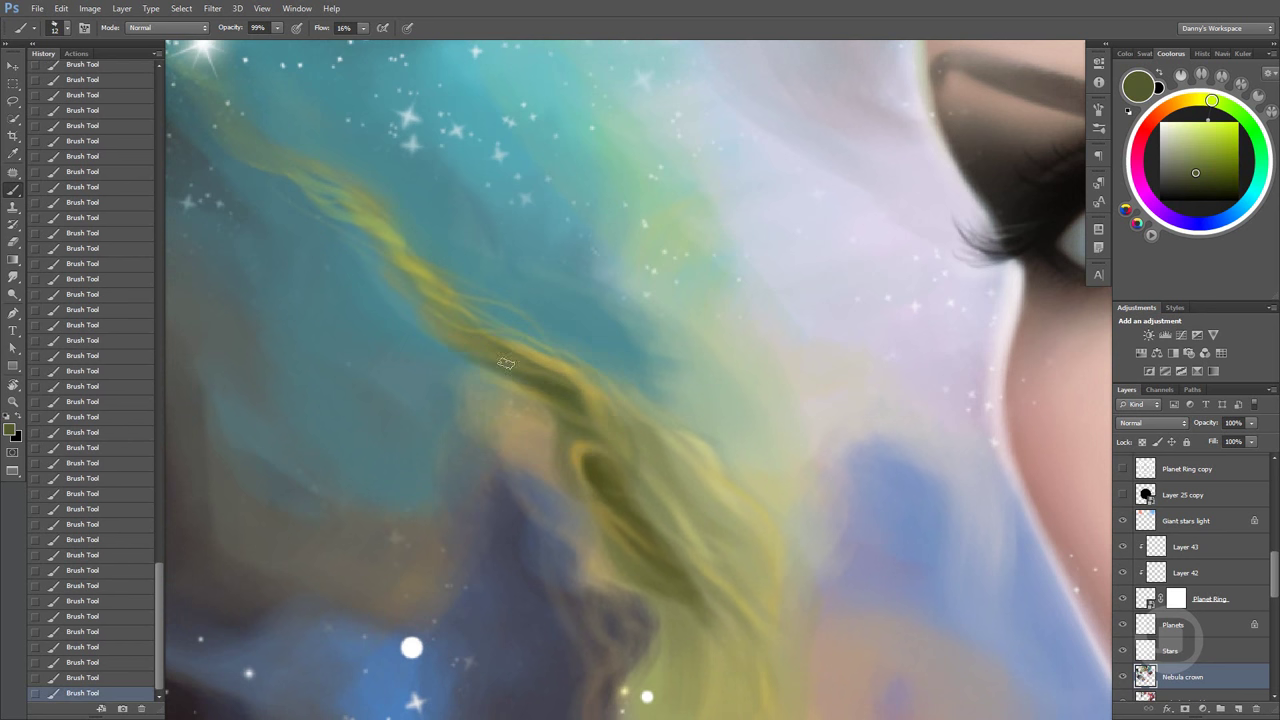
pyautogui.keyDown('alt'); pyautogui.click(469, 361); pyautogui.keyUp('alt')
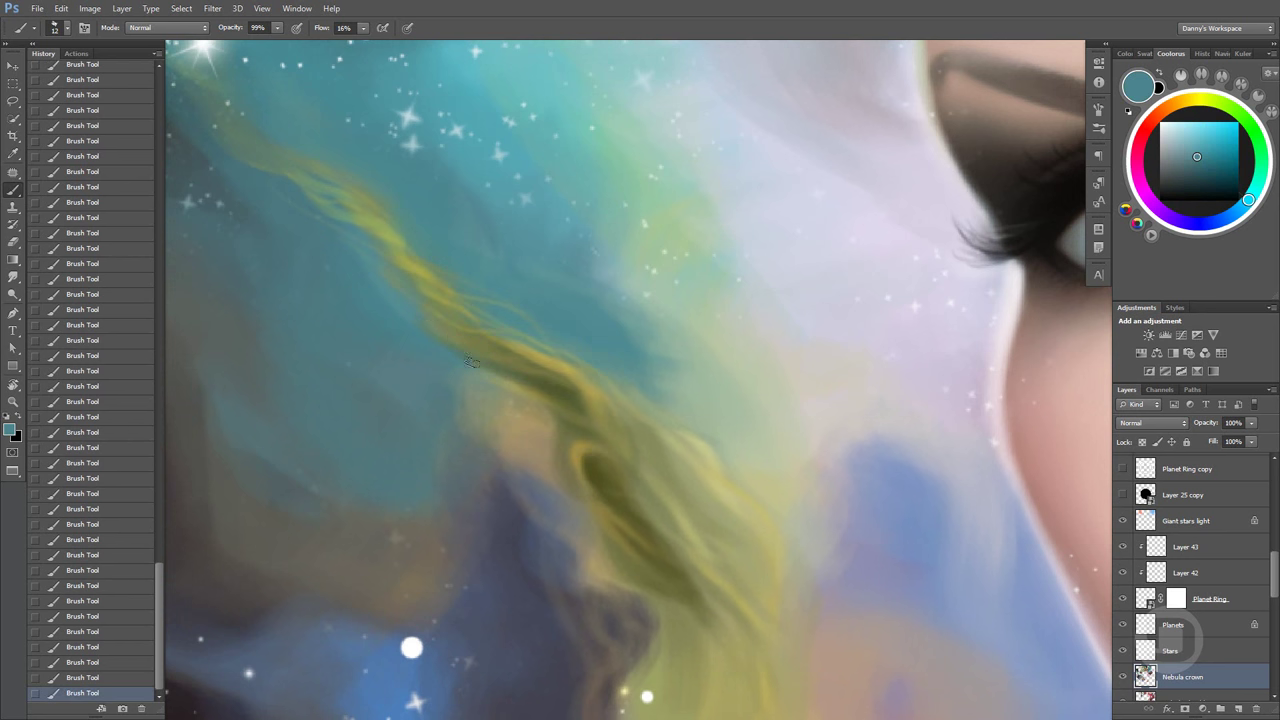
pyautogui.keyDown('alt'); pyautogui.click(506, 368); pyautogui.keyUp('alt')
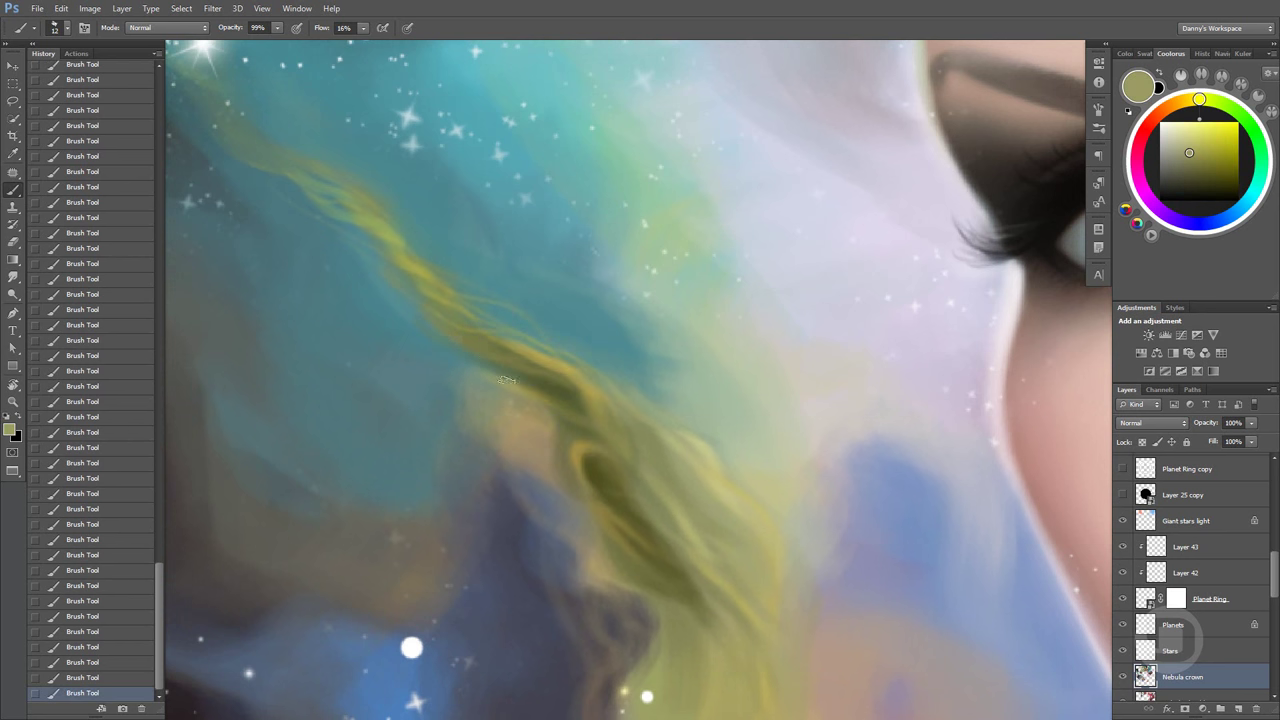
pyautogui.keyDown('alt'); pyautogui.click(469, 361); pyautogui.keyUp('alt')
pyautogui.keyDown('alt'); pyautogui.click(525, 374); pyautogui.keyUp('alt')
# Pick a deeper olive in the HUD picker and paint shading along the yellow strand
pyautogui.keyDown('alt'); pyautogui.keyDown('shift'); pyautogui.rightClick(493, 337); pyautogui.keyUp('shift'); pyautogui.keyUp('alt')
pyautogui.moveTo(493, 337); pyautogui.dragTo(543, 357)
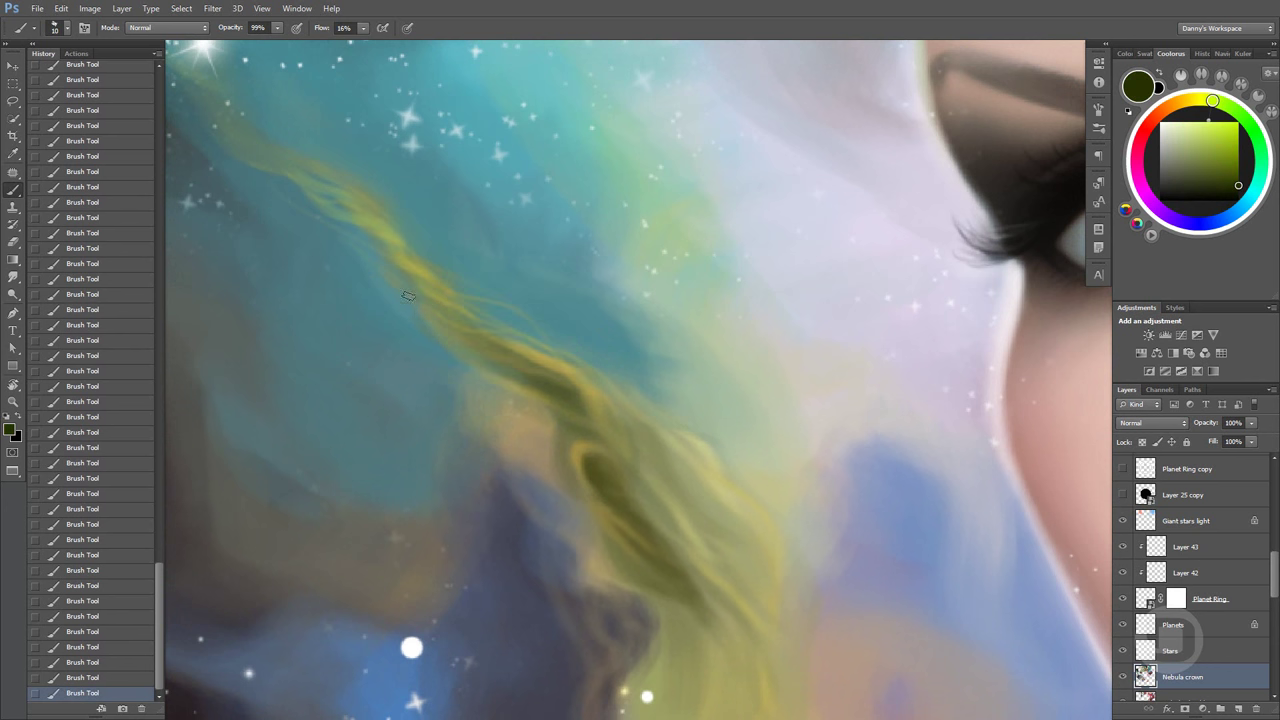
pyautogui.moveTo(421, 302); pyautogui.dragTo(465, 343)
pyautogui.keyDown('alt'); pyautogui.click(390, 275); pyautogui.keyUp('alt')
pyautogui.keyDown('alt'); pyautogui.click(428, 300); pyautogui.keyUp('alt')
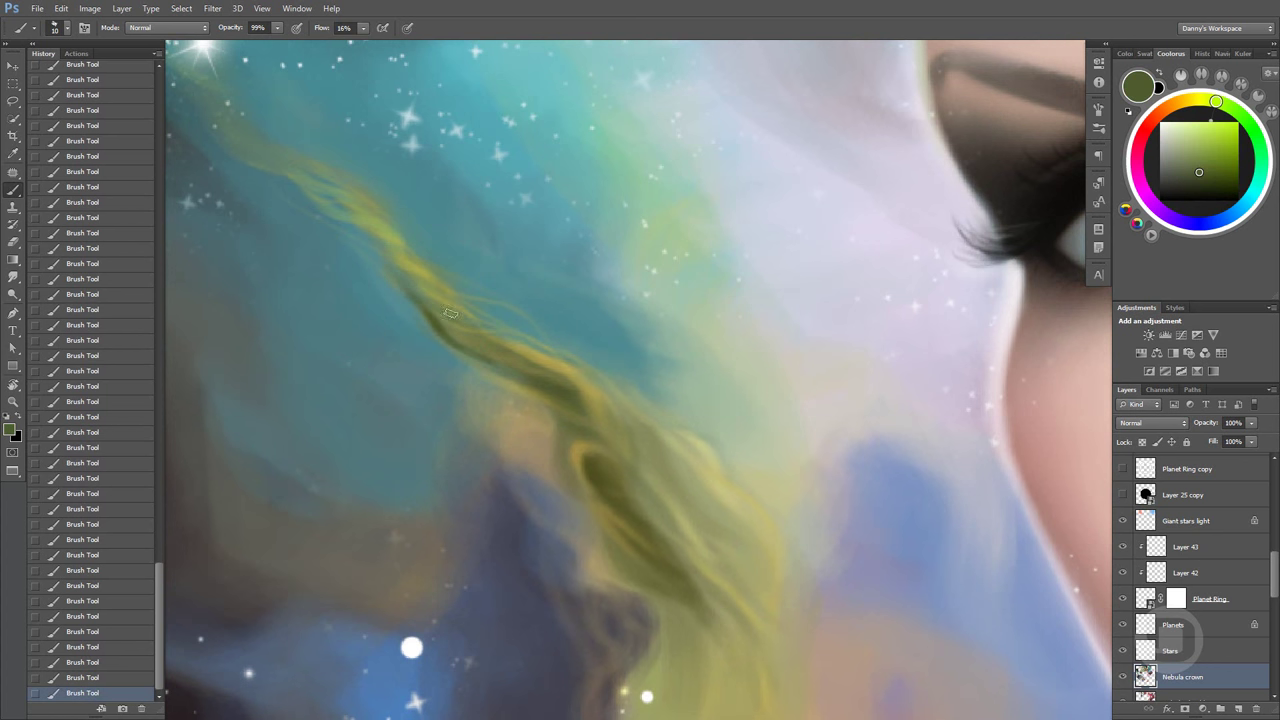
pyautogui.keyDown('alt'); pyautogui.click(413, 307); pyautogui.keyUp('alt')
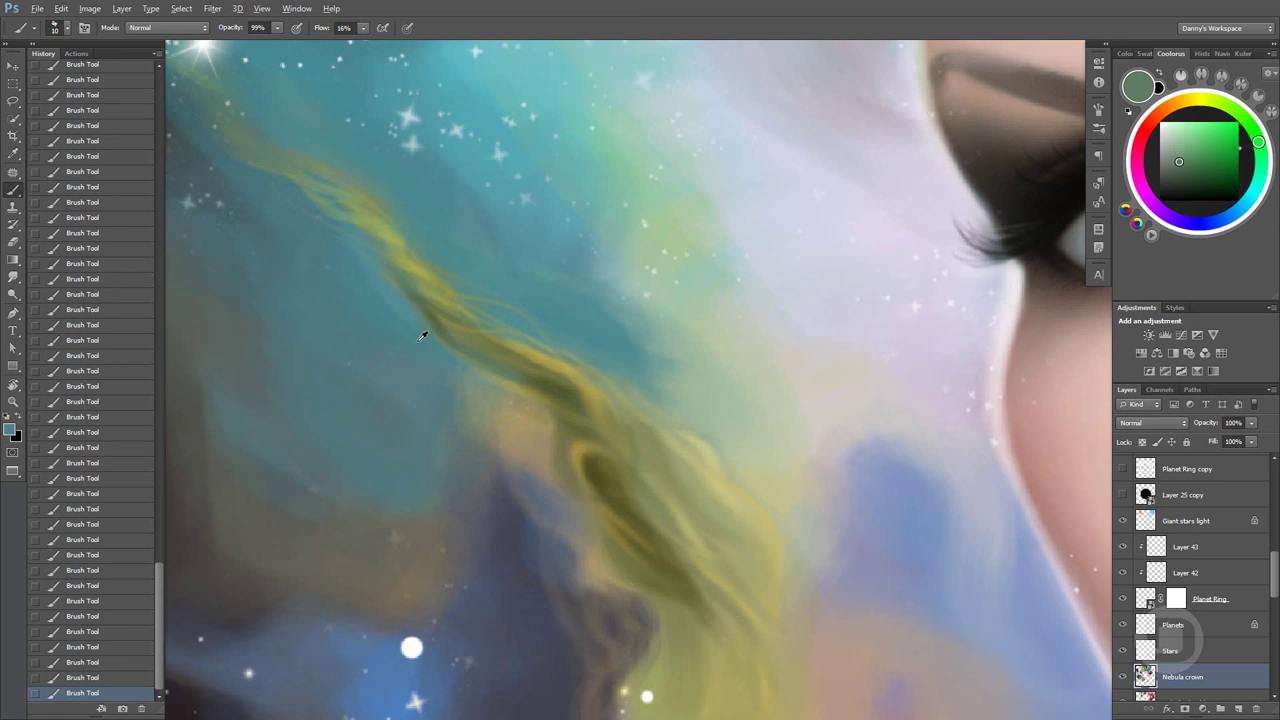
pyautogui.keyDown('alt'); pyautogui.keyDown('shift'); pyautogui.rightClick(449, 300); pyautogui.keyUp('shift'); pyautogui.keyUp('alt')
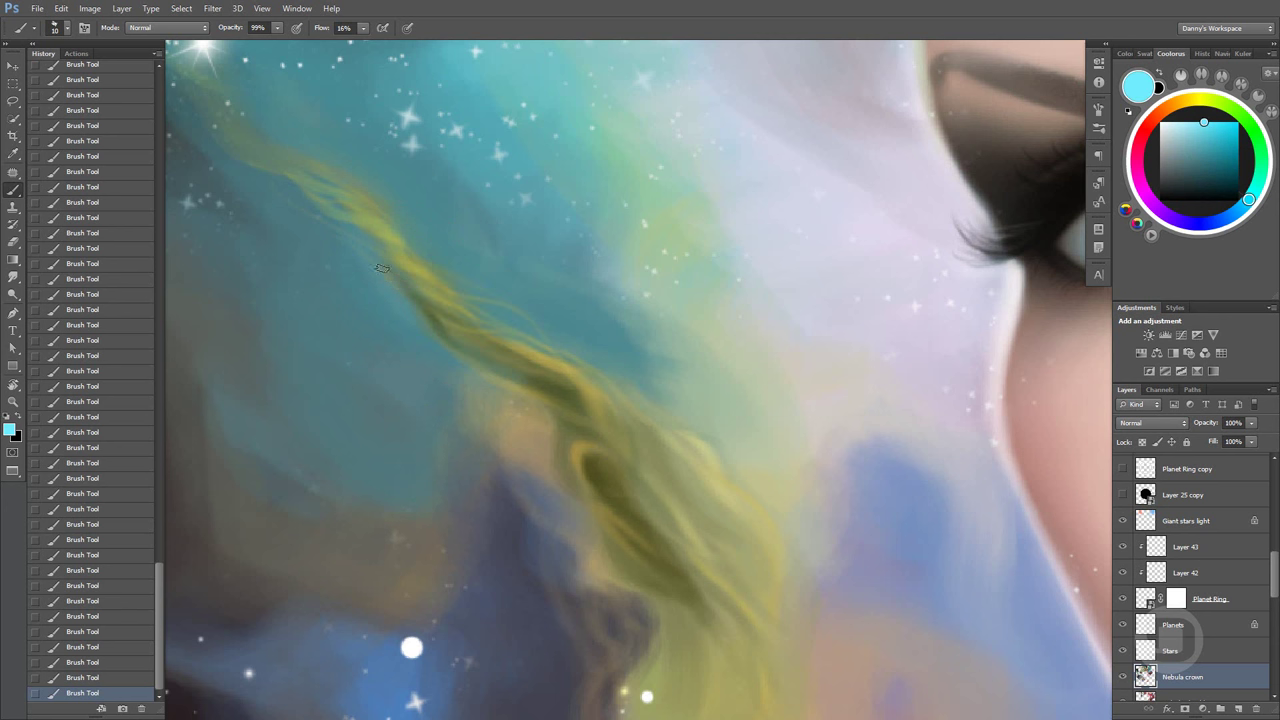
# Paint a thin light-cyan line along the nebula band and fine-tune the teal colour
pyautogui.moveTo(365, 252); pyautogui.dragTo(487, 375)
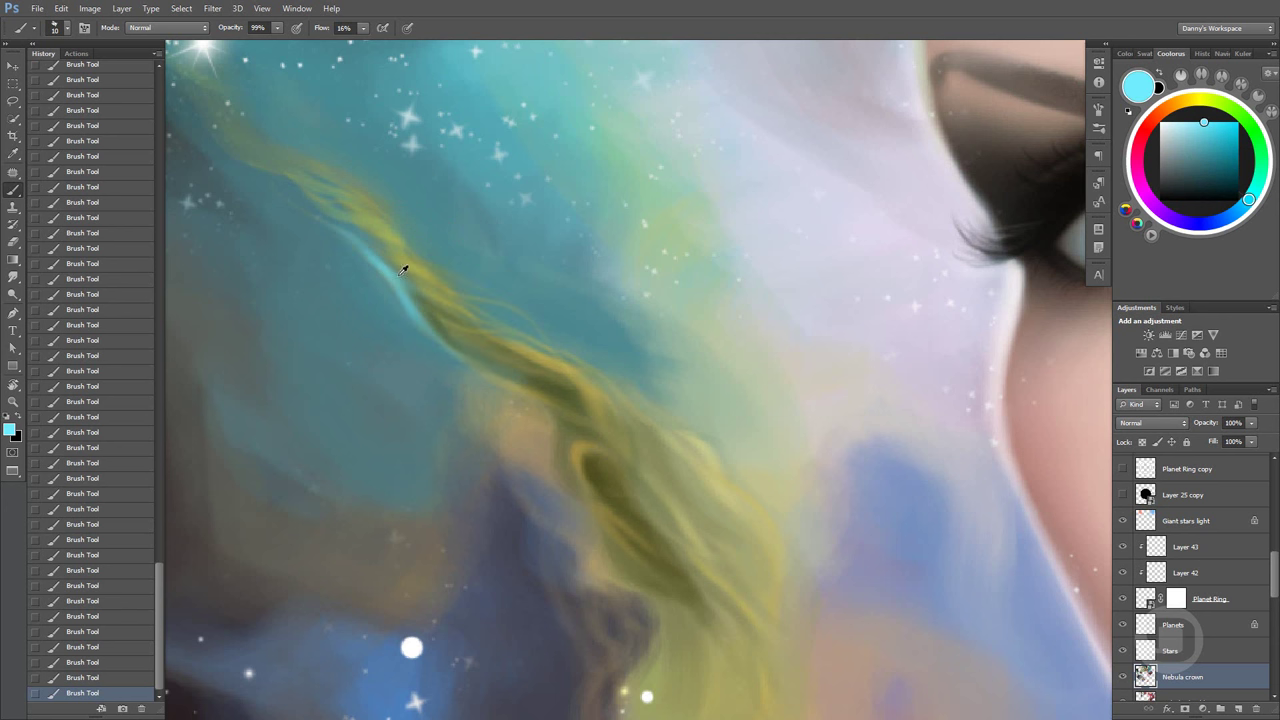
pyautogui.keyDown('alt'); pyautogui.keyDown('shift'); pyautogui.rightClick(403, 268); pyautogui.keyUp('shift'); pyautogui.keyUp('alt')
pyautogui.keyDown('alt'); pyautogui.keyDown('shift'); pyautogui.rightClick(422, 317); pyautogui.keyUp('shift'); pyautogui.keyUp('alt')
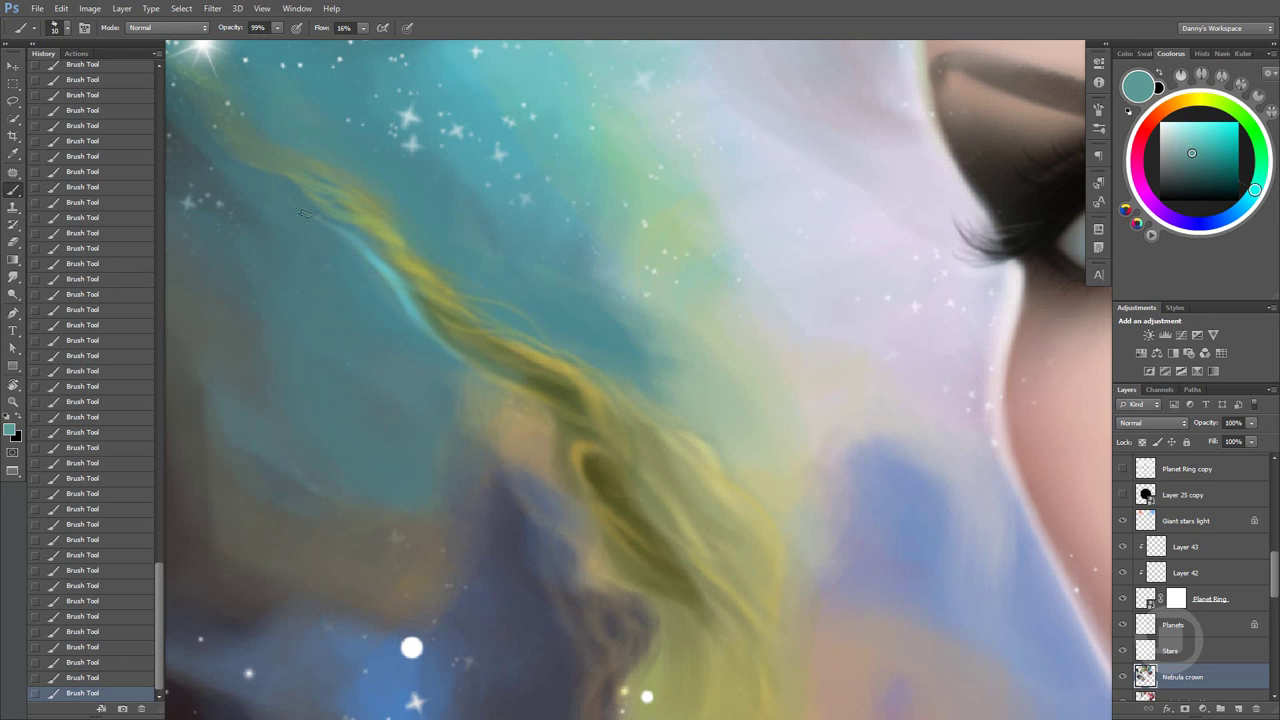
pyautogui.keyDown('alt'); pyautogui.keyDown('shift'); pyautogui.rightClick(385, 268); pyautogui.keyUp('shift'); pyautogui.keyUp('alt')
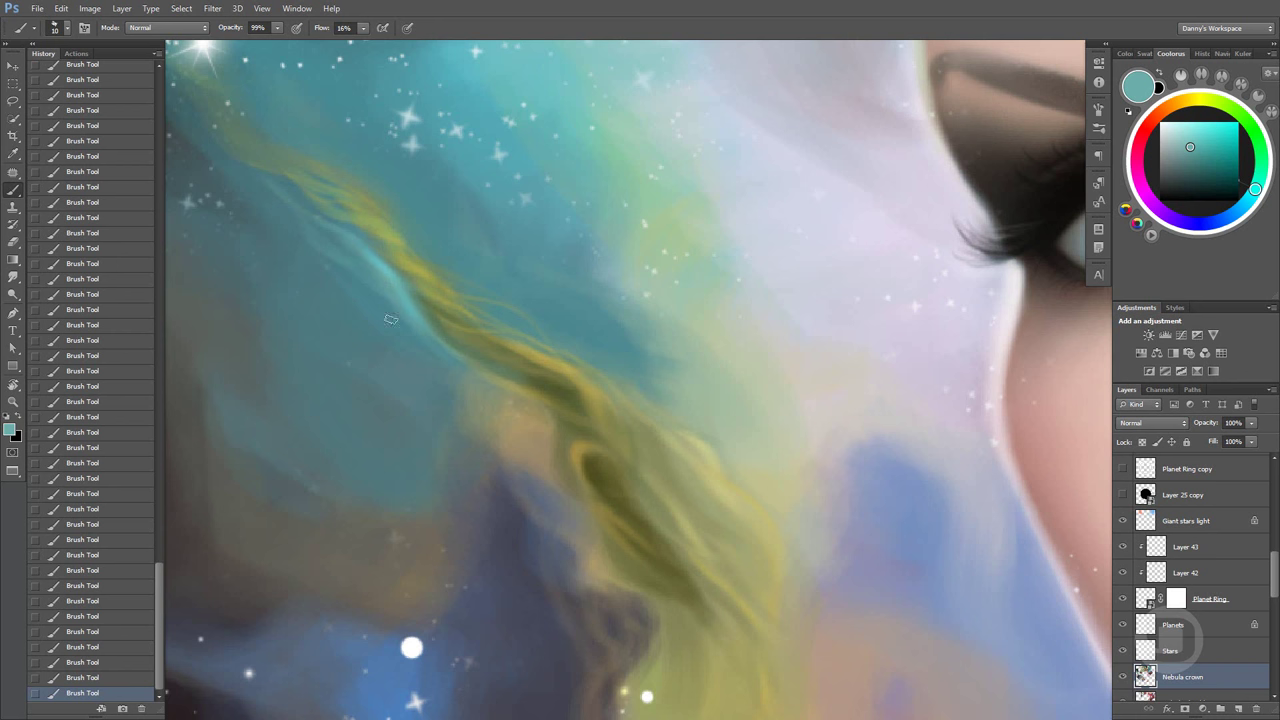
pyautogui.moveTo(945, 577); pyautogui.dragTo(941, 586)
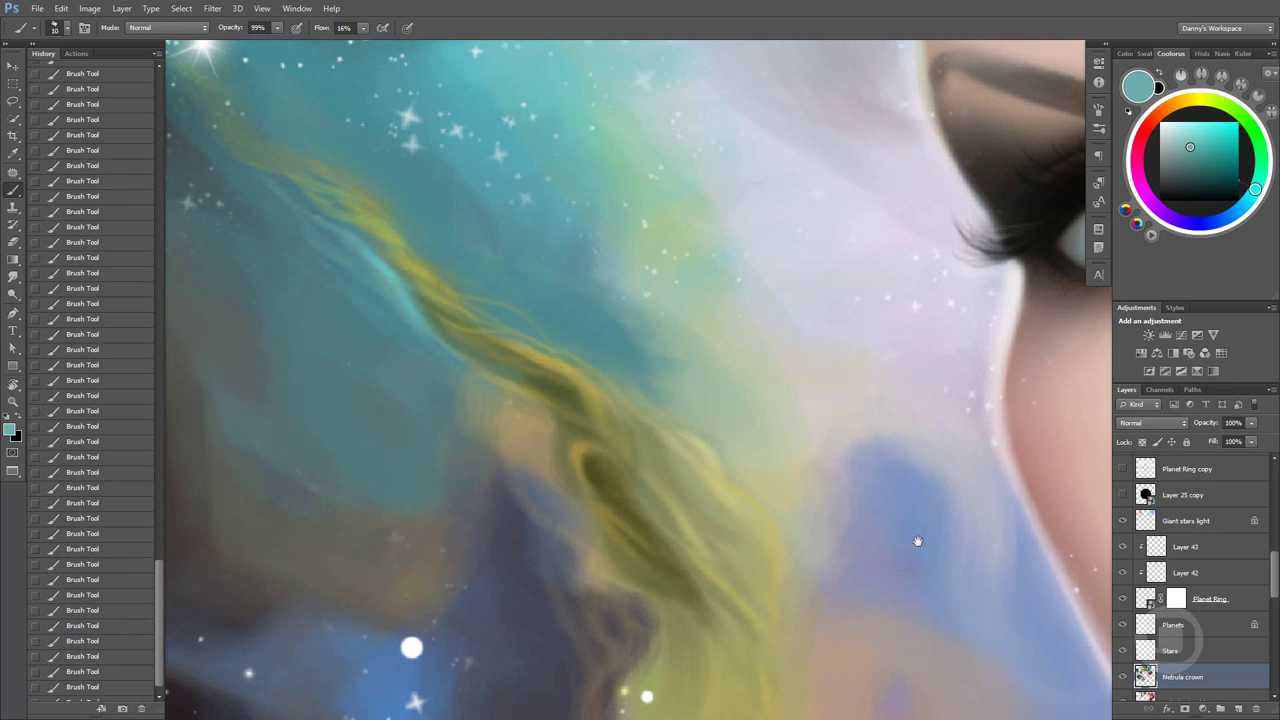
pyautogui.moveTo(917, 541); pyautogui.dragTo(1021, 567)
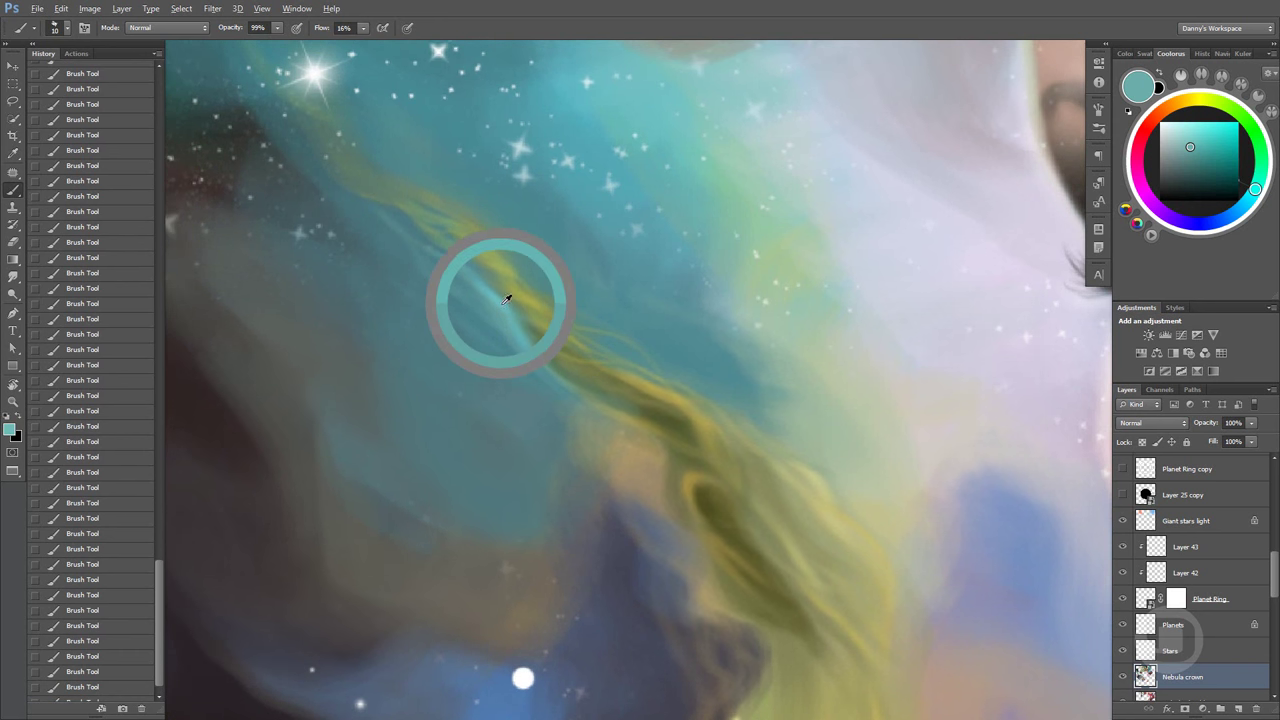
# Add another light cyan stroke along the yellow streak and set a lighter cyan
pyautogui.moveTo(540, 345)
pyautogui.mouseDown()
pyautogui.moveTo(436, 251)
pyautogui.moveTo(478, 285)
pyautogui.mouseUp()
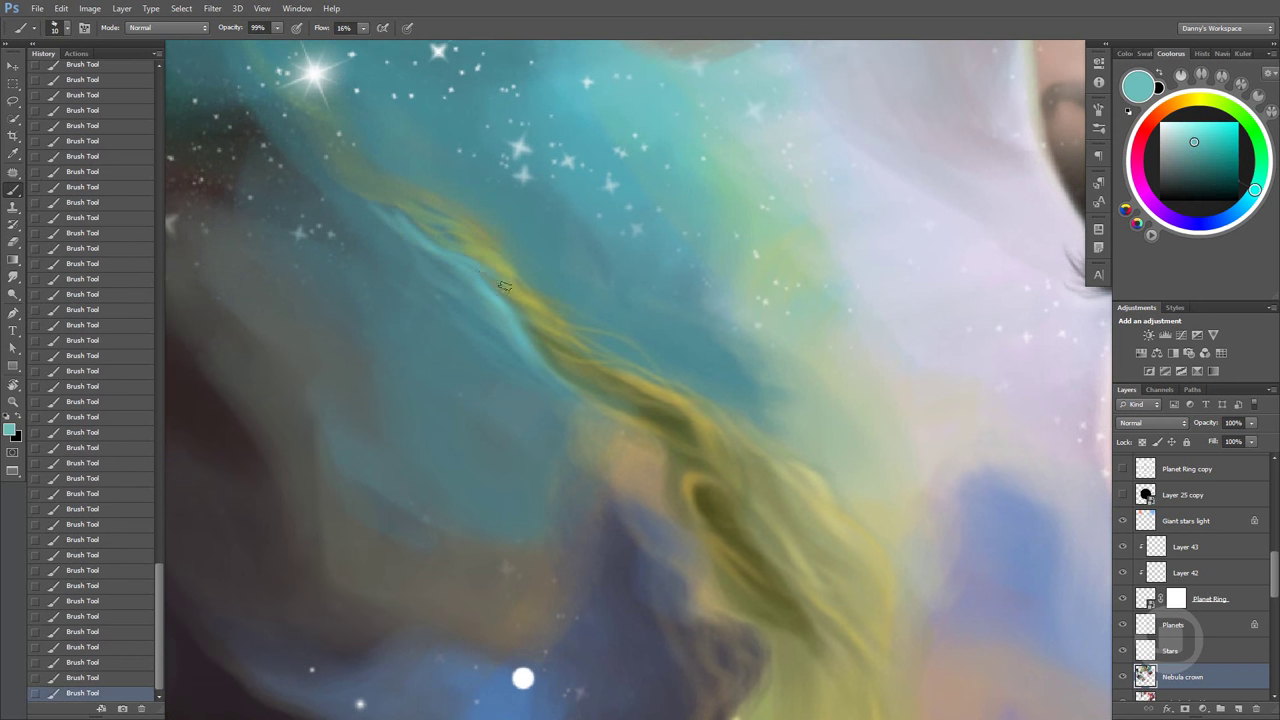
pyautogui.keyDown('alt'); pyautogui.click(464, 266); pyautogui.keyUp('alt')
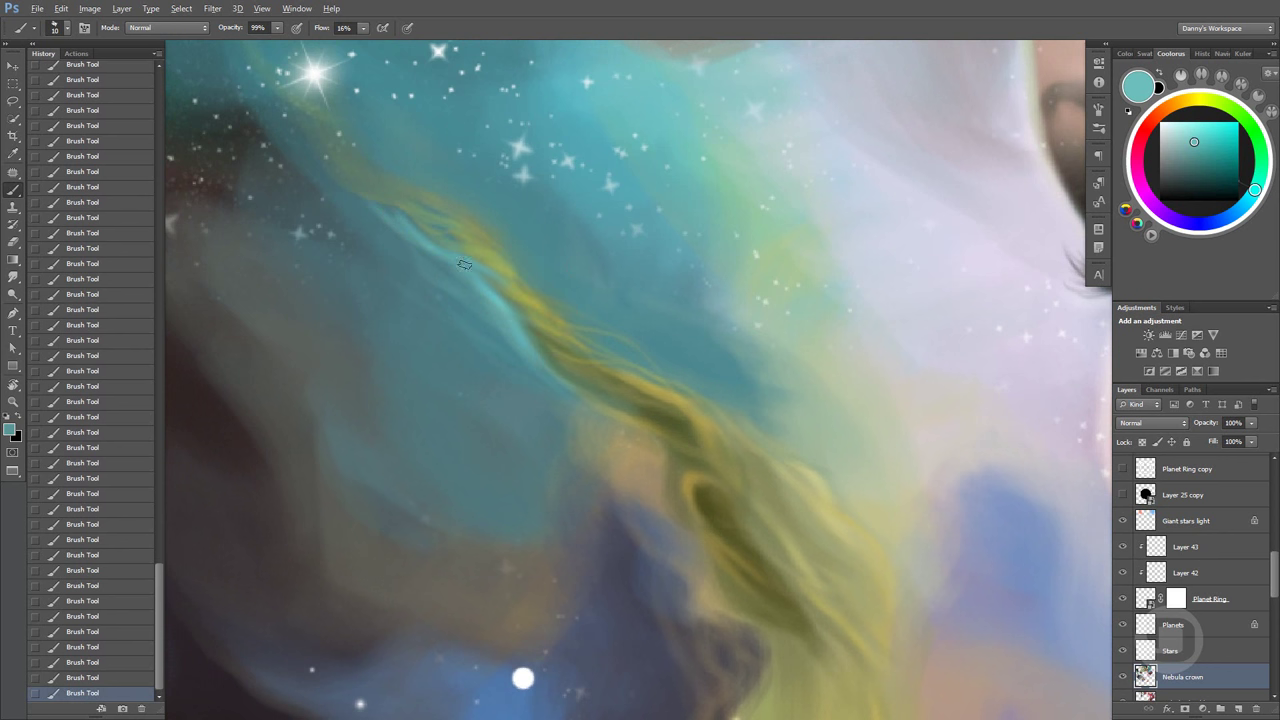
pyautogui.keyDown('alt'); pyautogui.click(505, 300); pyautogui.keyUp('alt')
pyautogui.moveTo(545, 320); pyautogui.dragTo(524, 290)
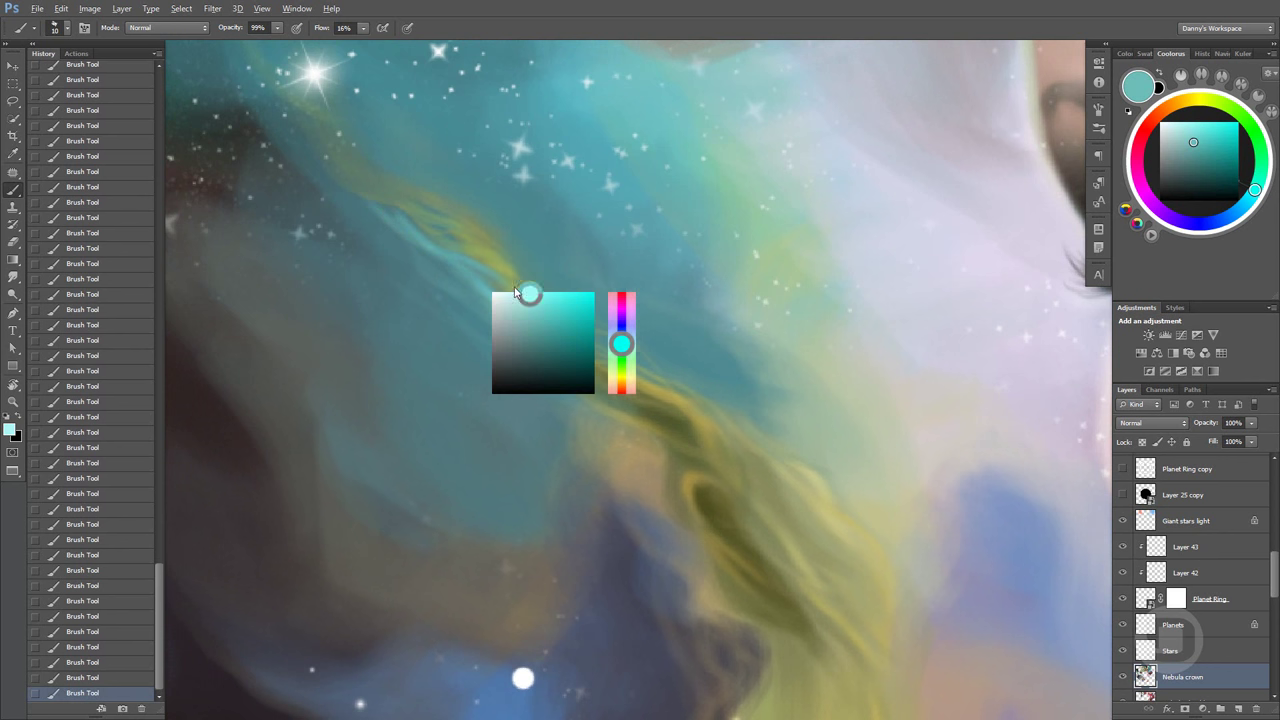
pyautogui.keyDown('alt'); pyautogui.keyDown('shift'); pyautogui.click(524, 292); pyautogui.keyUp('shift'); pyautogui.keyUp('alt')
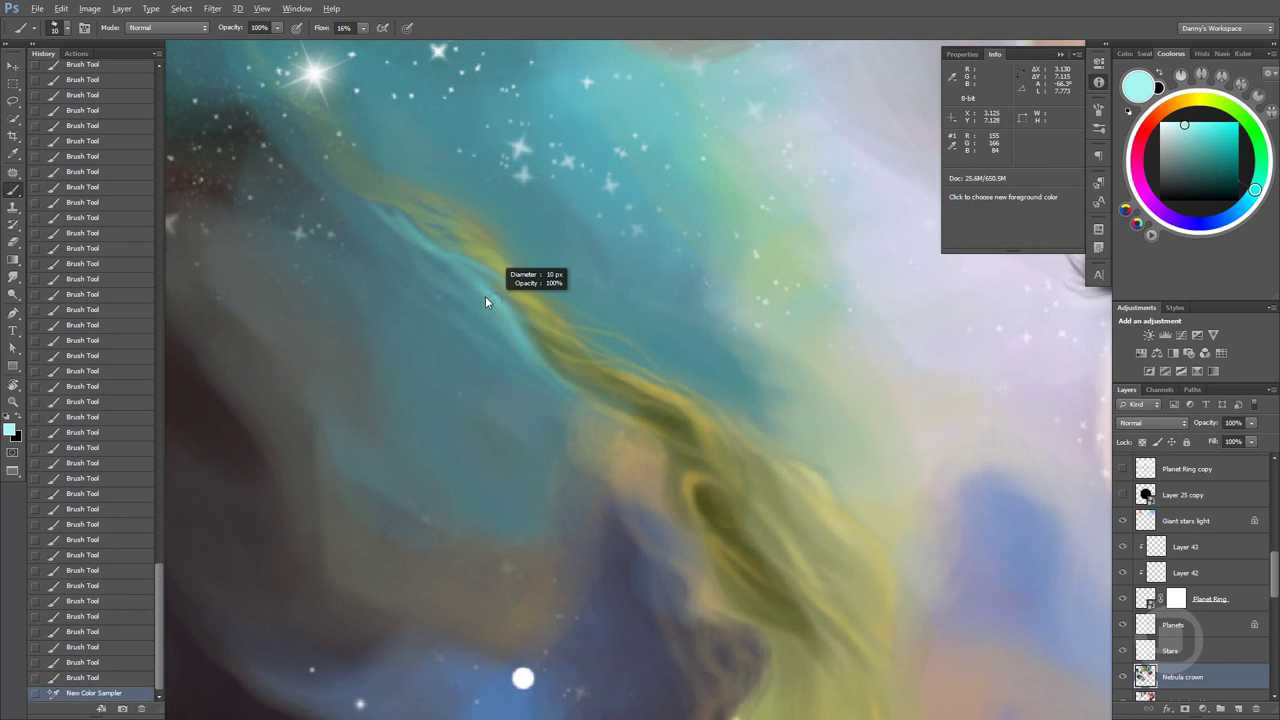
# Dab and stroke light cyan highlights along the upper part of the streak
pyautogui.keyDown('alt'); pyautogui.click(526, 298); pyautogui.keyUp('alt')
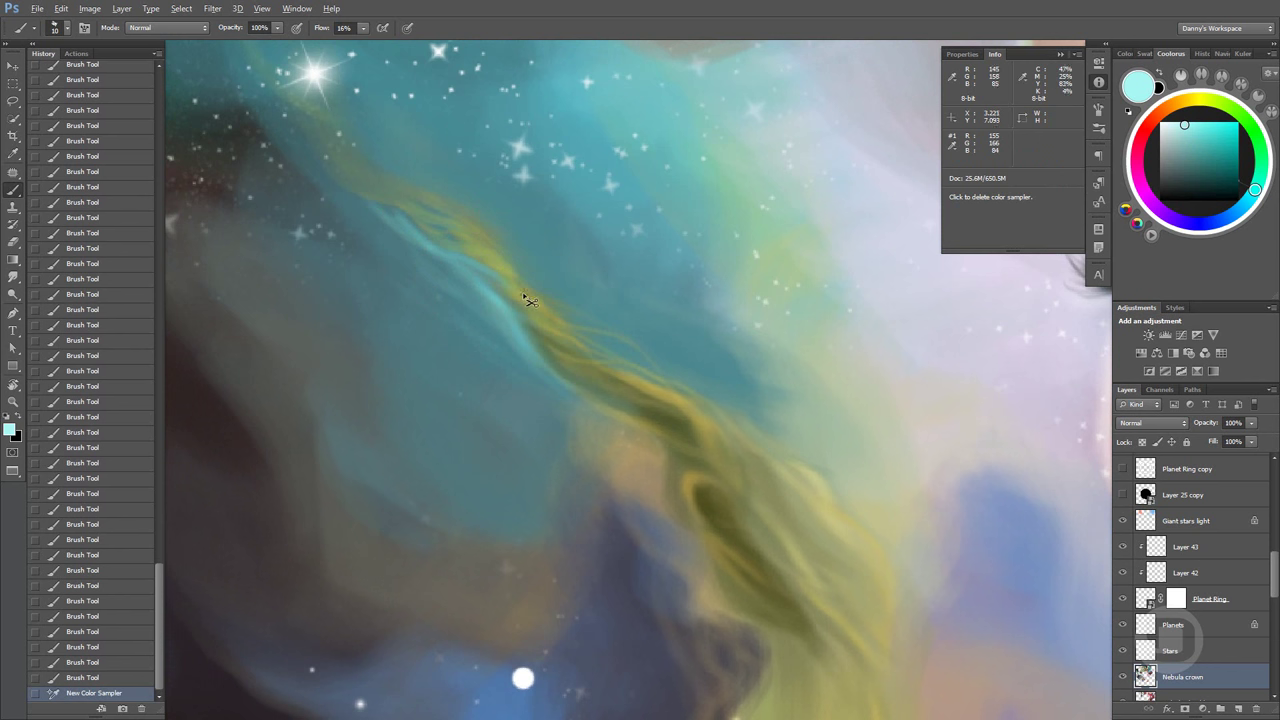
pyautogui.moveTo(494, 297); pyautogui.dragTo(536, 356)
pyautogui.click(493, 298)
pyautogui.click(509, 318)
pyautogui.click(535, 356)
pyautogui.click(528, 345)
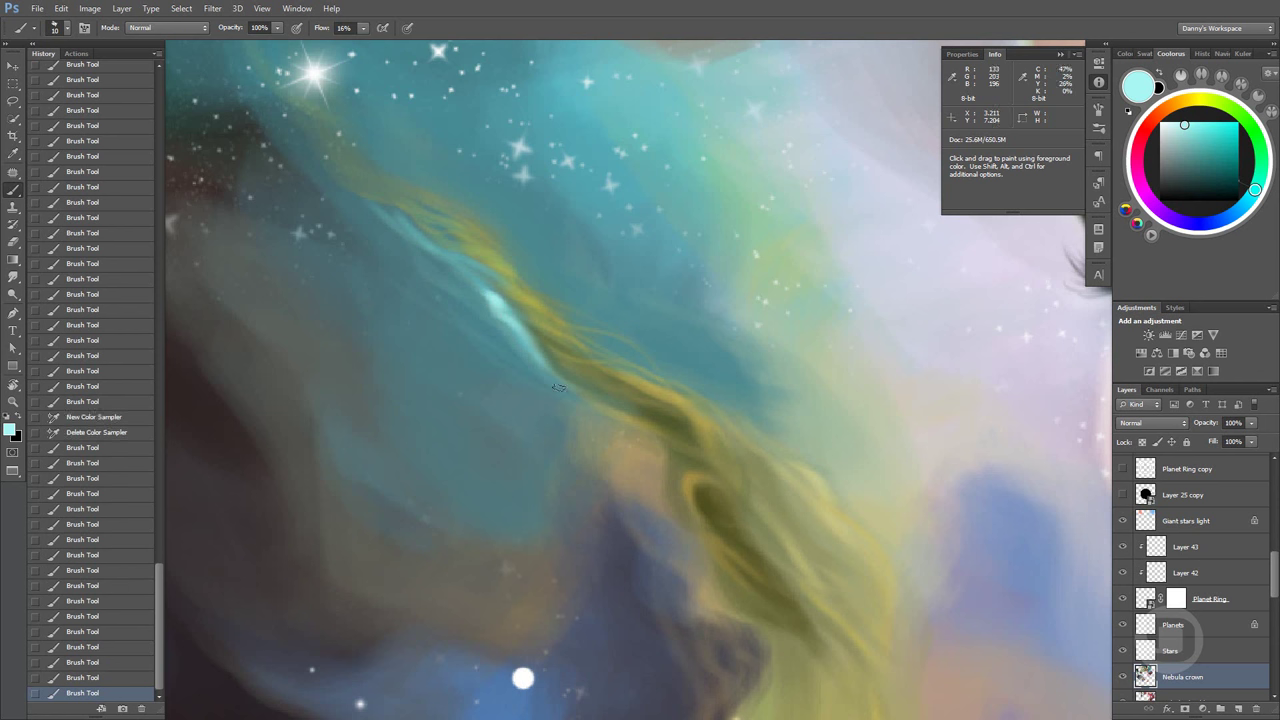
pyautogui.moveTo(500, 308)
pyautogui.mouseDown()
pyautogui.moveTo(447, 262)
pyautogui.moveTo(485, 310)
pyautogui.mouseUp()
pyautogui.click(455, 266)
pyautogui.click(468, 283)
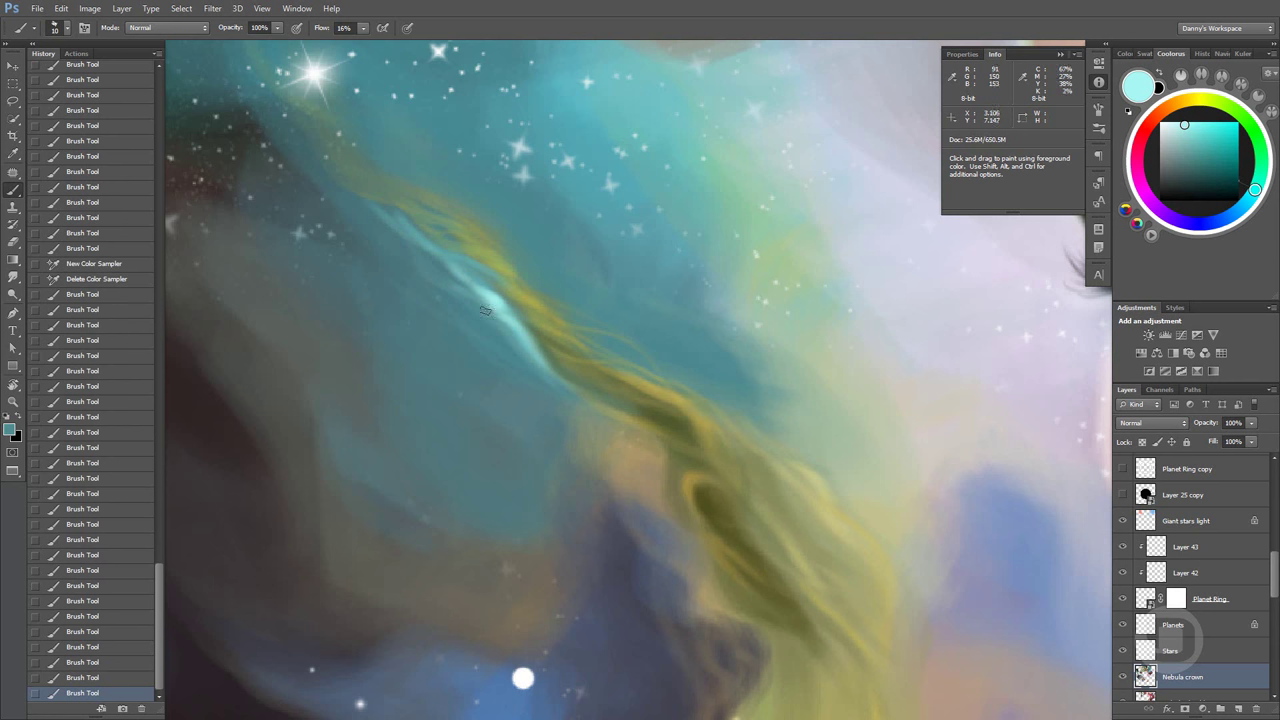
pyautogui.click(468, 290)
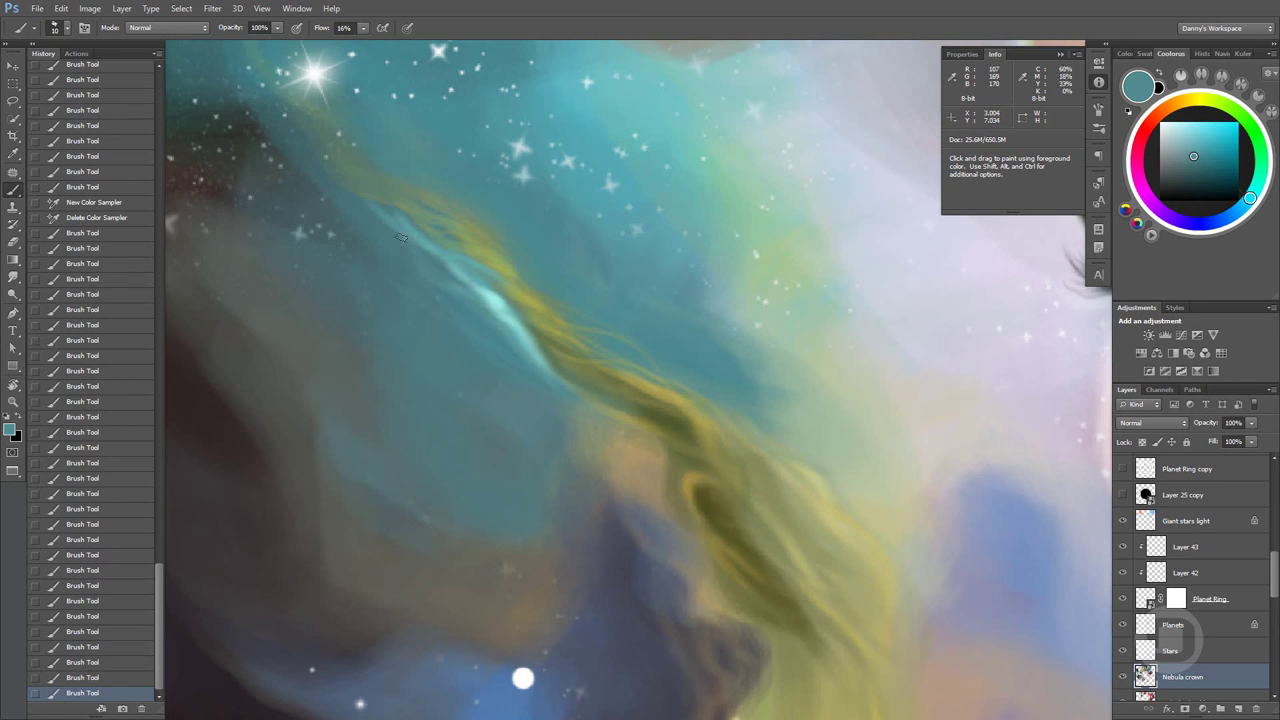
# Brighten the highlight with bright cyan and extend a thin cyan wisp up-left
pyautogui.keyDown('alt'); pyautogui.keyDown('shift'); pyautogui.rightClick(600, 330); pyautogui.keyUp('shift'); pyautogui.keyUp('alt')
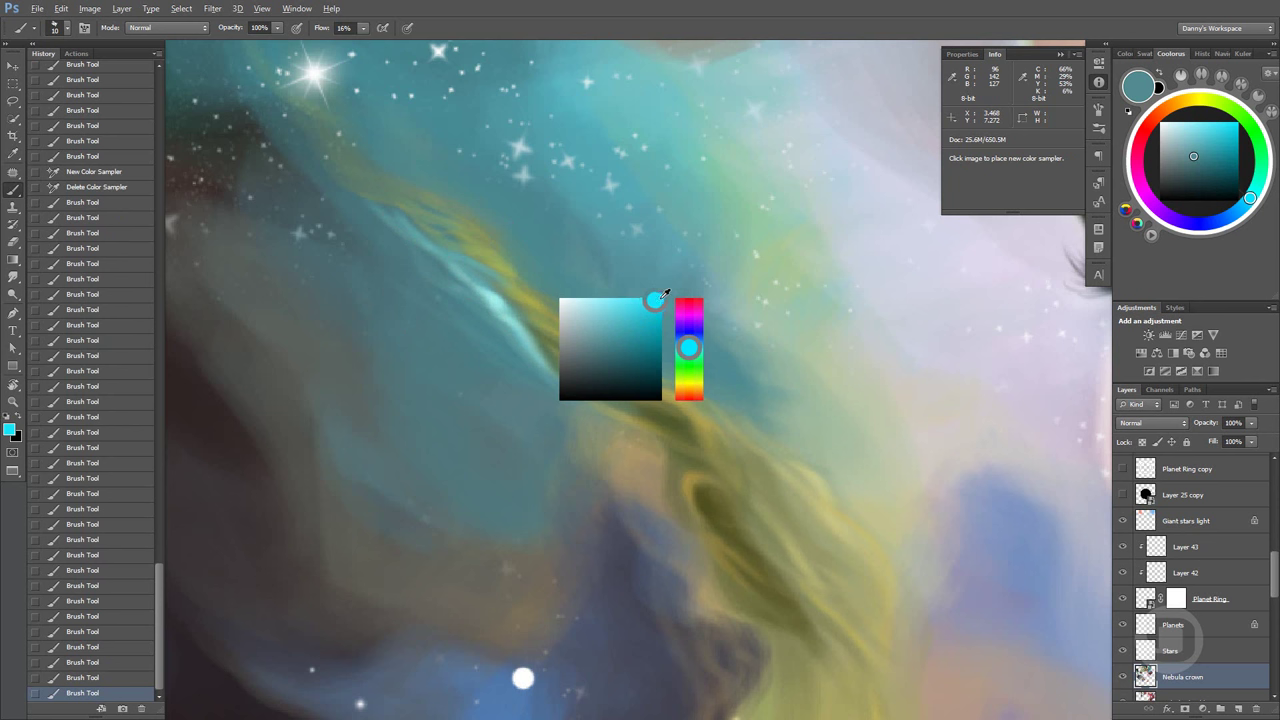
pyautogui.moveTo(509, 332); pyautogui.dragTo(495, 315)
pyautogui.moveTo(500, 320); pyautogui.dragTo(470, 296)
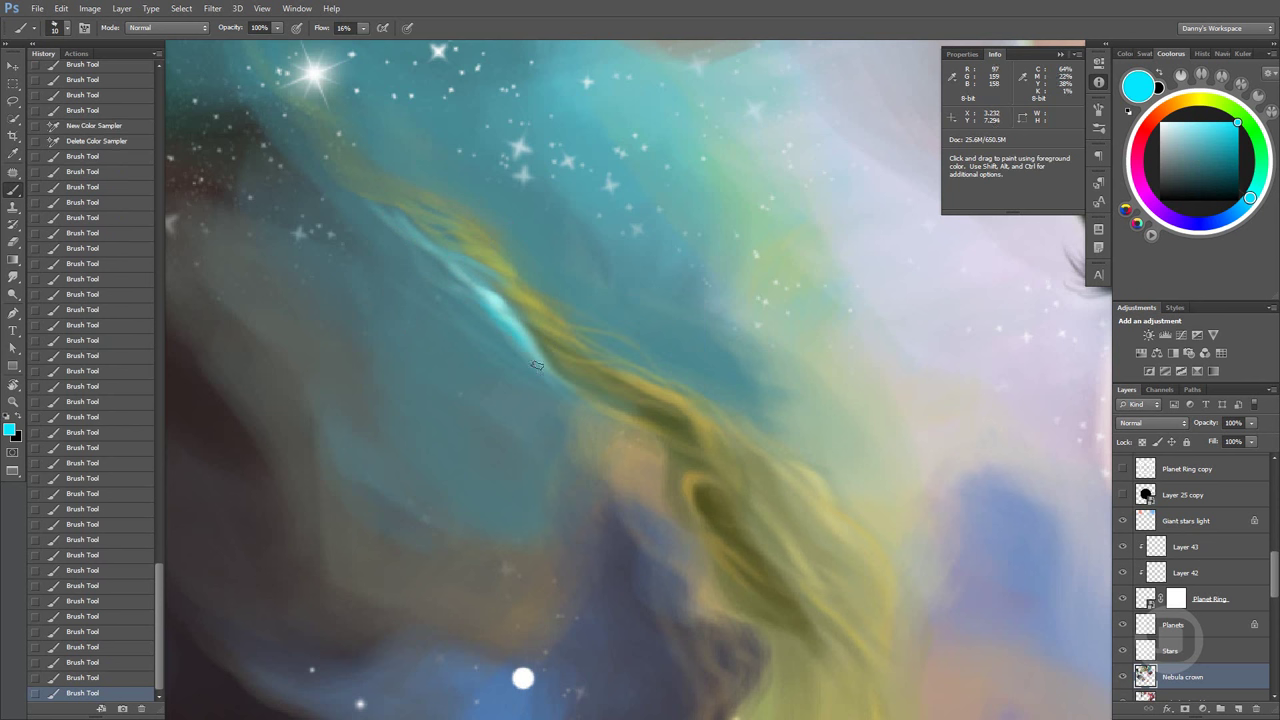
pyautogui.moveTo(528, 358); pyautogui.dragTo(385, 240)
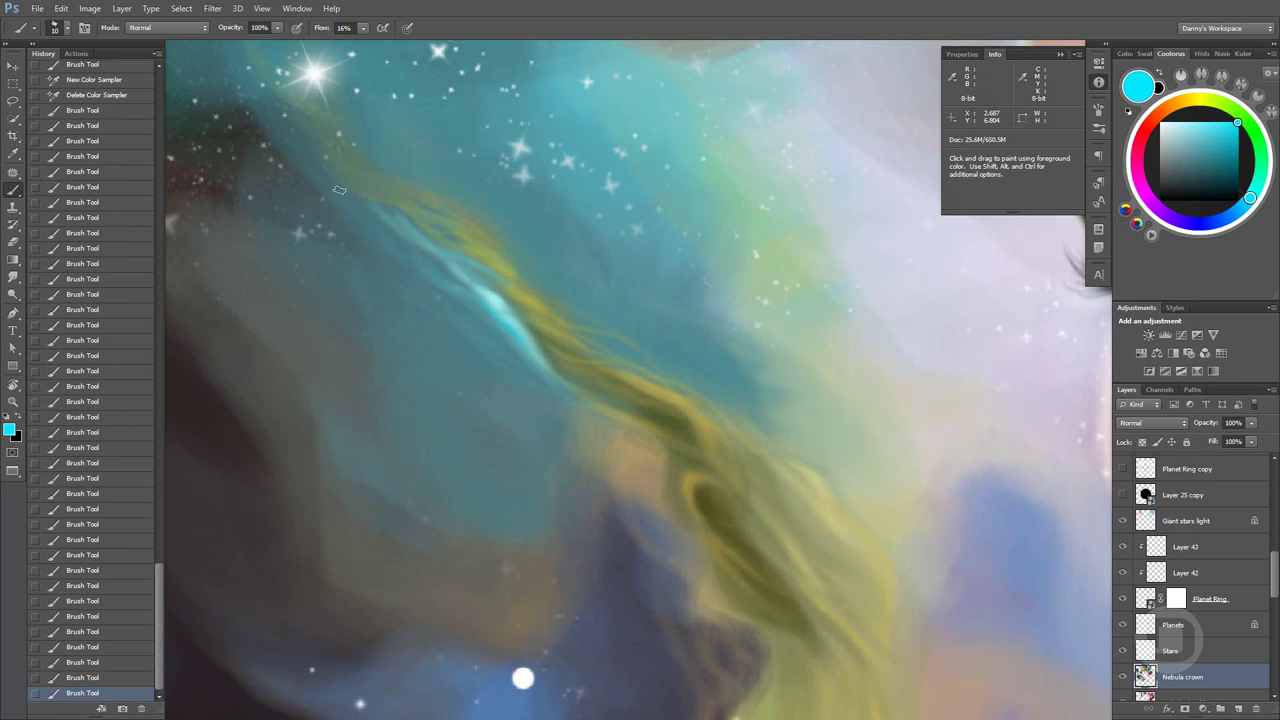
pyautogui.moveTo(339, 190); pyautogui.dragTo(345, 195)
pyautogui.moveTo(416, 227); pyautogui.dragTo(275, 160)
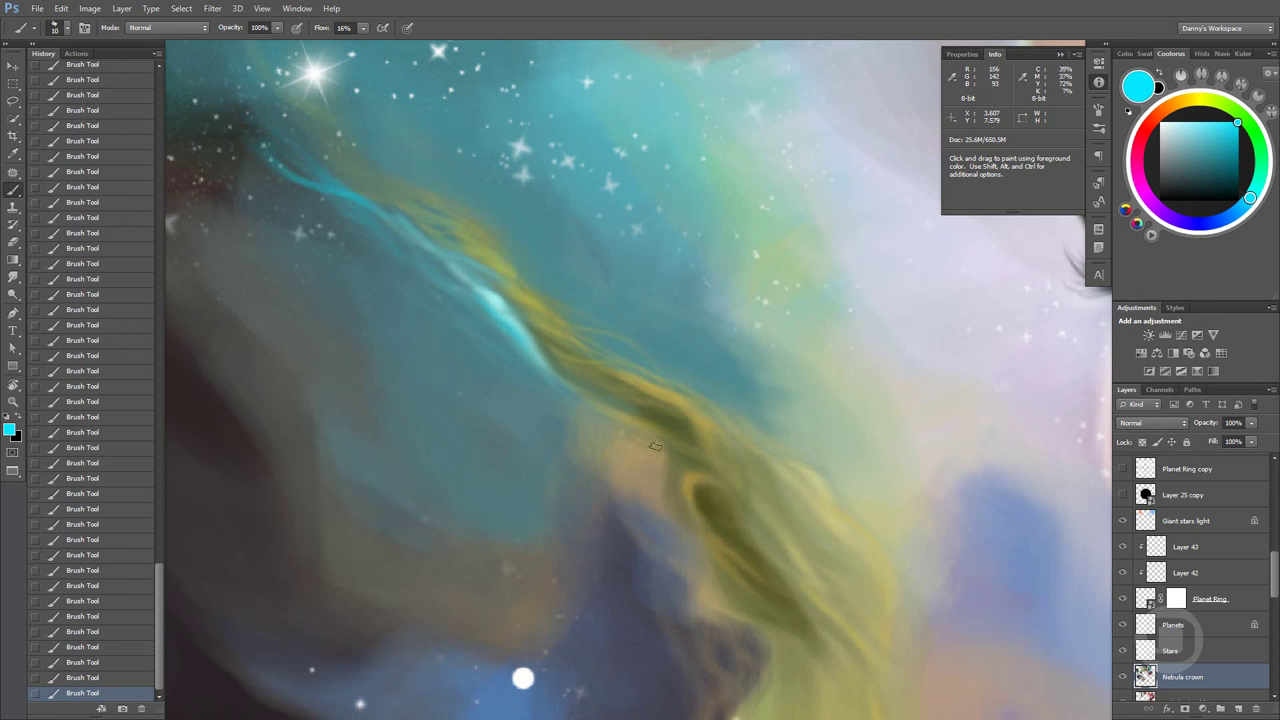
pyautogui.hotkey('ctrl', '-')
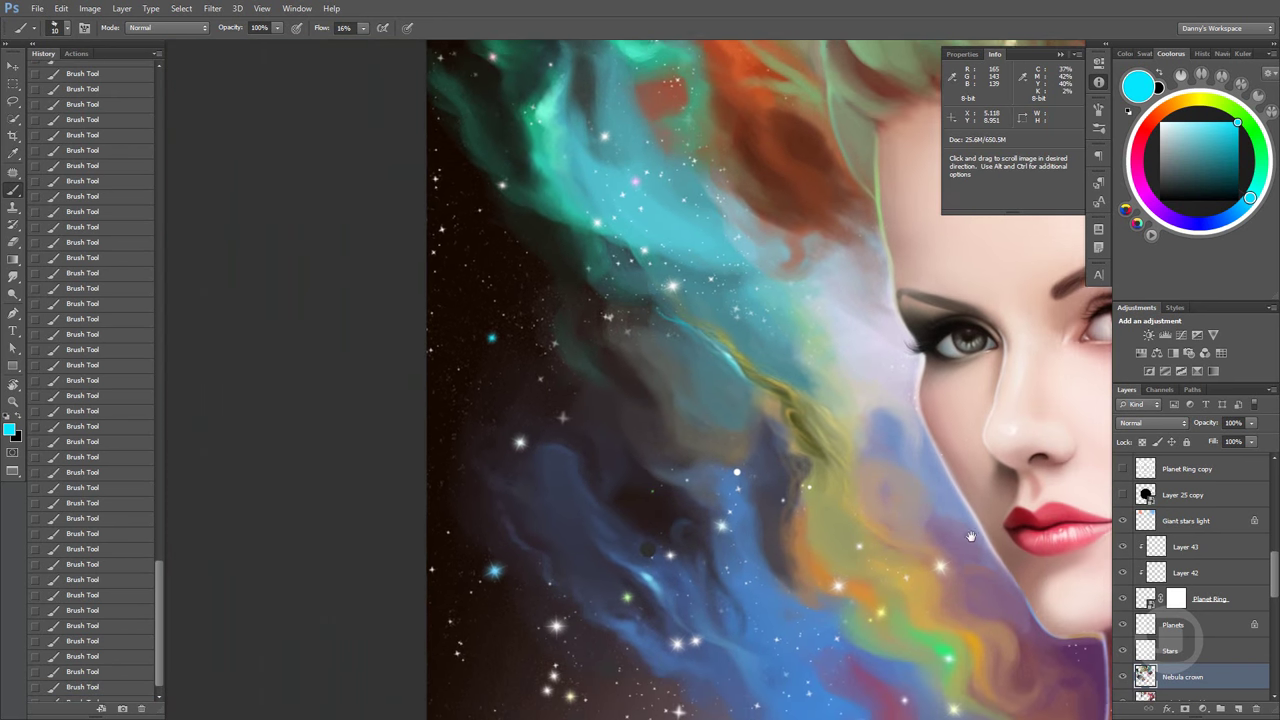
# Bring the nebula beside the face back into view and paint a wider teal stroke into the darker nebula
pyautogui.moveTo(957, 597); pyautogui.dragTo(937, 447)
pyautogui.hotkey('ctrl', '+')
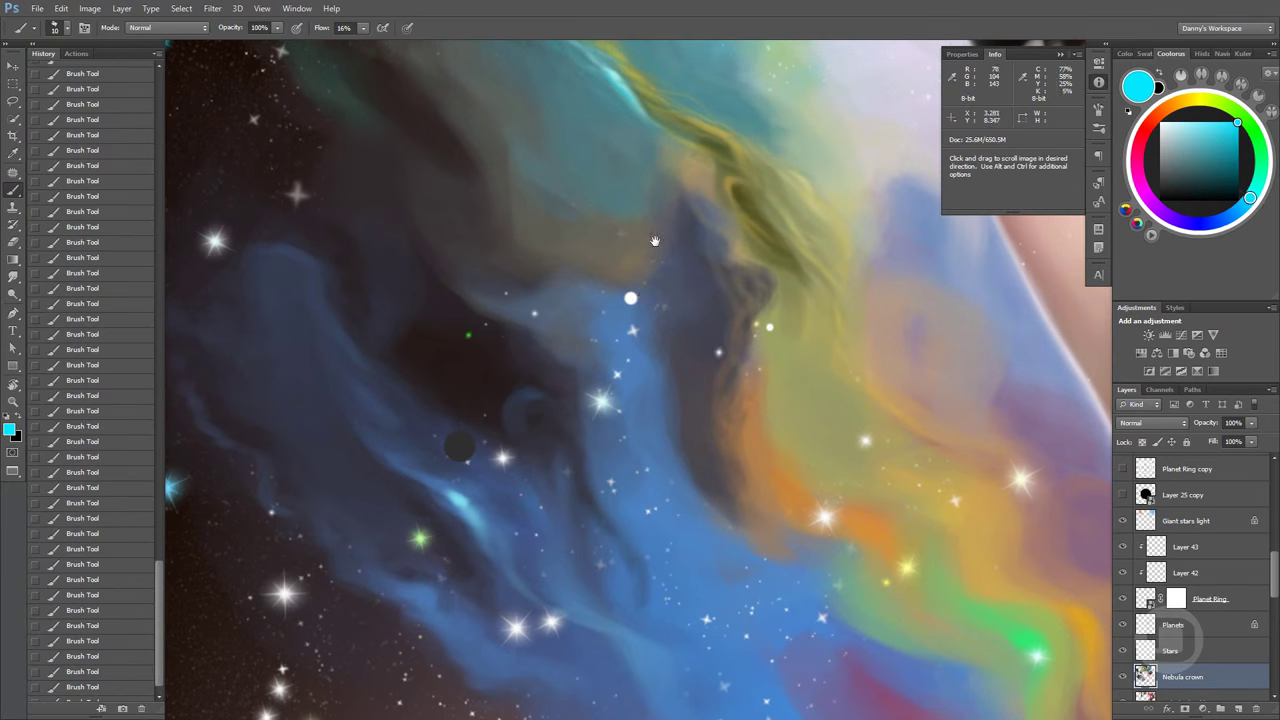
pyautogui.moveTo(655, 241); pyautogui.dragTo(678, 441)
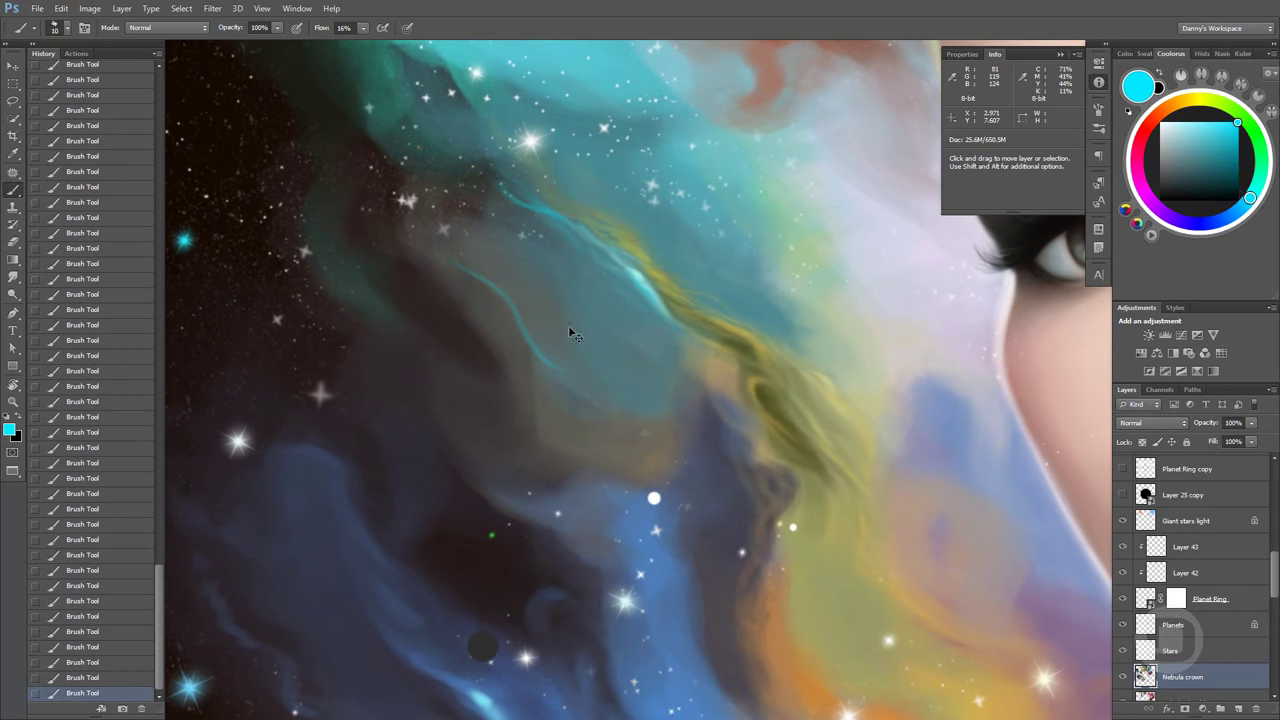
pyautogui.moveTo(462, 257); pyautogui.dragTo(596, 406)
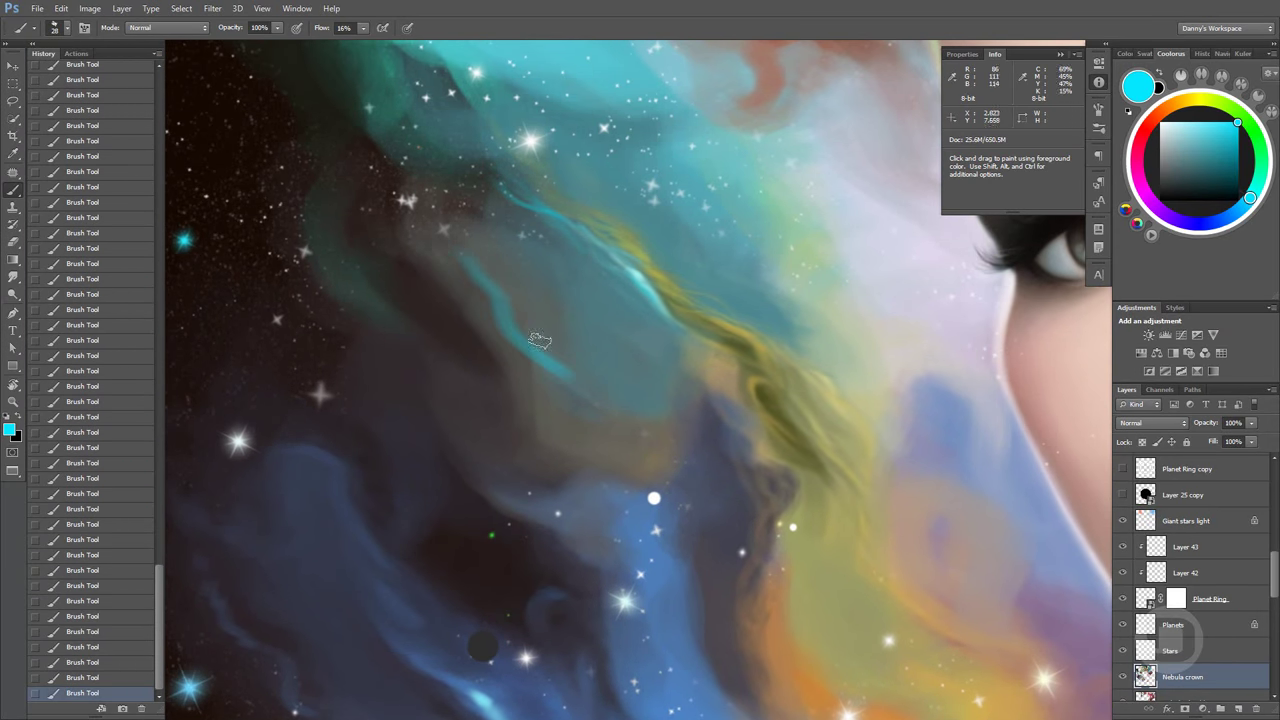
# Resample grey and teal nebula colours, replace the last stroke, and hide the History panel with F9
pyautogui.keyDown('alt'); pyautogui.click(514, 301); pyautogui.keyUp('alt')
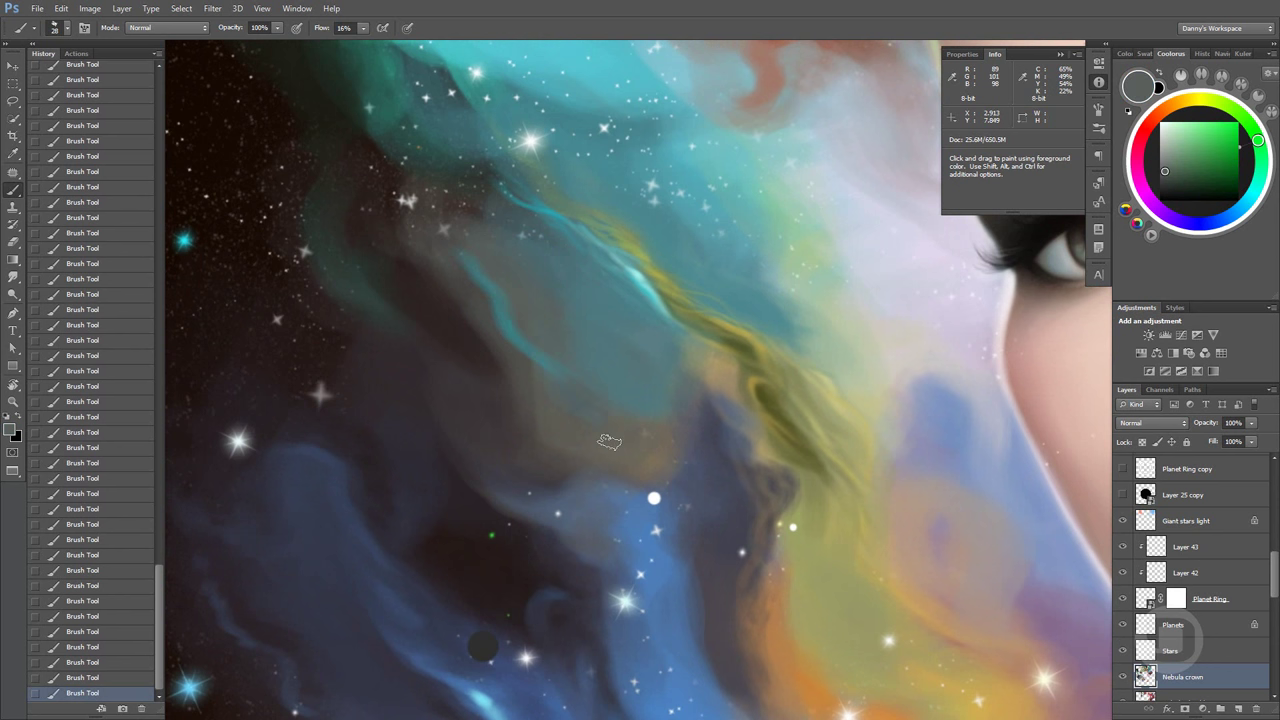
pyautogui.keyDown('alt'); pyautogui.click(608, 441); pyautogui.keyUp('alt')
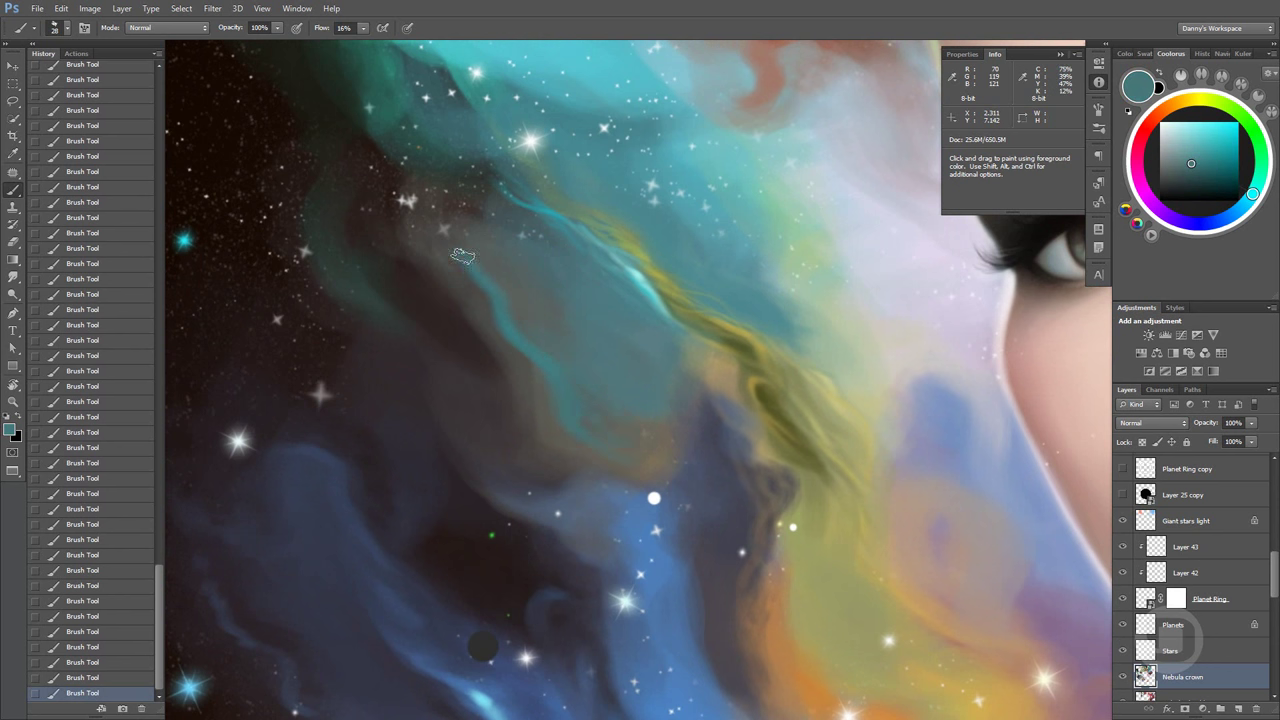
pyautogui.keyDown('alt'); pyautogui.click(497, 277); pyautogui.keyUp('alt')
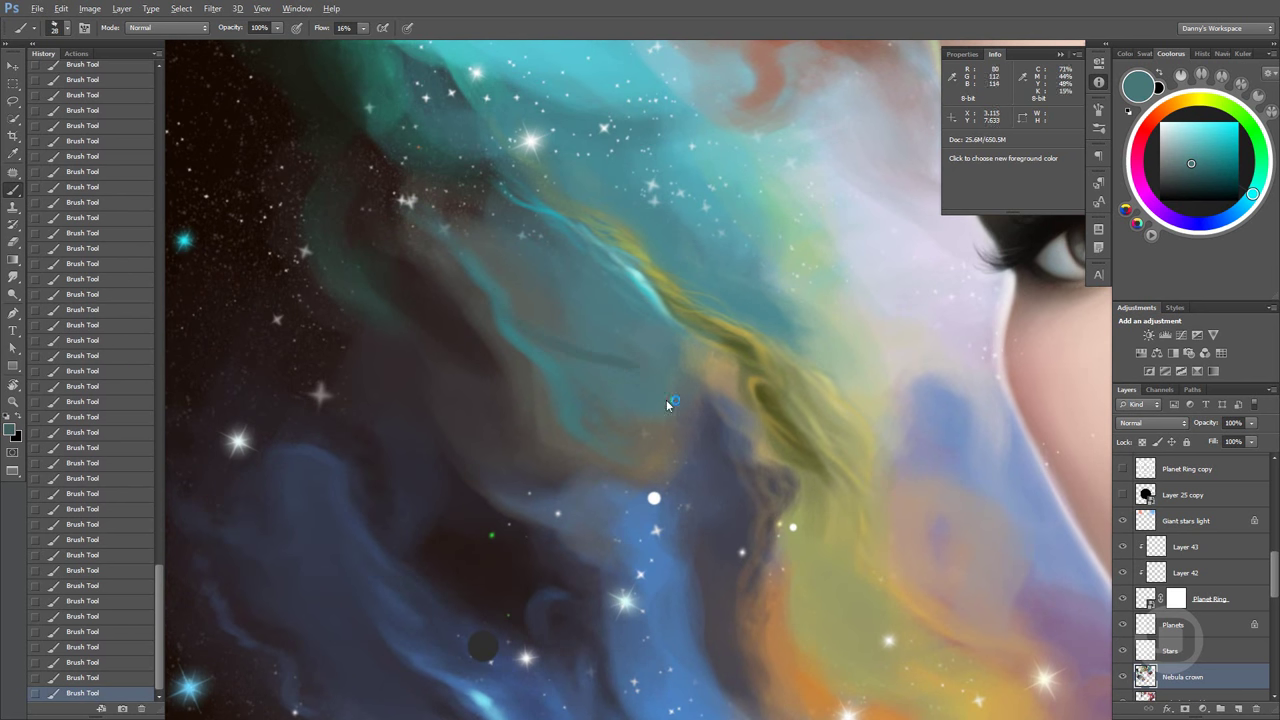
pyautogui.hotkey('ctrl', 'z')
pyautogui.keyDown('alt'); pyautogui.click(533, 292); pyautogui.keyUp('alt')
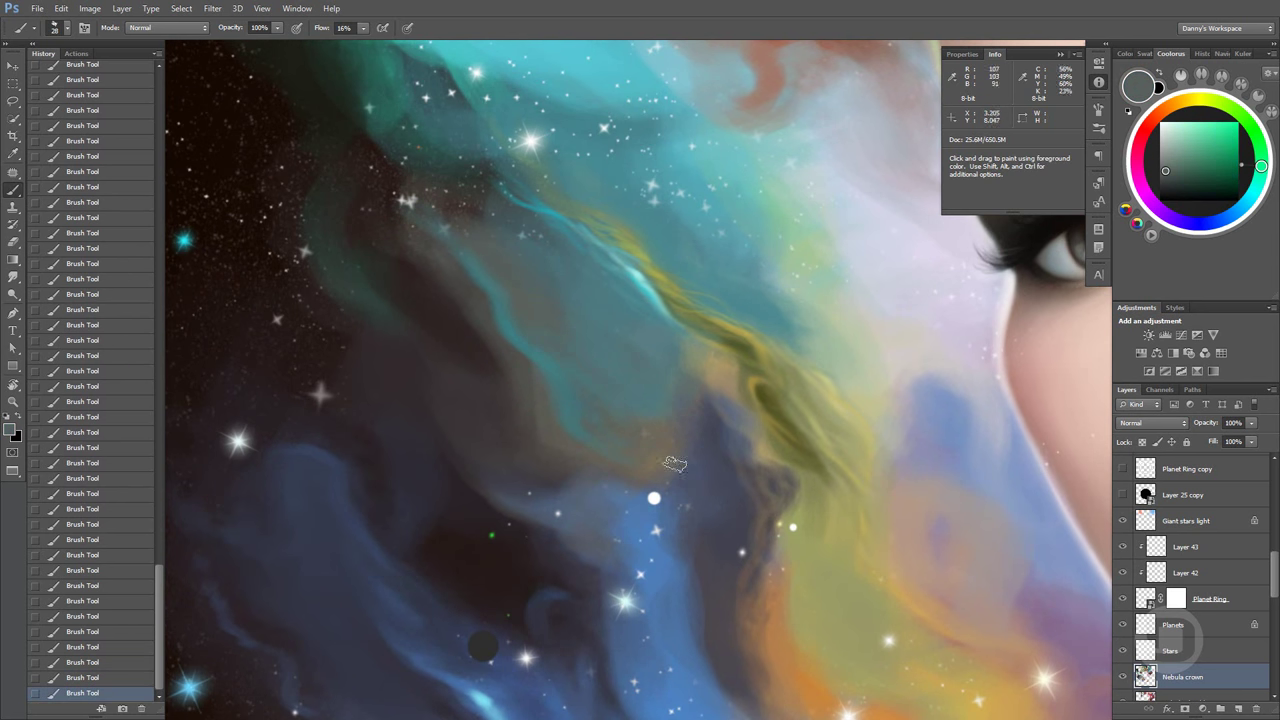
pyautogui.click(683, 458)
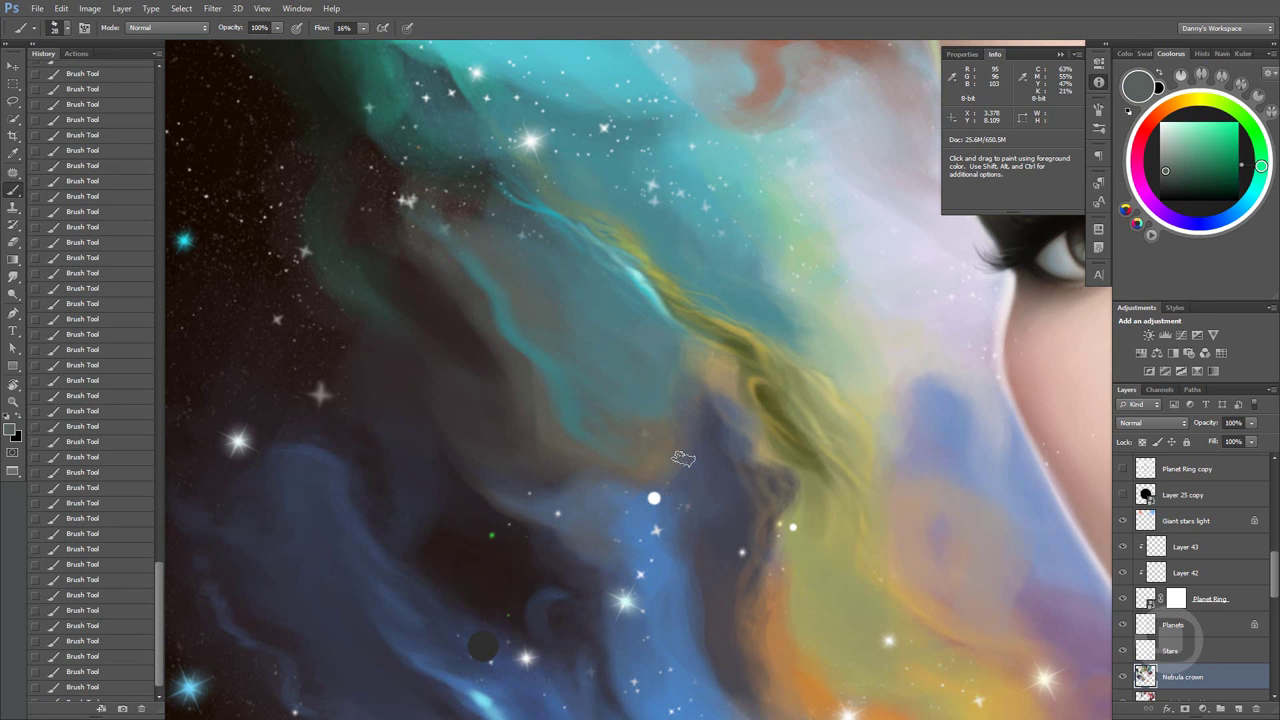
pyautogui.press('F9')
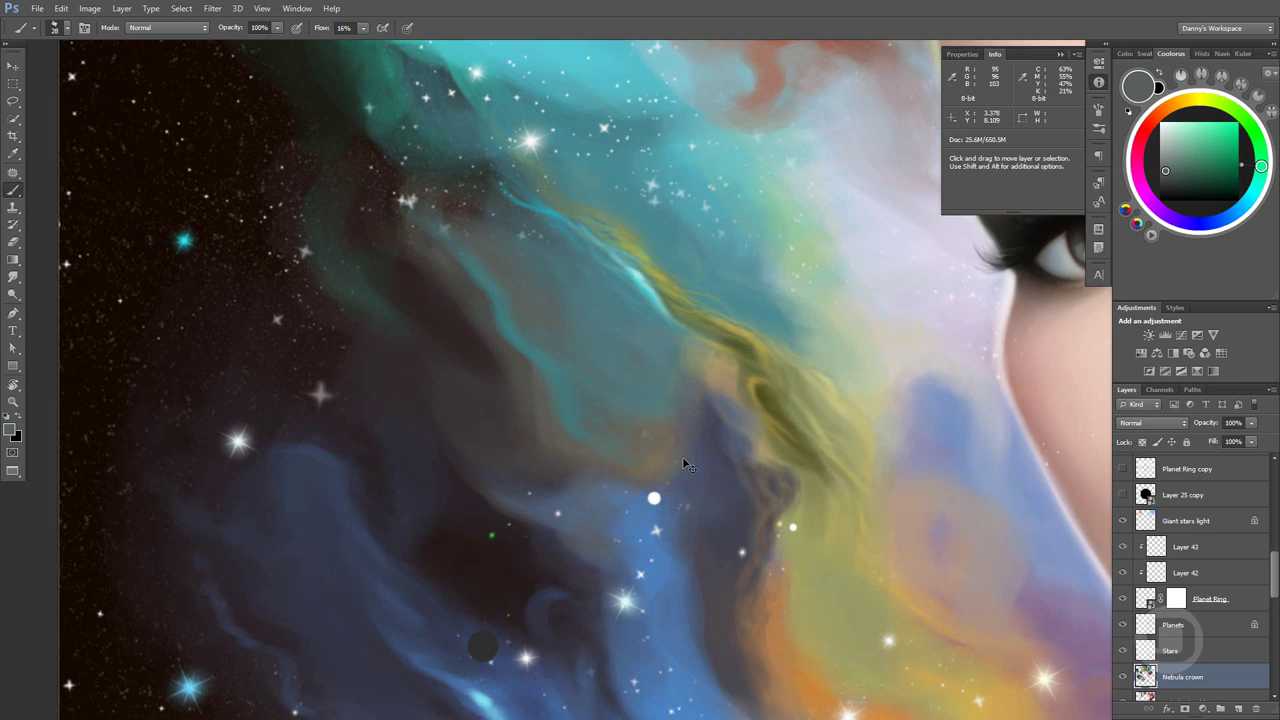
# Close the Info panel and zoom in on the lower-left nebula
pyautogui.click(1060, 53)
pyautogui.keyDown('ctrl'); pyautogui.keyDown('alt'); pyautogui.click(983, 517); pyautogui.keyUp('alt'); pyautogui.keyUp('ctrl')
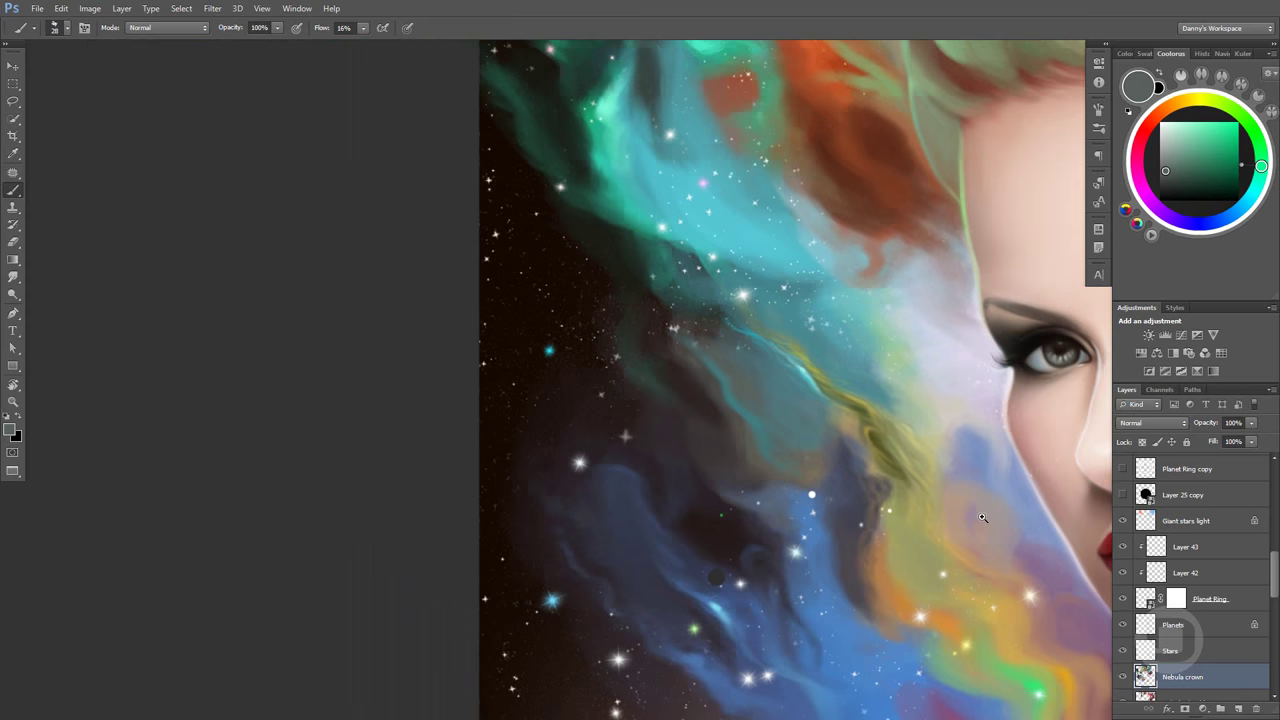
pyautogui.moveTo(983, 517); pyautogui.dragTo(970, 535)
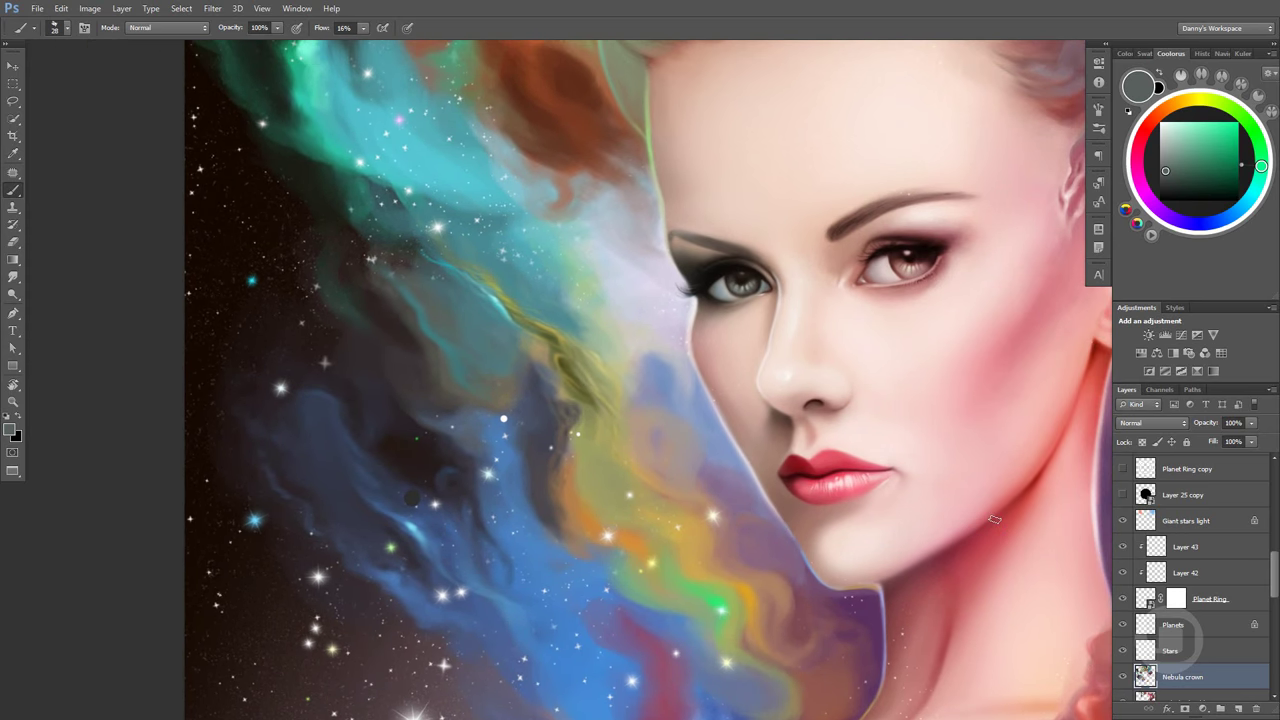
pyautogui.keyDown('ctrl'); pyautogui.click(460, 564); pyautogui.keyUp('ctrl')
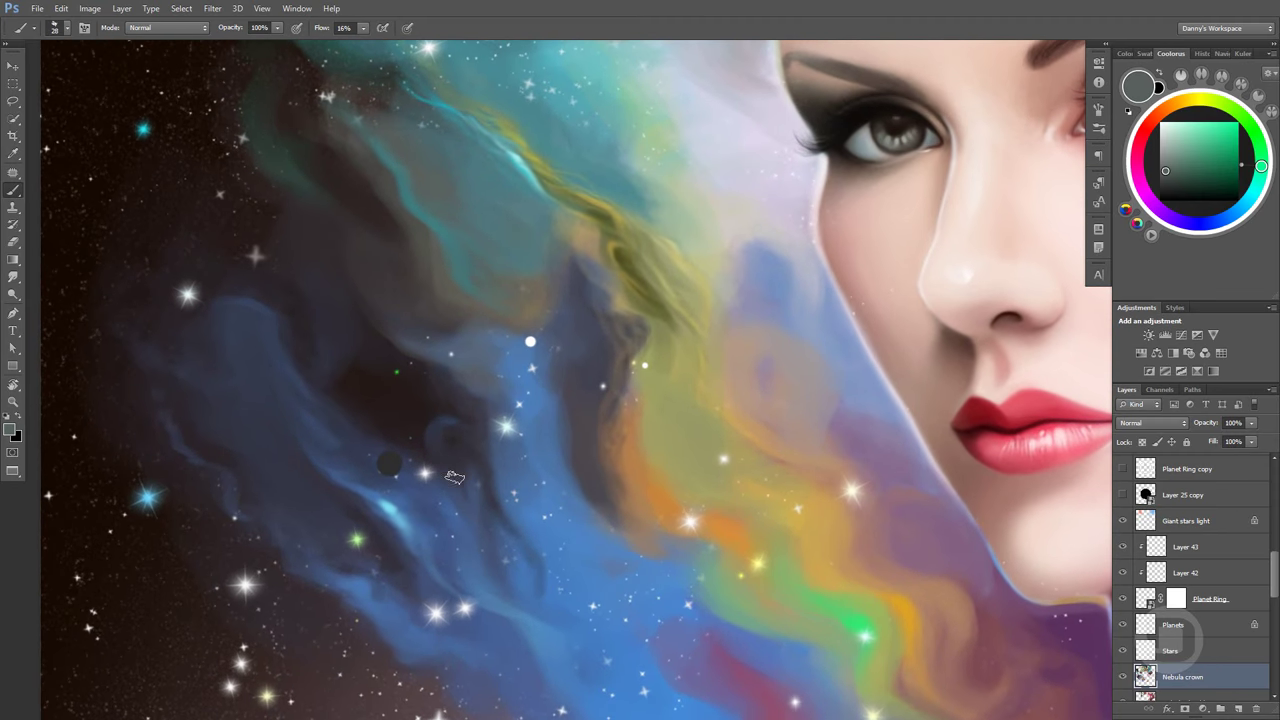
# Sample navy, near-black and medium blue tones from the nebula, then zoom closer on the wisps
pyautogui.keyDown('alt'); pyautogui.click(401, 433); pyautogui.keyUp('alt')
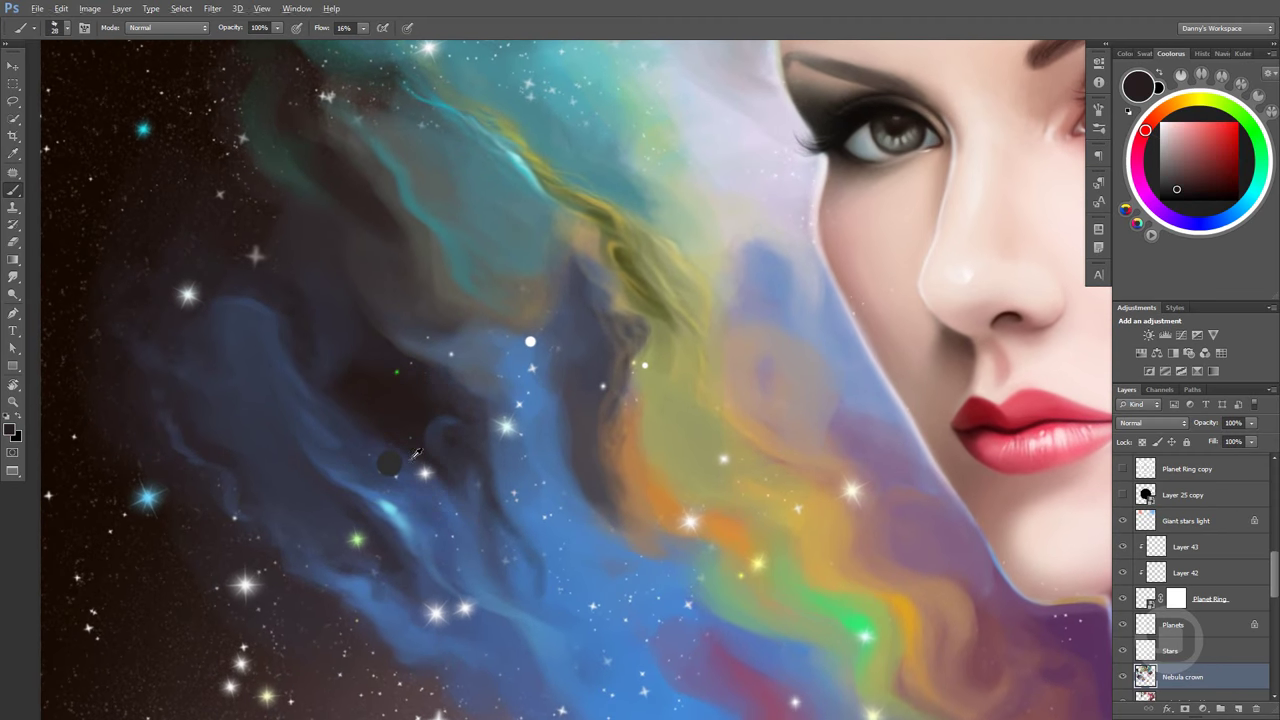
pyautogui.keyDown('alt'); pyautogui.click(410, 454); pyautogui.keyUp('alt')
pyautogui.keyDown('alt'); pyautogui.click(411, 435); pyautogui.keyUp('alt')
pyautogui.keyDown('alt'); pyautogui.click(433, 507); pyautogui.keyUp('alt')
pyautogui.keyDown('alt'); pyautogui.click(429, 517); pyautogui.keyUp('alt')
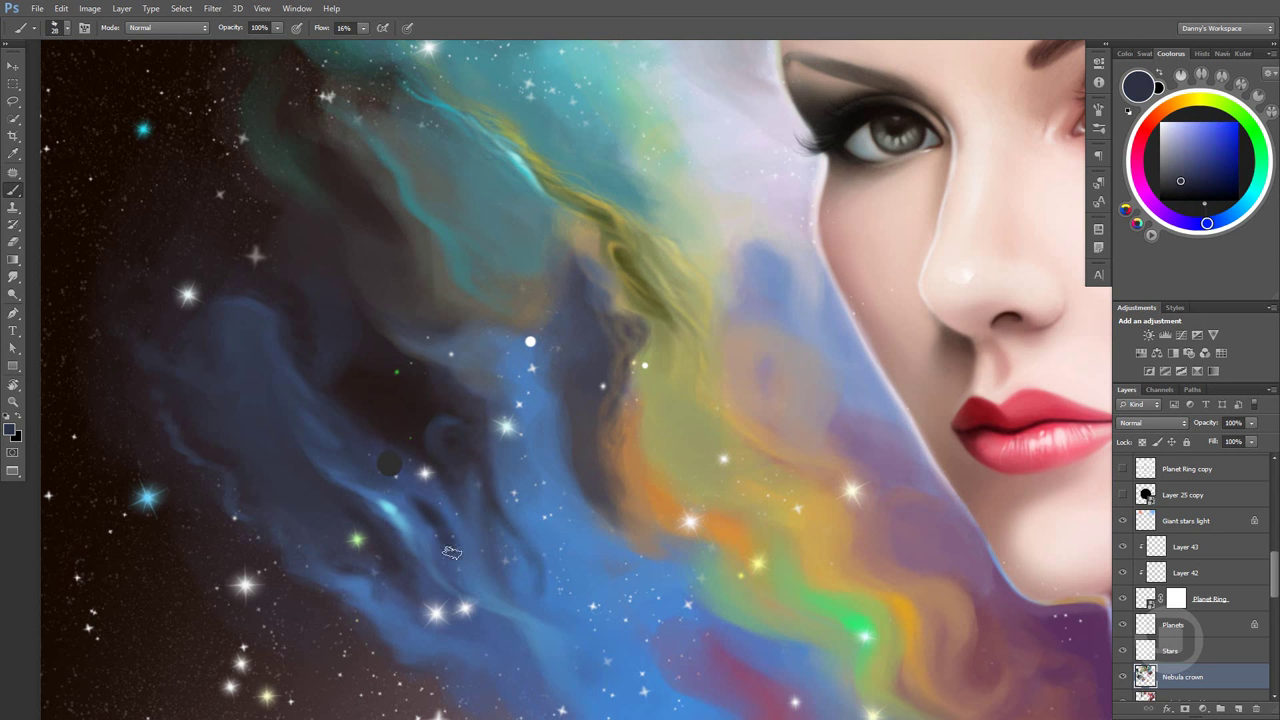
pyautogui.keyDown('alt'); pyautogui.click(450, 520); pyautogui.keyUp('alt')
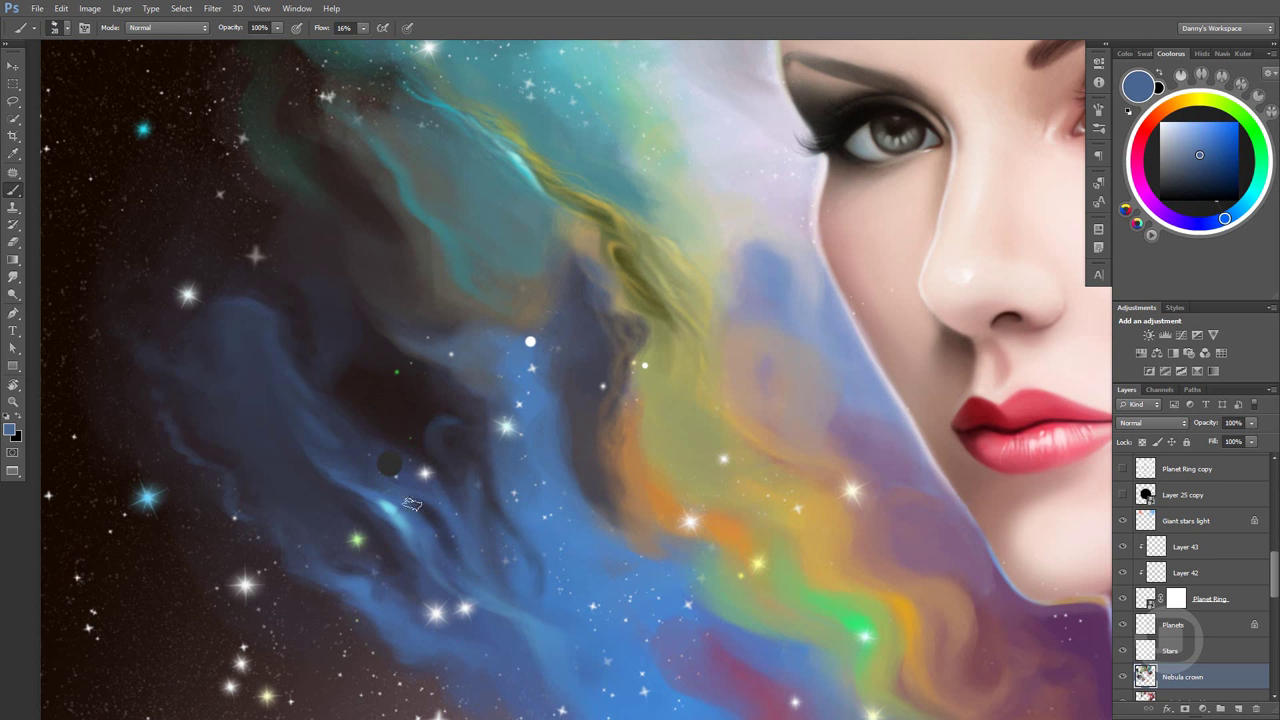
pyautogui.keyDown('alt'); pyautogui.click(392, 462); pyautogui.keyUp('alt')
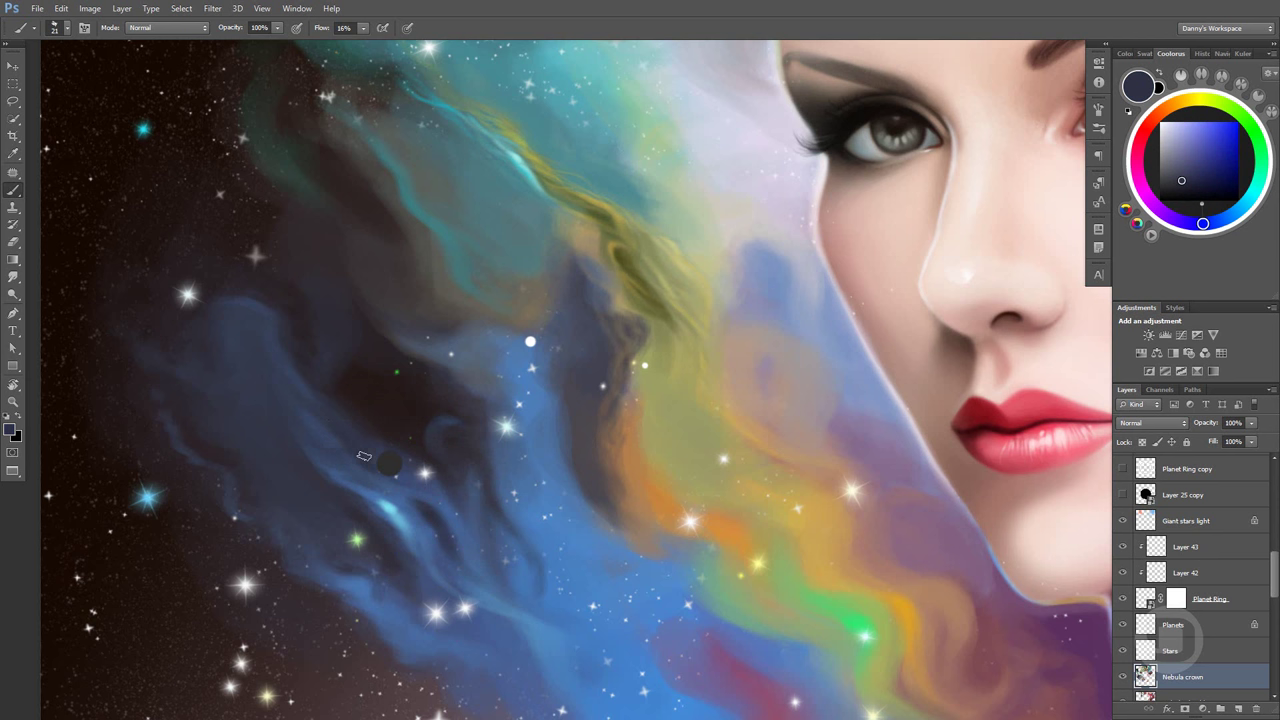
pyautogui.keyDown('alt'); pyautogui.click(361, 421); pyautogui.keyUp('alt')
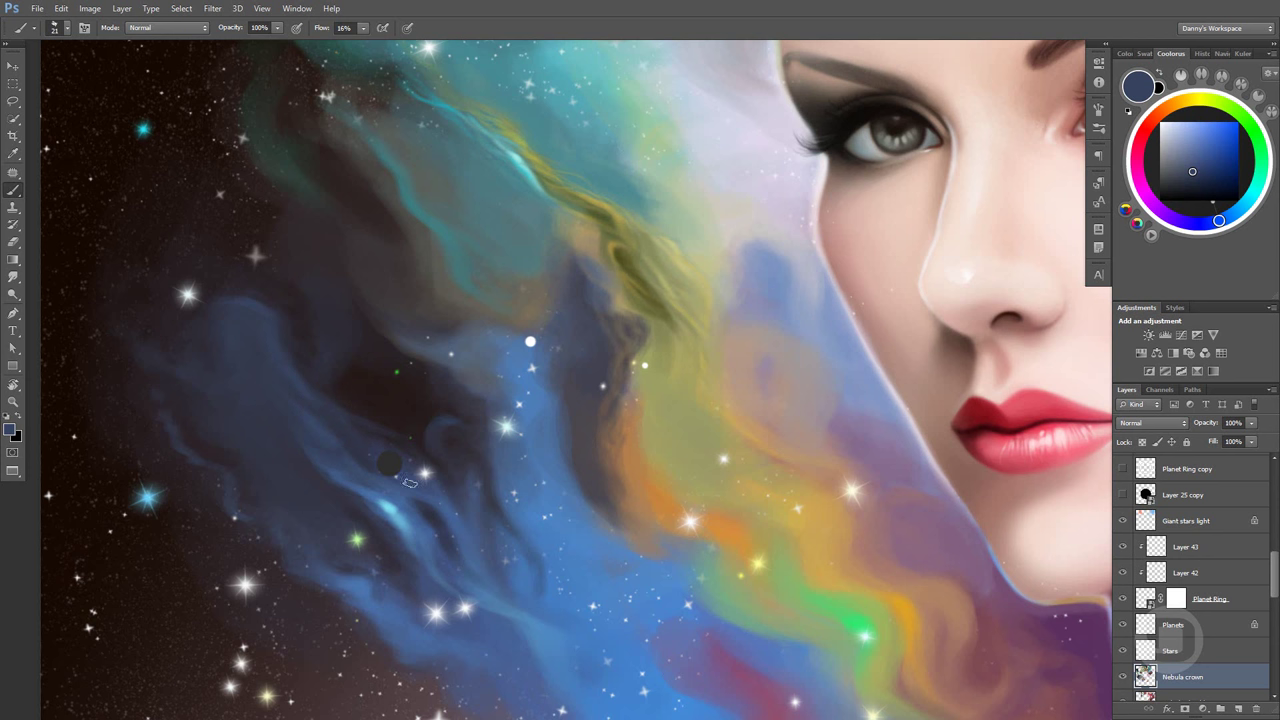
pyautogui.scroll(1, 409, 483)
pyautogui.keyDown('alt'); pyautogui.click(387, 509); pyautogui.keyUp('alt')
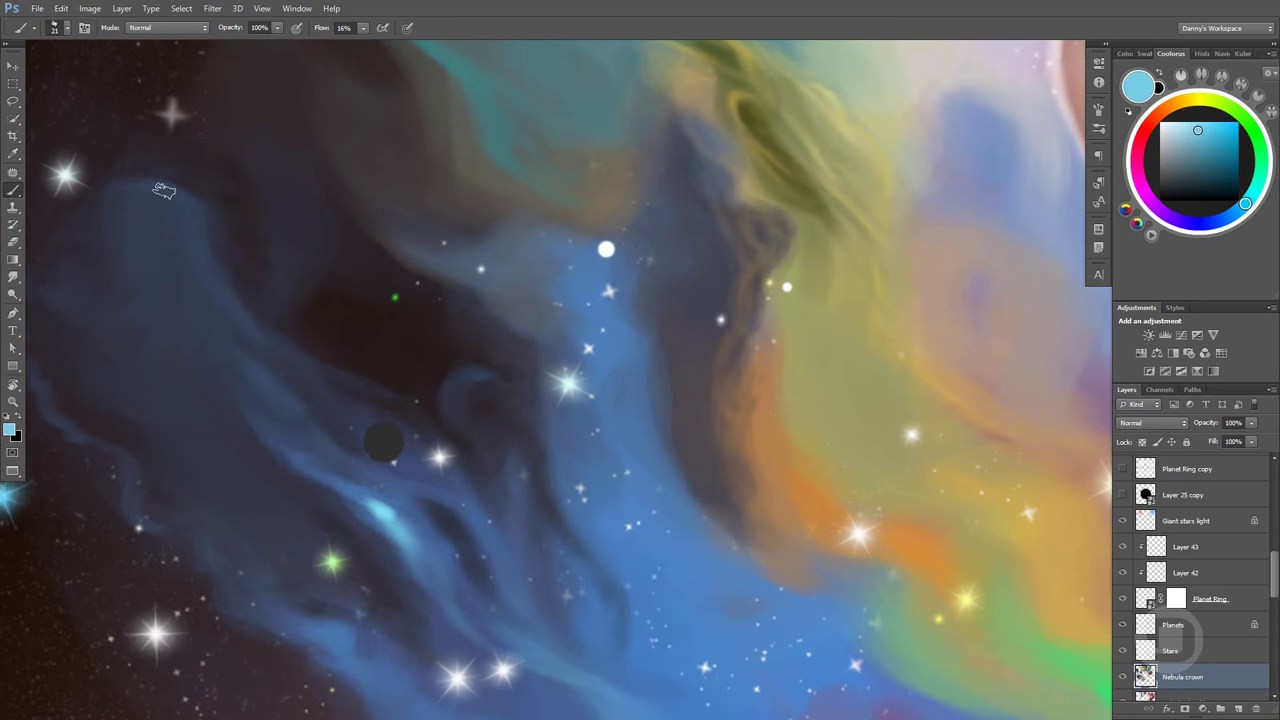
# Shrink the brush to size 13 and paint thin light-blue strands down the wisp
pyautogui.moveTo(164, 190); pyautogui.dragTo(200, 250)
pyautogui.moveTo(181, 206); pyautogui.dragTo(185, 292)
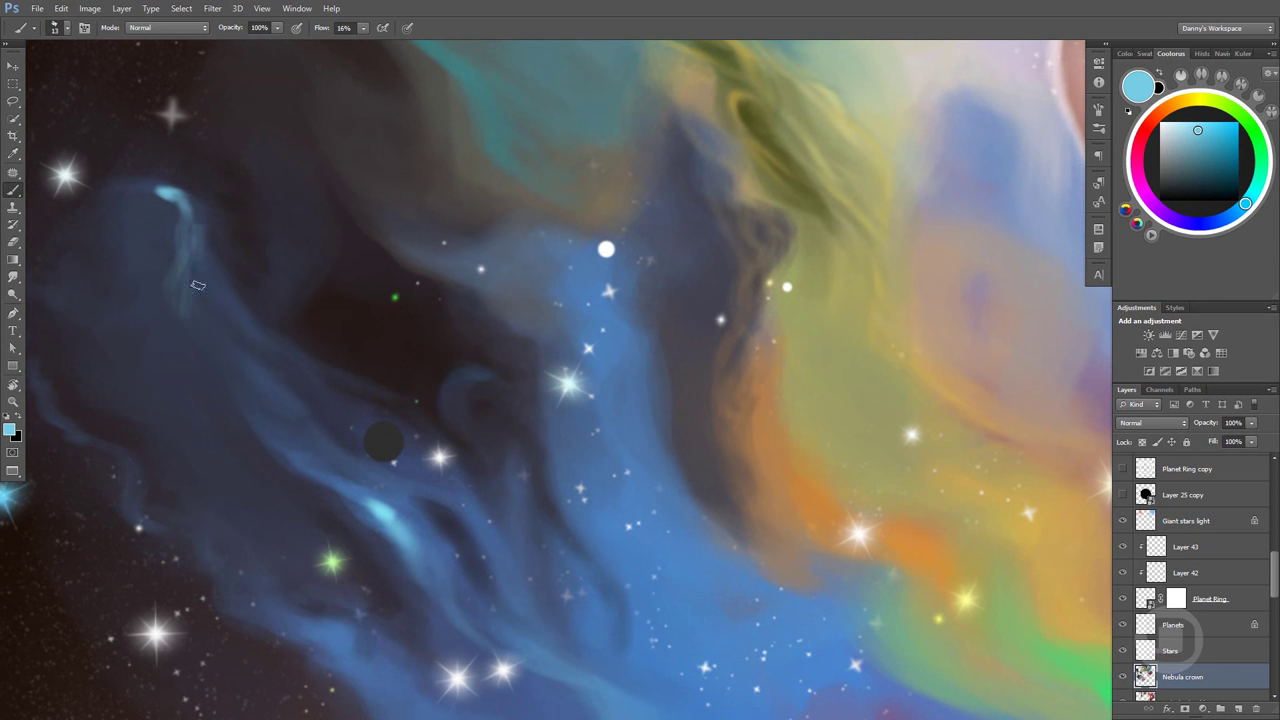
pyautogui.moveTo(190, 222); pyautogui.dragTo(238, 358)
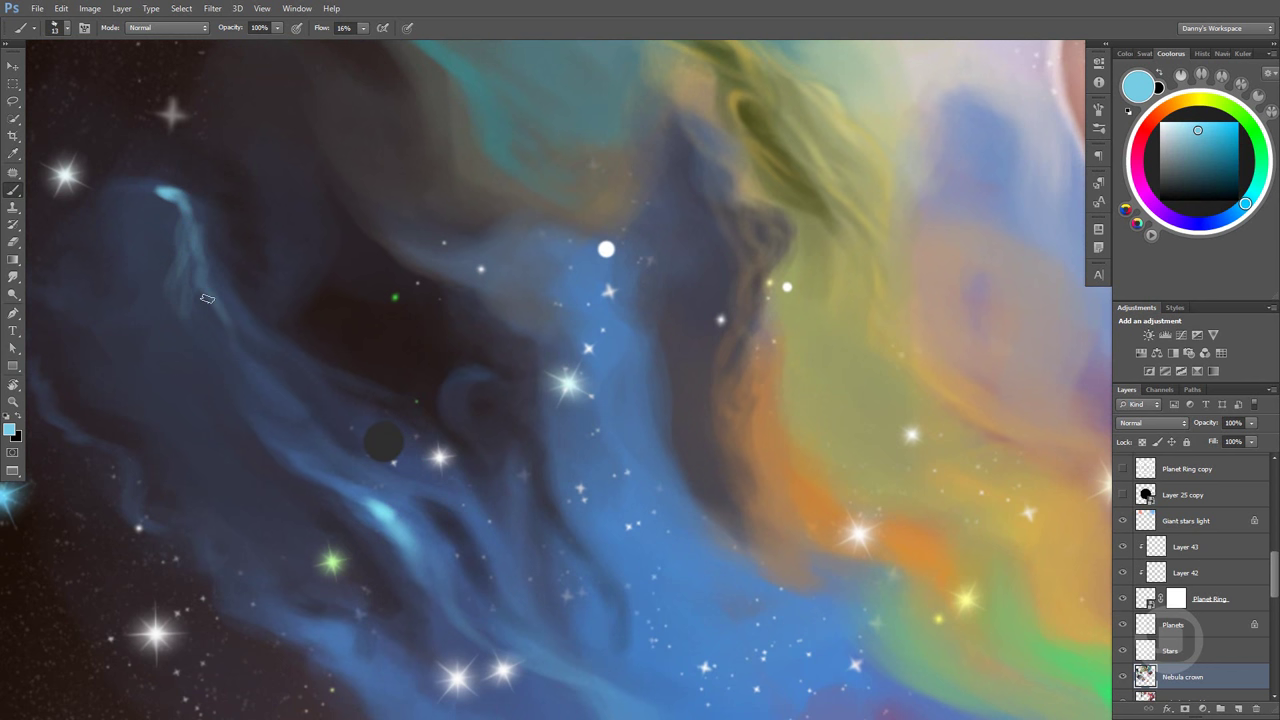
pyautogui.keyDown('alt'); pyautogui.click(190, 240); pyautogui.keyUp('alt')
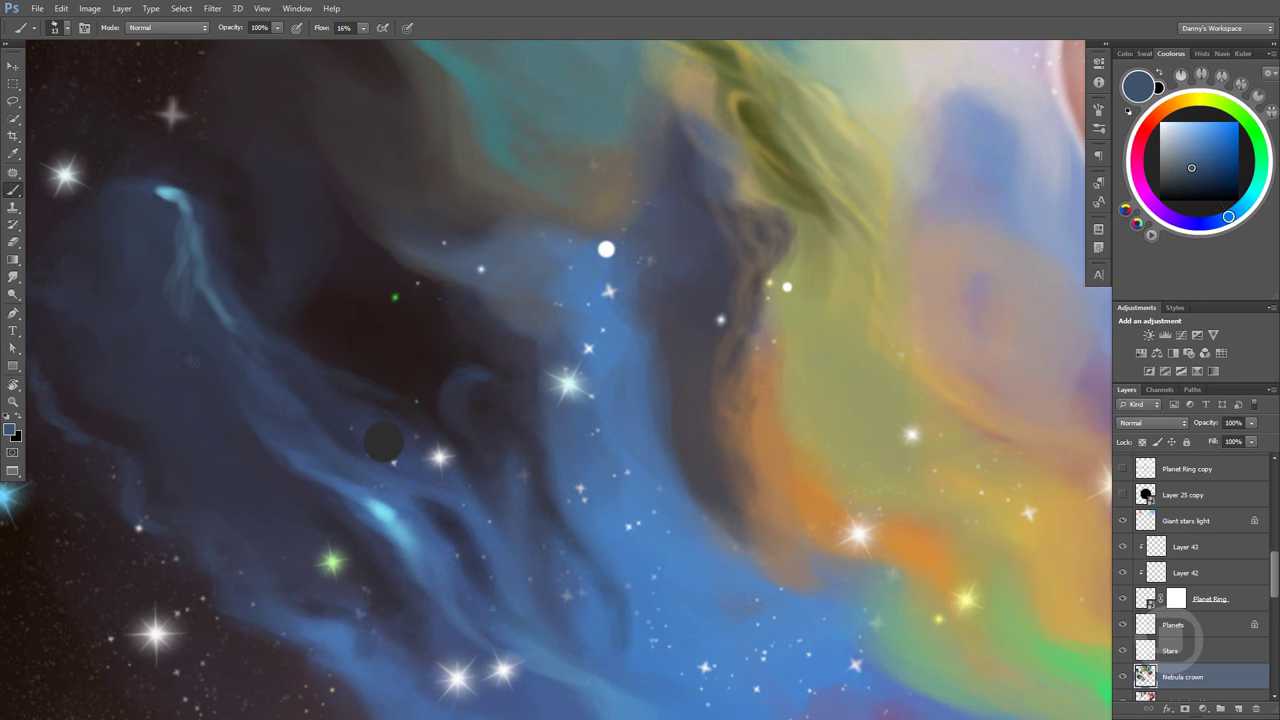
pyautogui.keyDown('alt'); pyautogui.click(190, 298); pyautogui.keyUp('alt')
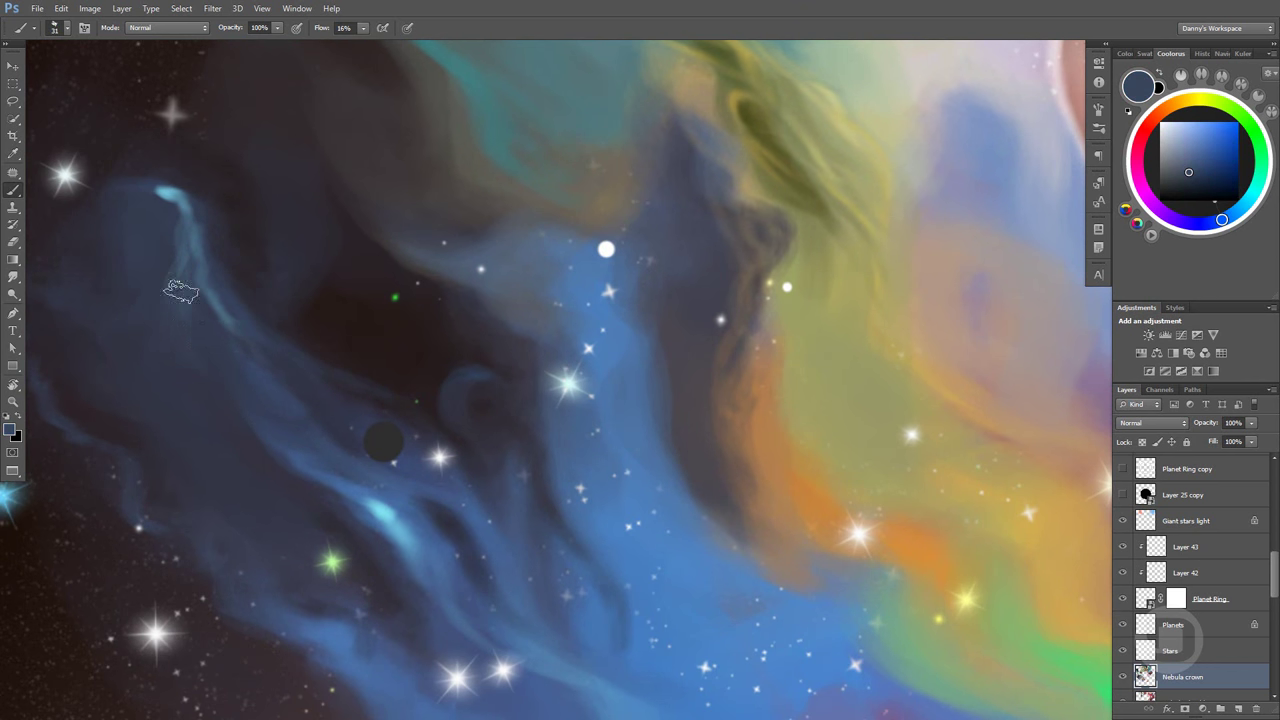
pyautogui.keyDown('alt'); pyautogui.click(198, 280); pyautogui.keyUp('alt')
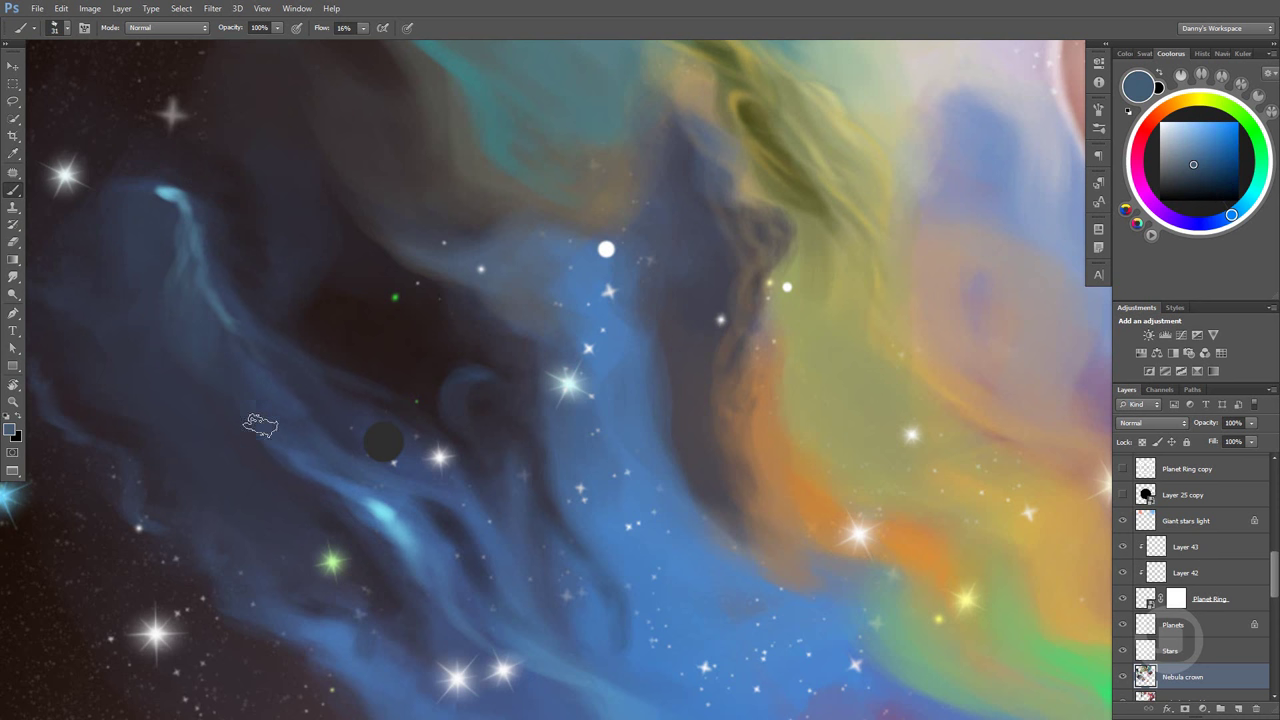
# Set brush size 14 and 98% opacity, then brighten the wisp tip with light cyan-blue
pyautogui.press('9')
pyautogui.press('8')
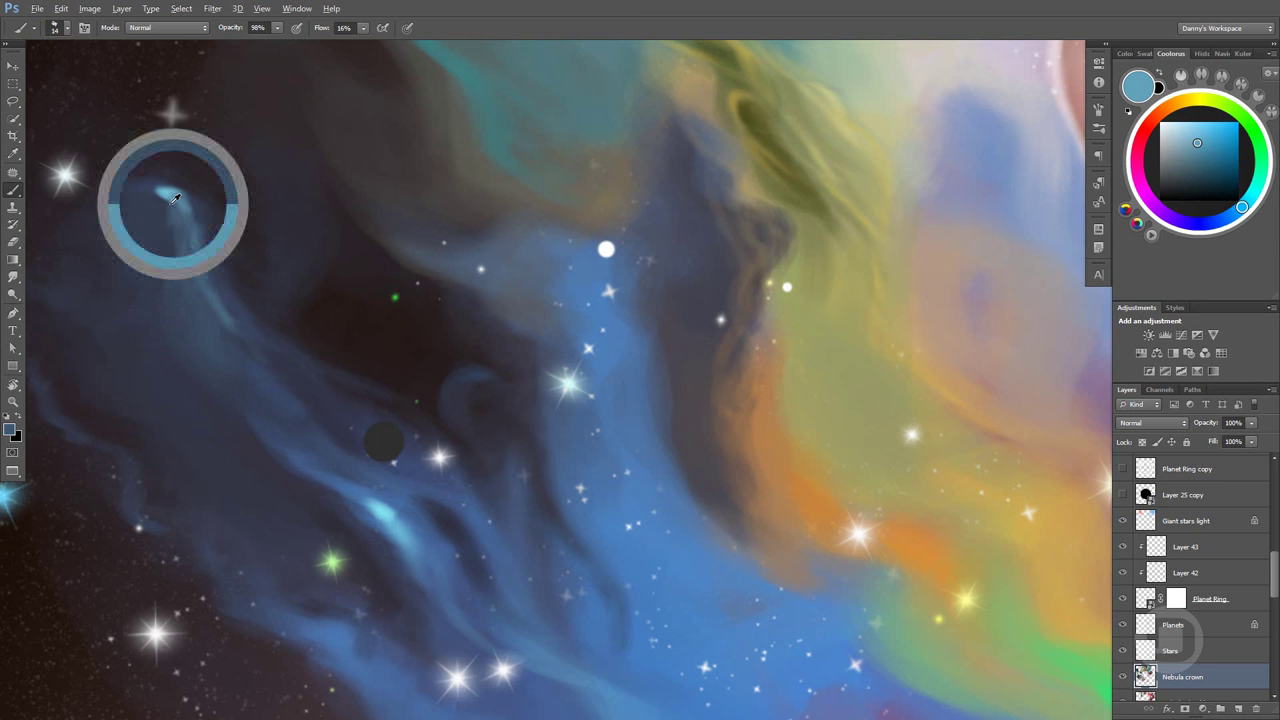
pyautogui.keyDown('alt'); pyautogui.click(170, 193); pyautogui.keyUp('alt')
pyautogui.keyDown('alt'); pyautogui.click(188, 235); pyautogui.keyUp('alt')
pyautogui.keyDown('alt'); pyautogui.click(173, 196); pyautogui.keyUp('alt')
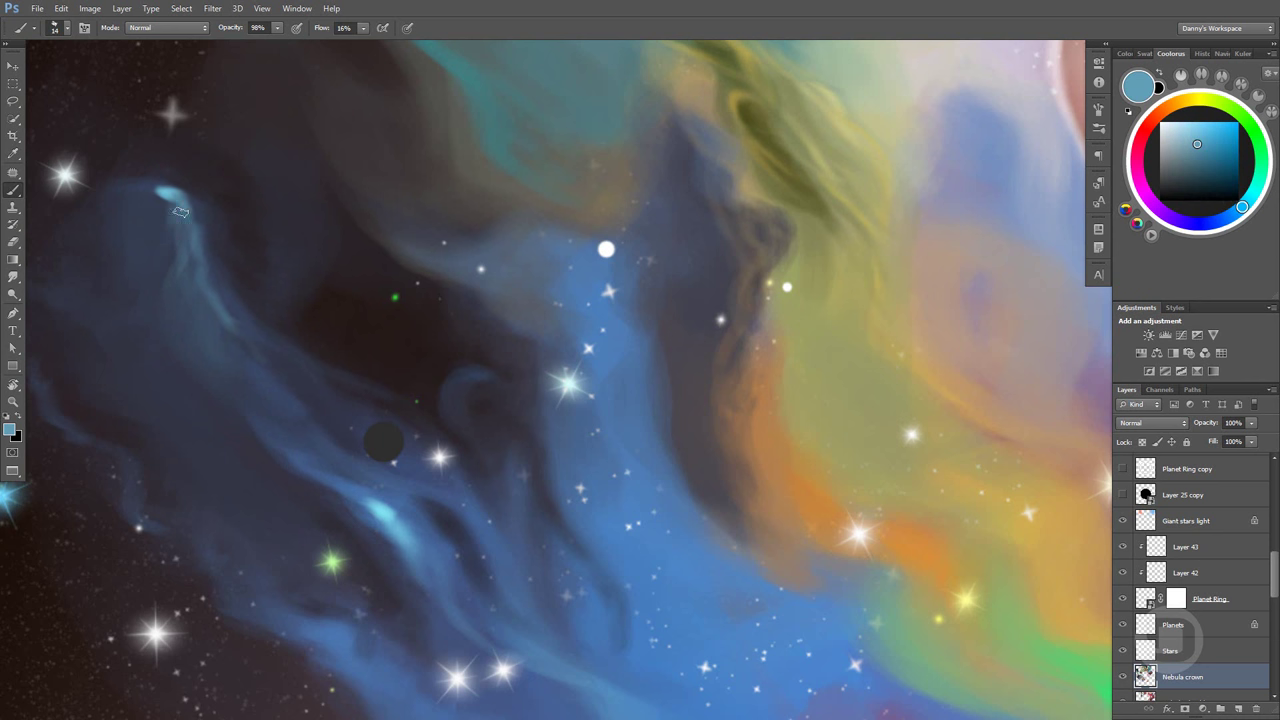
pyautogui.keyDown('alt'); pyautogui.click(190, 199); pyautogui.keyUp('alt')
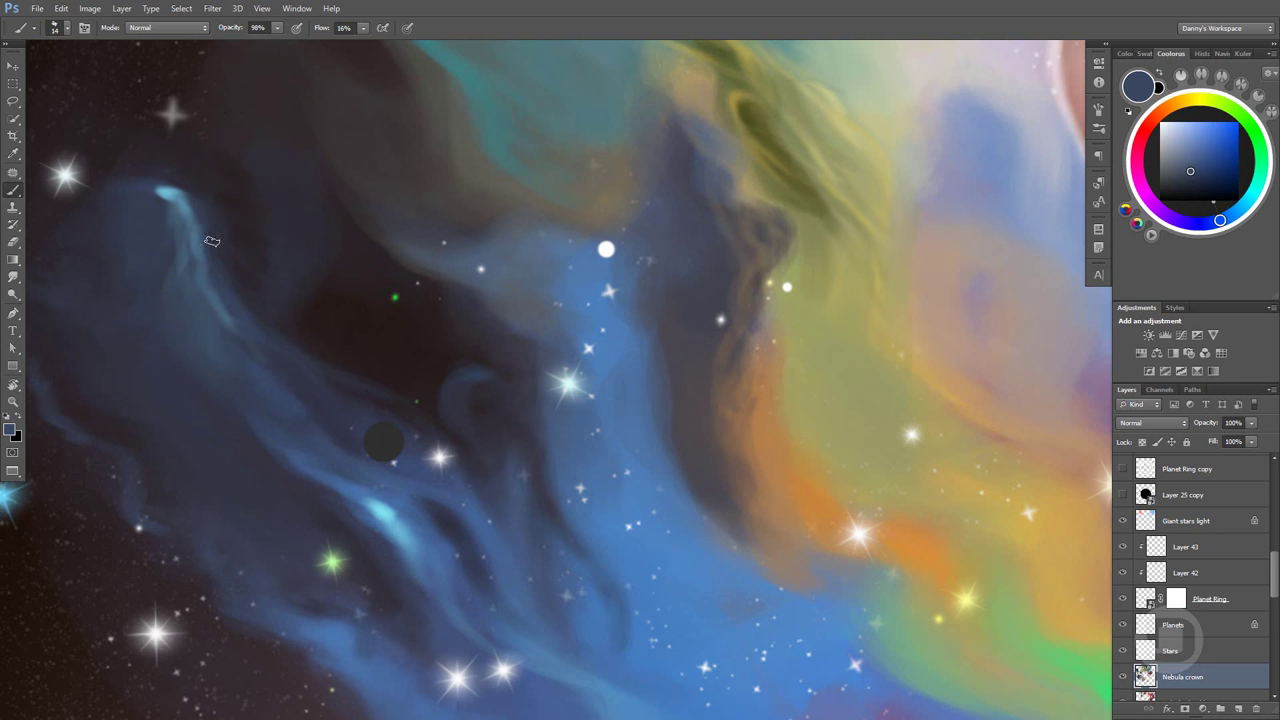
pyautogui.keyDown('alt'); pyautogui.click(166, 188); pyautogui.keyUp('alt')
pyautogui.keyDown('alt'); pyautogui.click(158, 187); pyautogui.keyUp('alt')
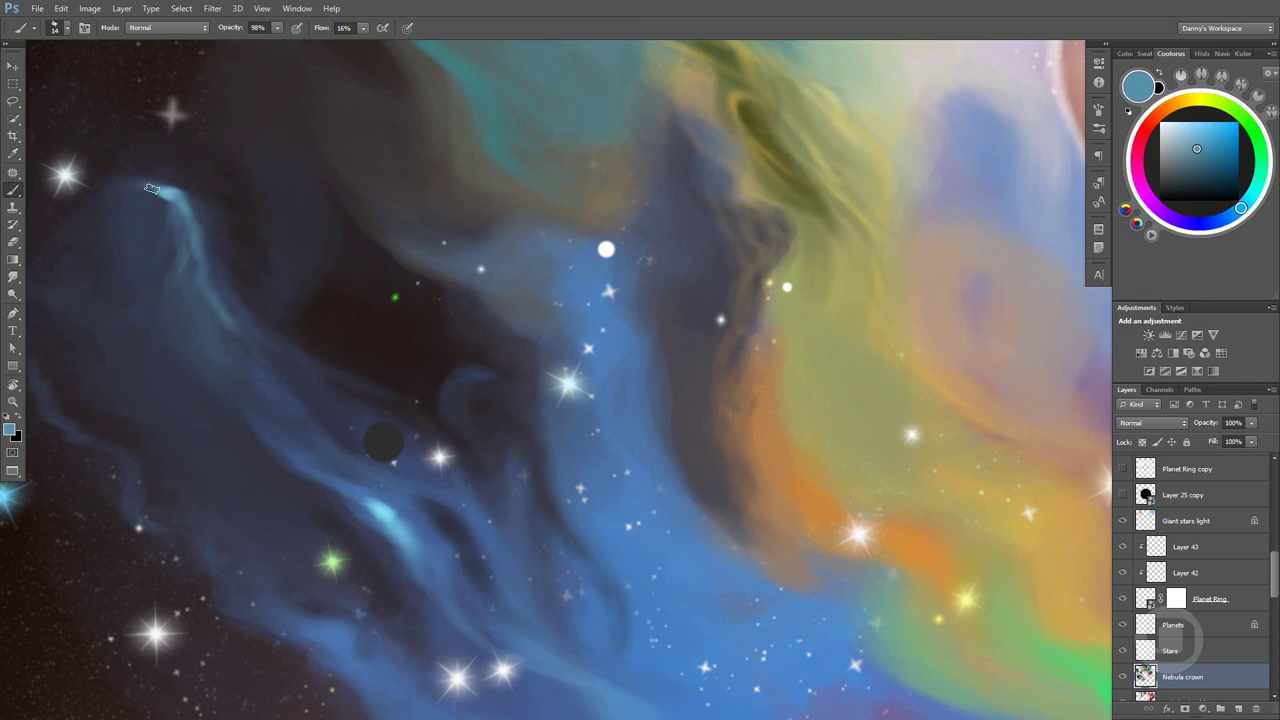
pyautogui.moveTo(158, 187); pyautogui.dragTo(141, 186)
# Sample darker and lighter blues beside the wisp and pan to show more of the left nebula
pyautogui.keyDown('alt'); pyautogui.click(162, 195); pyautogui.keyUp('alt')
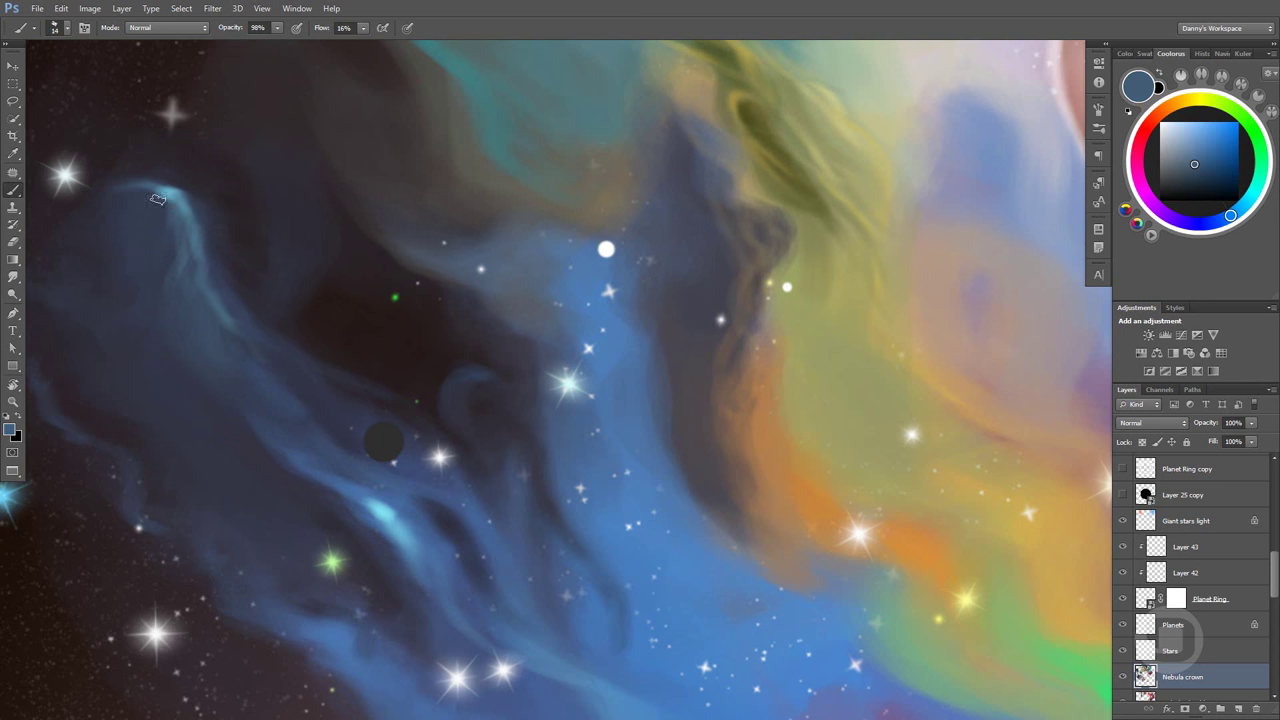
pyautogui.keyDown('alt'); pyautogui.click(172, 203); pyautogui.keyUp('alt')
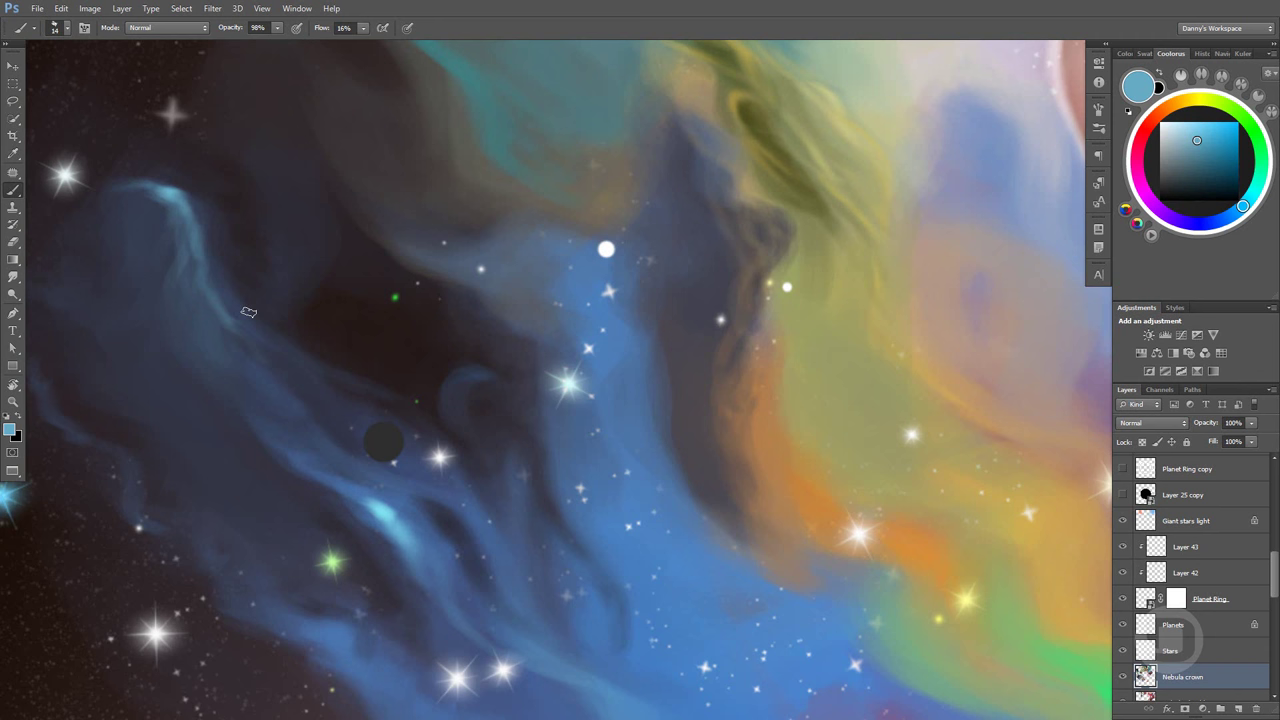
pyautogui.moveTo(248, 312); pyautogui.dragTo(329, 338)
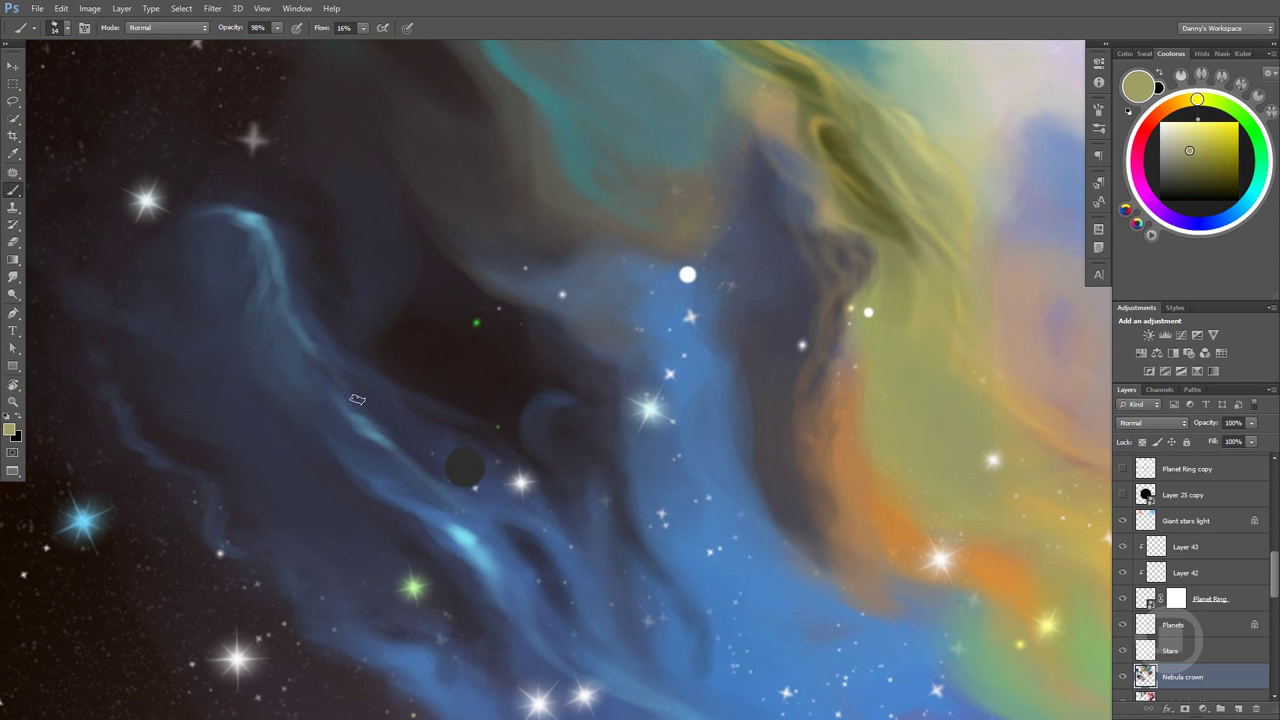
# Shift the paint colour to mint green, paint a soft glow on the wisp, then sample a darker teal
pyautogui.moveTo(354, 400); pyautogui.dragTo(392, 427)
pyautogui.keyDown('alt'); pyautogui.click(396, 438); pyautogui.keyUp('alt')
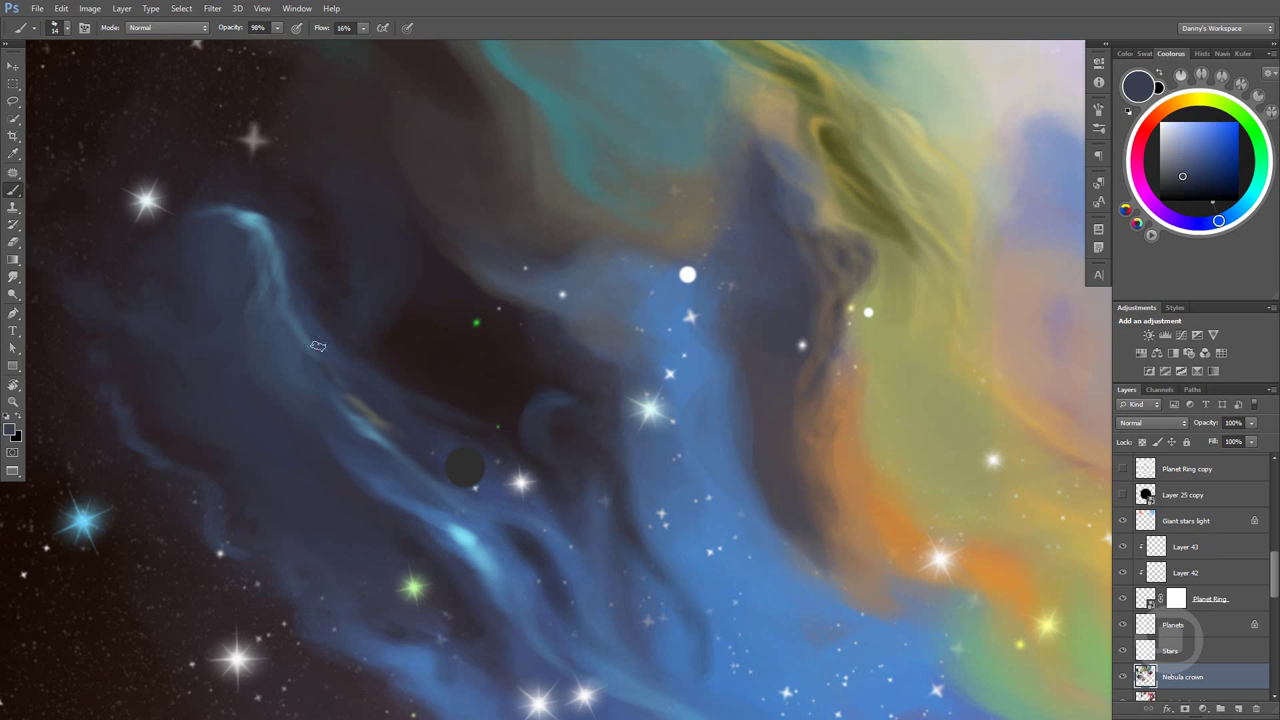
pyautogui.moveTo(423, 395); pyautogui.dragTo(440, 345)
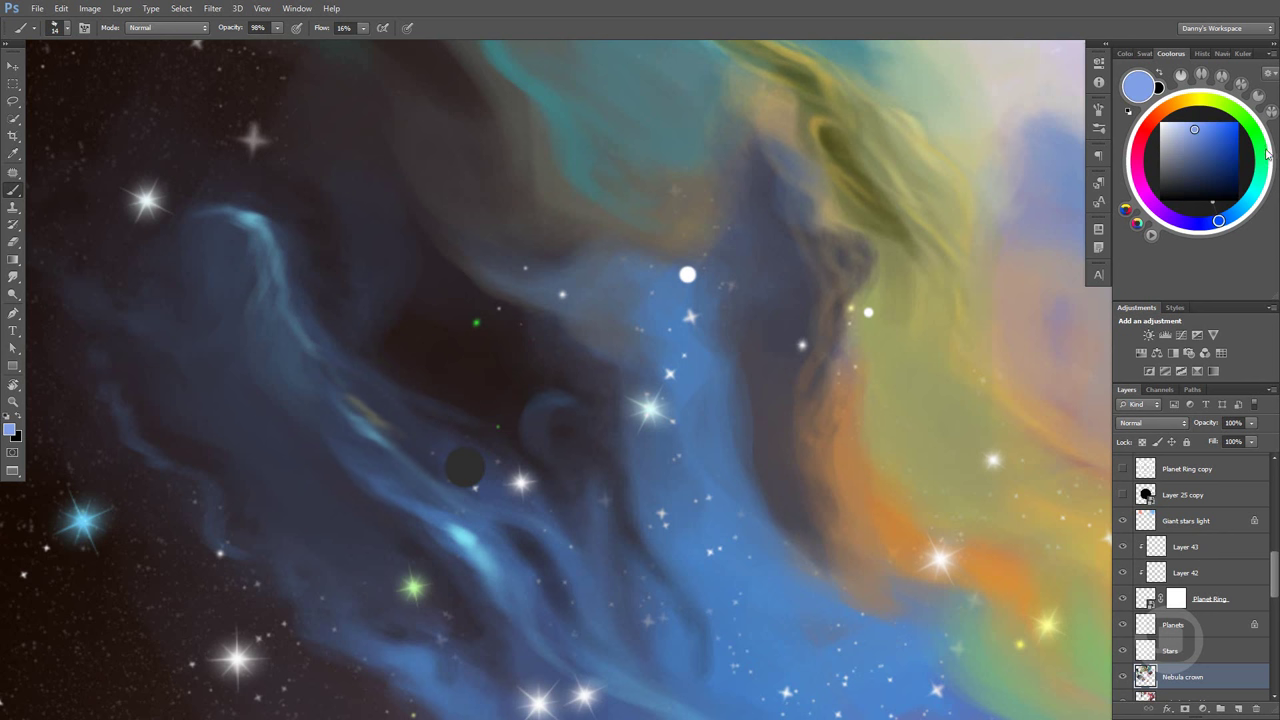
pyautogui.moveTo(1256, 158); pyautogui.dragTo(1247, 172)
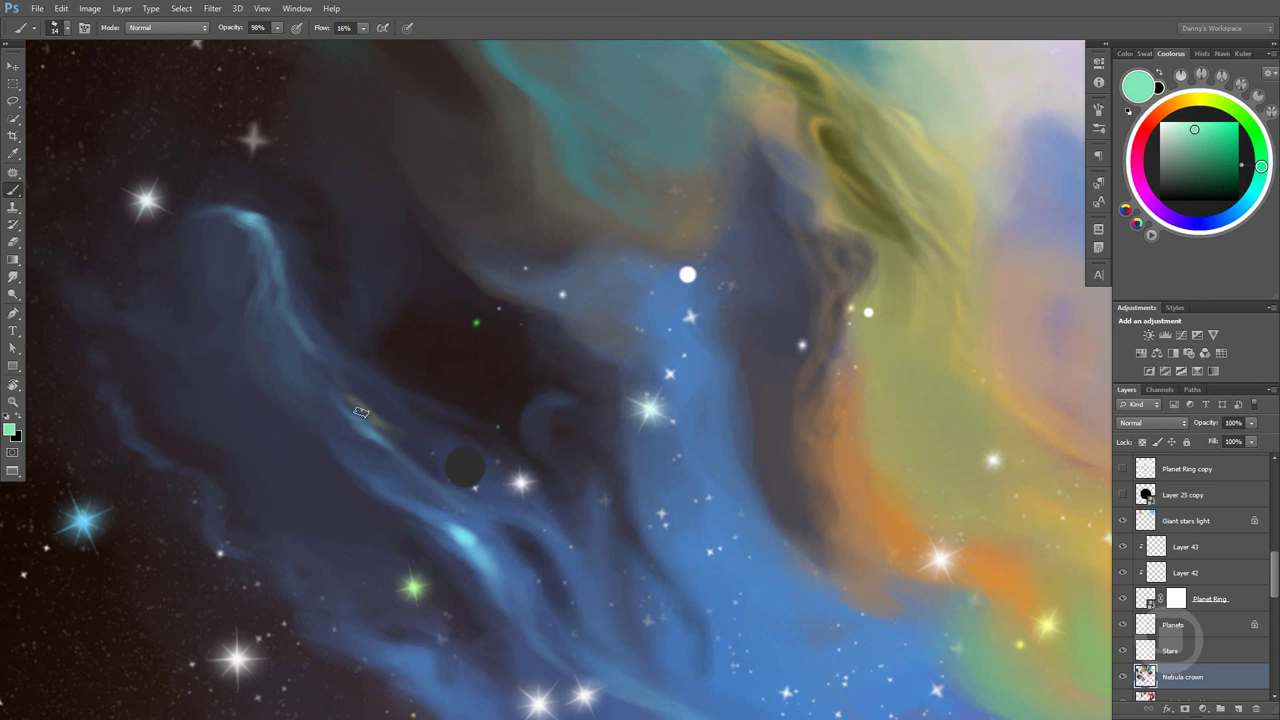
pyautogui.moveTo(356, 410)
pyautogui.mouseDown()
pyautogui.moveTo(378, 425)
pyautogui.moveTo(340, 400)
pyautogui.moveTo(378, 428)
pyautogui.moveTo(322, 388)
pyautogui.moveTo(405, 440)
pyautogui.mouseUp()
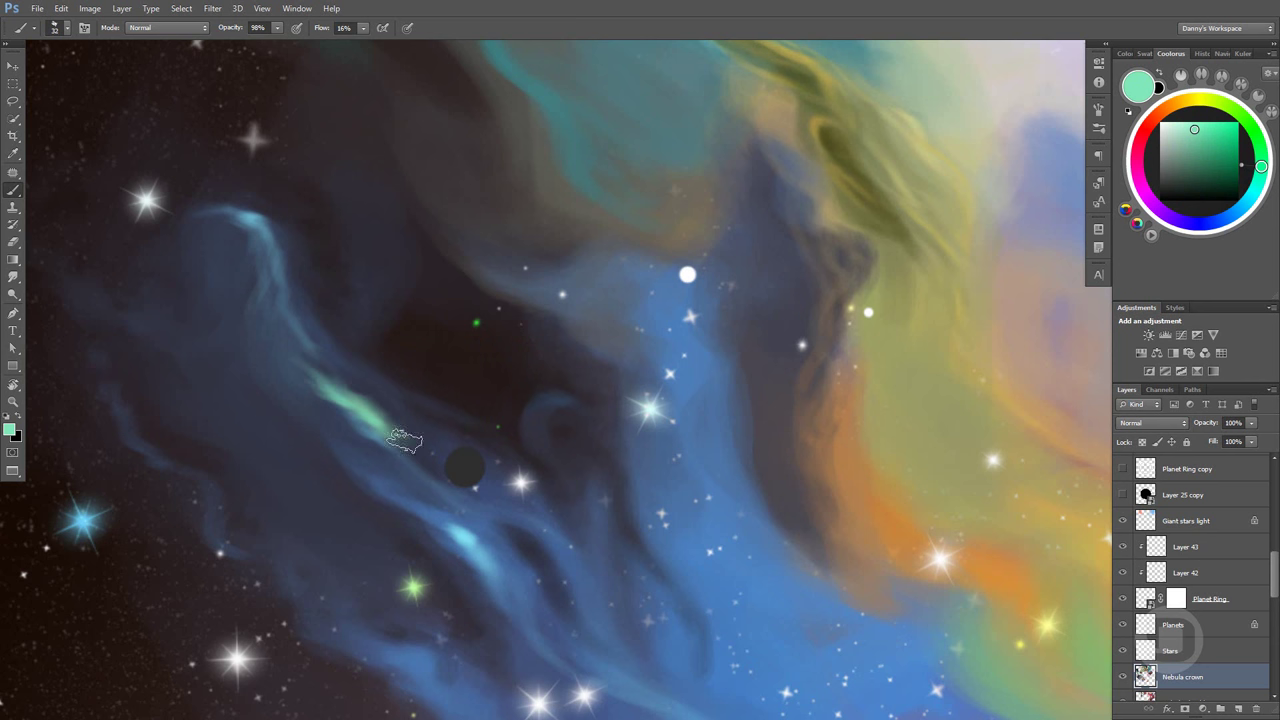
pyautogui.press('alt')
pyautogui.keyDown('alt'); pyautogui.click(413, 440); pyautogui.keyUp('alt')
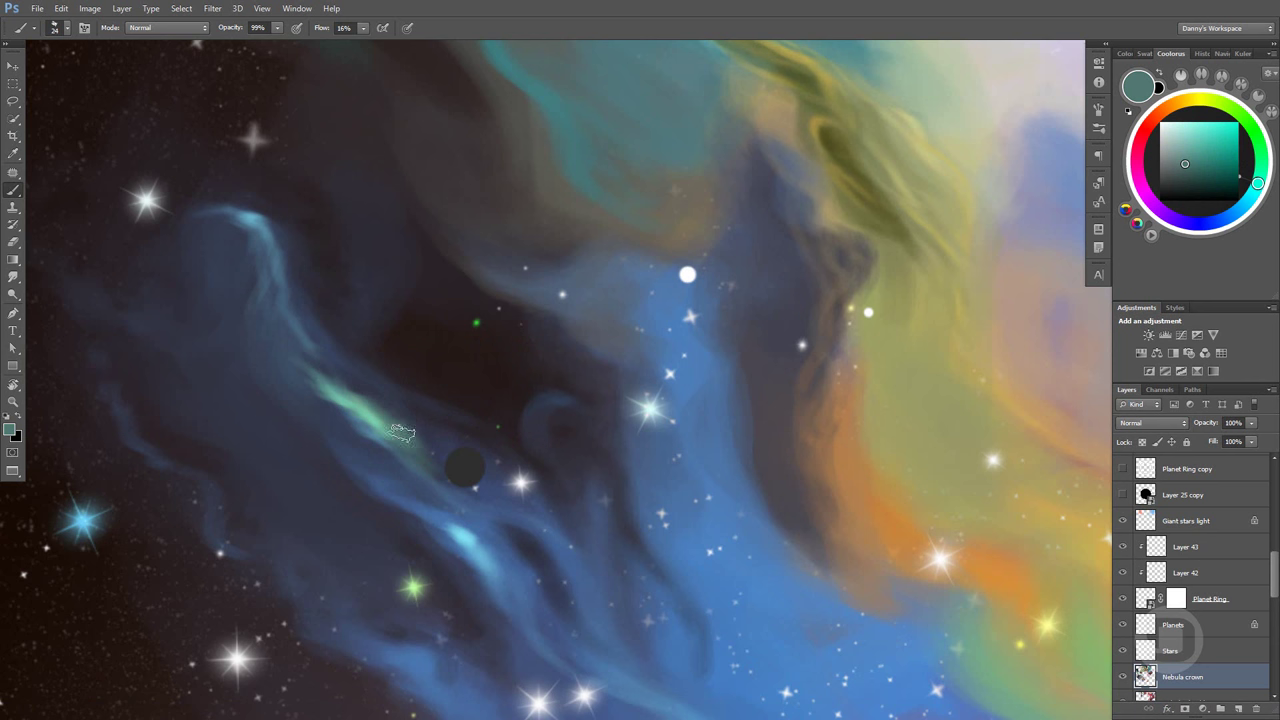